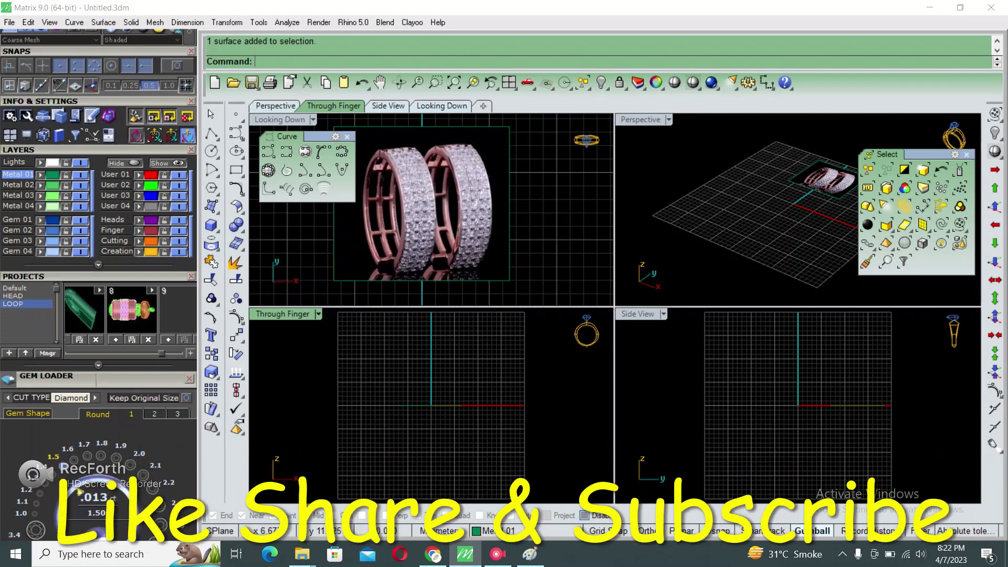
- Zoom in on the hoop earring reference photo in the Looking Down view, then back out
click(442, 106)
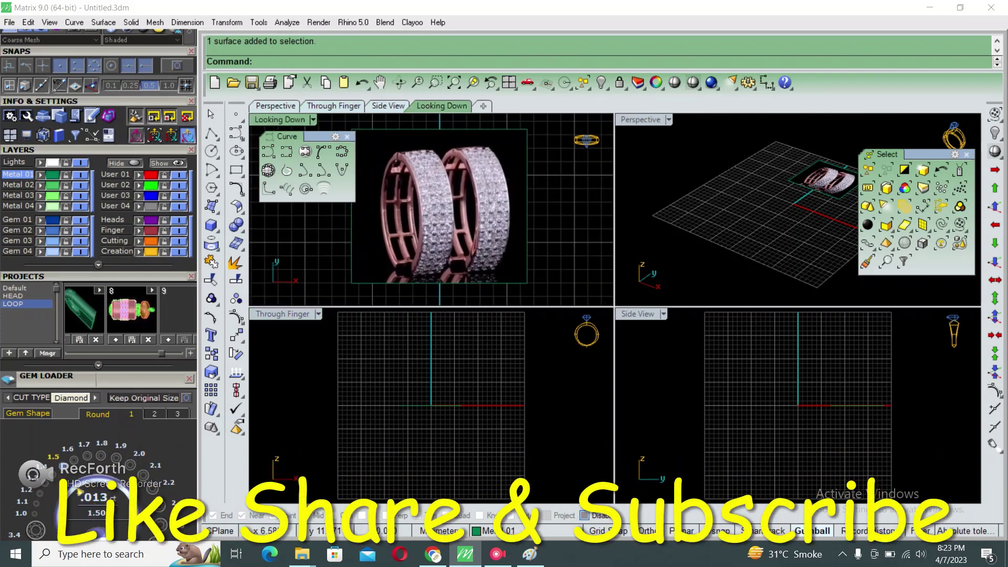
scroll(430, 210, up, 3)
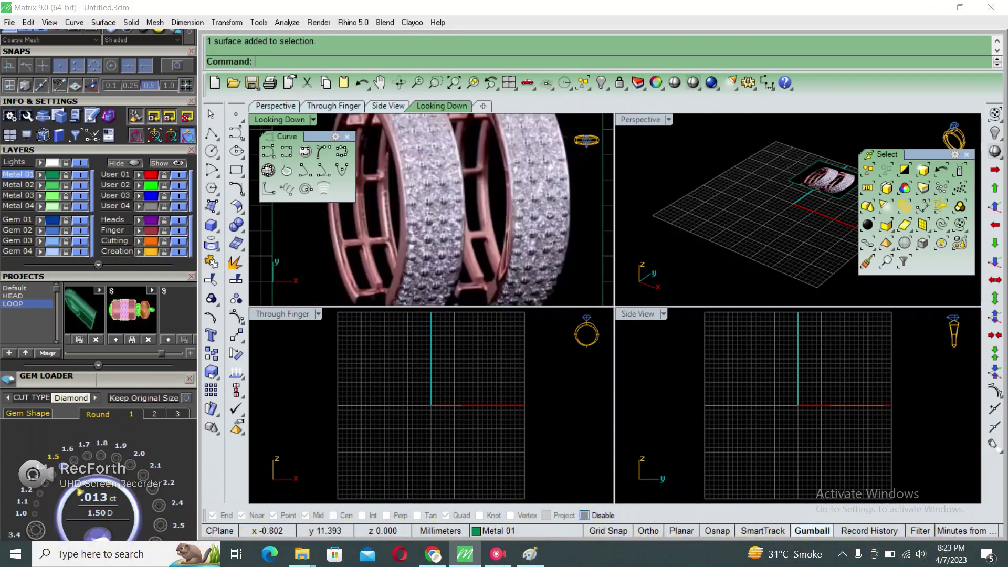
scroll(431, 210, down, 3)
scroll(430, 210, down, 1)
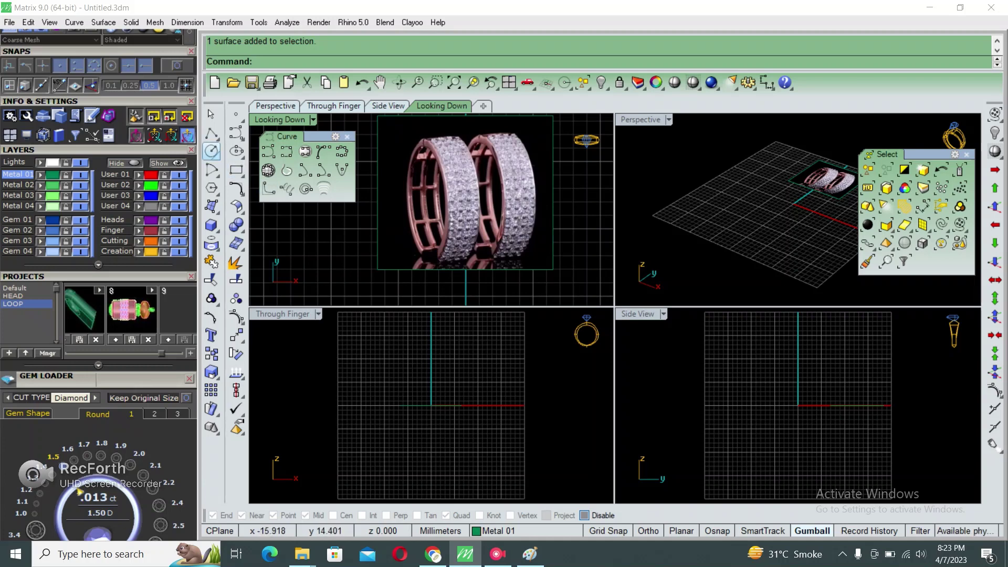
click(212, 151)
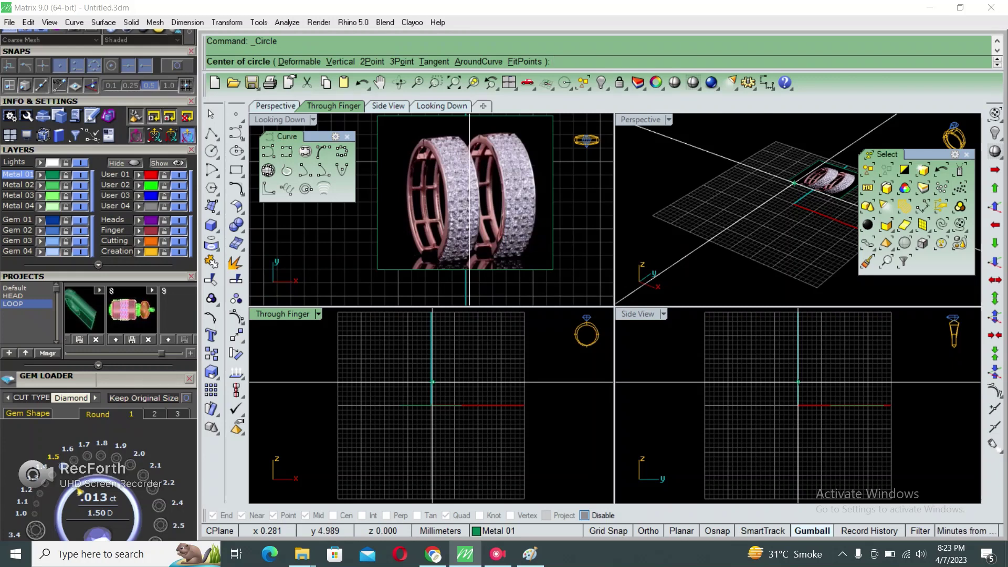
- Place the circle's centre at the origin (0) and give it a 20 mm diameter
text(0)
key(Return)
text(20)
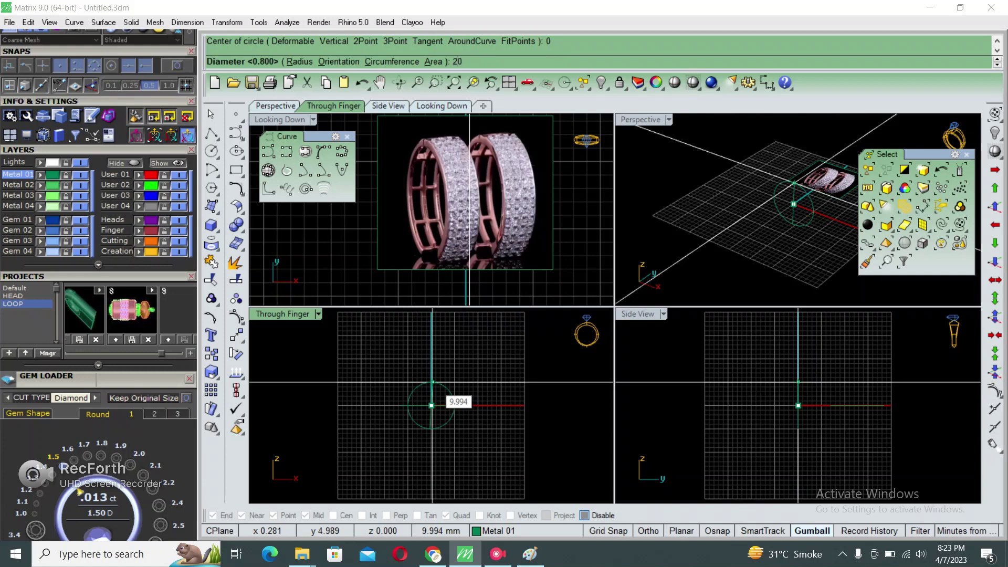
key(Return)
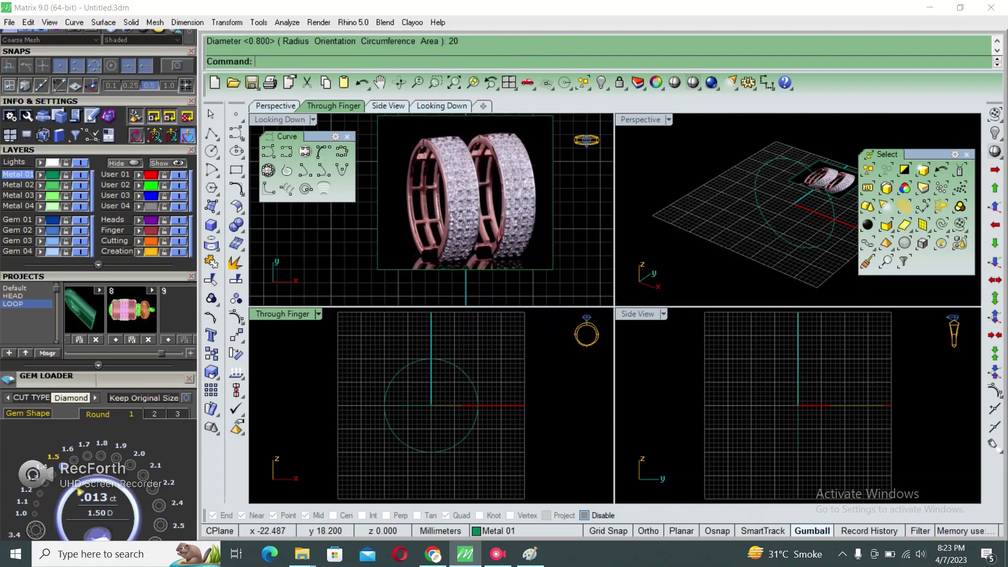
- Check the new circle against the reference photo in maximized Through Finger and Looking Down views
double_click(282, 314)
click(456, 324)
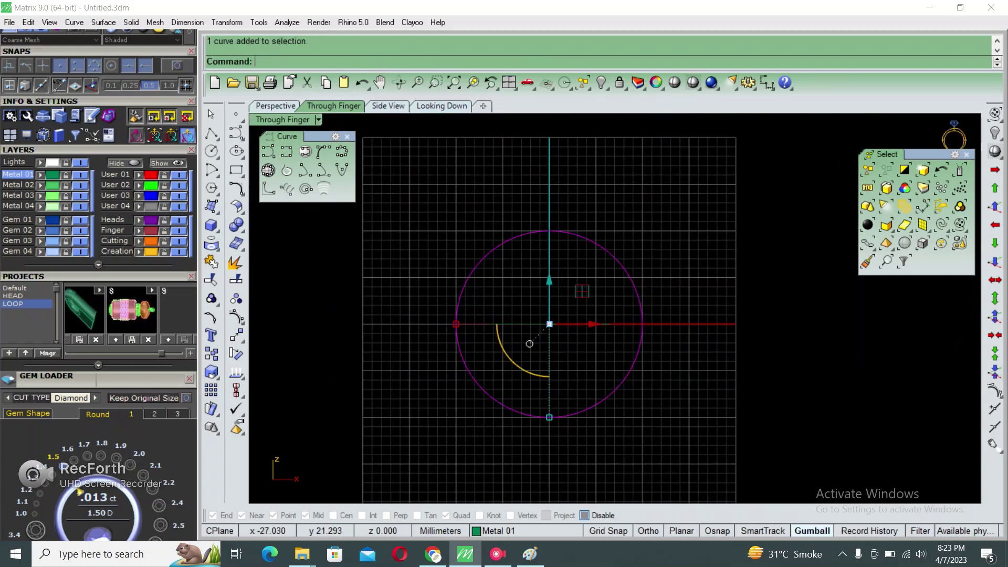
key(ctrl+m)
key(ctrl+Tab)
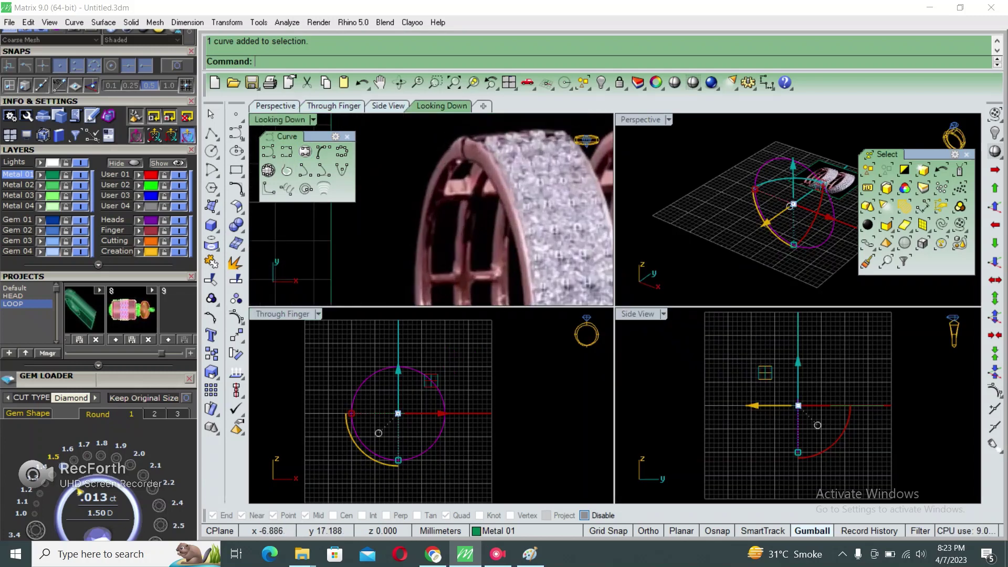
key(ctrl+m)
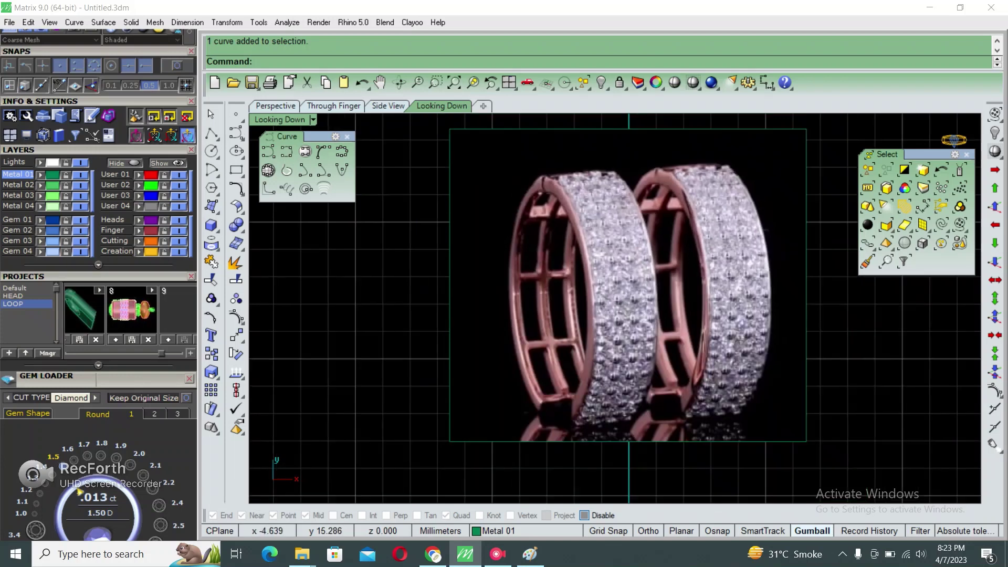
key(ctrl+m)
scroll(399, 415, up, 2)
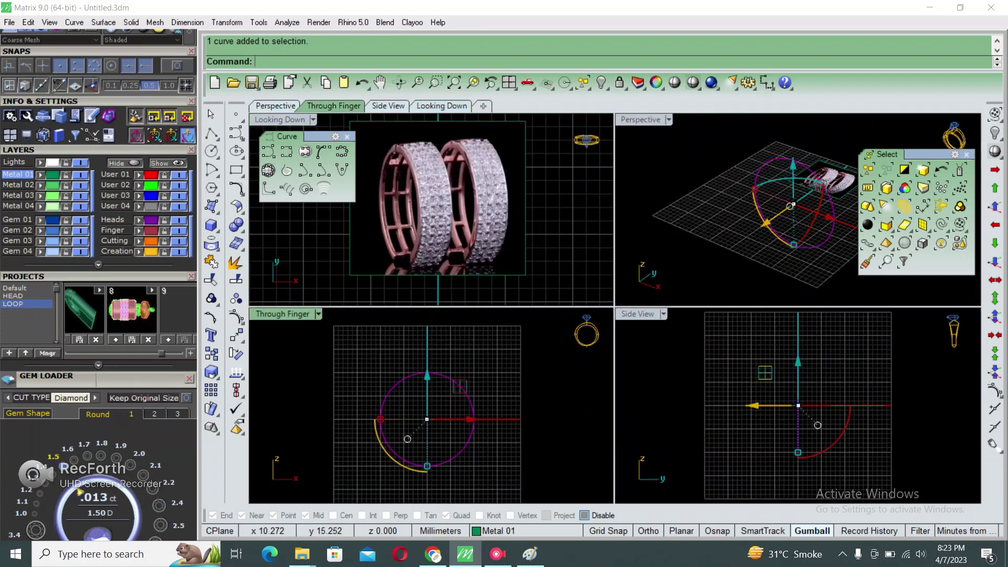
click(324, 188)
text(1.8)
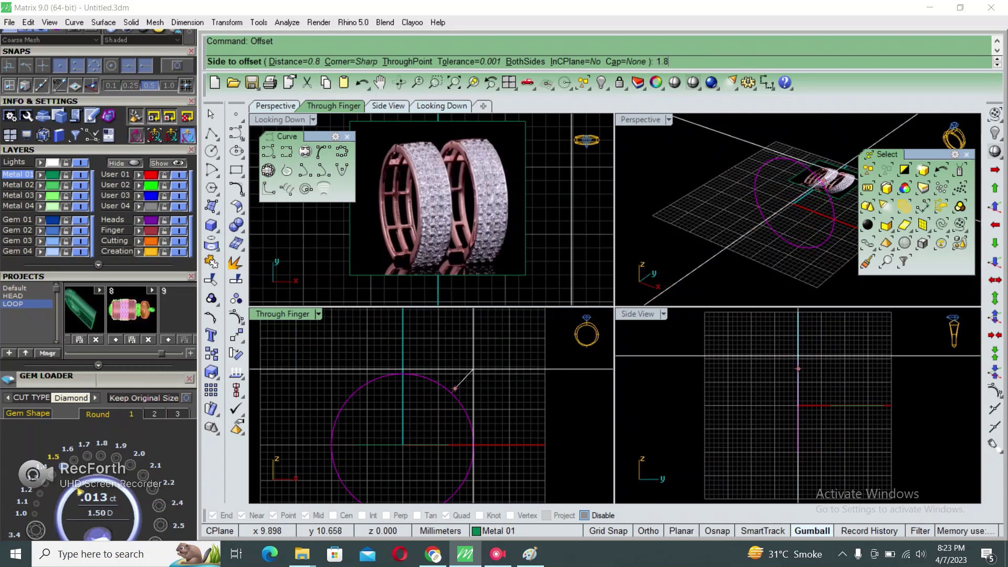
- Offset the 20 mm circle 2.1 mm outward and select both circles
key(Return)
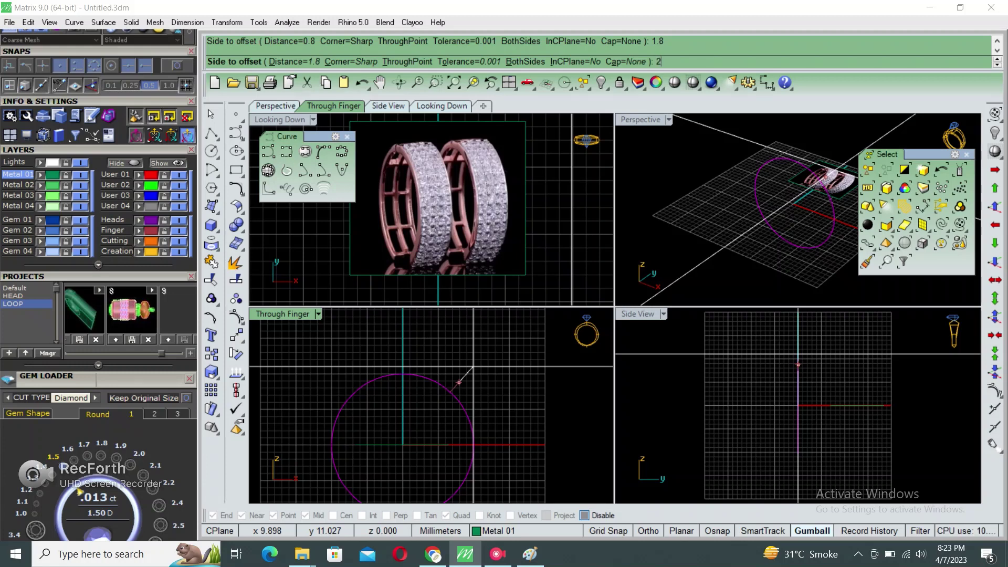
text(.1)
click(460, 380)
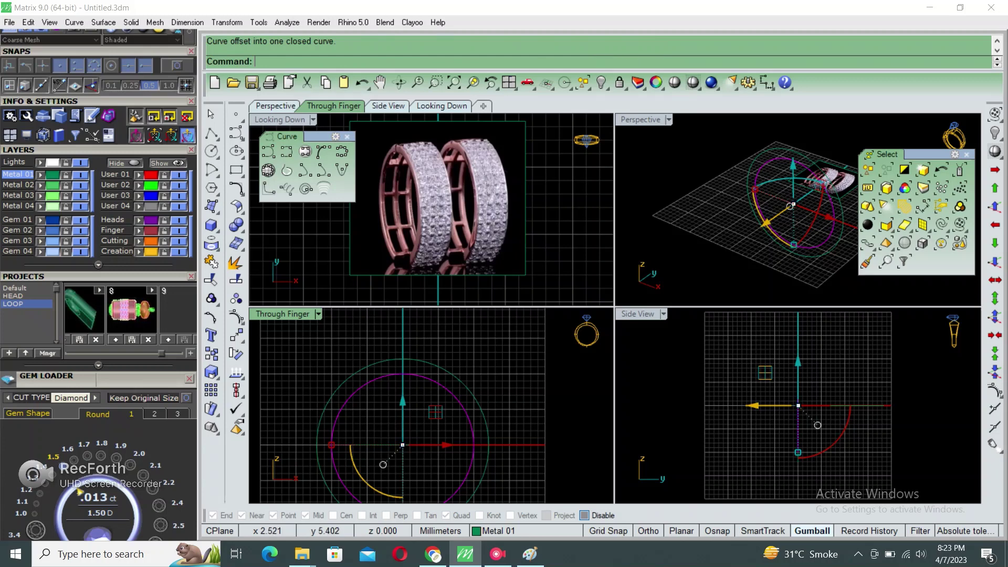
key(ctrl+a)
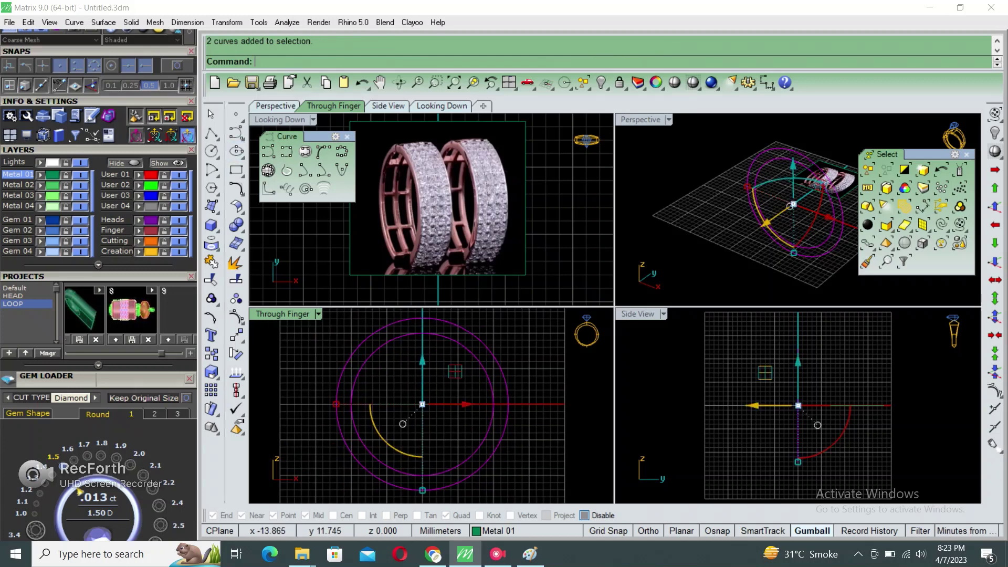
click(237, 171)
click(275, 177)
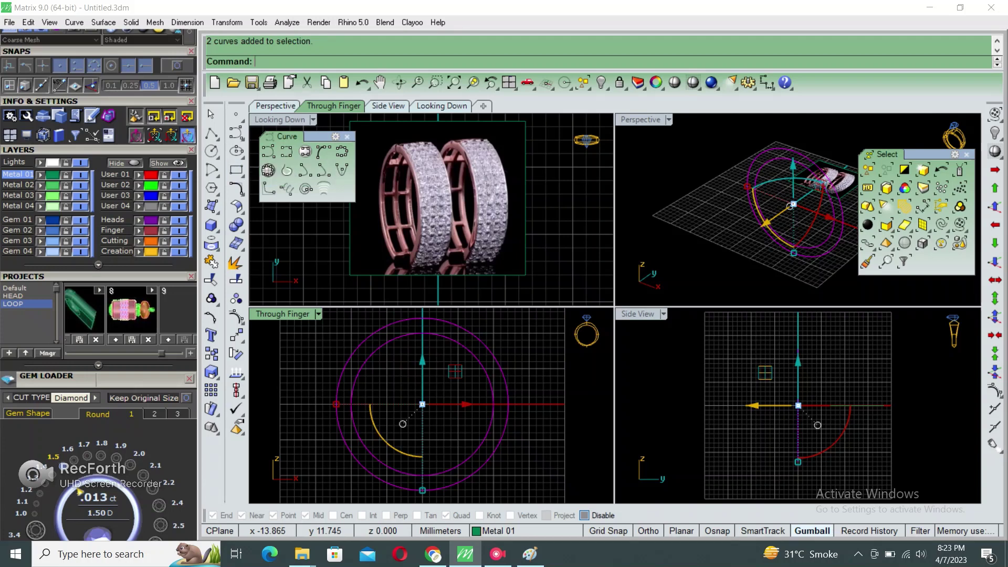
text(0)
- Draw a 6 mm centre rectangle at the origin and move it onto the ring's right side
key(Return)
text(6)
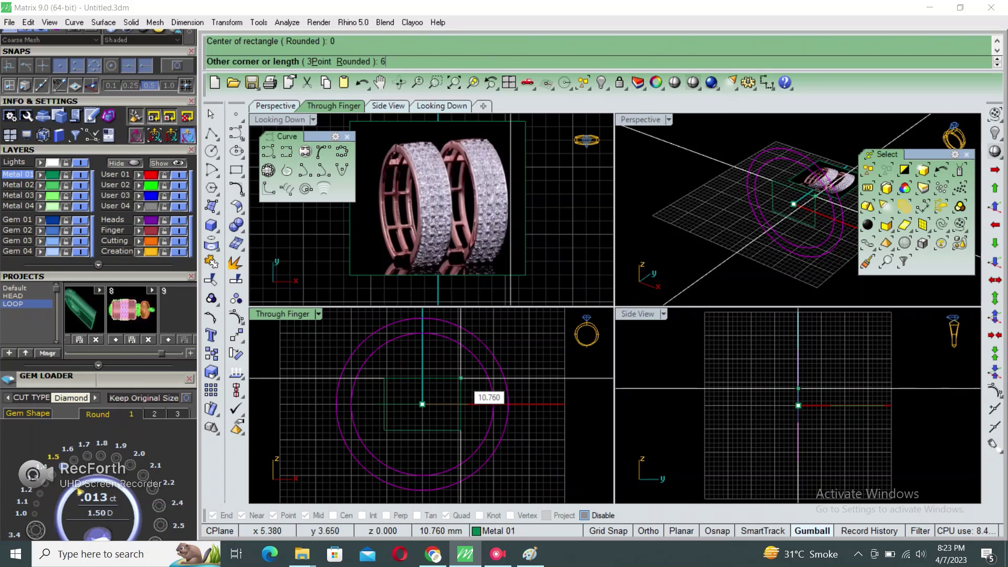
key(Return)
key(Return)
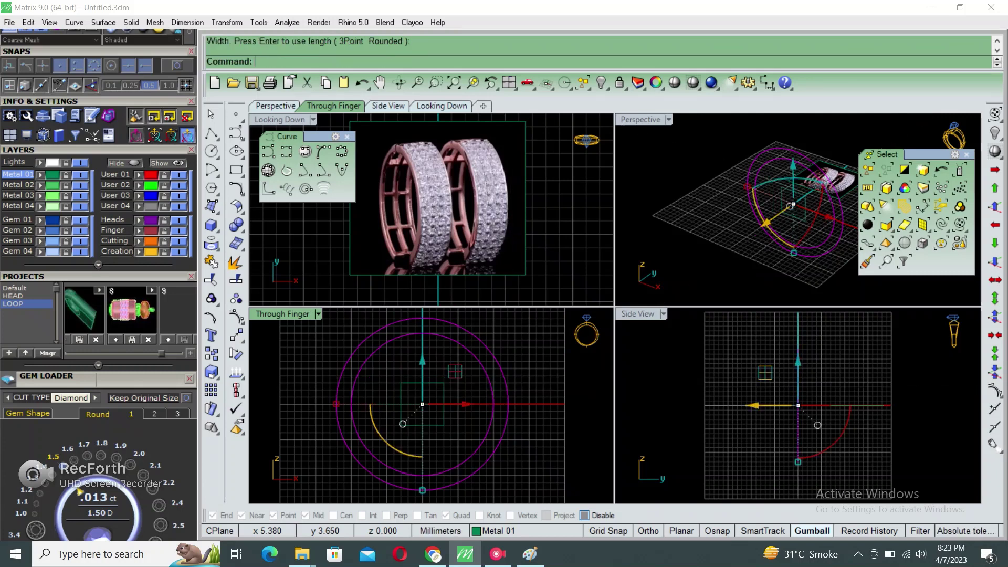
click(446, 399)
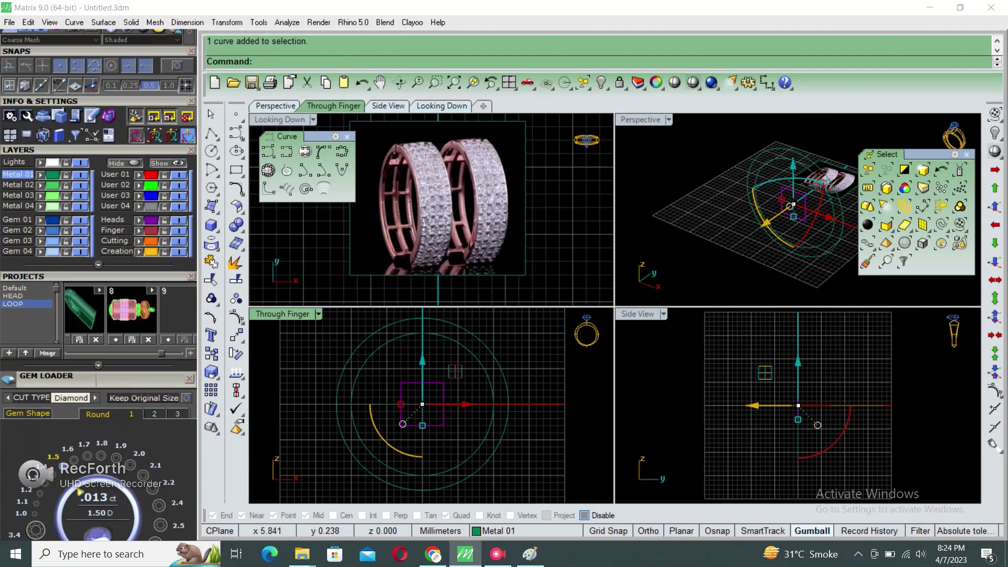
drag(465, 404, 541, 405)
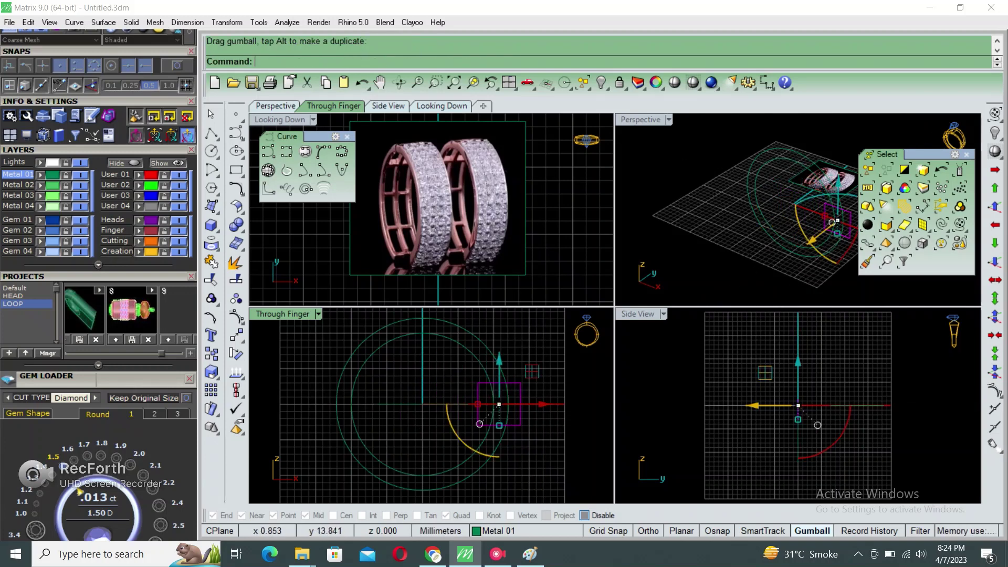
scroll(504, 490, up, 2)
scroll(504, 490, up, 1)
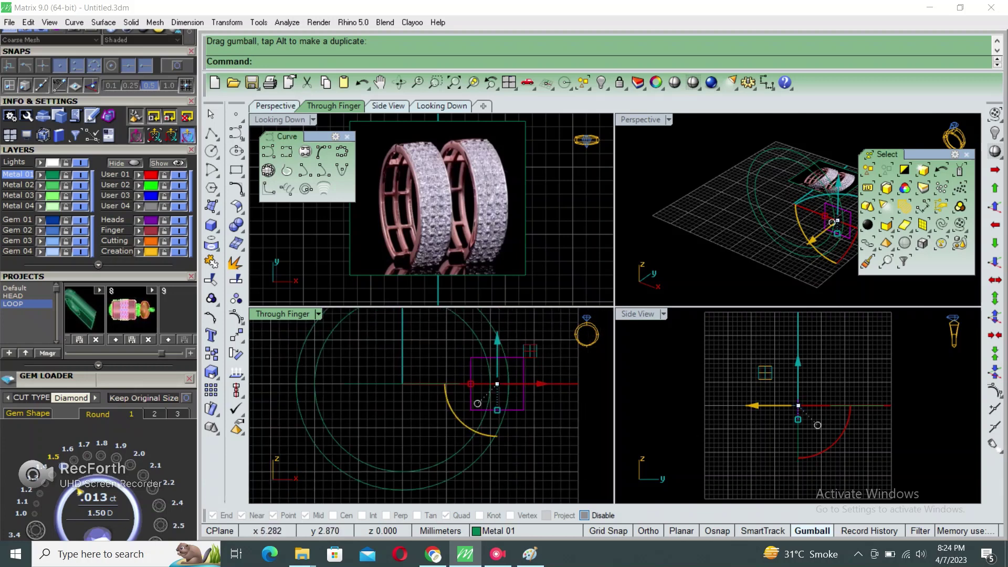
scroll(489, 404, up, 2)
scroll(488, 404, up, 1)
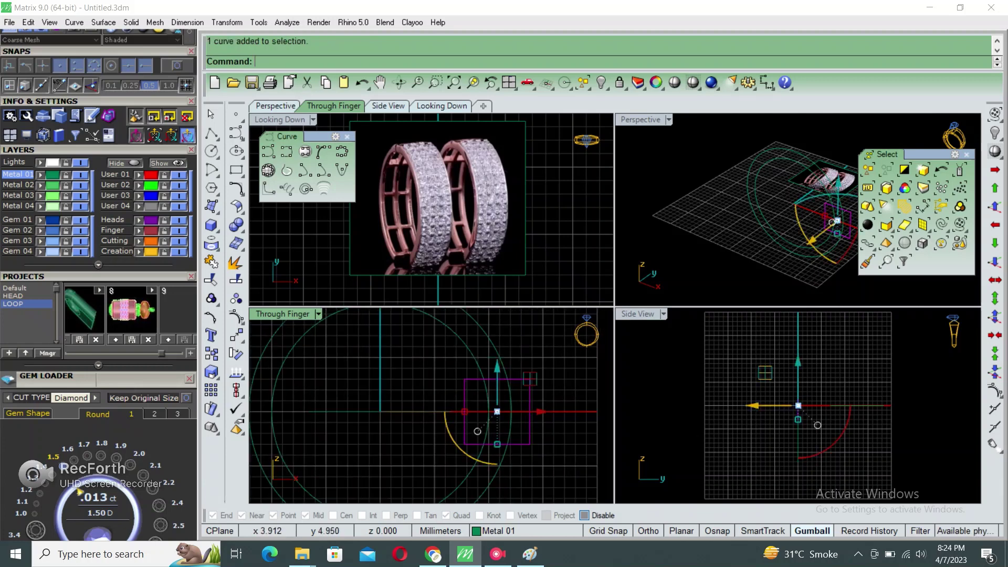
right_drag(489, 420, 488, 390)
- Measure the square's side with DimAligned in the maximized Through Finger view, confirming 6.00
key(ctrl+m)
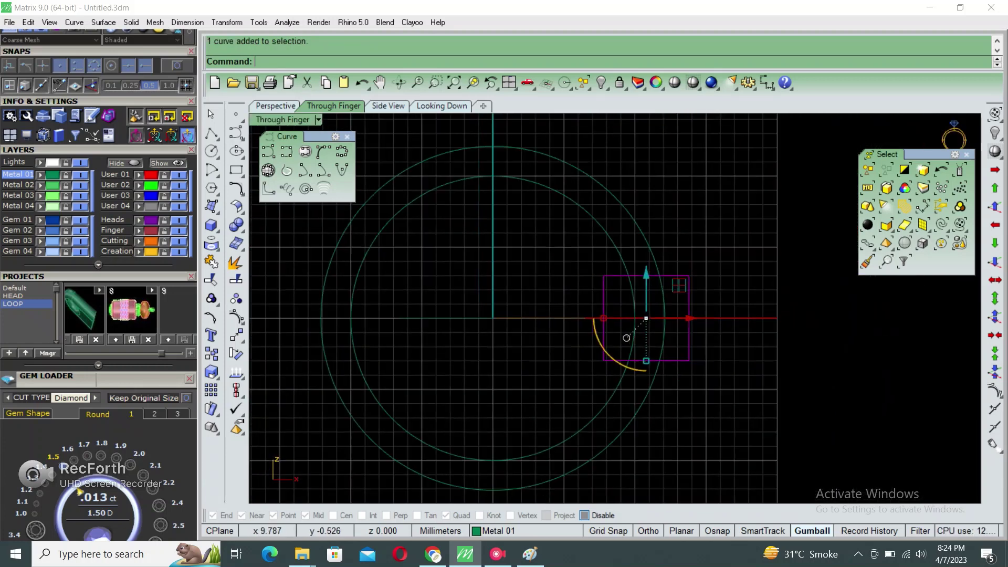
text(dim)
key(Return)
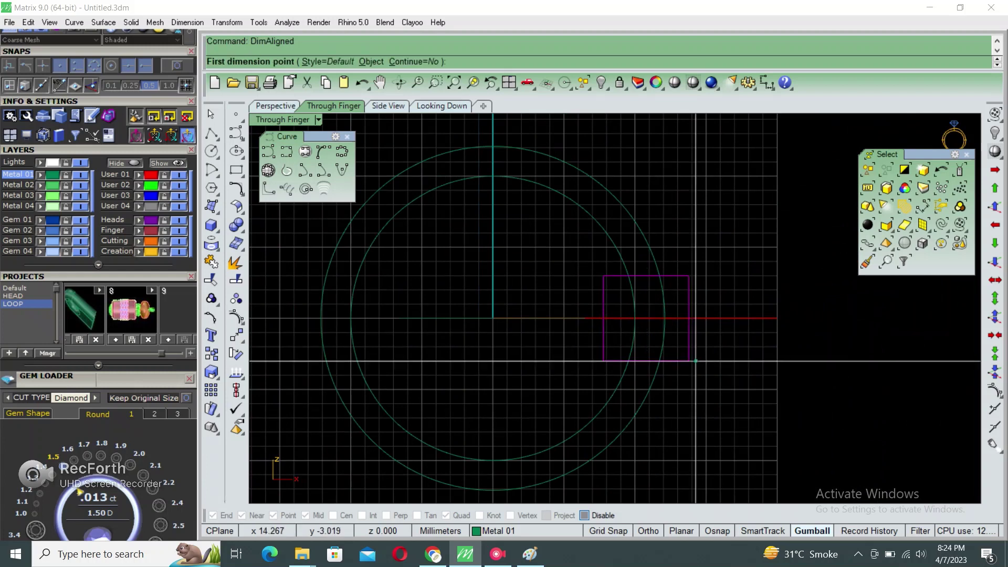
click(689, 361)
click(689, 275)
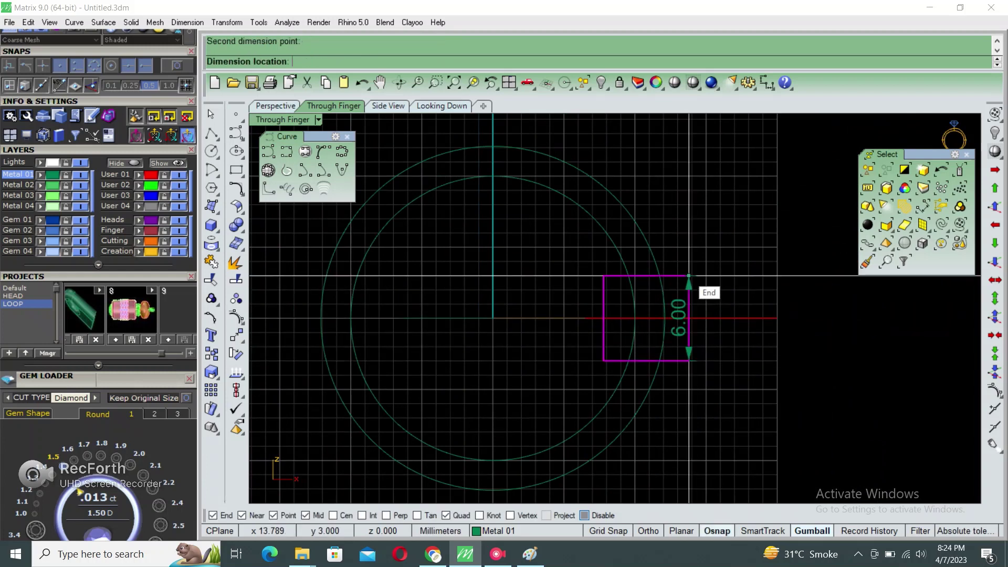
key(Escape)
key(ctrl+a)
right_drag(488, 337, 488, 316)
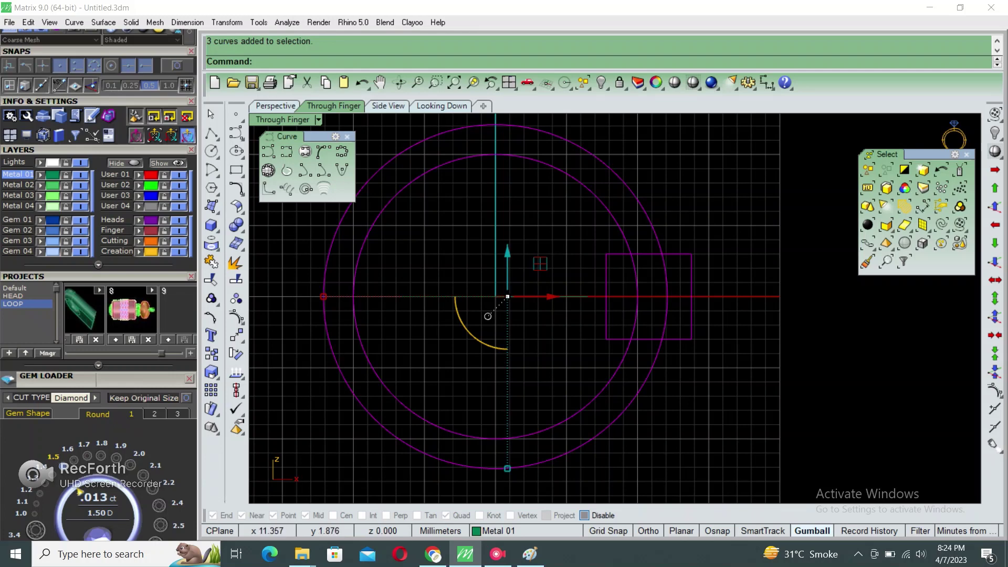
- Trim the ring arcs inside the square and join the remaining pieces into one C-shaped outline
text(trim)
key(Return)
scroll(660, 272, up, 3)
drag(581, 299, 574, 297)
scroll(651, 323, down, 5)
key(Return)
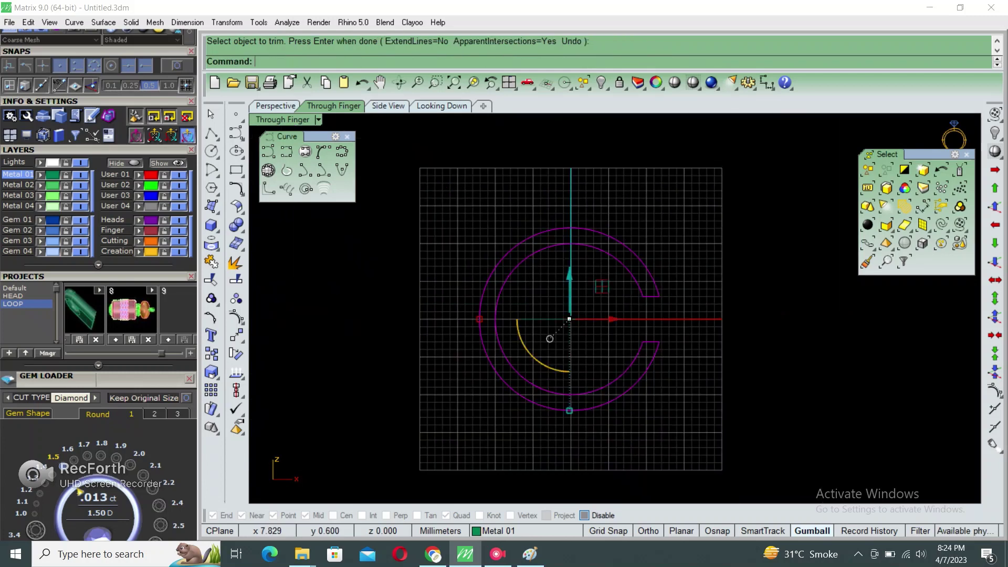
key(Return)
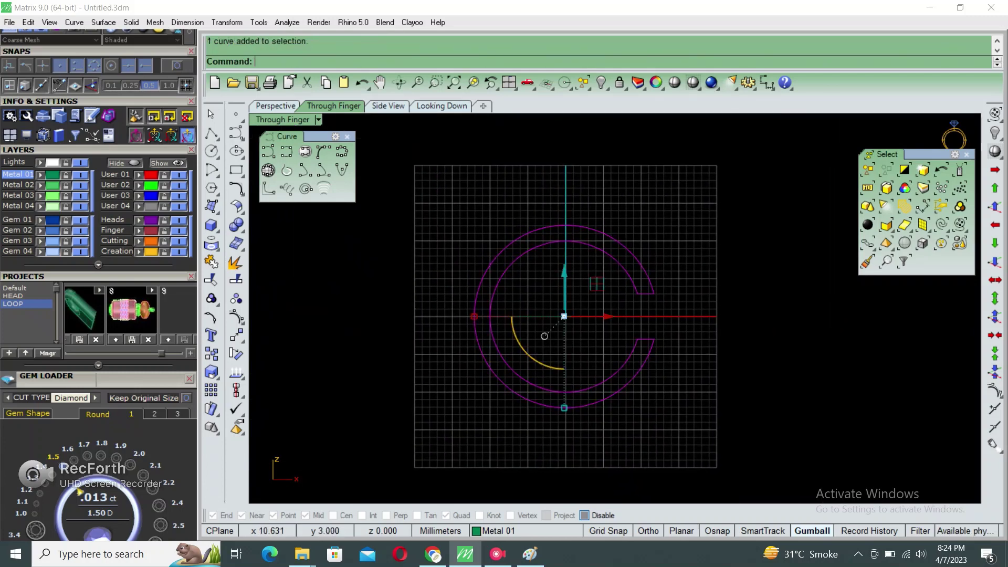
click(212, 134)
scroll(651, 292, up, 2)
- Draw a short straight line across the upper end of the ring gap
scroll(651, 292, up, 2)
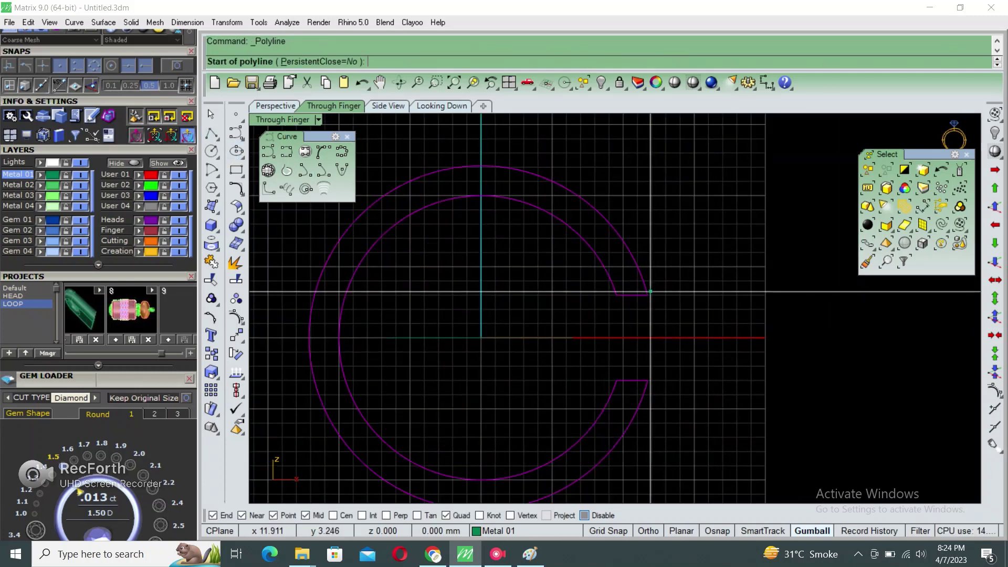
scroll(649, 291, up, 2)
click(670, 296)
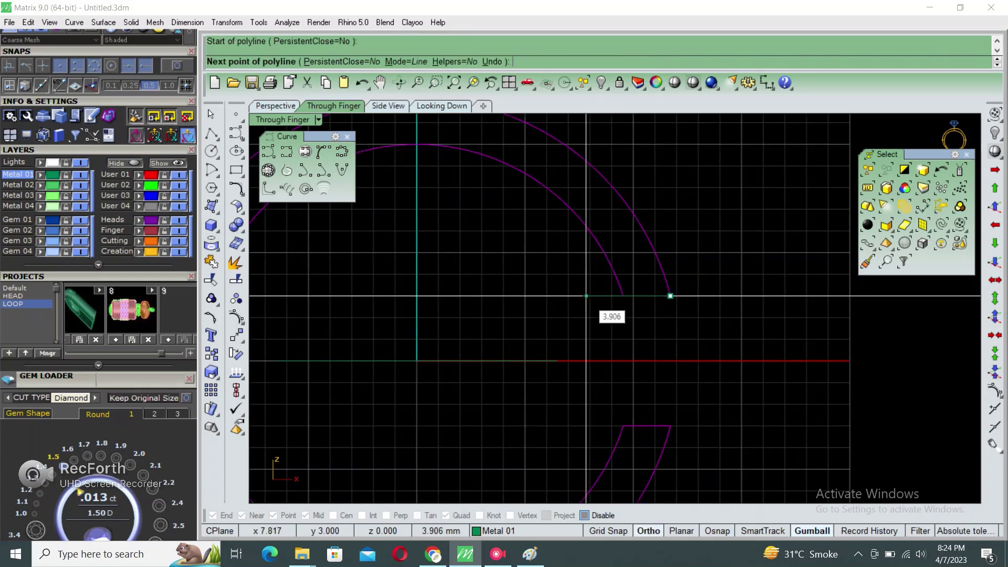
click(586, 296)
key(Return)
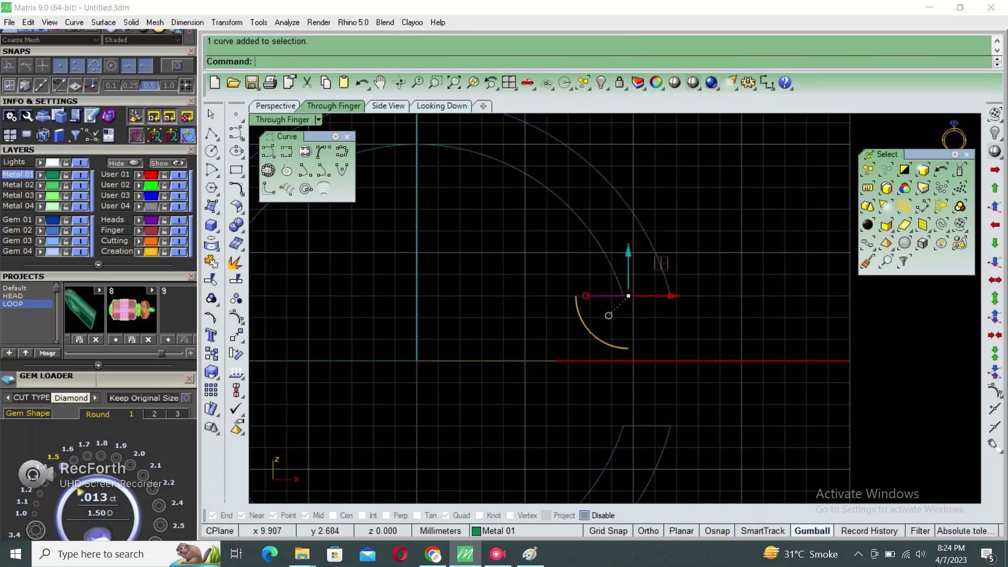
right_drag(609, 316, 577, 321)
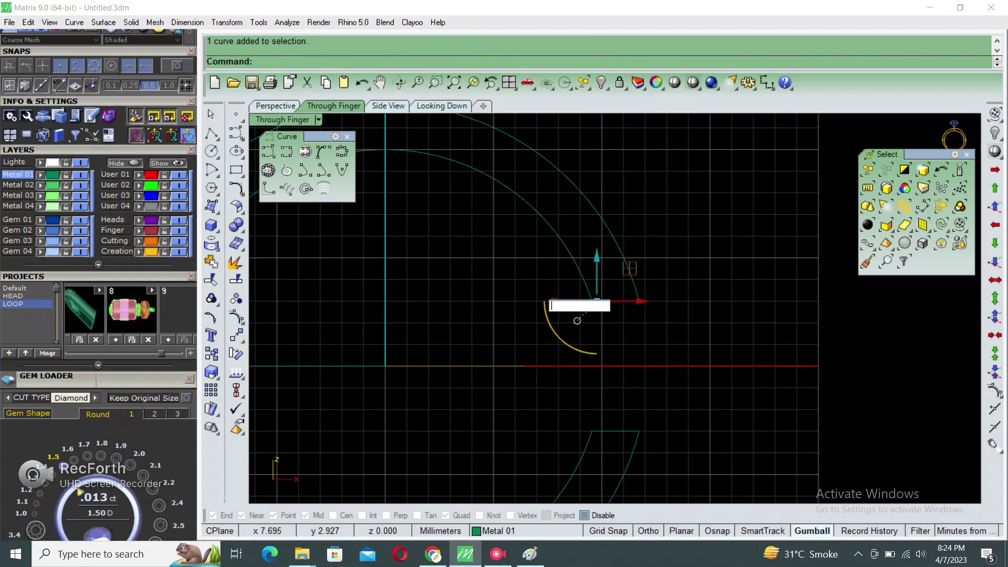
right_drag(567, 256, 594, 240)
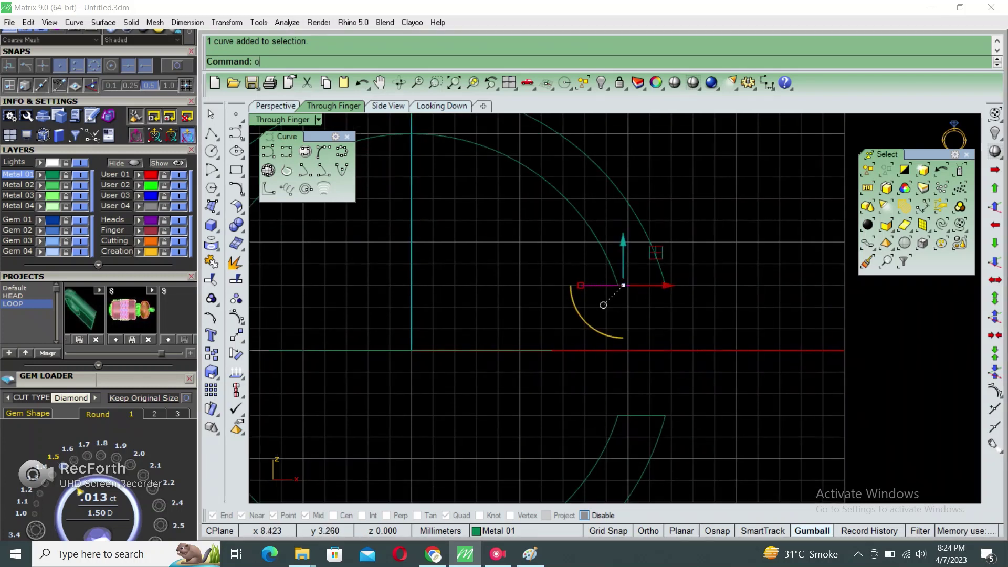
- Offset the curve 0.8 mm to outline the raised rim
text(offset)
key(Return)
key(Return)
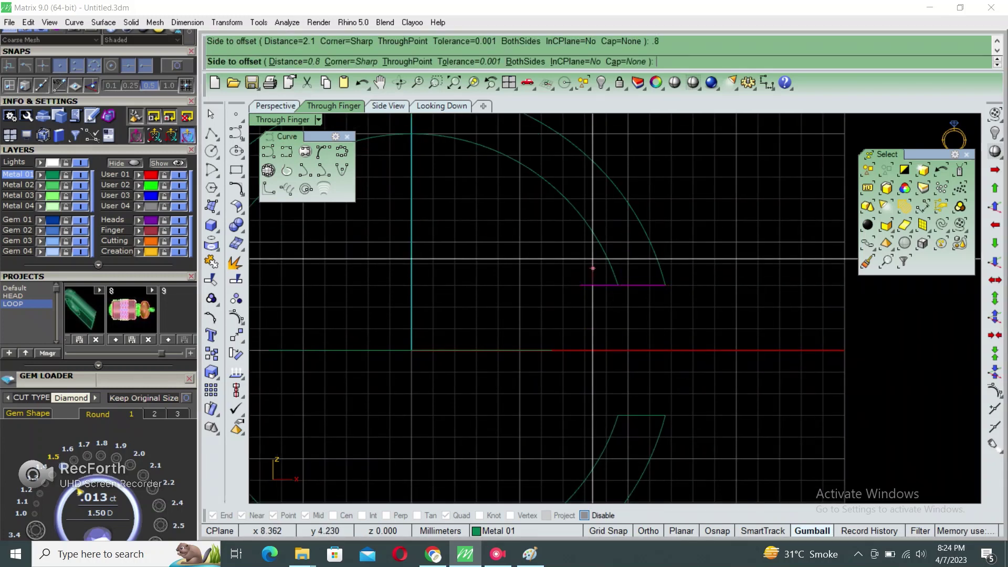
click(594, 262)
drag(534, 236, 809, 337)
scroll(649, 283, up, 5)
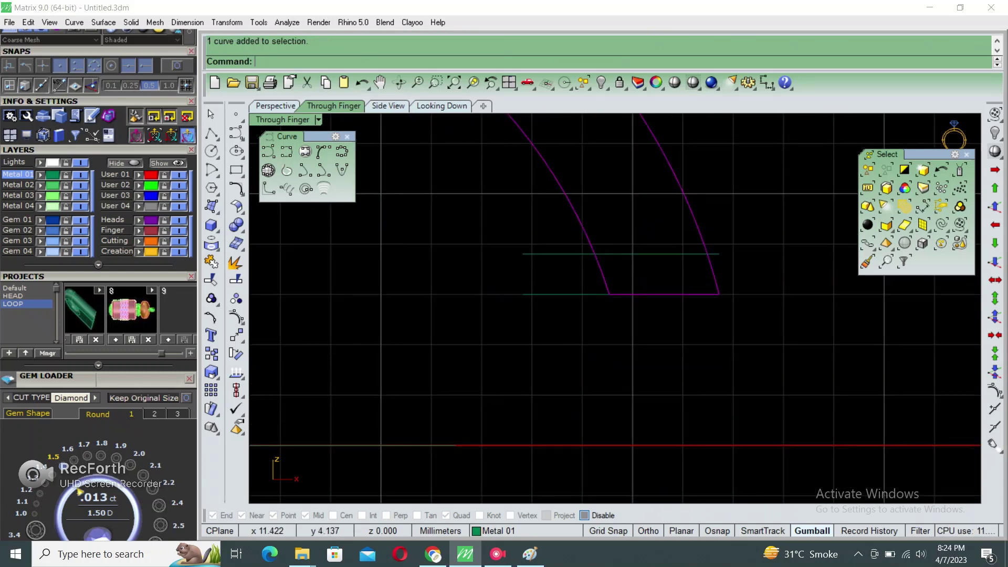
key(Return)
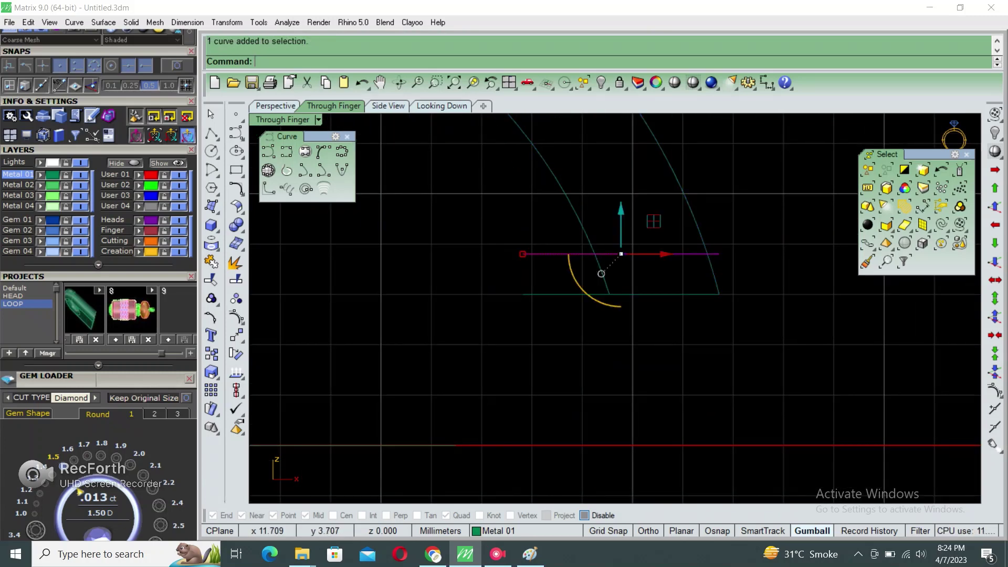
- Split the rim curves at the cutting line and delete the leftover outer pieces
text(split)
key(Return)
click(599, 263)
key(Return)
click(698, 273)
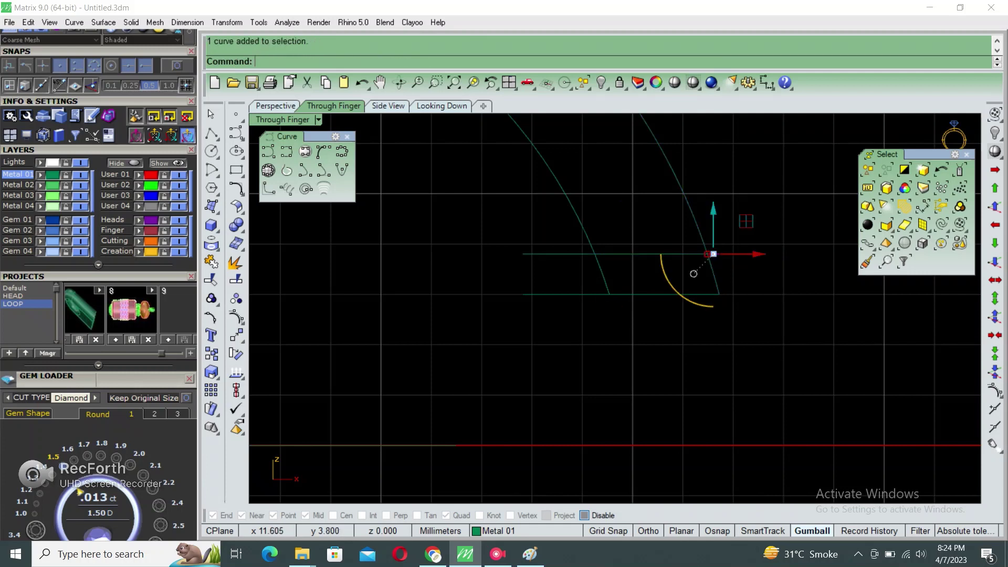
key(Delete)
scroll(647, 266, down, 2)
drag(520, 216, 863, 344)
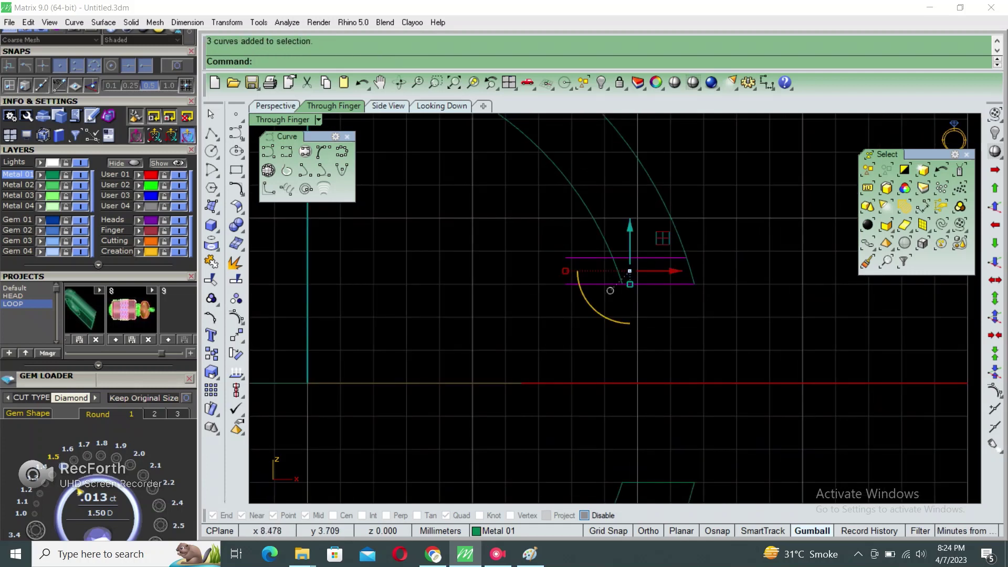
shift+click(610, 290)
key(Delete)
- Close the rim box's sides with lines and join the four pieces into one closed box
click(211, 133)
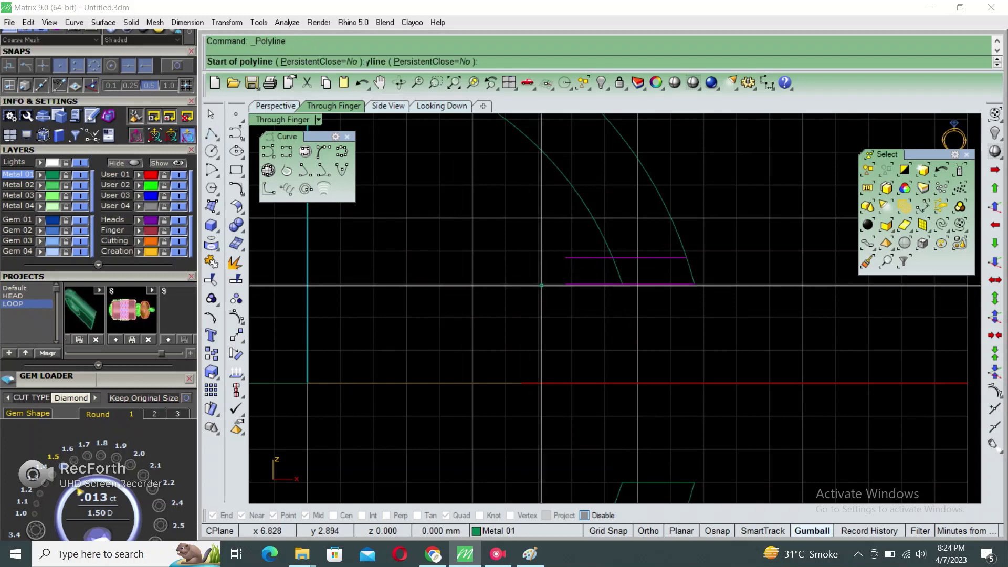
click(559, 280)
click(565, 258)
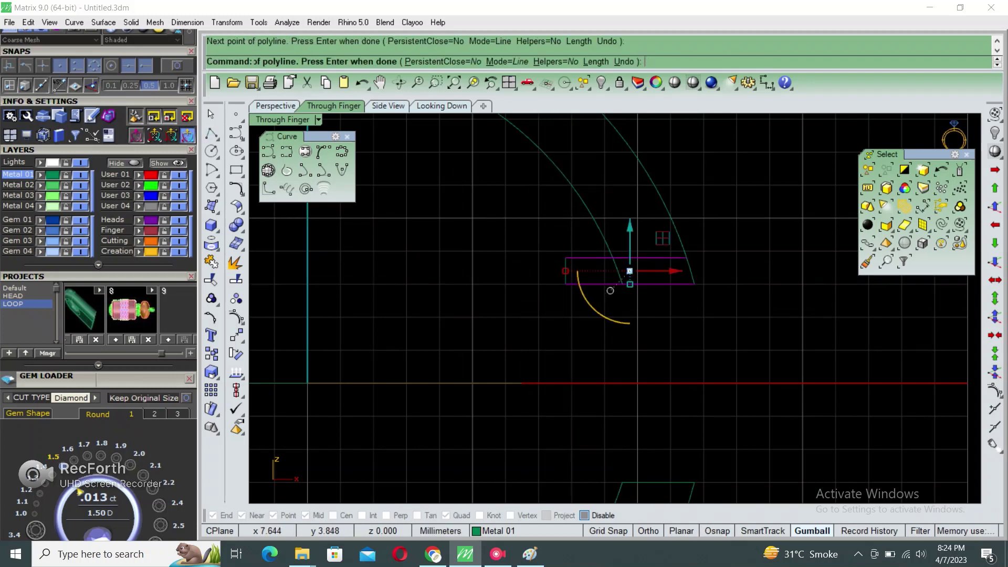
key(Return)
key(Return)
click(695, 284)
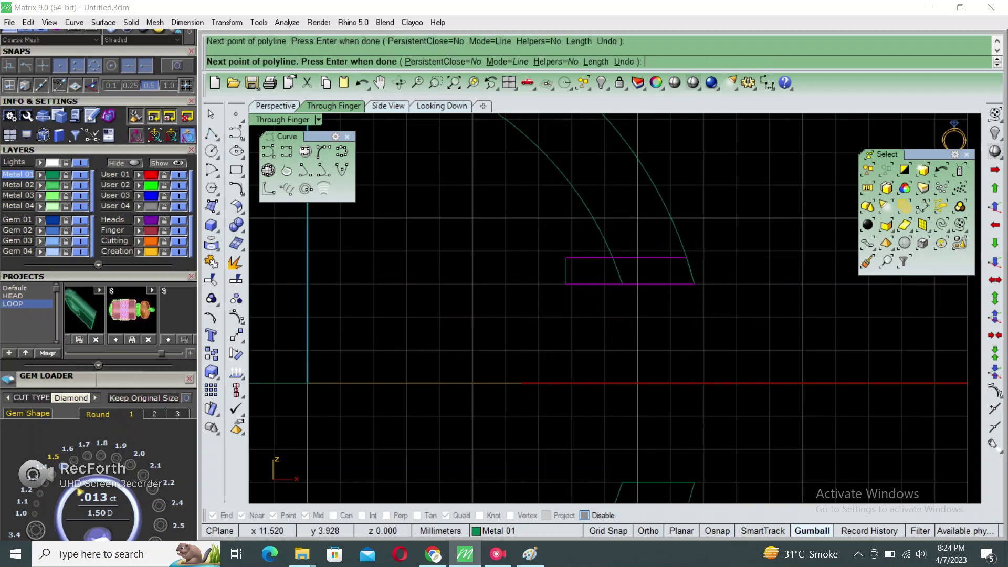
key(Escape)
click(610, 291)
scroll(610, 291, down, 2)
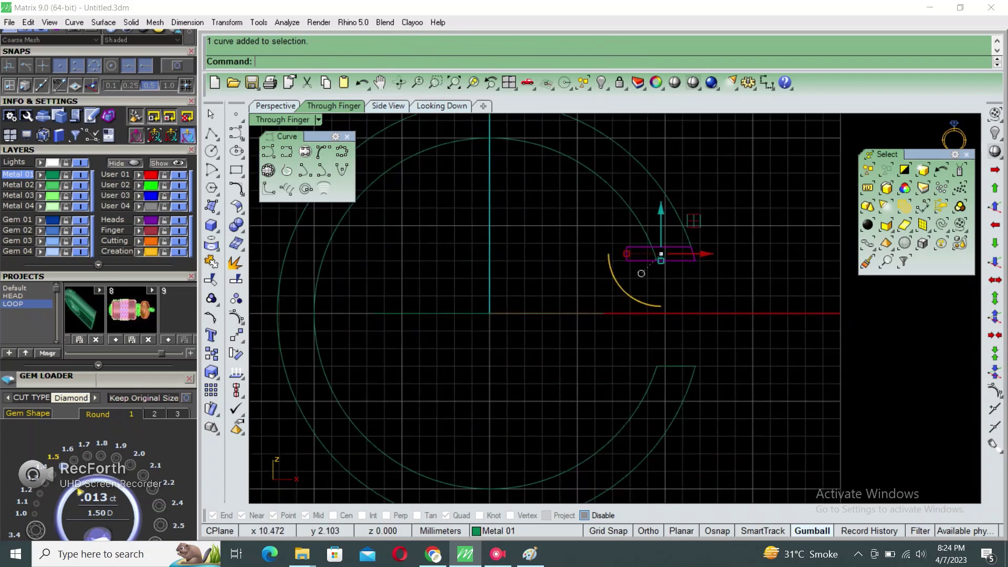
key(ctrl+j)
- Mirror the rim box about the horizontal axis and move both boxes 0.374 mm right
scroll(607, 294, down, 1)
scroll(603, 297, up, 1)
key(Return)
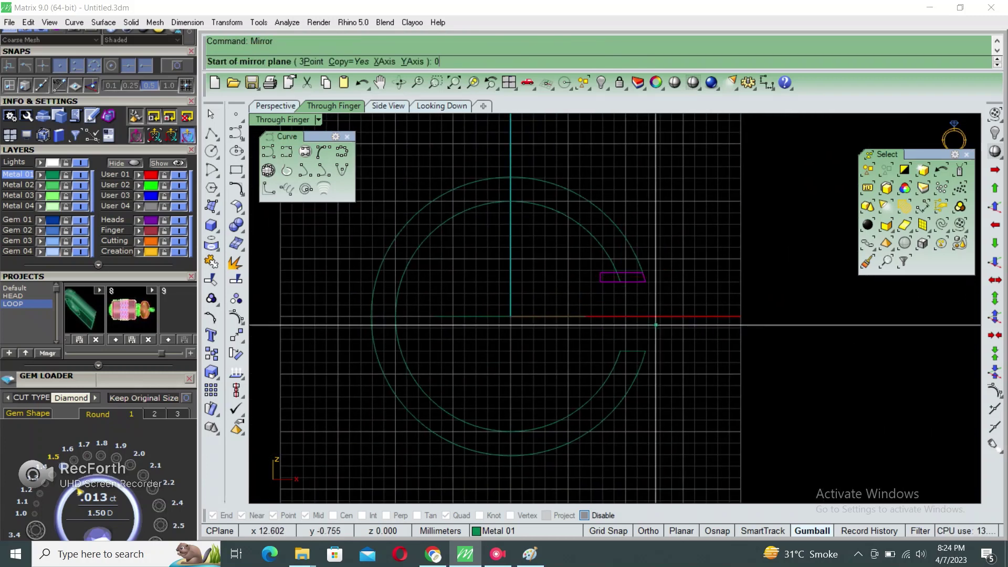
click(511, 316)
click(675, 336)
key(Escape)
scroll(610, 342, up, 2)
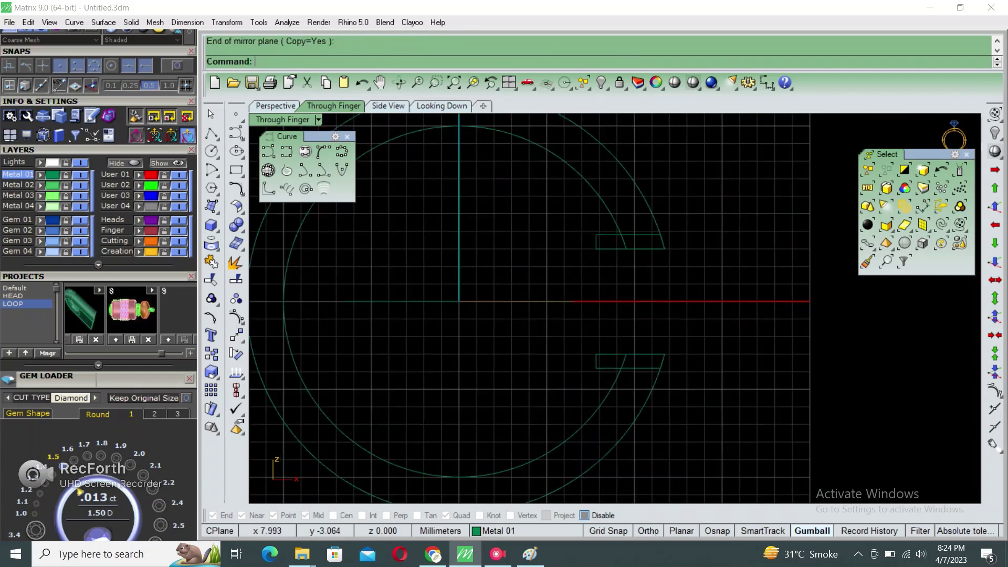
click(610, 342)
key(ctrl+a)
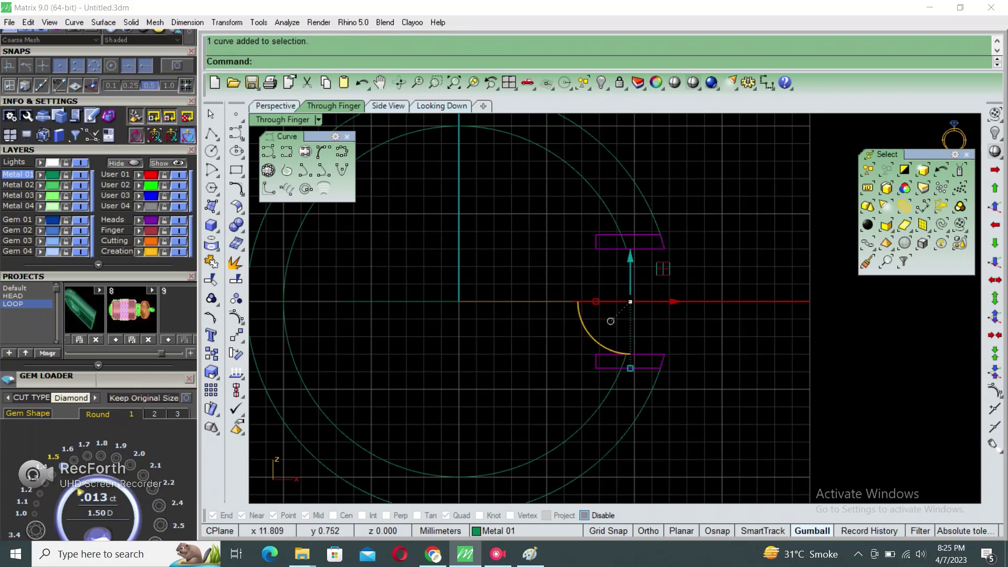
drag(673, 302, 679, 301)
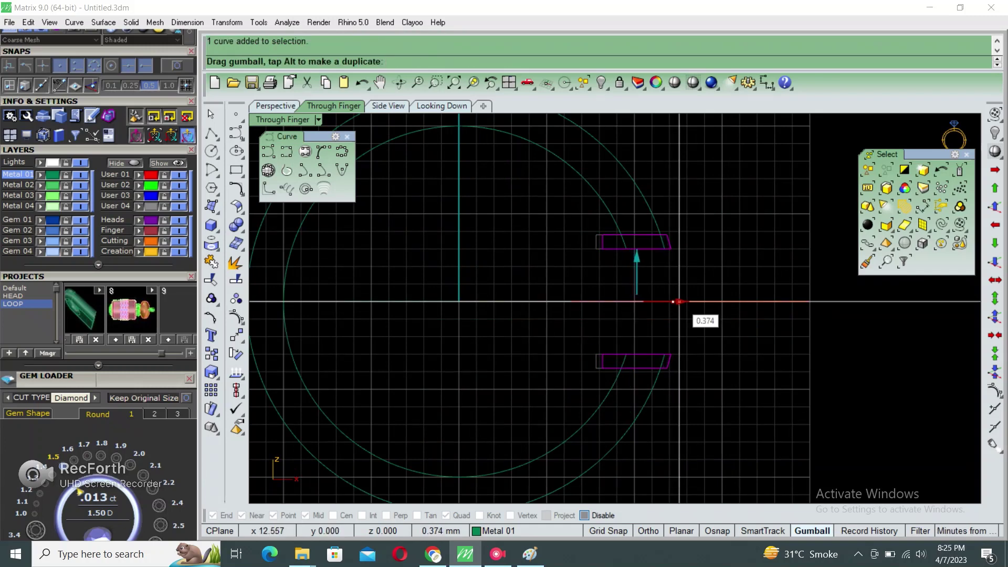
key(Escape)
- Join the ring circles and lower rim box into one closed hoop profile
scroll(679, 301, down, 3)
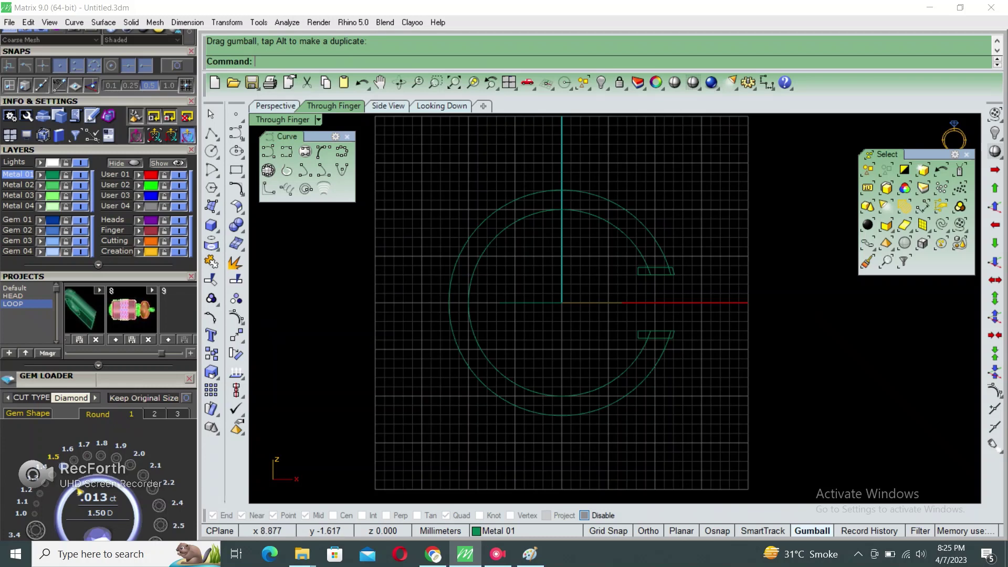
right_drag(727, 333, 723, 317)
drag(578, 415, 537, 305)
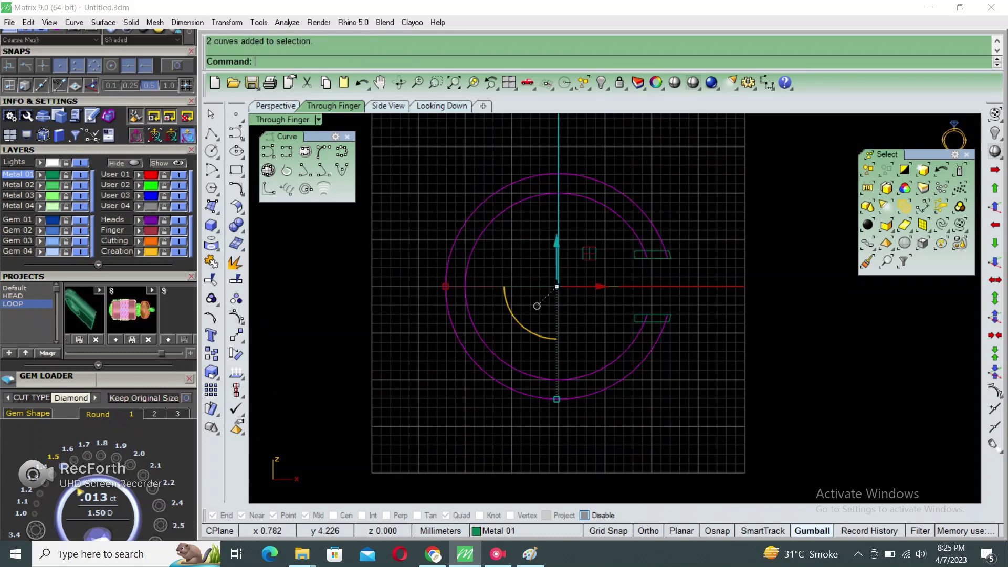
scroll(647, 238, up, 3)
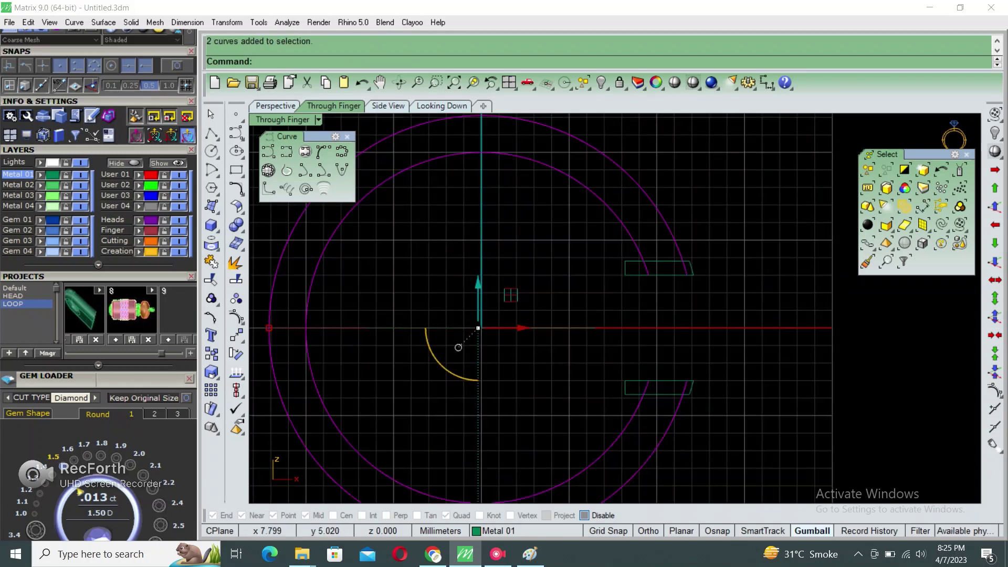
right_drag(525, 368, 525, 310)
ctrl+click(478, 482)
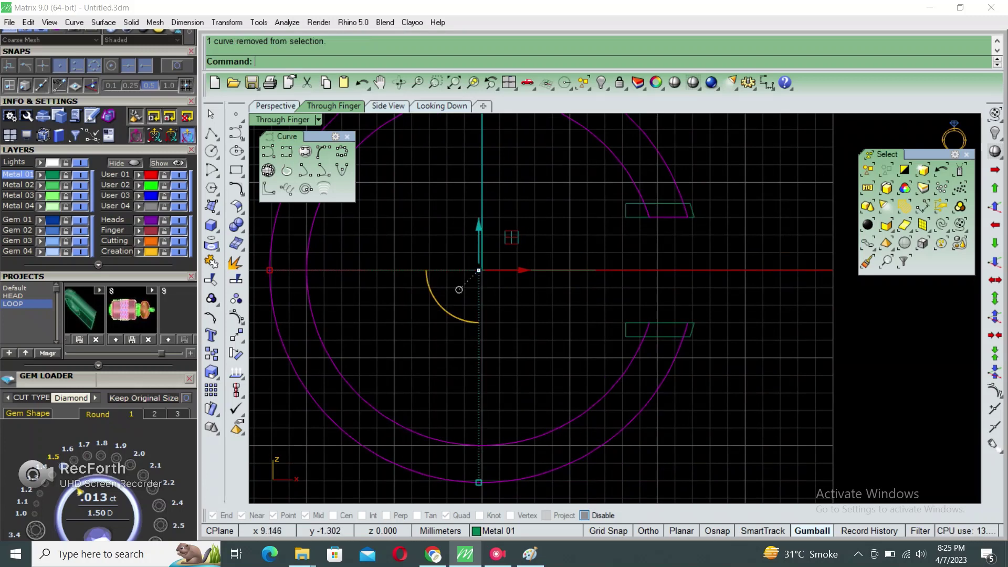
shift+click(669, 322)
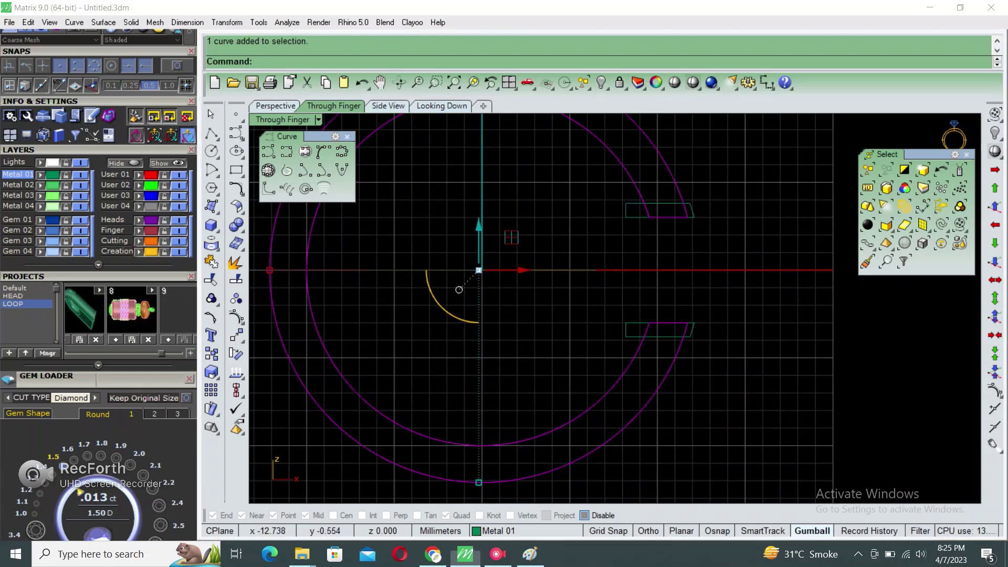
scroll(459, 290, down, 2)
key(ctrl+j)
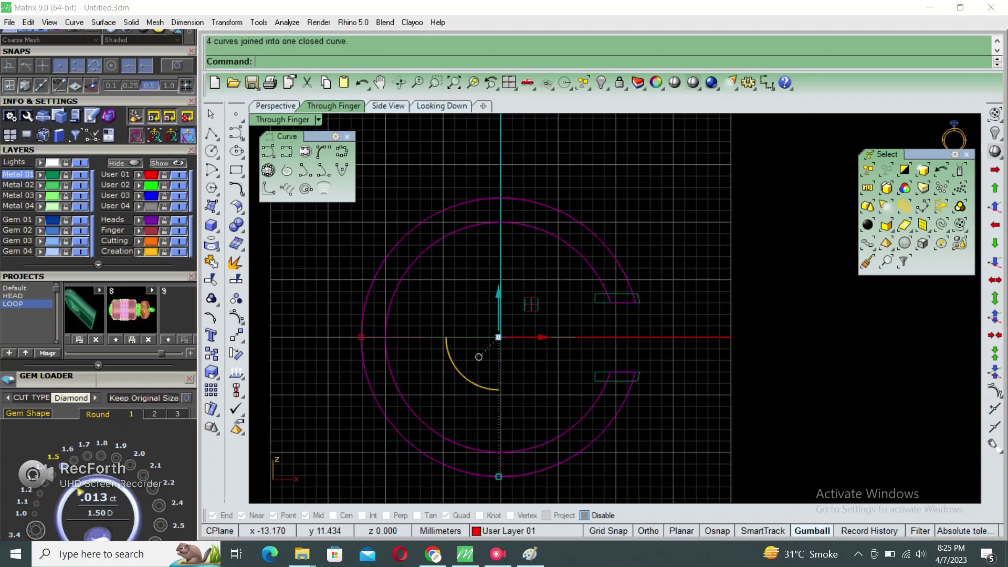
key(ctrl+Tab)
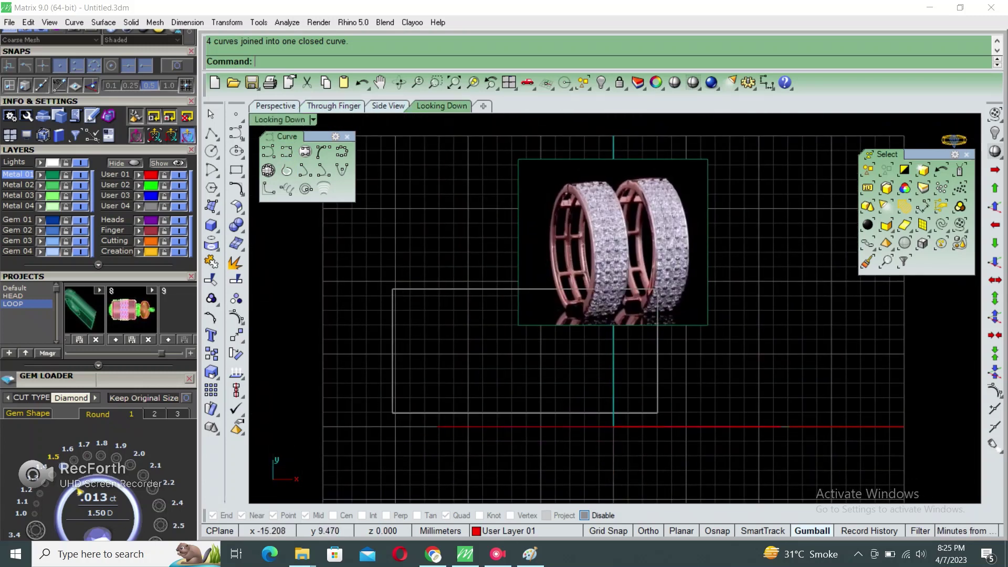
- Window-select the arc and hide it
drag(390, 288, 877, 463)
right_drag(877, 463, 871, 397)
text(hide)
key(Return)
text(h)
key(BackSpace)
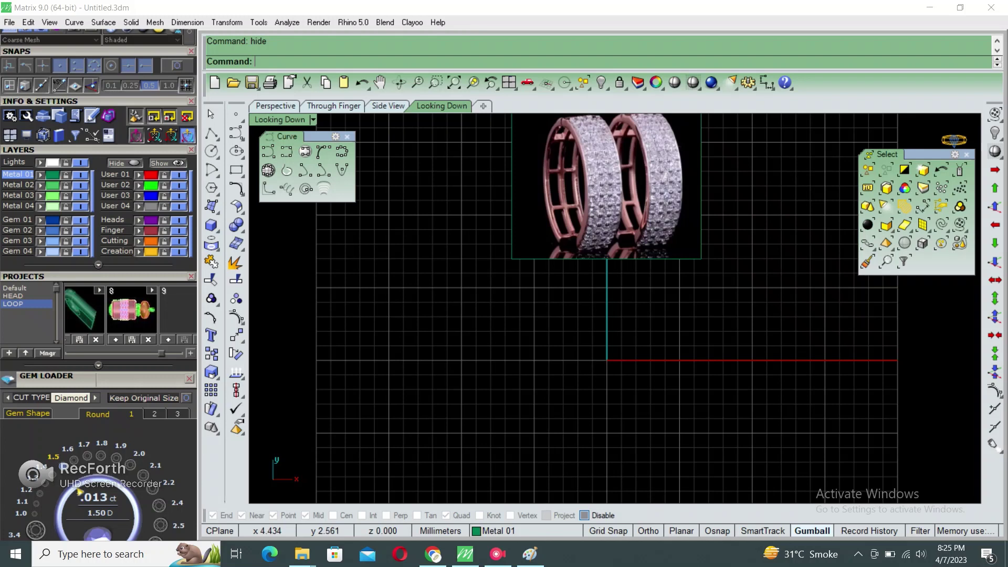
- Draw a 1.3 diameter gem circle centred at the origin
click(211, 151)
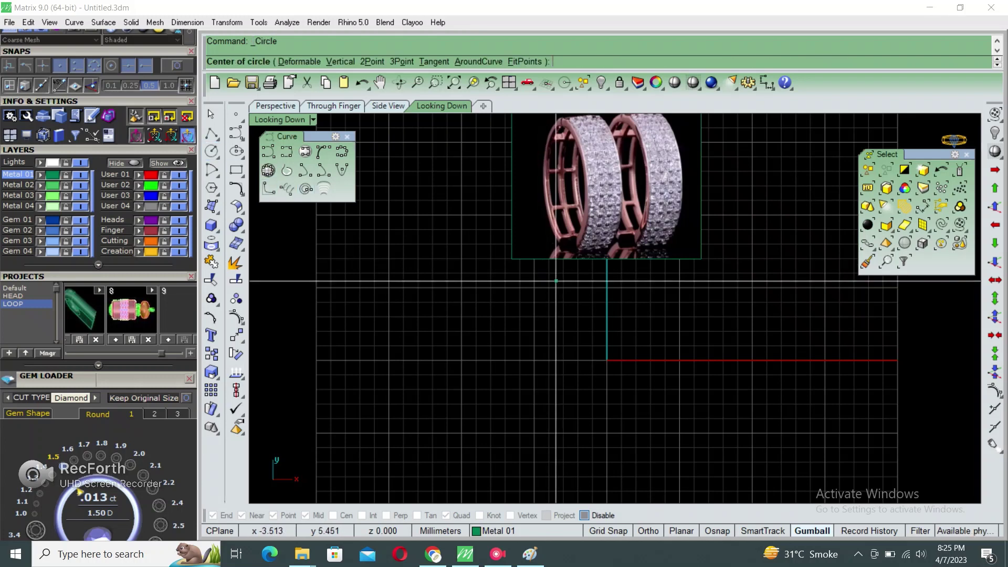
text(0)
key(Return)
text(1.3)
key(Return)
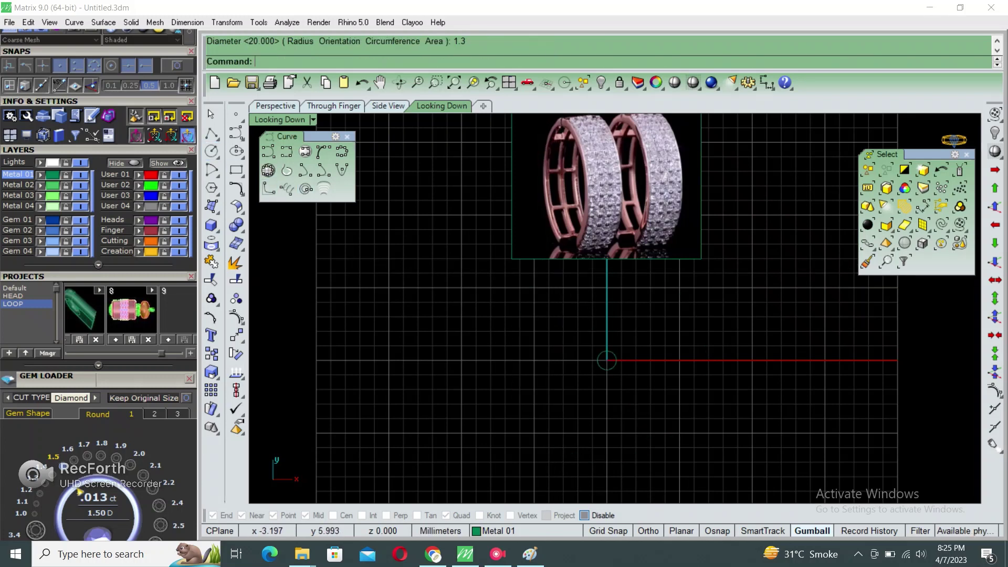
scroll(606, 360, up, 3)
- Offset a ring 0.15 around the small gem circle
click(556, 399)
scroll(637, 353, up, 2)
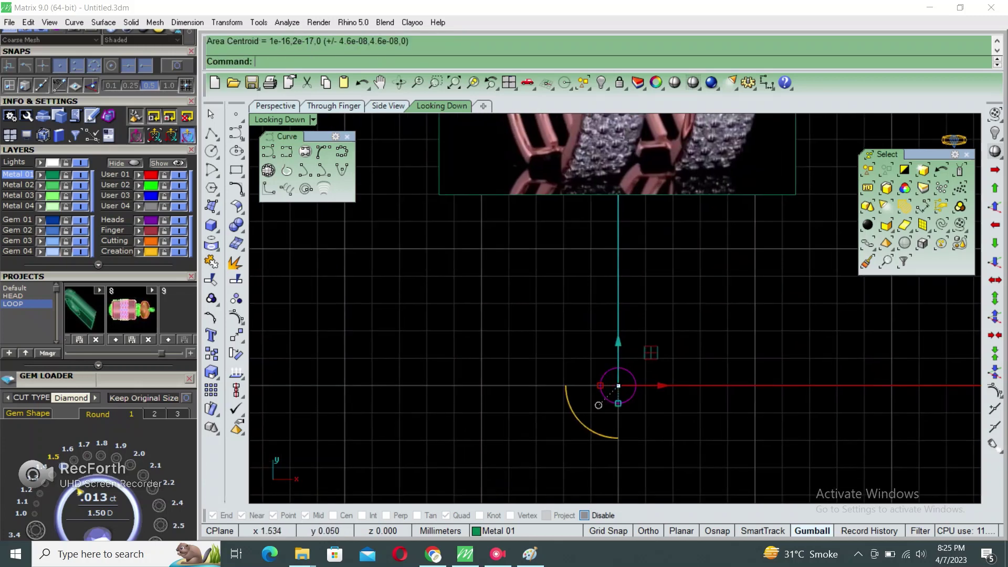
text(offset)
key(Return)
text(.15)
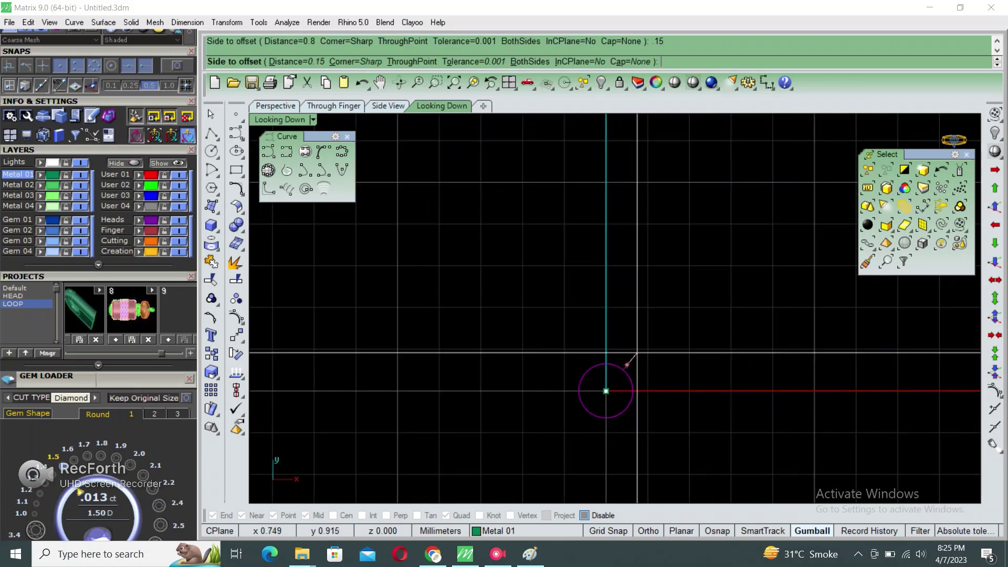
key(Return)
text(.18)
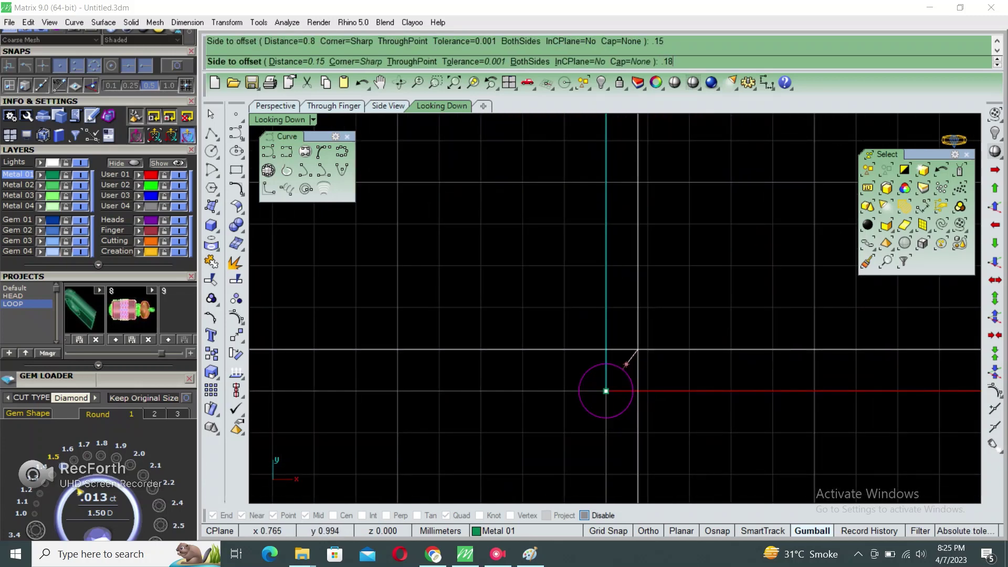
key(Return)
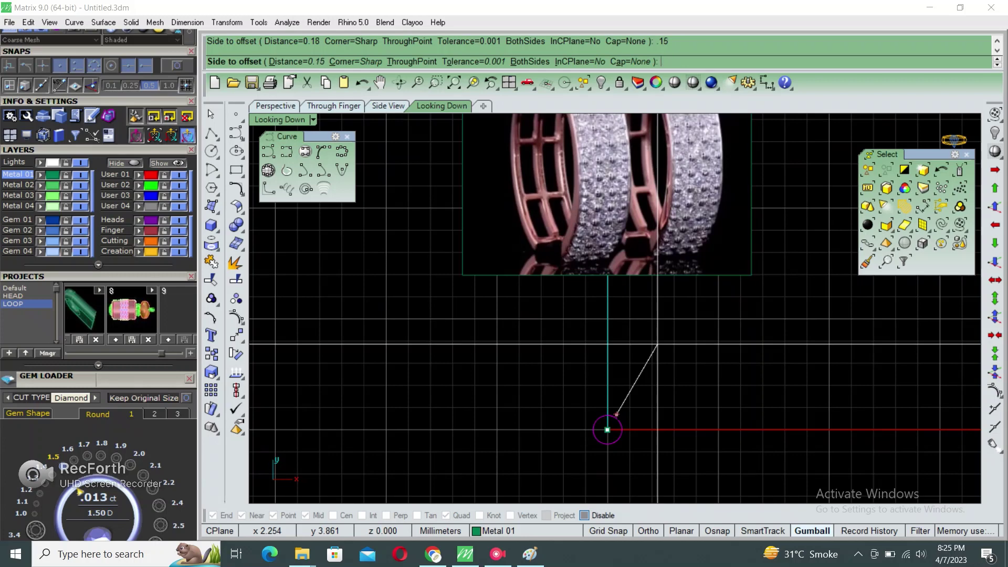
click(616, 415)
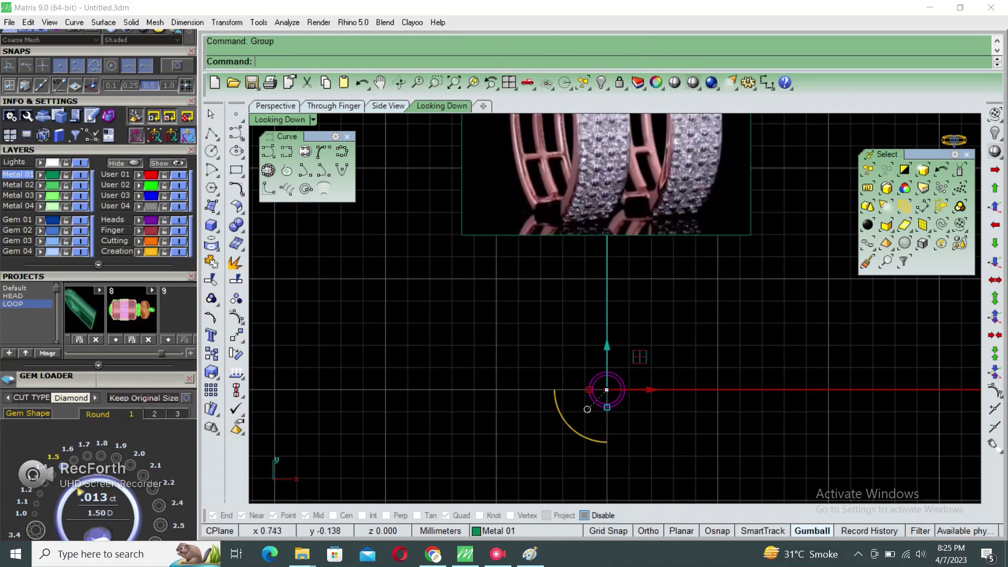
- Copy the gem circle directly above the original
text(copy)
key(Return)
click(605, 418)
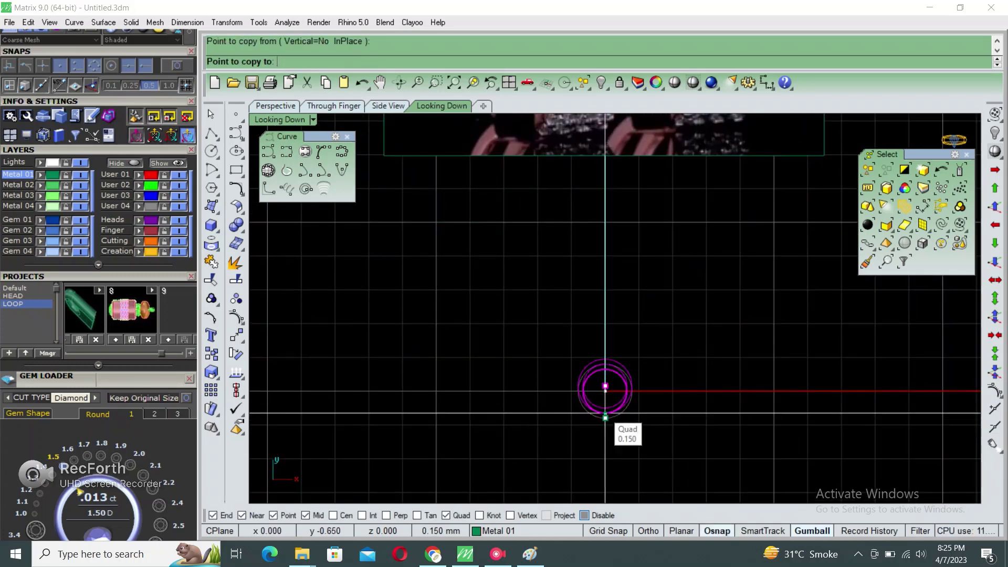
click(605, 363)
key(Return)
drag(664, 311, 615, 337)
right_drag(638, 306, 581, 290)
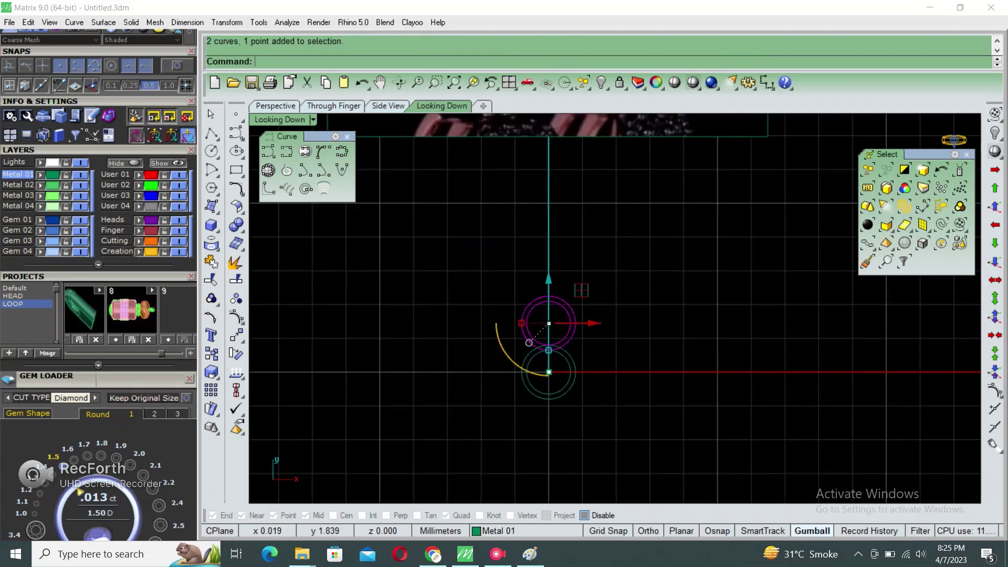
- Mirror the copied circle about the origin to add a third circle below
text(mirror)
key(Return)
text(0)
key(Return)
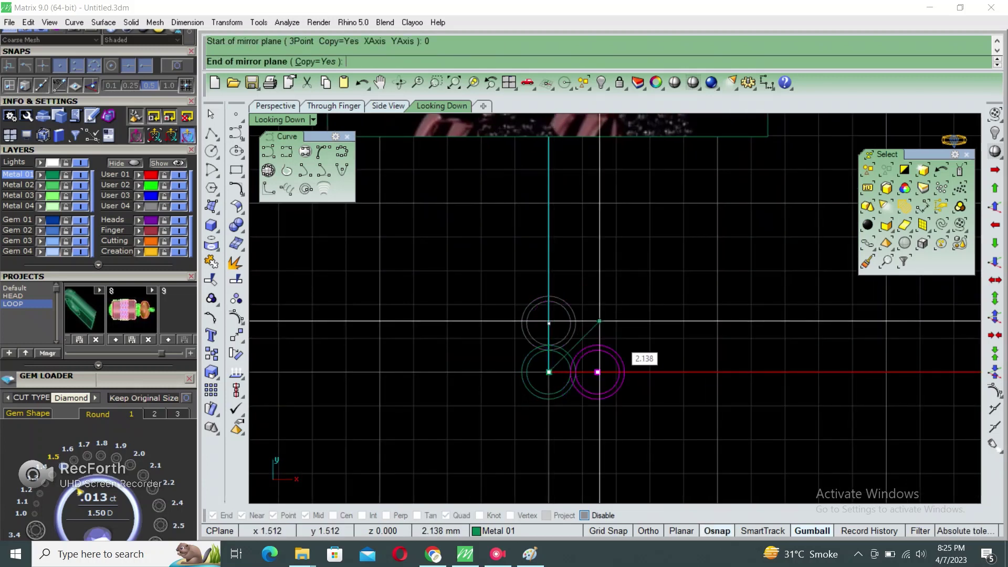
click(600, 371)
right_drag(561, 443, 599, 442)
- Add a 4.50 aligned dimension spanning the three stacked circles
text(dimaligned)
key(Return)
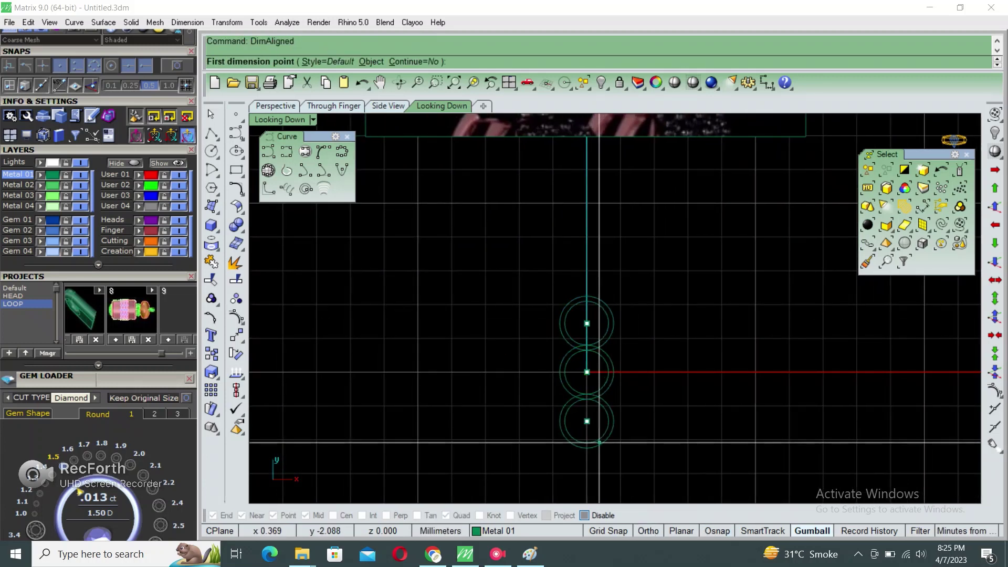
click(587, 448)
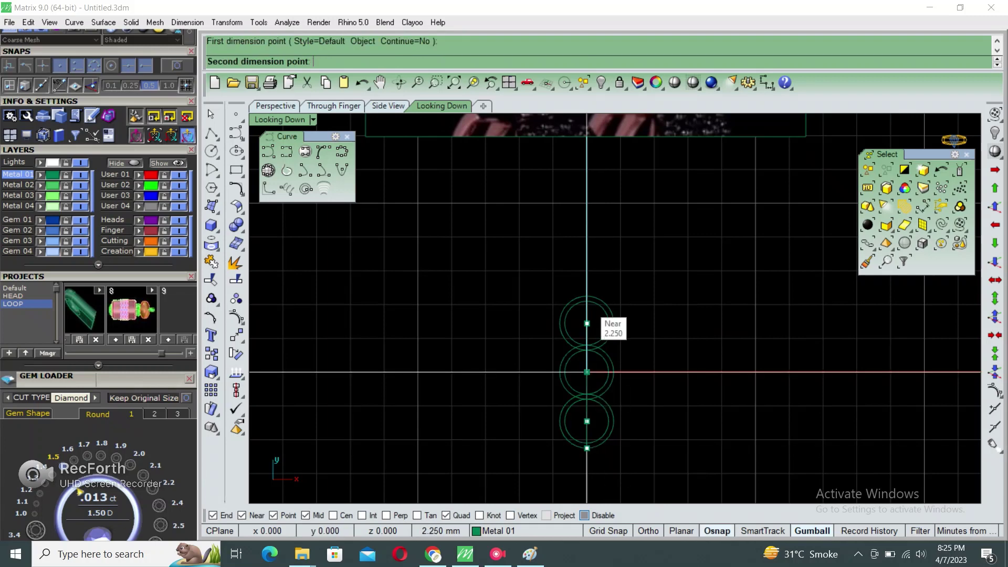
click(587, 296)
click(662, 372)
scroll(624, 473, down, 3)
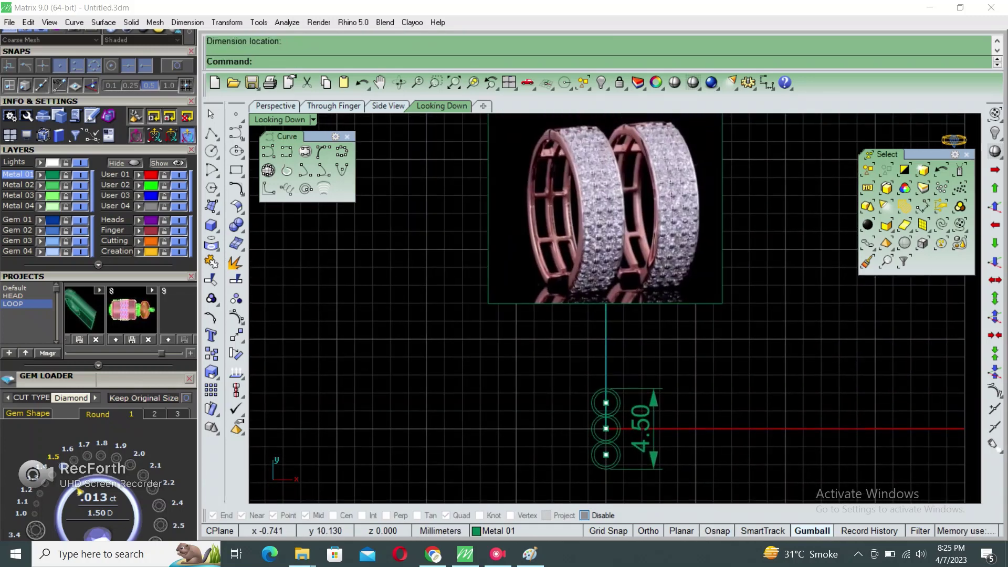
scroll(656, 182, up, 2)
scroll(657, 182, up, 2)
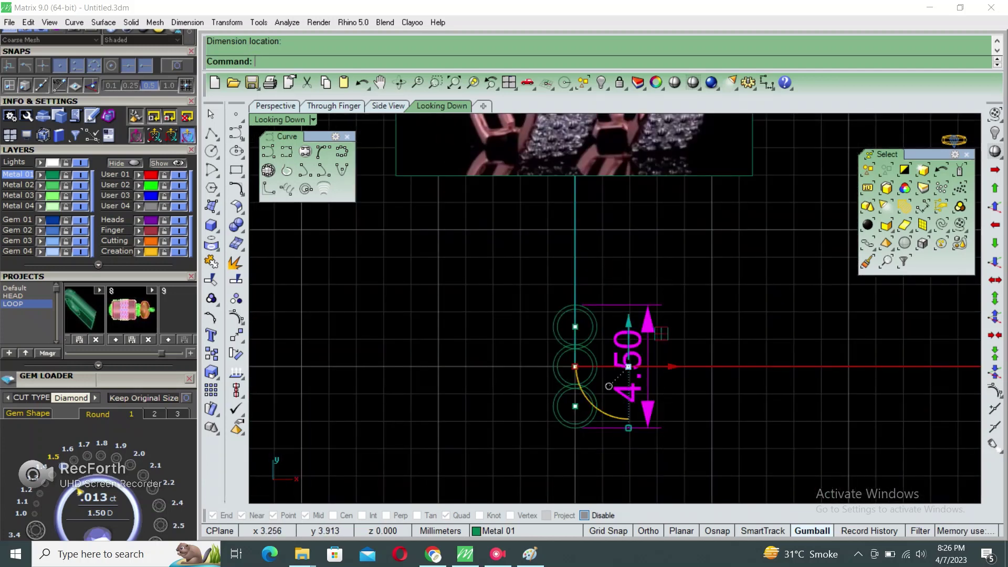
- Delete the 4.50 dimension and the three gem circles
key(Delete)
right_drag(639, 383, 629, 452)
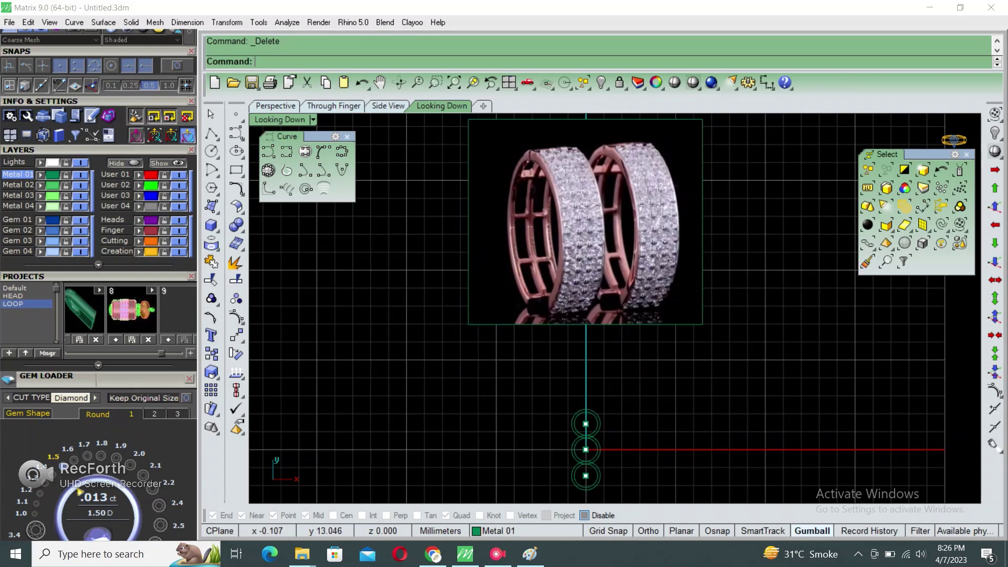
right_drag(479, 355, 486, 308)
drag(487, 307, 609, 454)
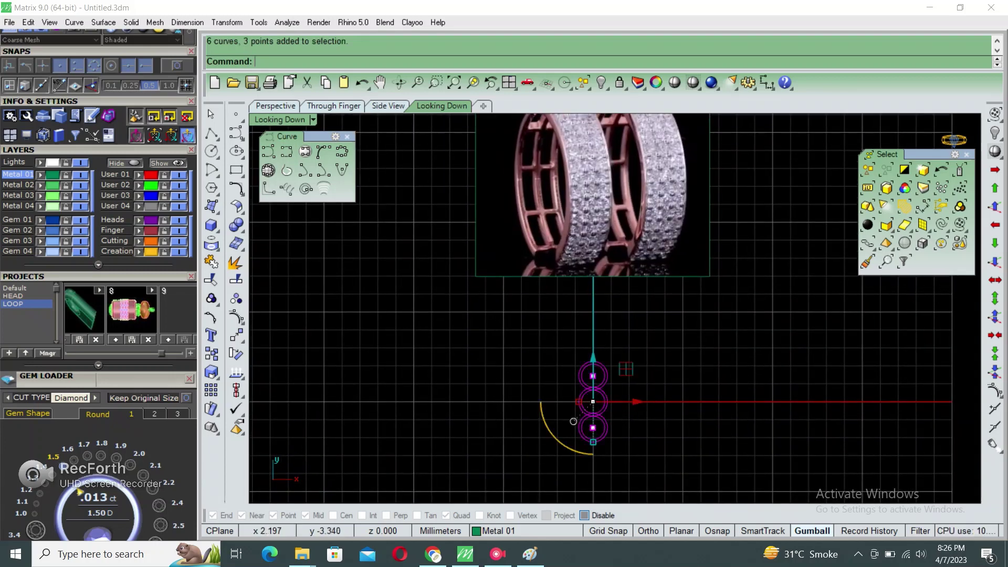
key(Delete)
scroll(583, 310, down, 3)
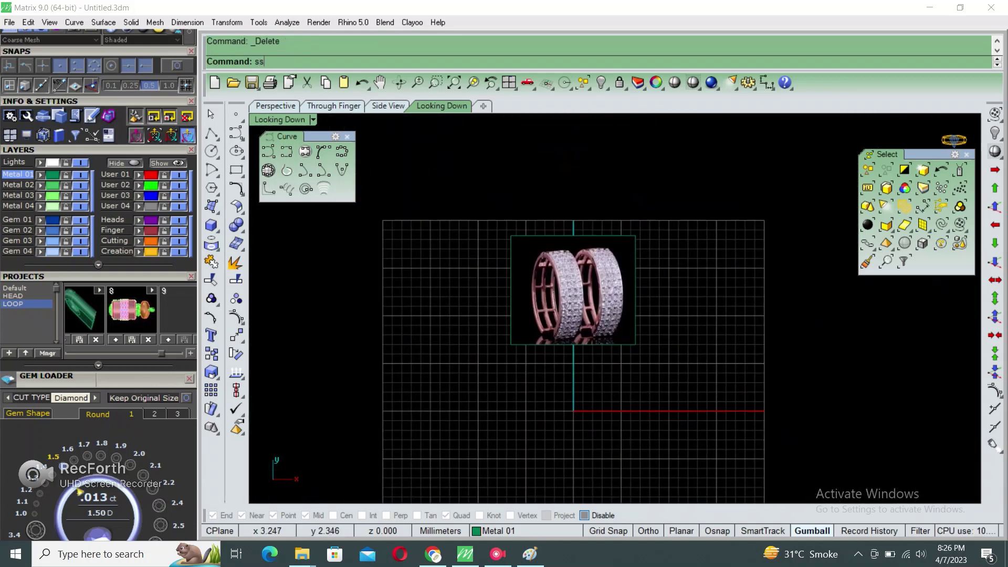
- Reveal the hidden ring curves in the maximized Perspective view
key(Return)
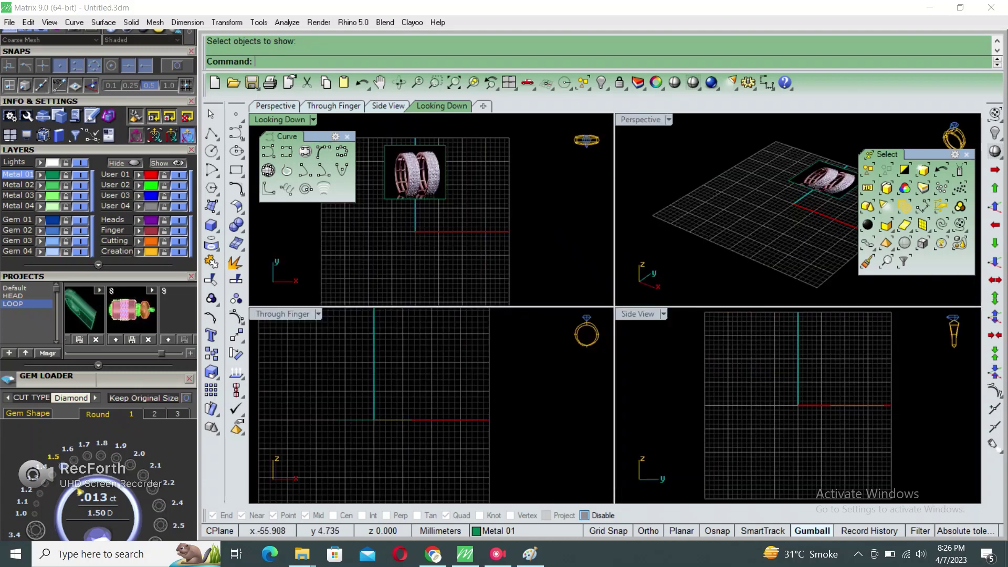
key(ctrl+F3)
key(Return)
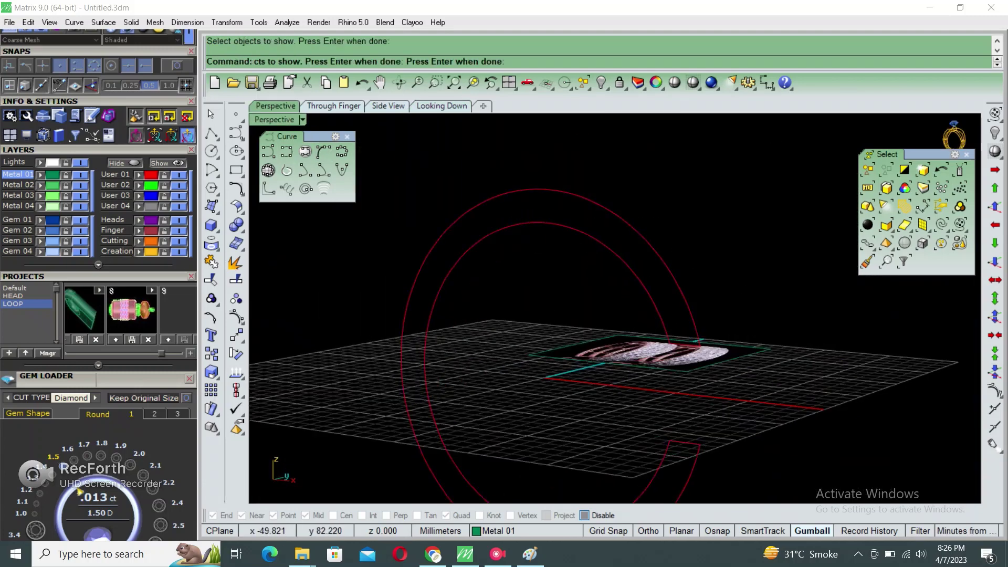
right_drag(577, 294, 536, 273)
- Explode the hoop outline and extrude it both sides as a 4.5/2 solid
drag(593, 193, 534, 228)
right_drag(578, 294, 525, 284)
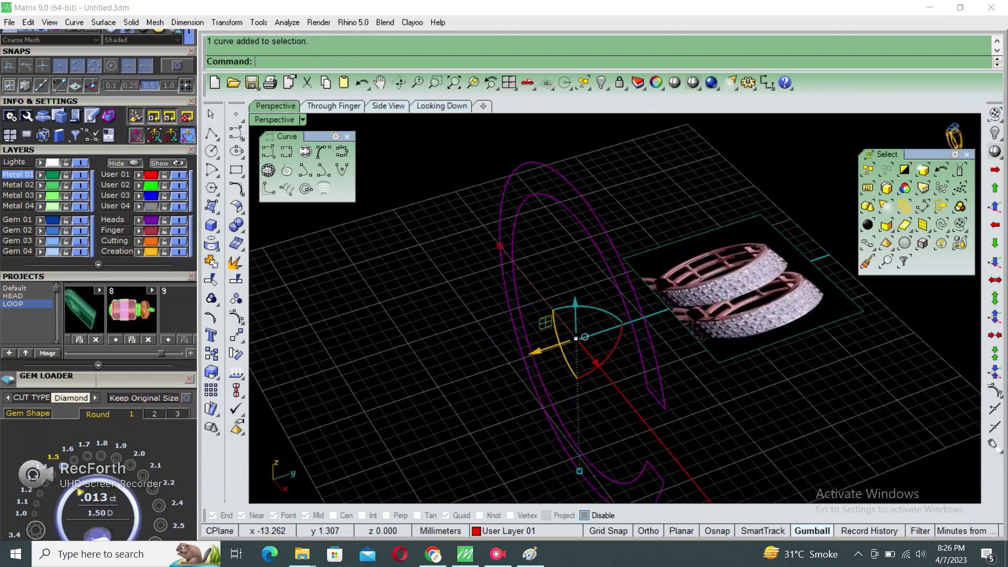
text(explode)
key(Return)
key(Return)
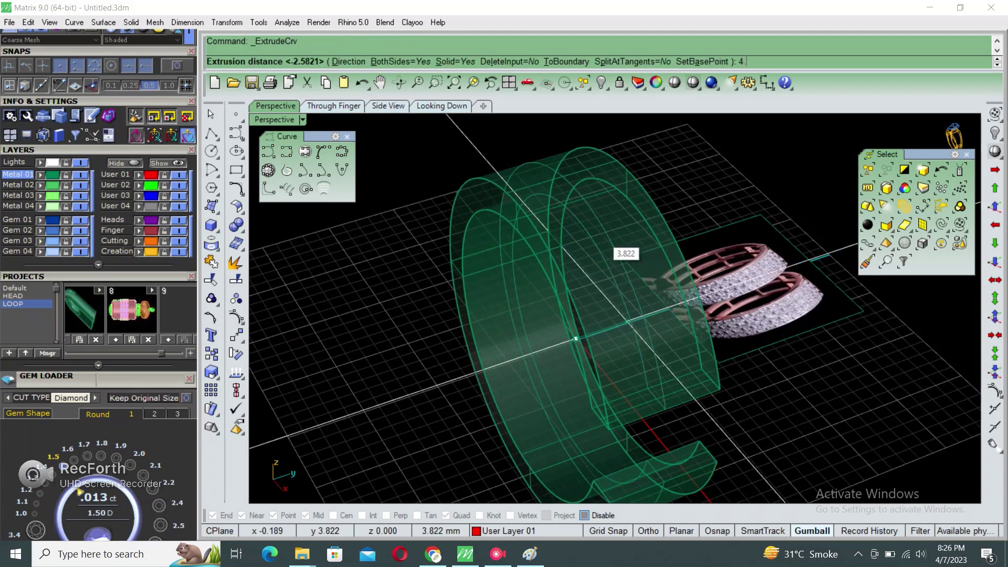
key(Return)
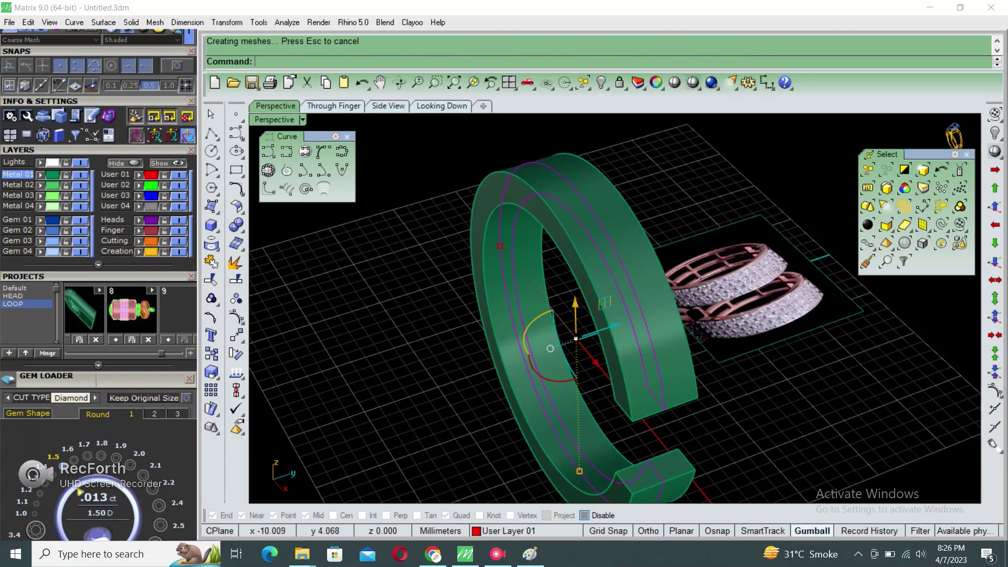
right_drag(525, 362, 511, 420)
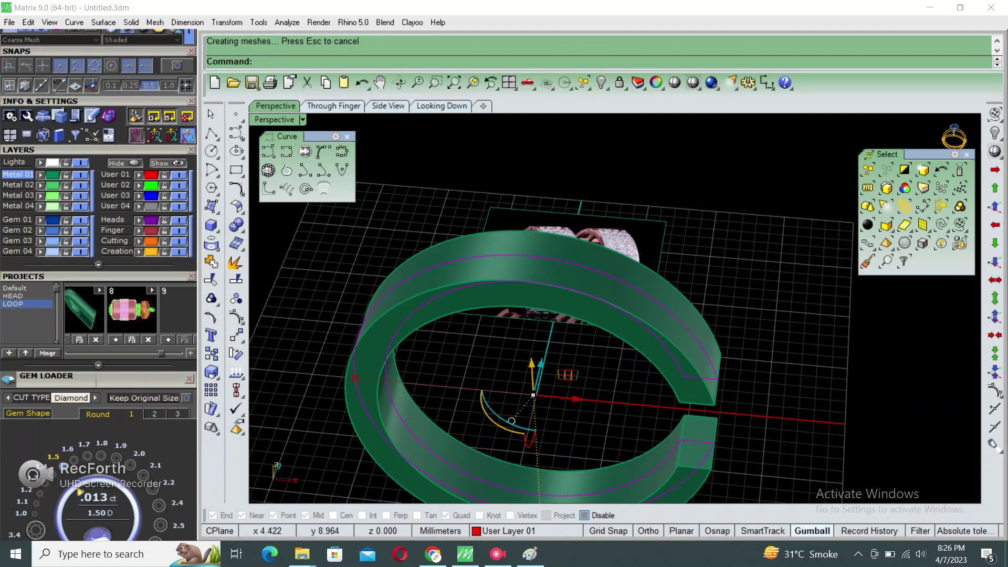
mouse_move(511, 420)
right_down()
mouse_move(486, 374)
mouse_move(485, 390)
mouse_move(488, 367)
right_up()
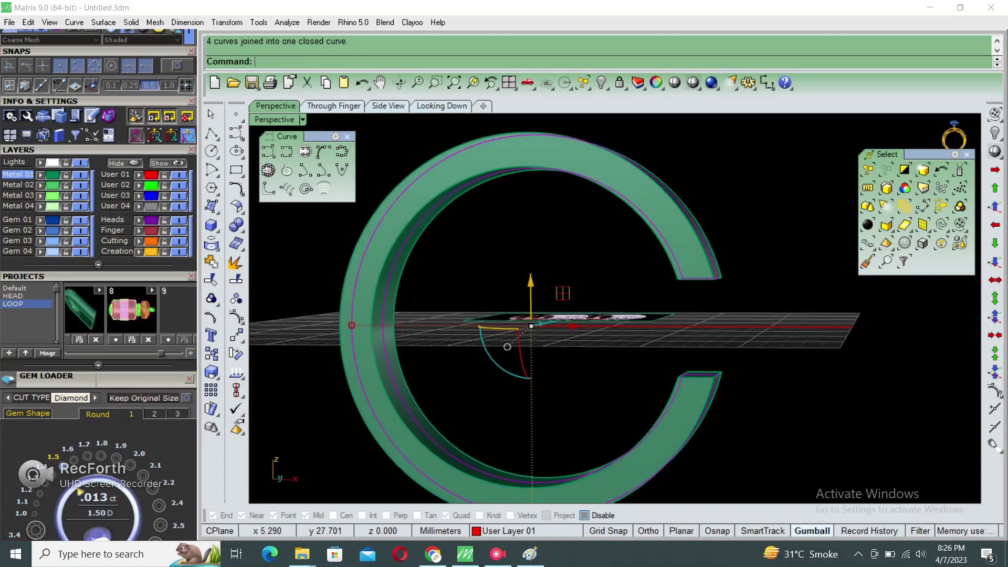
click(689, 288)
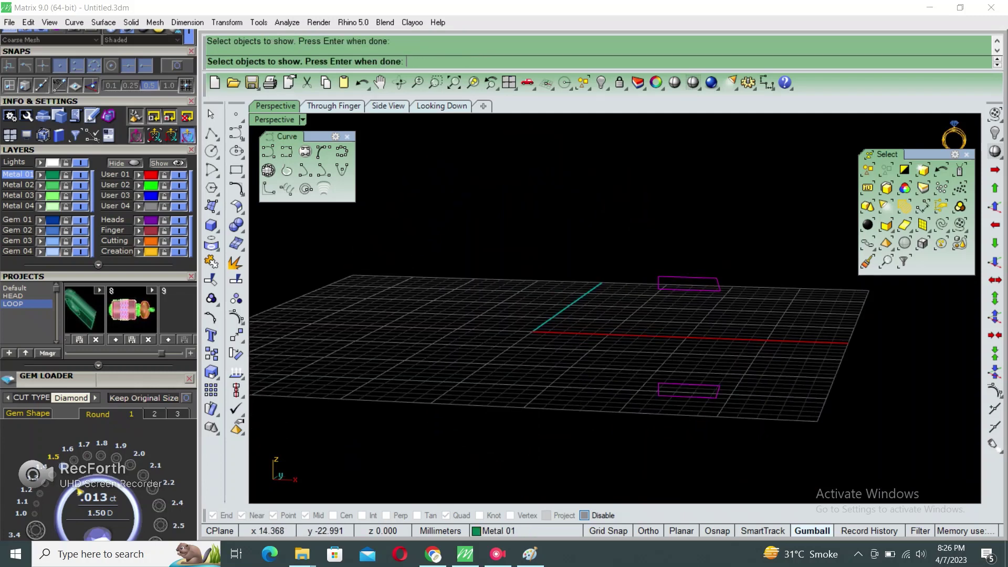
- Extrude the two small rectangles both sides into solid end blocks
key(Return)
drag(610, 420, 828, 264)
right_drag(829, 265, 788, 294)
text(ec)
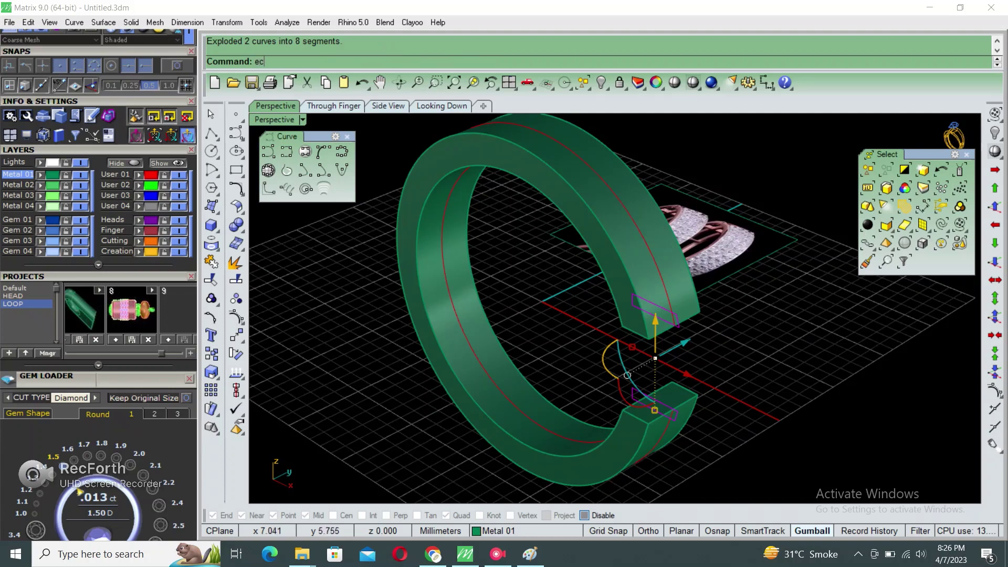
key(Return)
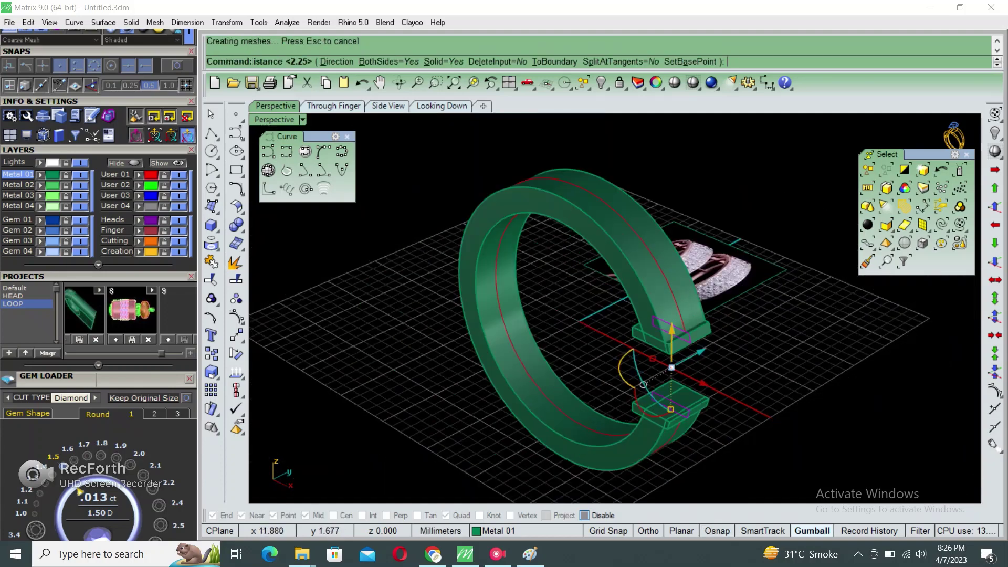
key(Return)
right_drag(614, 315, 588, 304)
- Join the loose exploded segments back into closed curves
key(Return)
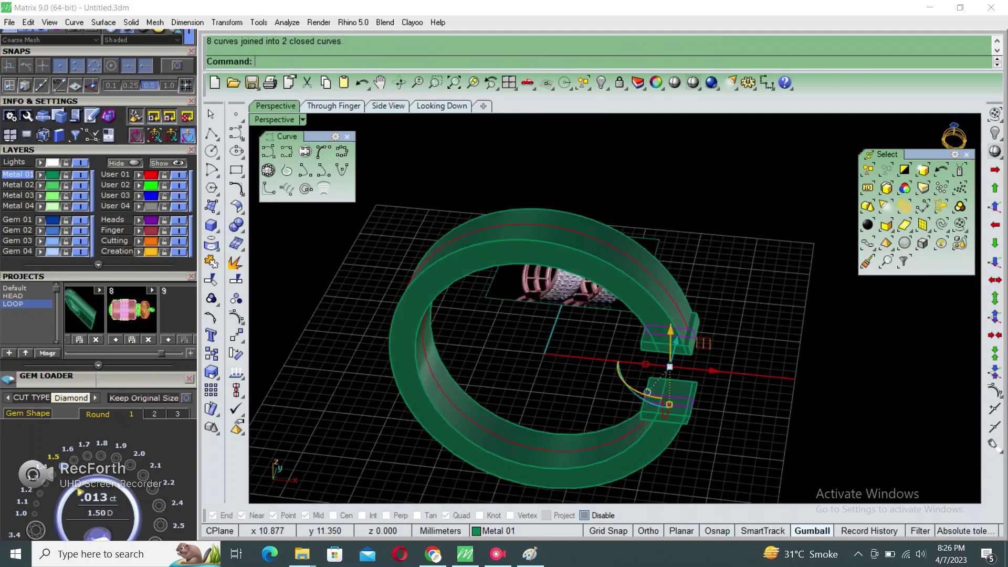
mouse_move(645, 374)
right_down()
mouse_move(557, 226)
mouse_move(514, 268)
right_up()
scroll(630, 341, up, 5)
scroll(578, 263, up, 3)
- Select the end block piece together with the green band
click(527, 326)
right_drag(527, 327, 551, 315)
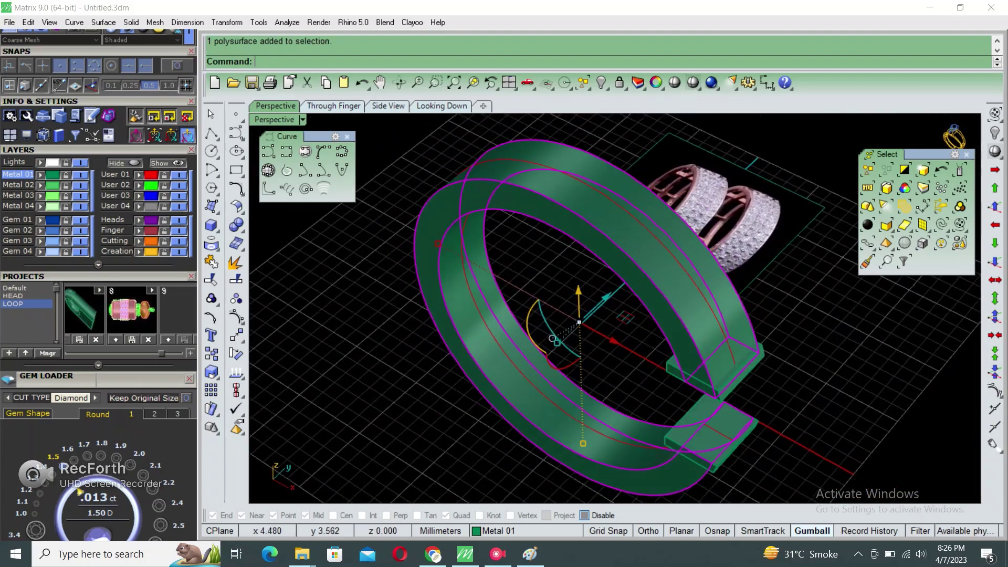
key(Escape)
key(Left)
key(Left)
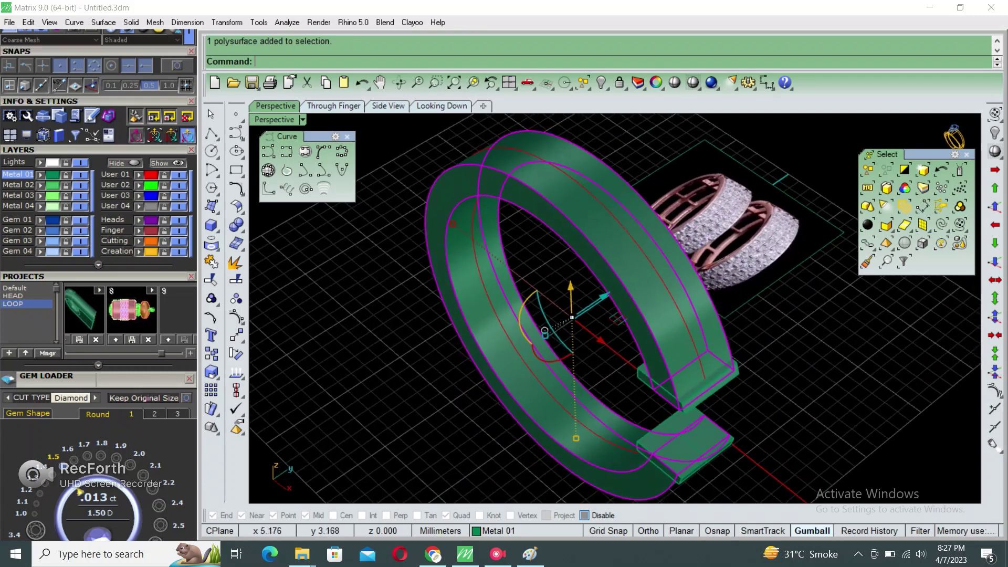
key(Left)
drag(630, 412, 734, 450)
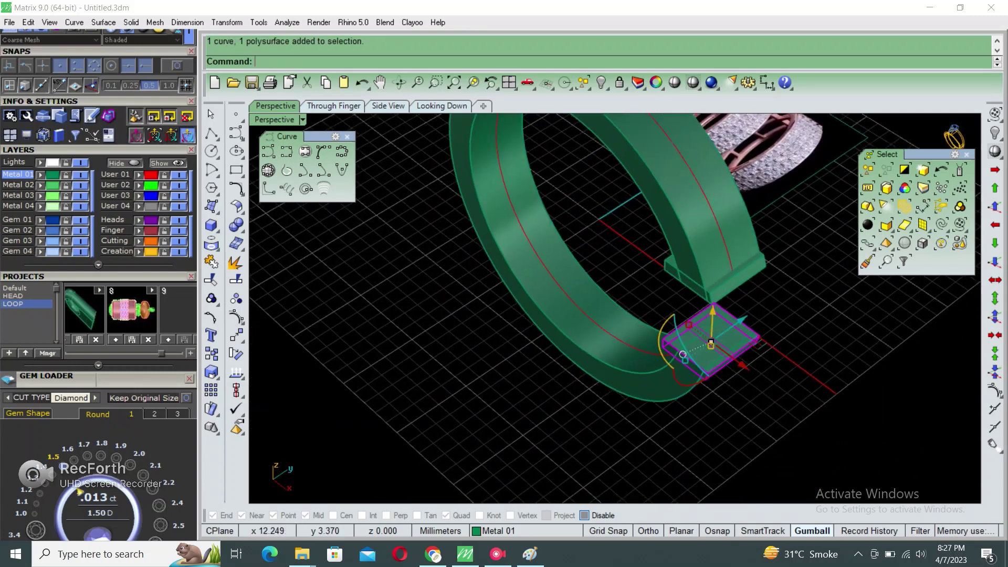
key(Left)
key(Left)
key(Left)
key(Left)
shift+click(714, 273)
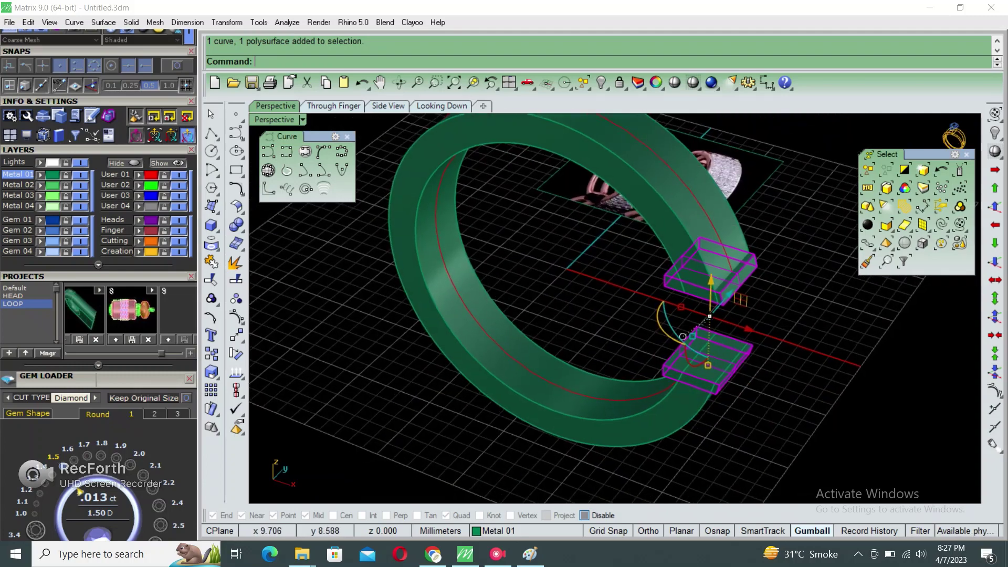
key(Left)
key(Left)
scroll(701, 363, up, 5)
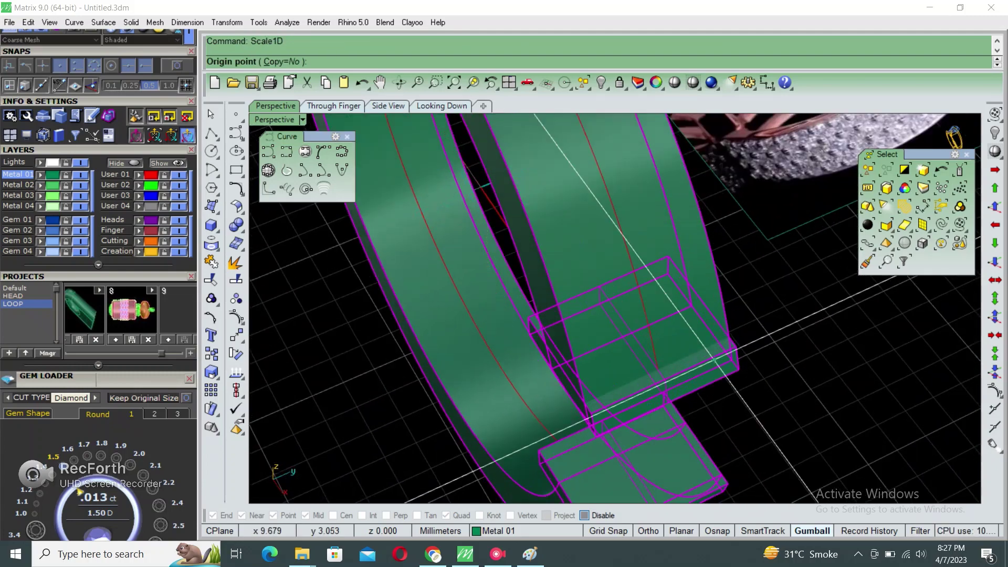
- Scale1D a copy from the block midpoint to 6.7/2, then delete a leftover object
click(703, 361)
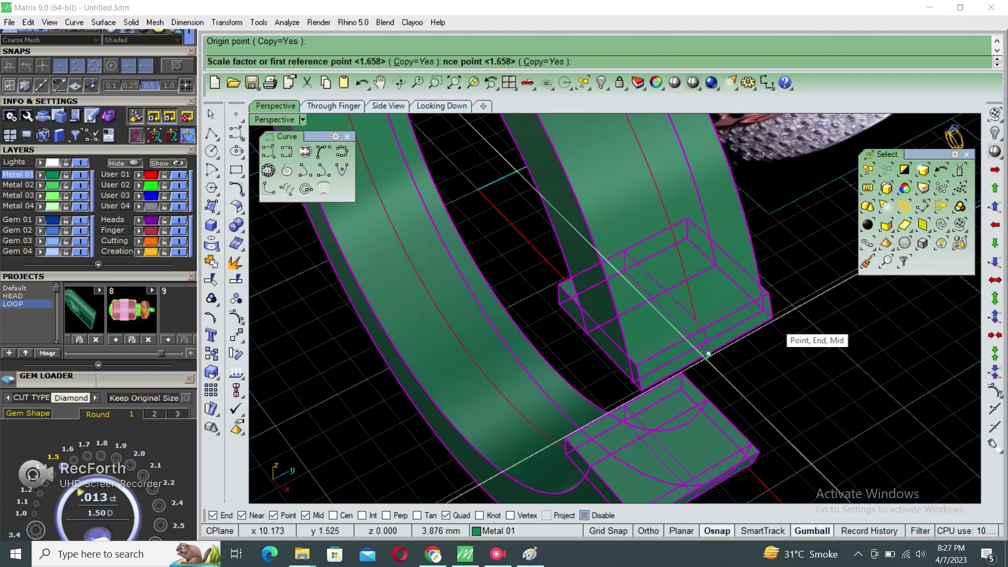
click(772, 318)
text(6.7)
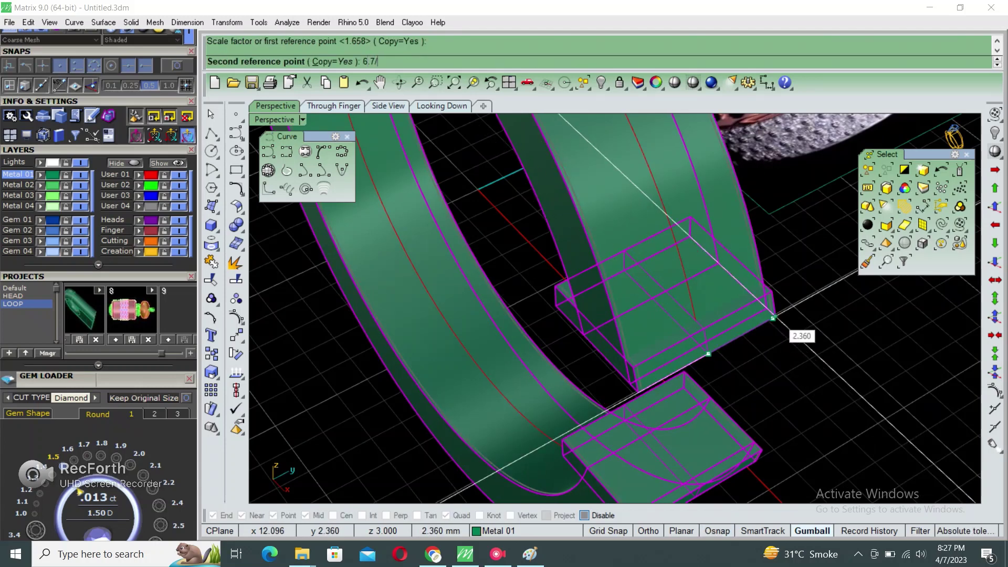
text(2)
key(Return)
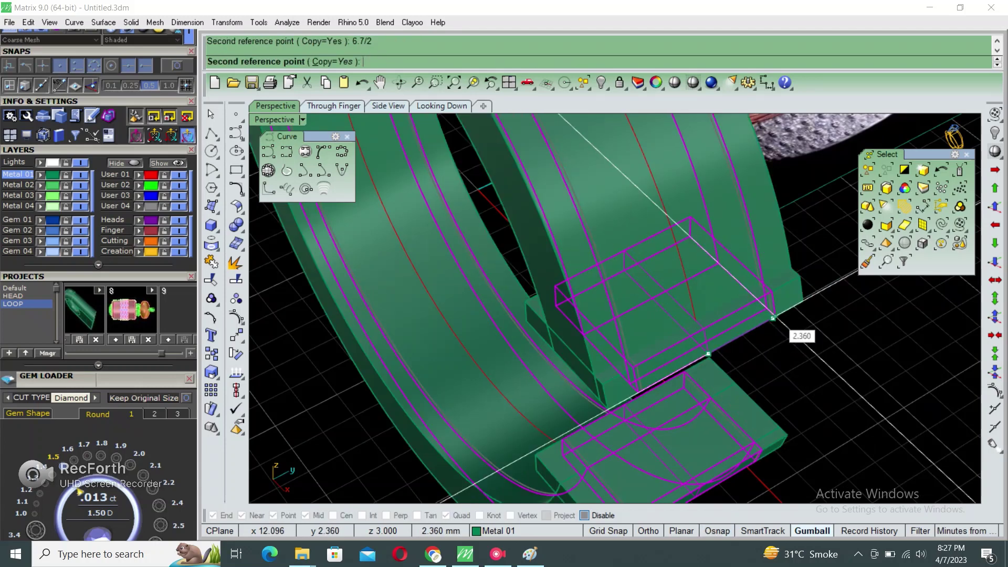
key(Escape)
scroll(772, 318, down, 5)
key(Delete)
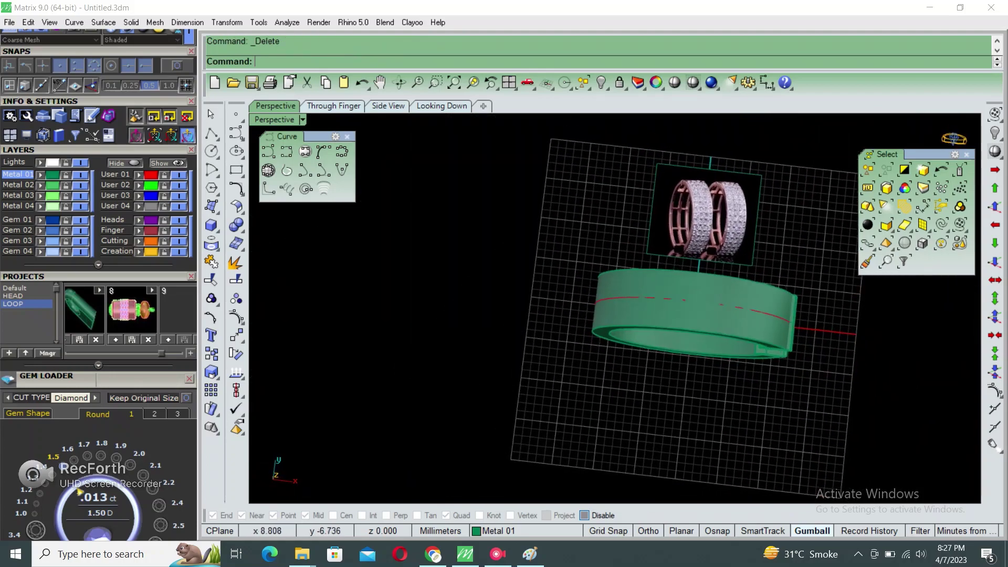
- Select the ring band and maximize the Through Finger view
mouse_move(682, 368)
right_down()
mouse_move(704, 362)
mouse_move(688, 346)
mouse_move(693, 331)
right_up()
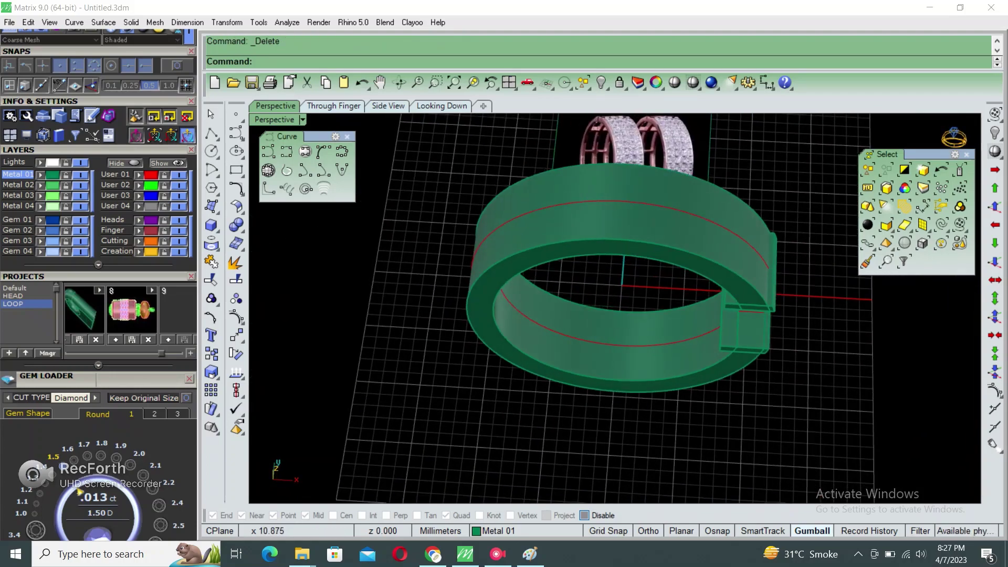
right_drag(662, 220, 642, 230)
click(651, 226)
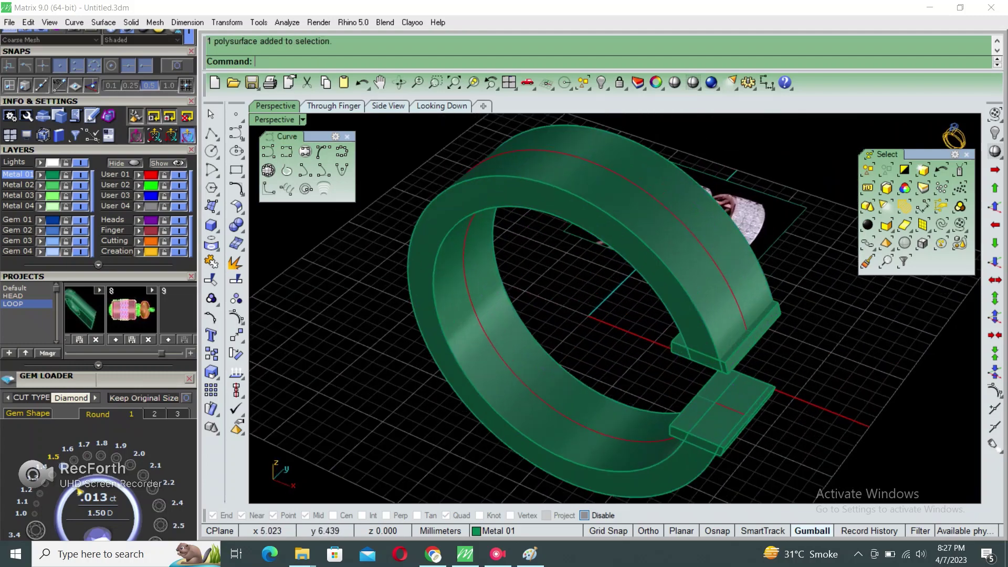
mouse_move(614, 310)
right_down()
mouse_move(614, 325)
mouse_move(604, 309)
mouse_move(585, 362)
right_up()
key(ctrl+m)
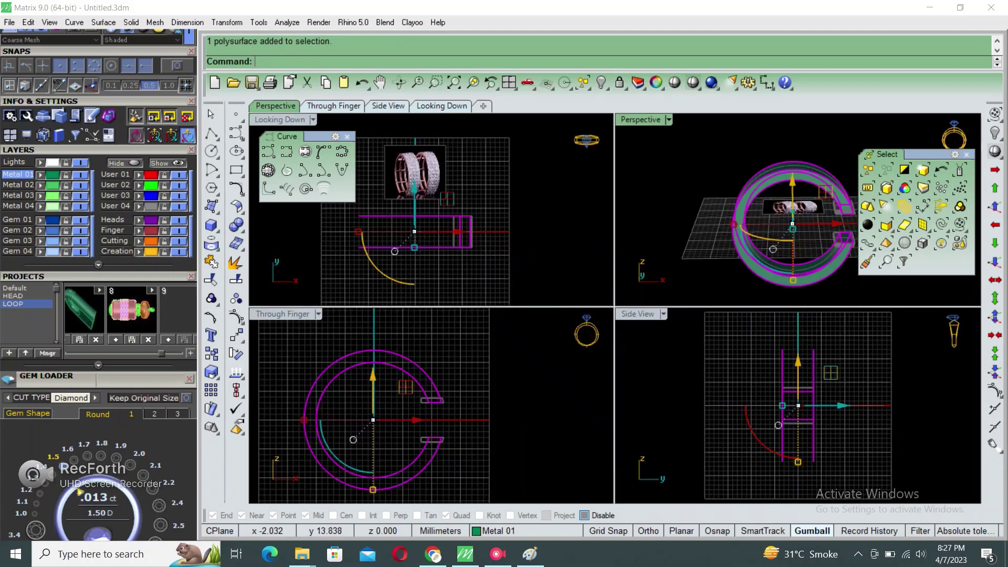
key(ctrl+Tab)
key(ctrl+m)
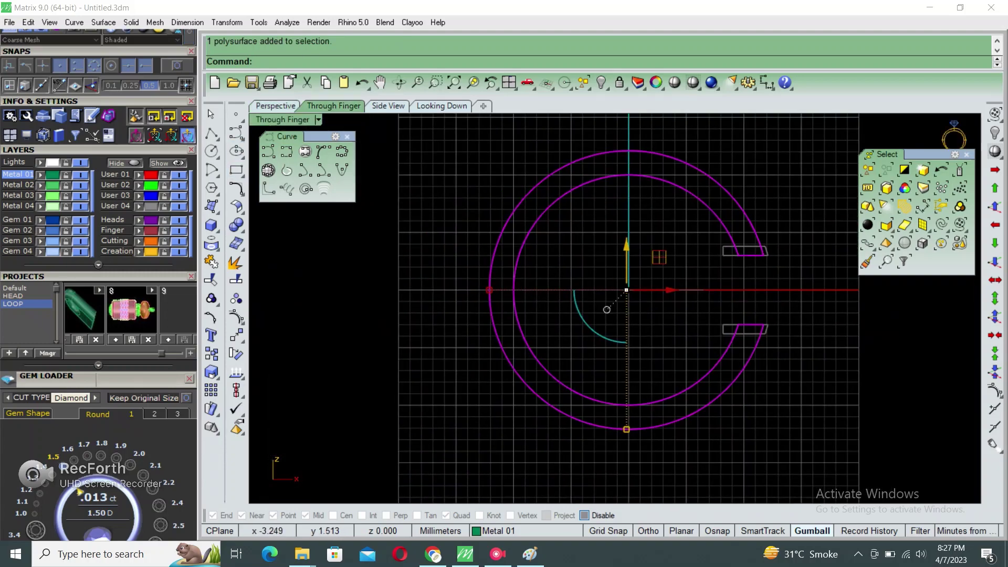
- Place a cutting plane through the ring centre at 0
text(cutplane)
key(Return)
text(0)
key(Return)
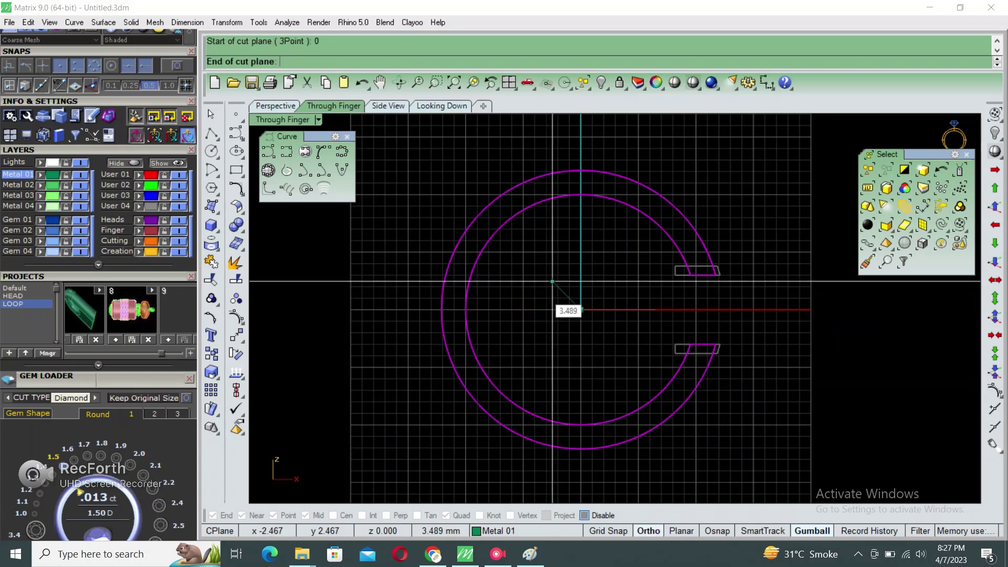
key(Escape)
right_drag(558, 331, 613, 337)
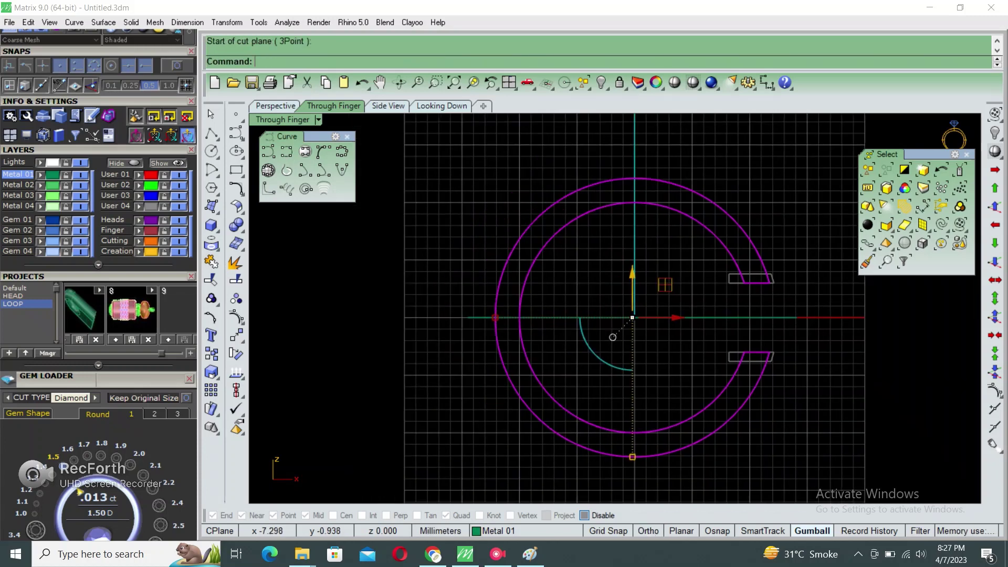
- BooleanSplit the ring with the cutting plane and delete the leftover plane
text(booleansplit)
key(Return)
click(612, 318)
key(Return)
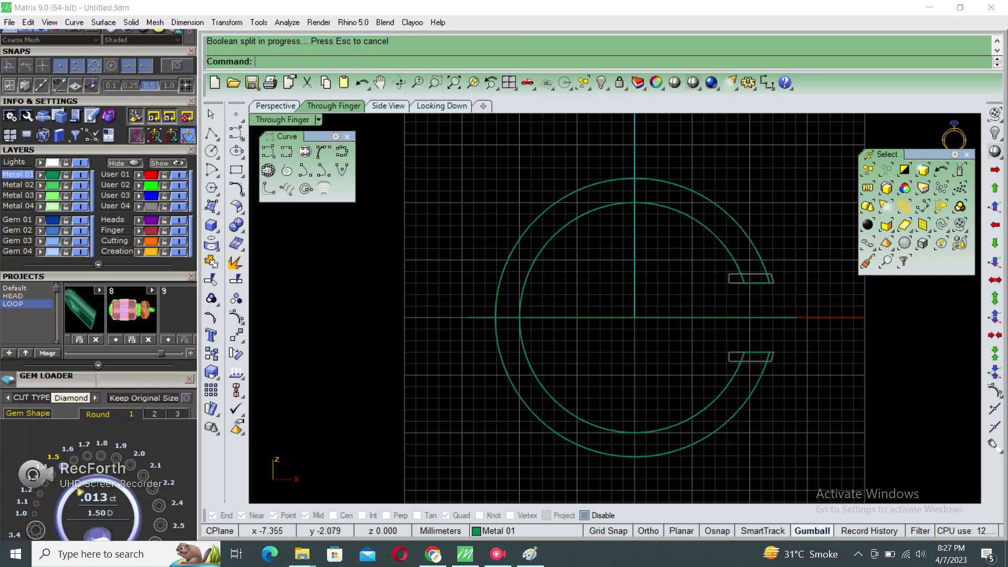
click(603, 337)
mouse_move(603, 336)
right_down()
mouse_move(590, 339)
mouse_move(553, 410)
right_up()
key(Delete)
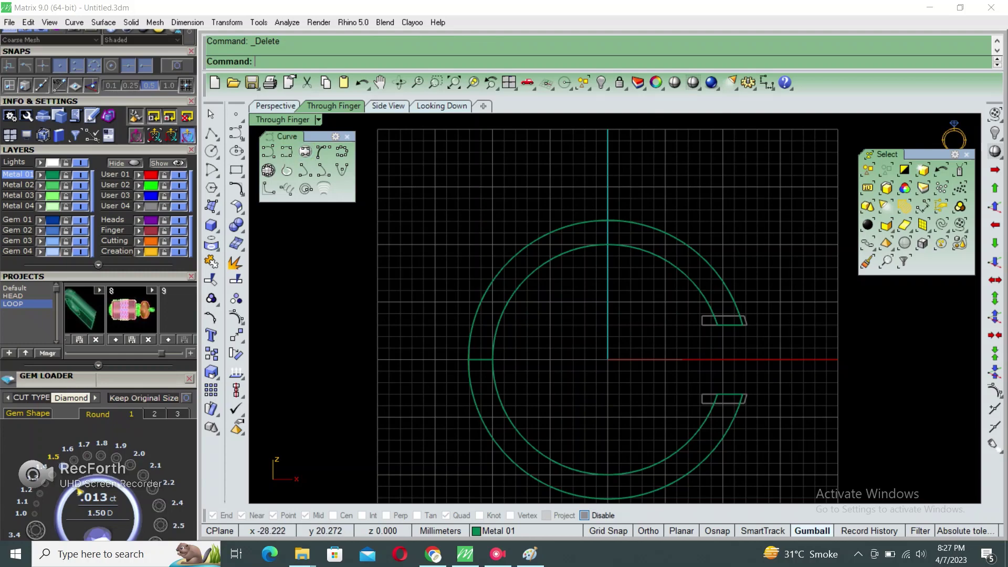
key(ctrl+F5)
key(ctrl+F4)
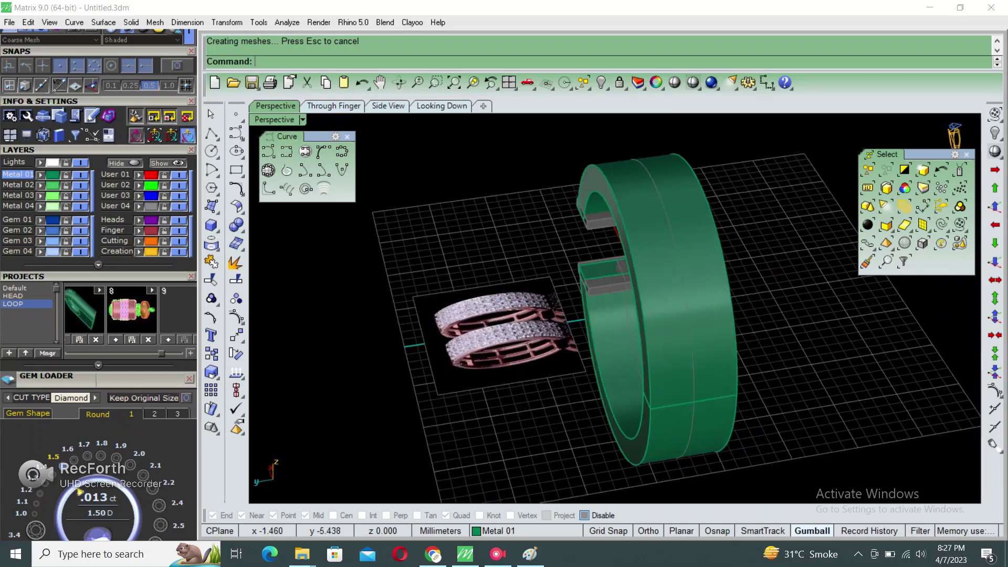
- Extract the upper half's outer face and lock the remaining ring pieces
click(678, 295)
text(ExtractSrf)
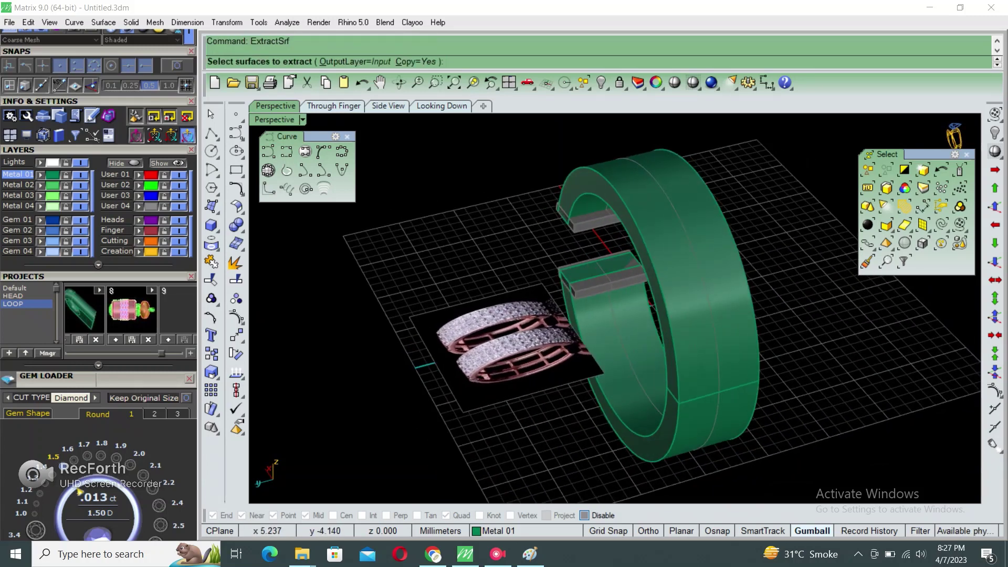
click(646, 252)
key(Return)
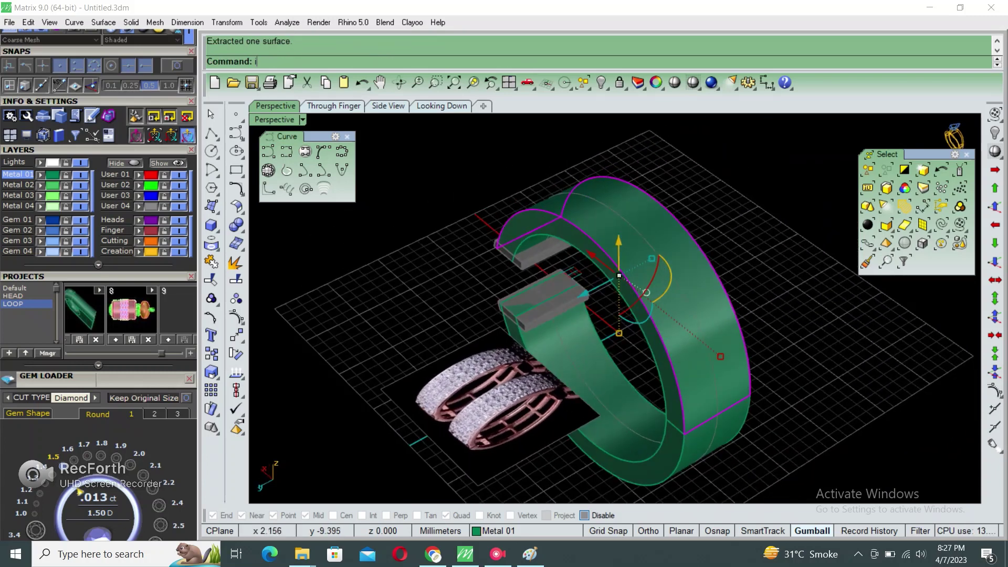
click(647, 349)
text(n)
key(Escape)
- Offset the outer face's border curves inward by 0.4 on the surface
click(715, 247)
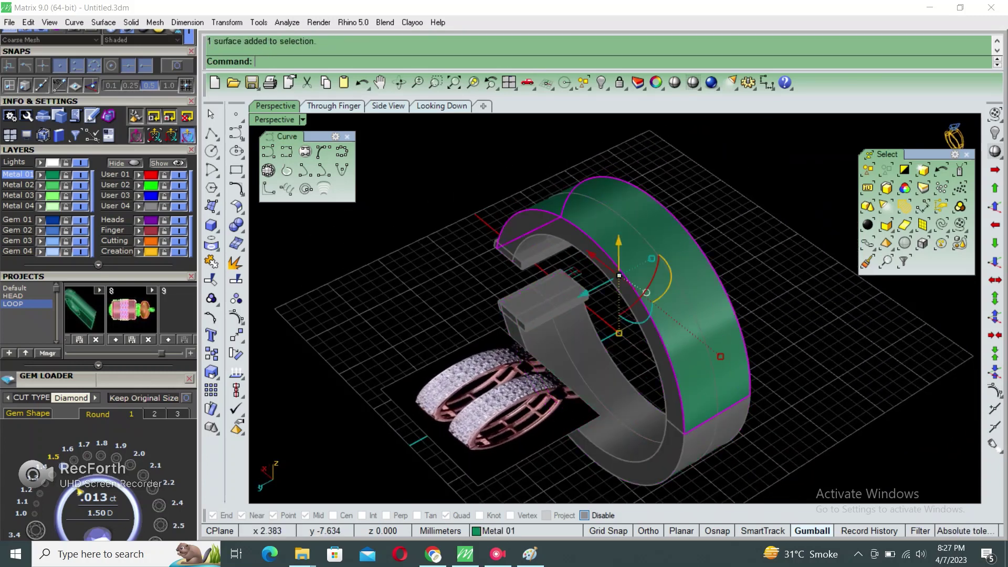
mouse_move(682, 315)
right_down()
mouse_move(651, 294)
mouse_move(631, 310)
right_up()
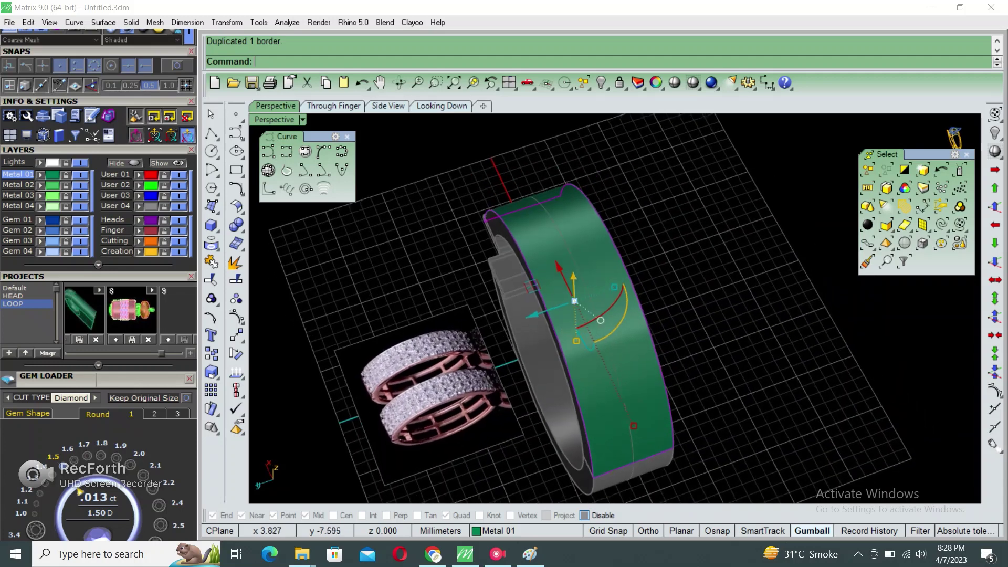
text(o)
click(486, 214)
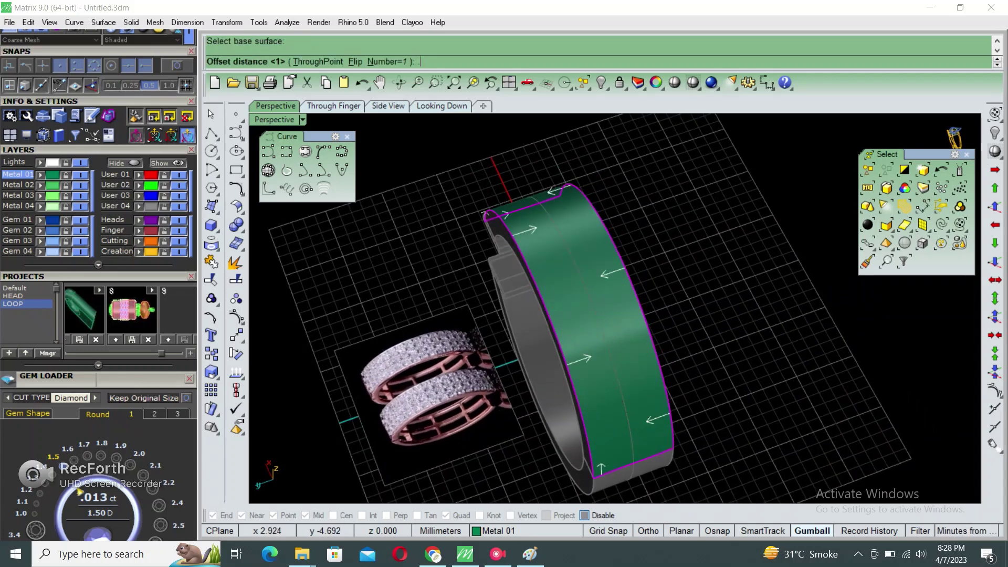
text(4)
key(Return)
key(Return)
click(486, 215)
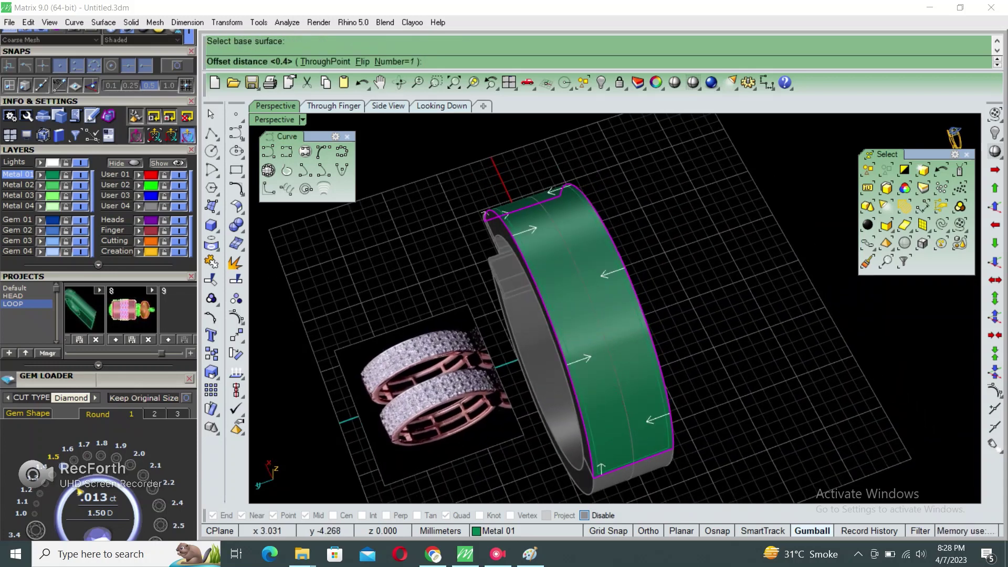
key(Return)
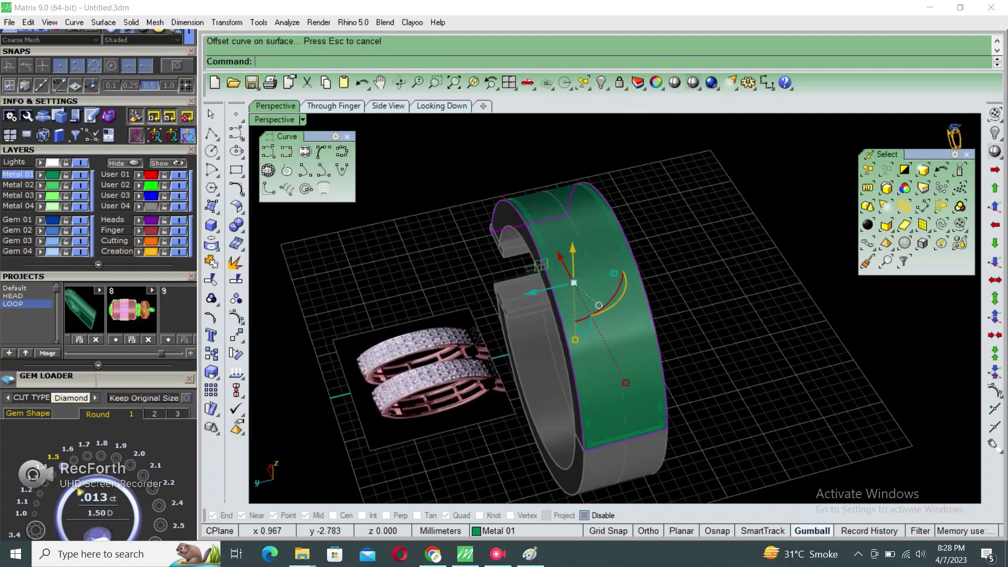
right_drag(578, 315, 597, 298)
scroll(562, 372, up, 3)
scroll(562, 372, up, 3)
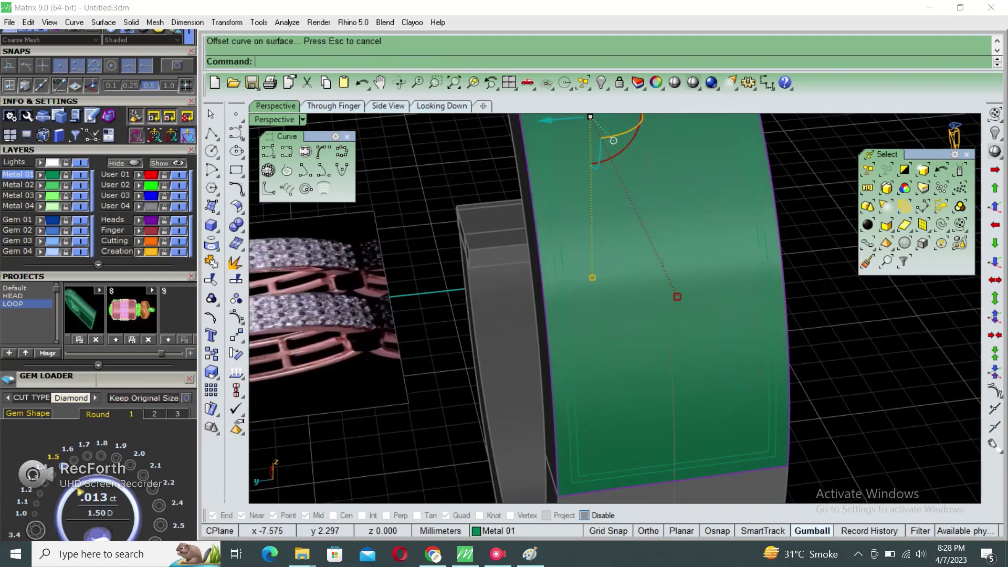
scroll(678, 297, down, 5)
- Split the face with the offset curves, delete the thin strip, and select the inner panel
right_drag(678, 297, 619, 262)
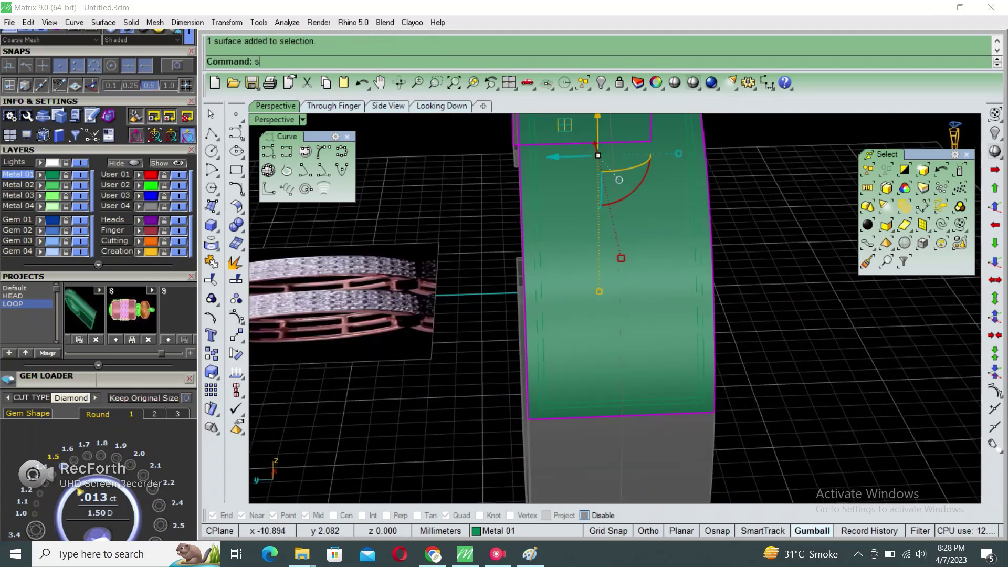
key(Return)
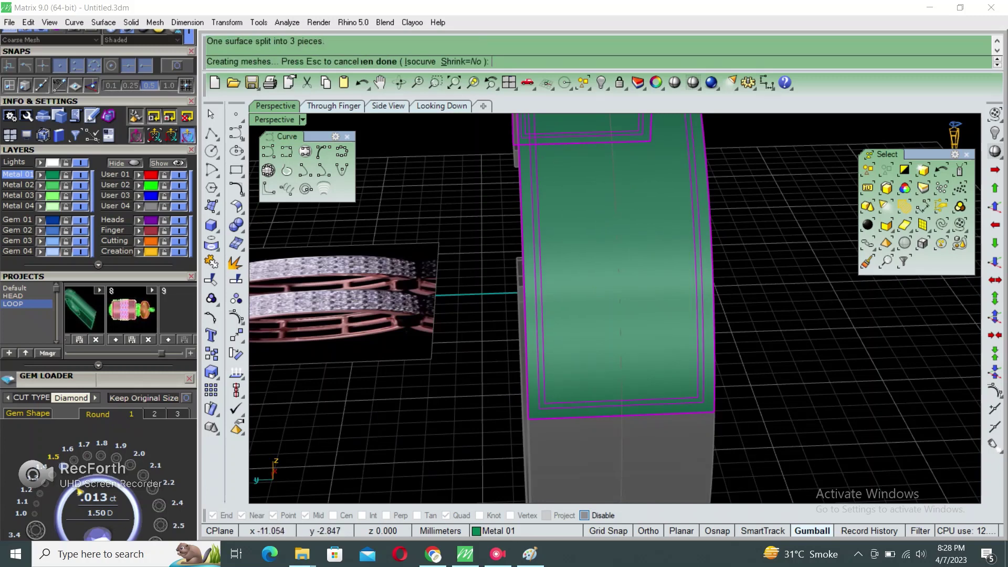
scroll(683, 410, up, 3)
scroll(683, 409, up, 3)
key(Delete)
scroll(614, 310, down, 5)
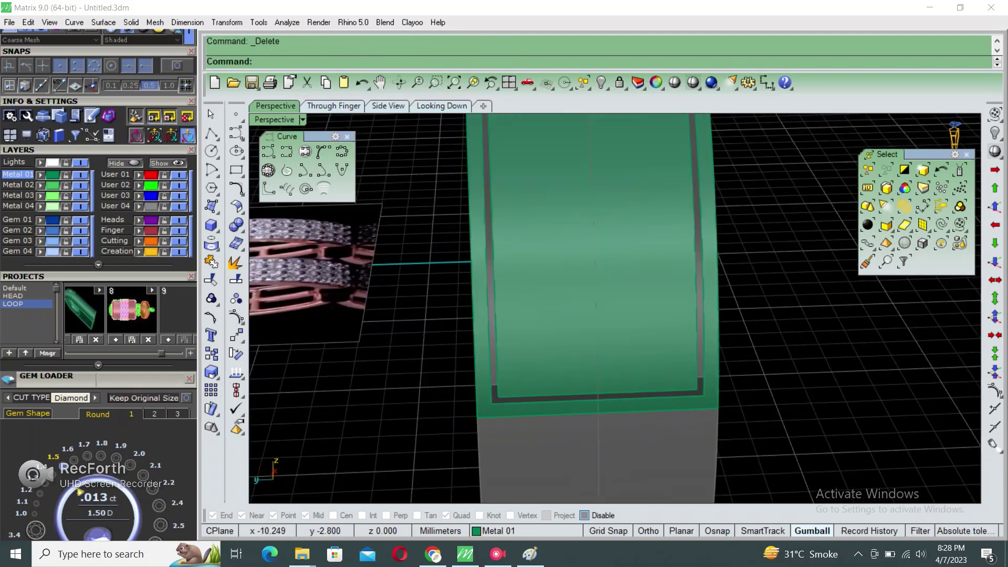
click(714, 400)
click(730, 424)
- Offset the inner panel 0.4 mm inward as a surface and delete the original panel
scroll(614, 310, down, 5)
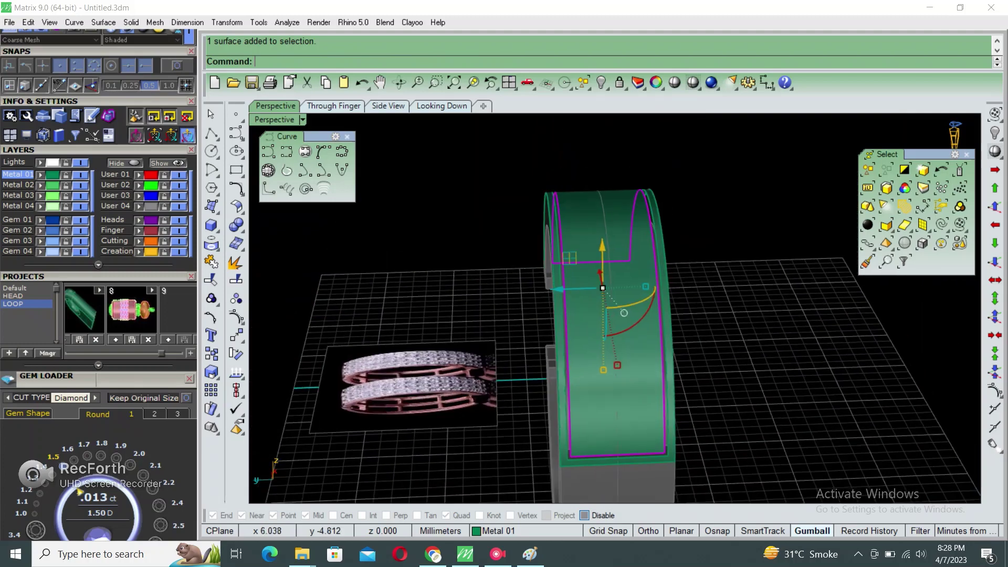
right_drag(614, 309, 578, 274)
text(offsetsrf)
key(Return)
scroll(614, 310, up, 3)
right_drag(614, 310, 588, 274)
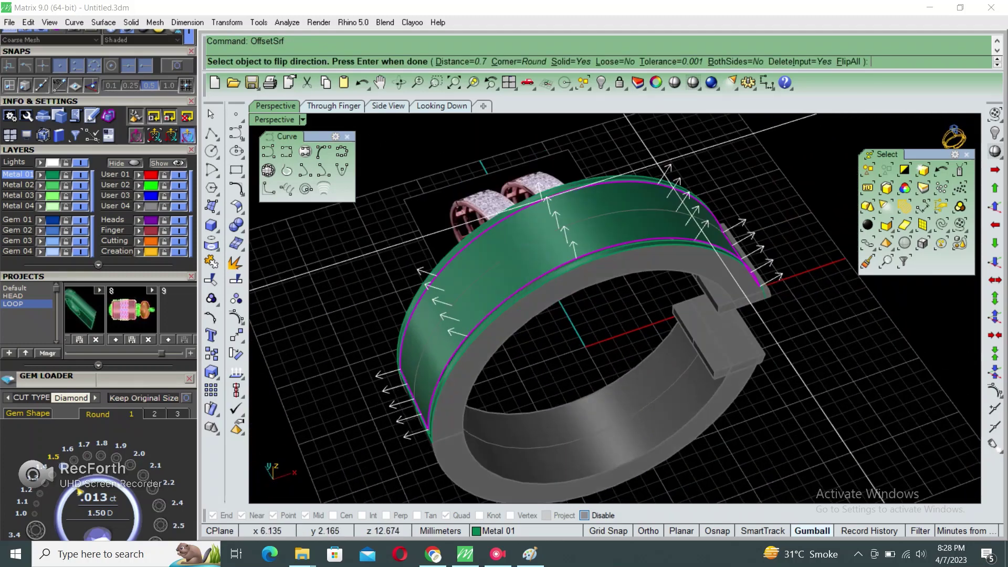
click(573, 61)
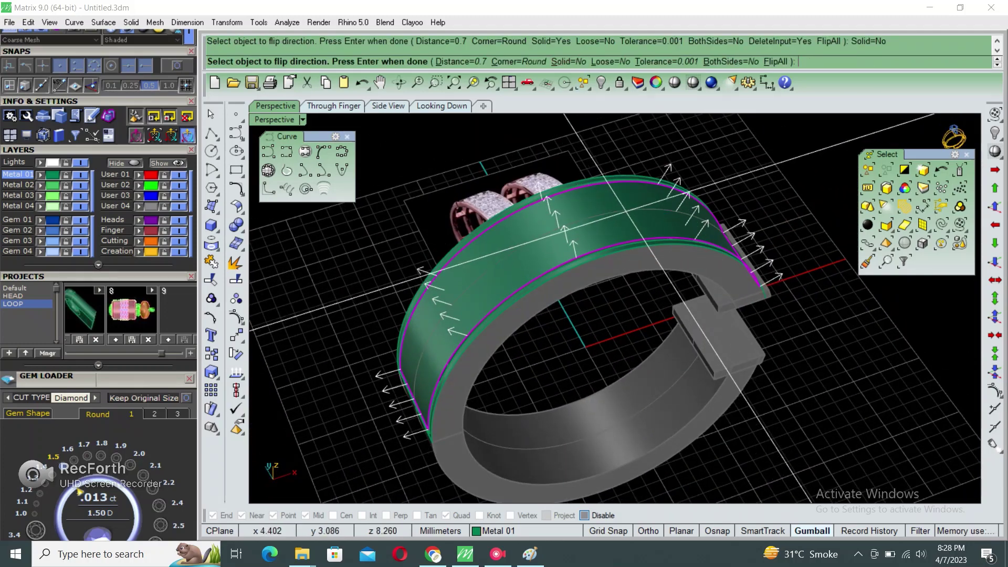
click(608, 221)
key(Return)
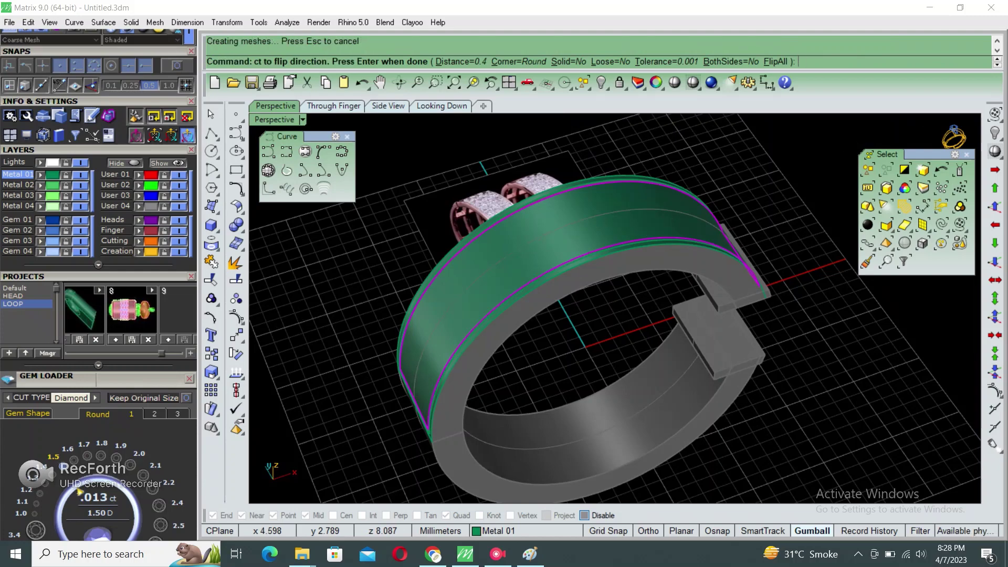
key(Delete)
- Unlock all the ring pieces and hide the small end block
mouse_move(614, 310)
right_down()
mouse_move(551, 263)
mouse_move(588, 273)
right_up()
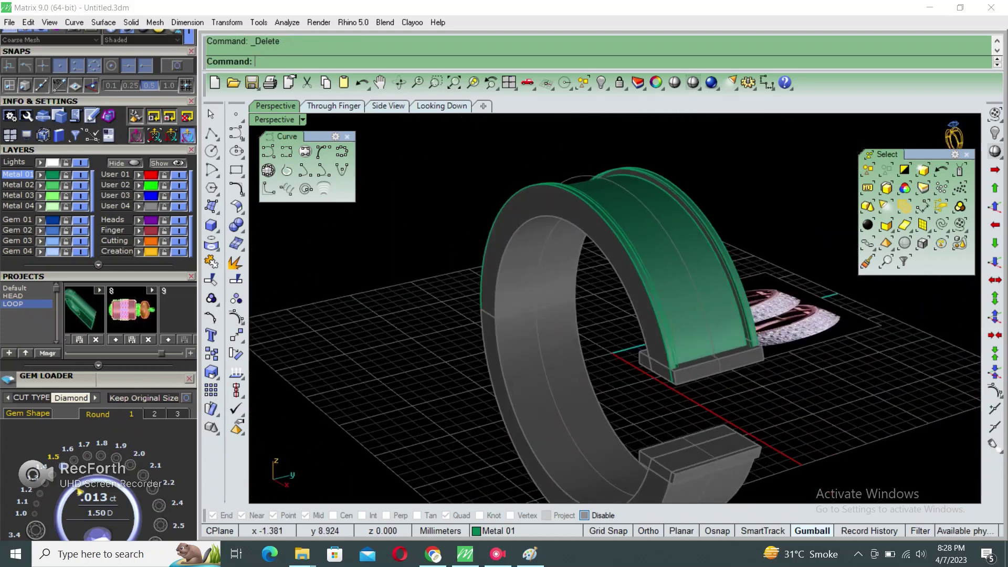
scroll(614, 310, up, 3)
ctrl+shift+click(682, 236)
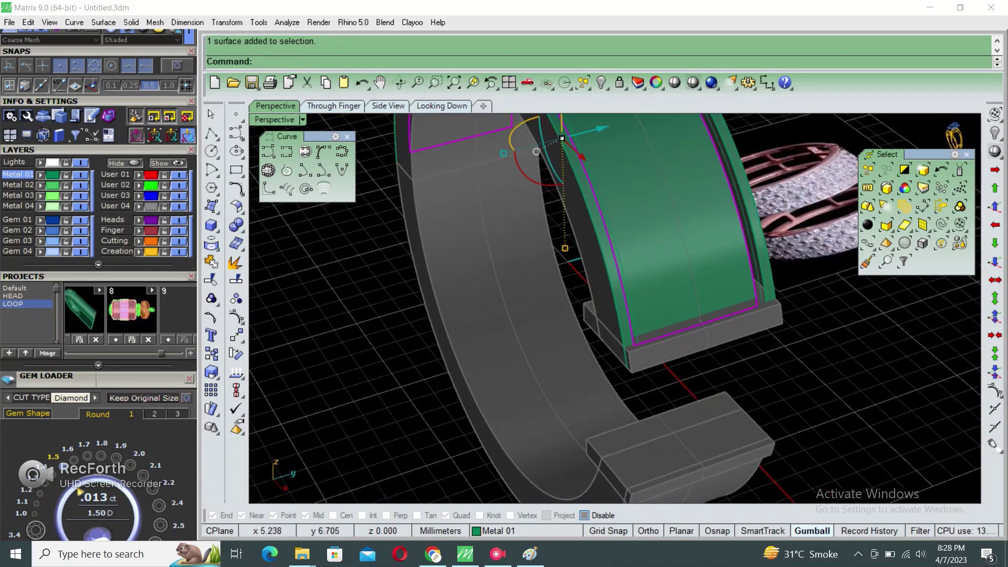
ctrl+shift+click(600, 225)
ctrl+shift+click(562, 137)
mouse_move(562, 137)
right_down()
mouse_move(465, 157)
mouse_move(525, 168)
right_up()
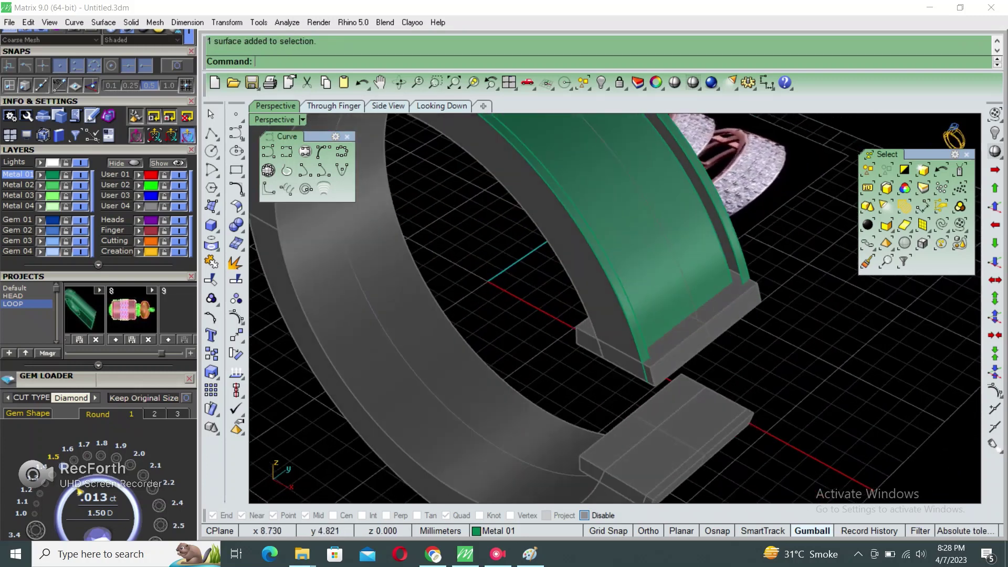
key(ctrl+alt+l)
click(709, 340)
click(753, 379)
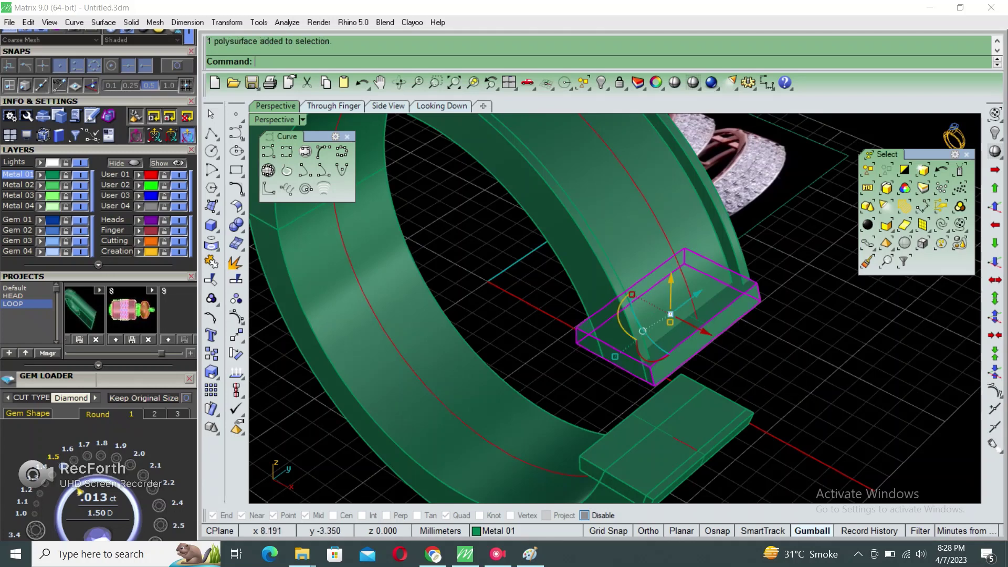
right_drag(753, 379, 630, 362)
key(ctrl+h)
drag(565, 333, 821, 451)
- Hide the other small block and loft the channel's bottom edge to its matching edge
key(ctrl+h)
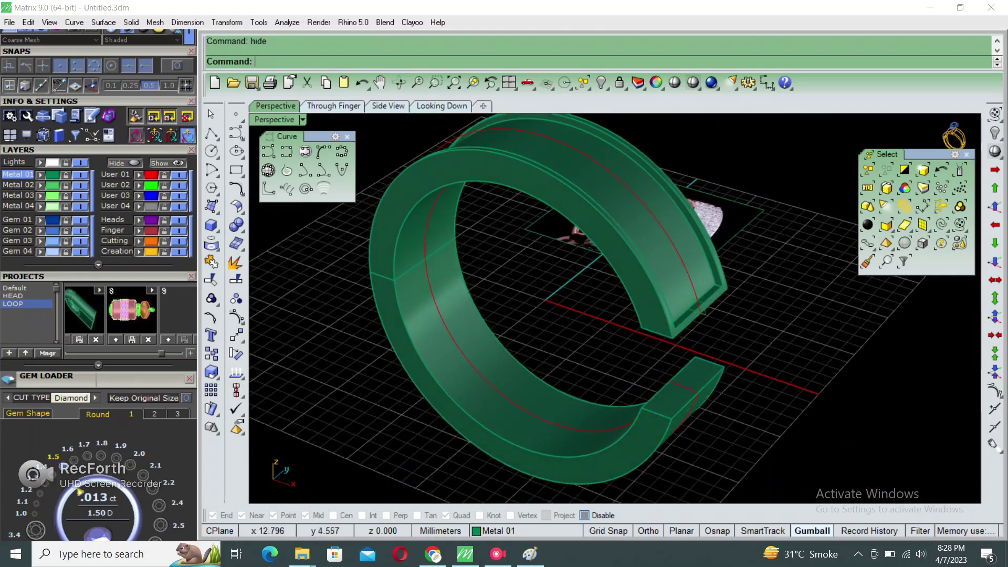
scroll(730, 279, up, 3)
scroll(729, 278, up, 3)
text(loft)
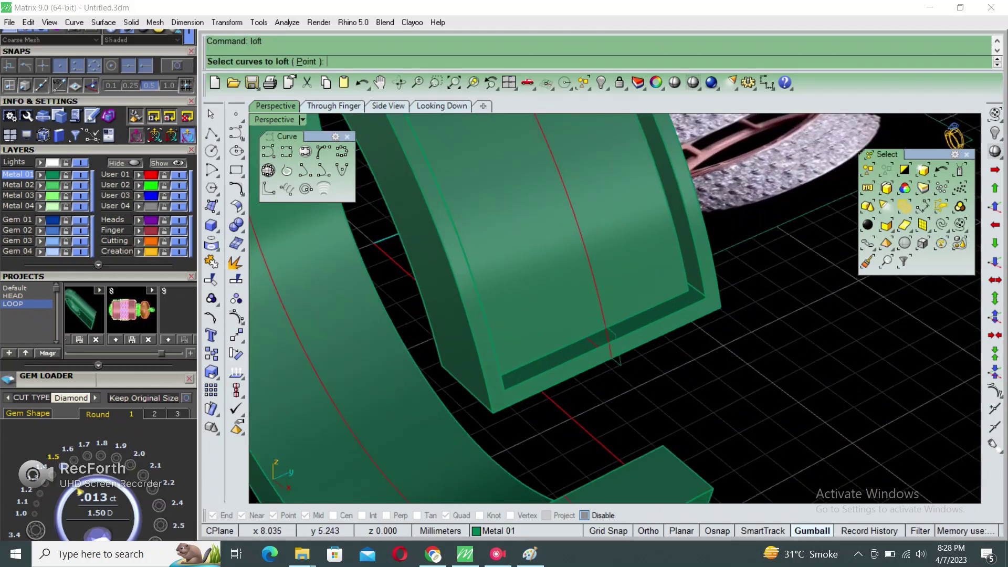
click(699, 315)
click(735, 336)
click(704, 318)
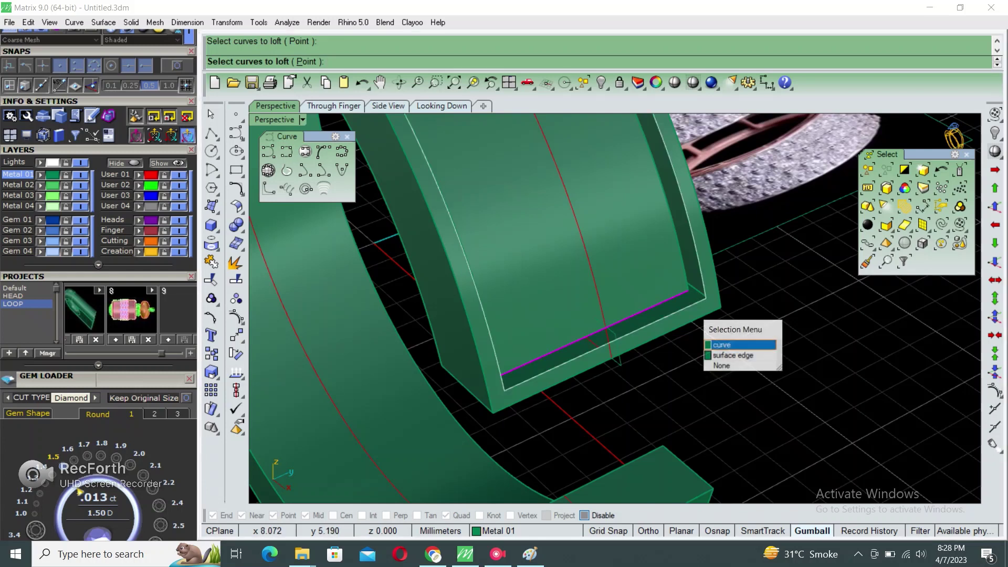
click(735, 353)
key(Return)
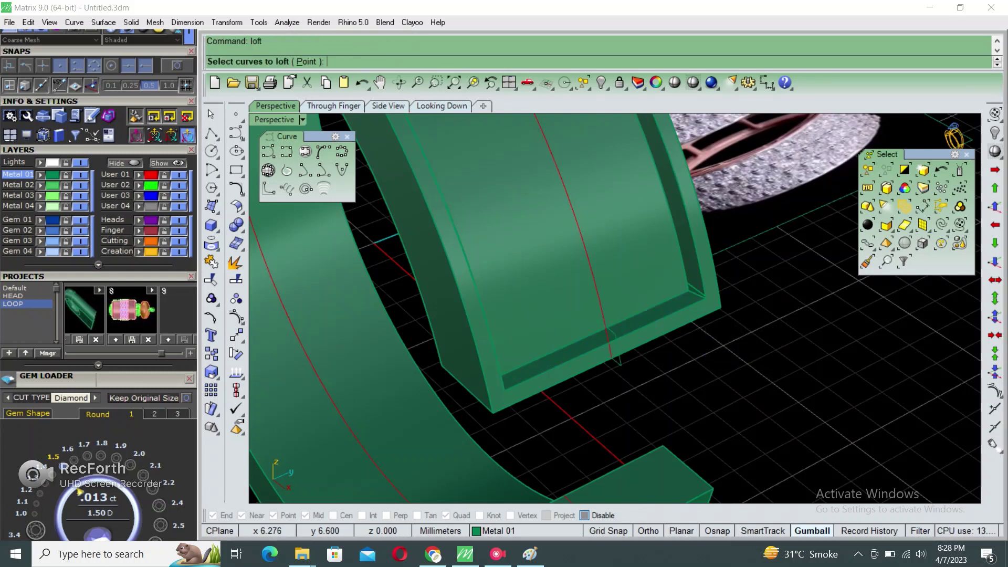
- Try lofting edges on the channel's right and side, cancelling the unwanted picks
click(704, 268)
click(754, 301)
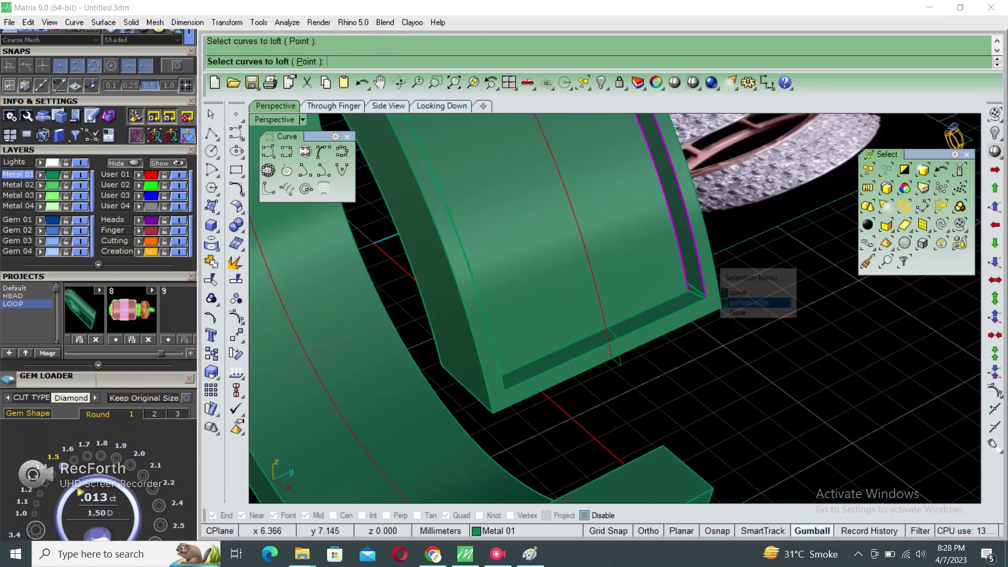
key(Escape)
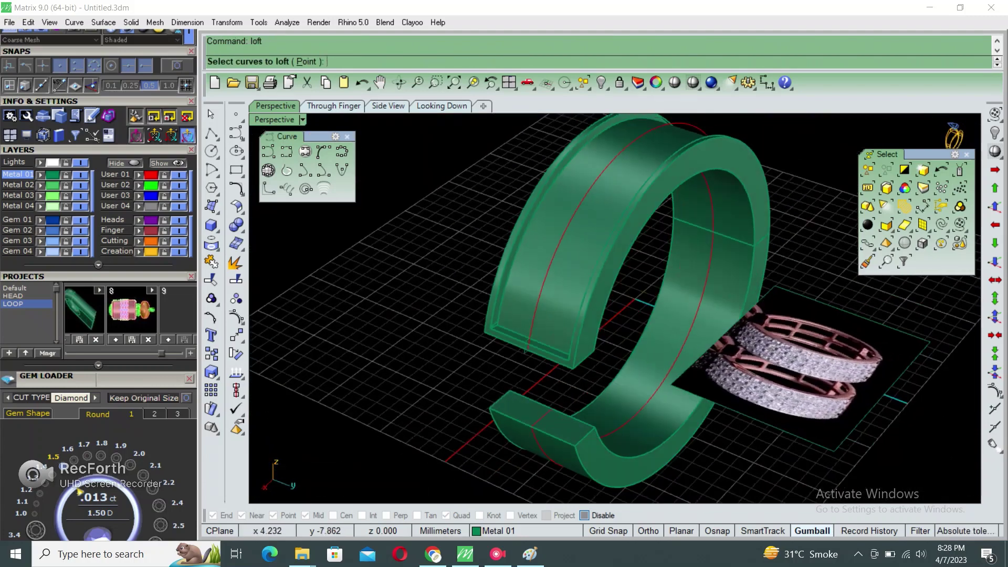
click(759, 154)
click(521, 272)
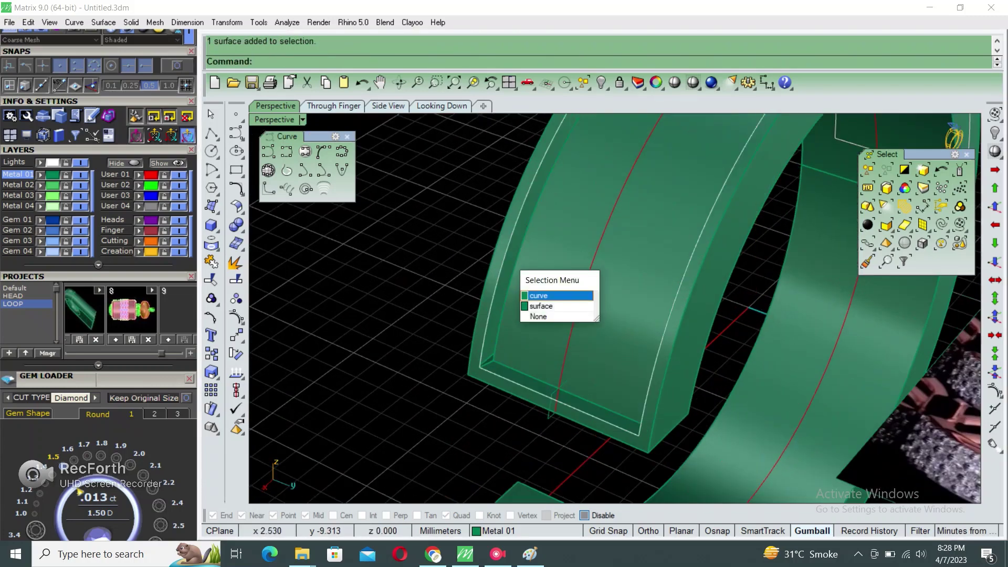
key(Escape)
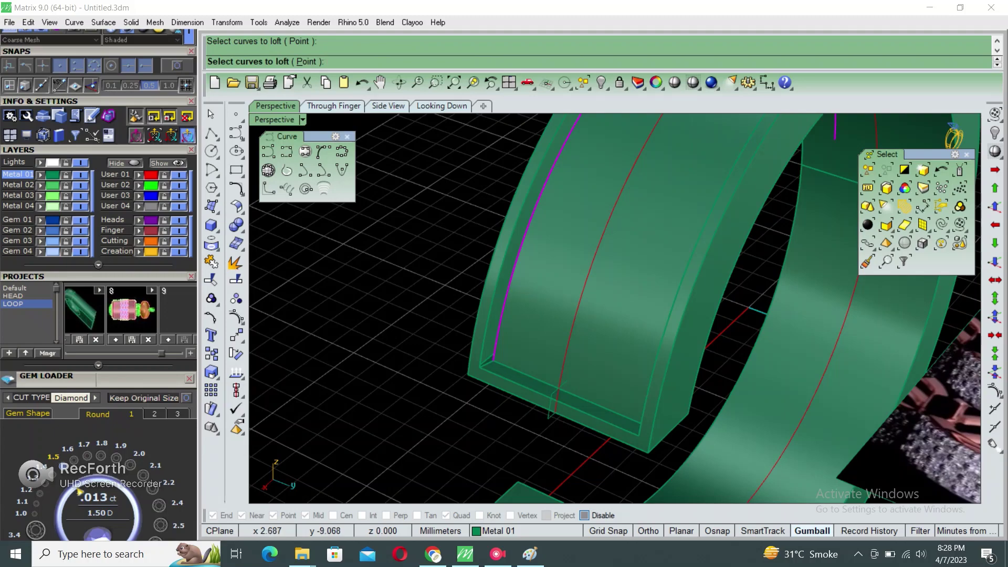
click(522, 274)
click(546, 309)
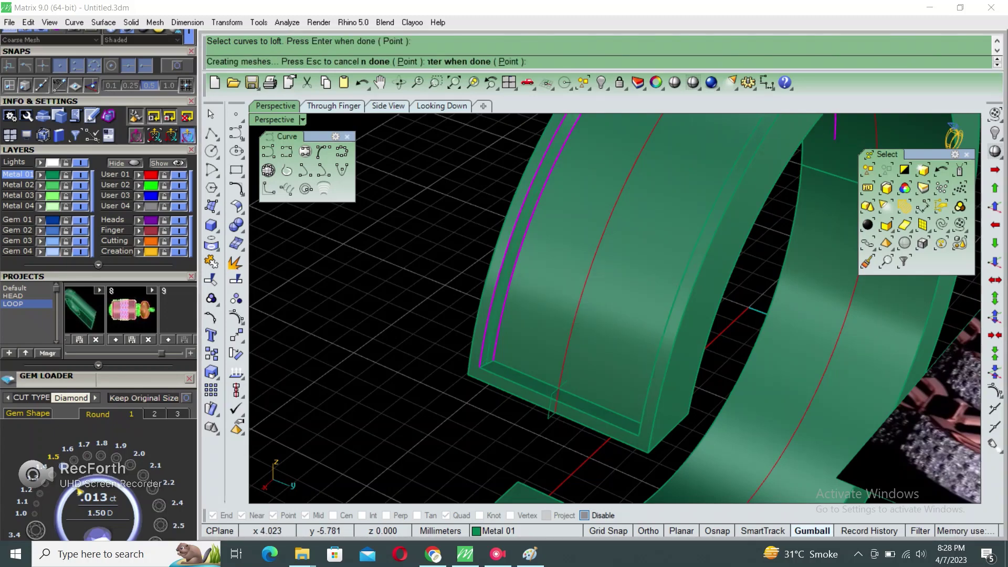
key(Escape)
scroll(615, 310, down, 5)
right_drag(614, 310, 525, 294)
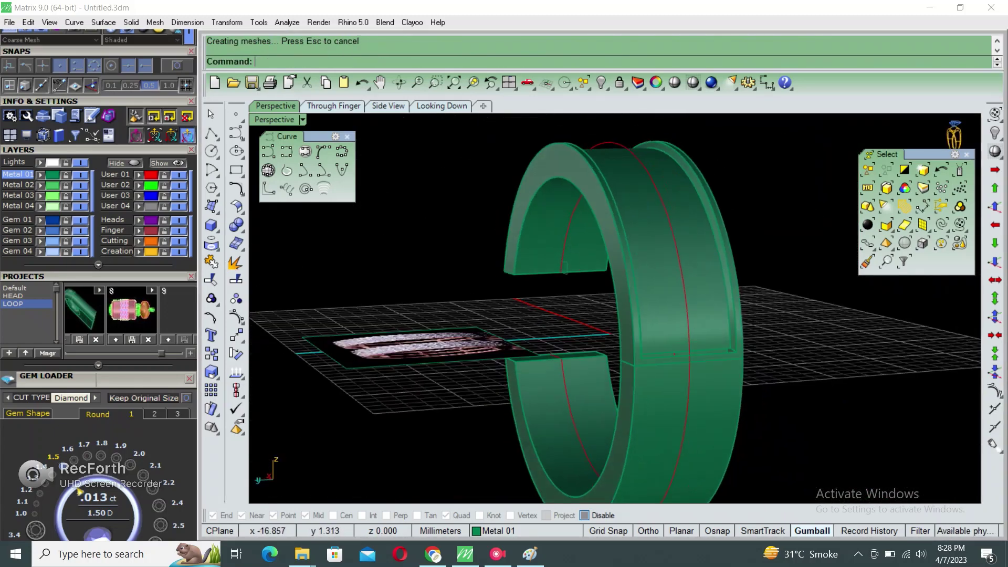
right_drag(614, 310, 578, 231)
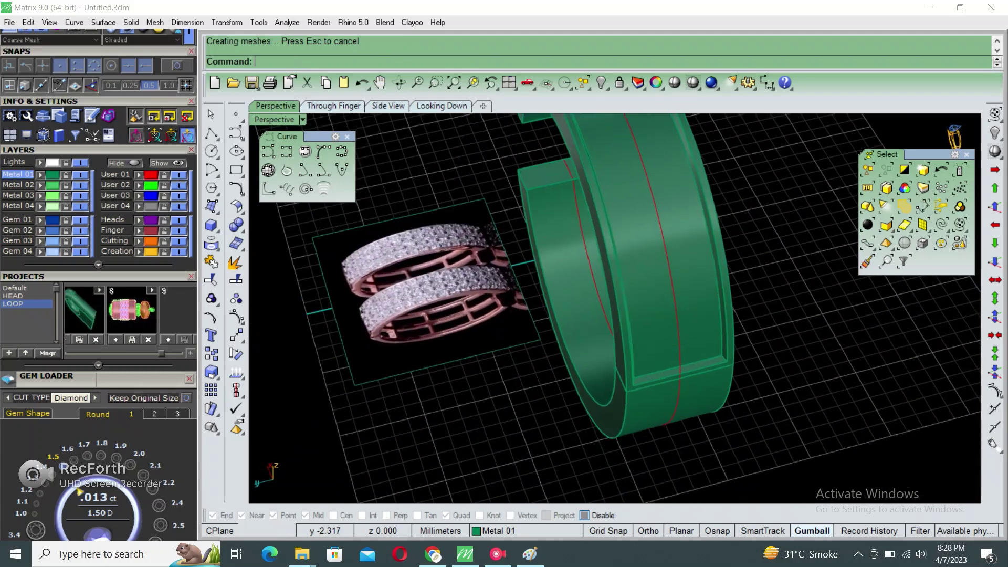
- Loft the sunken panel's inner bottom edge to the rim's border edge, forming the channel wall
key(Return)
scroll(614, 310, up, 3)
scroll(614, 310, up, 2)
click(577, 379)
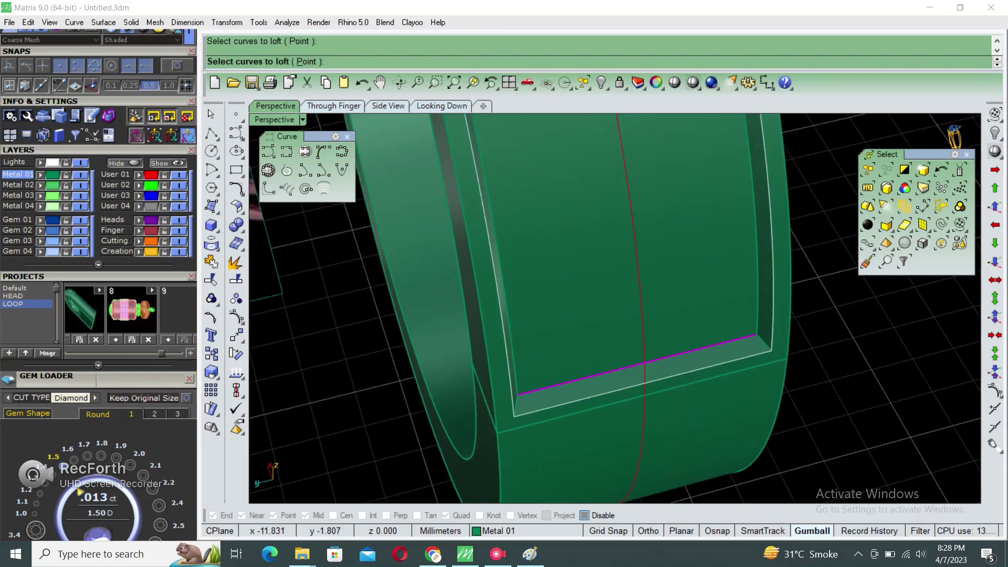
click(738, 370)
click(775, 397)
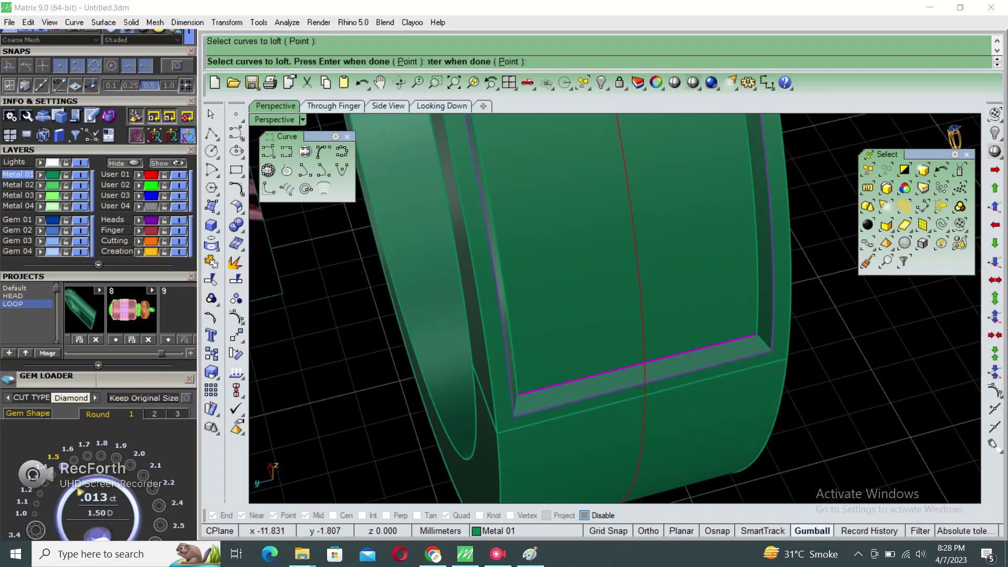
key(Escape)
click(752, 362)
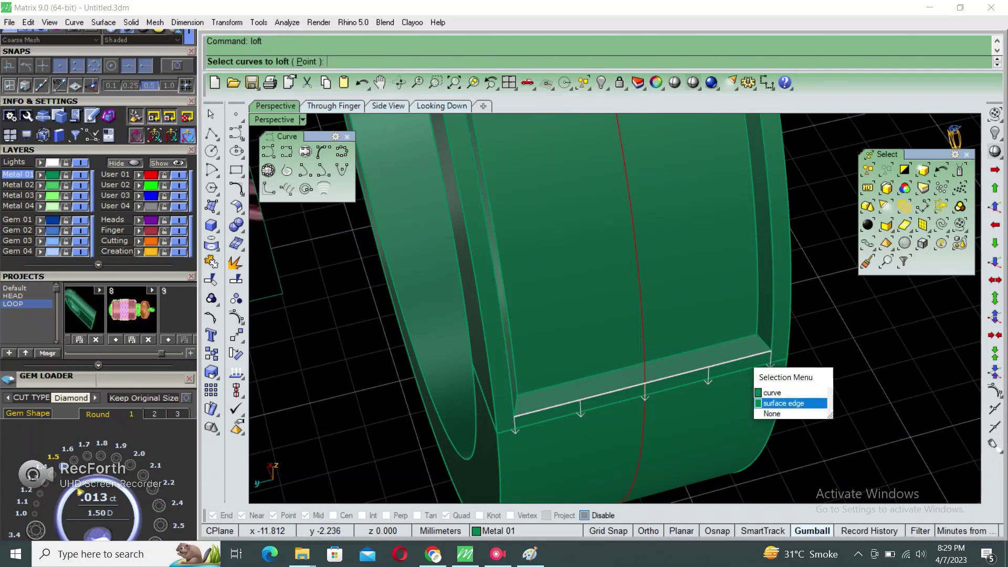
click(783, 403)
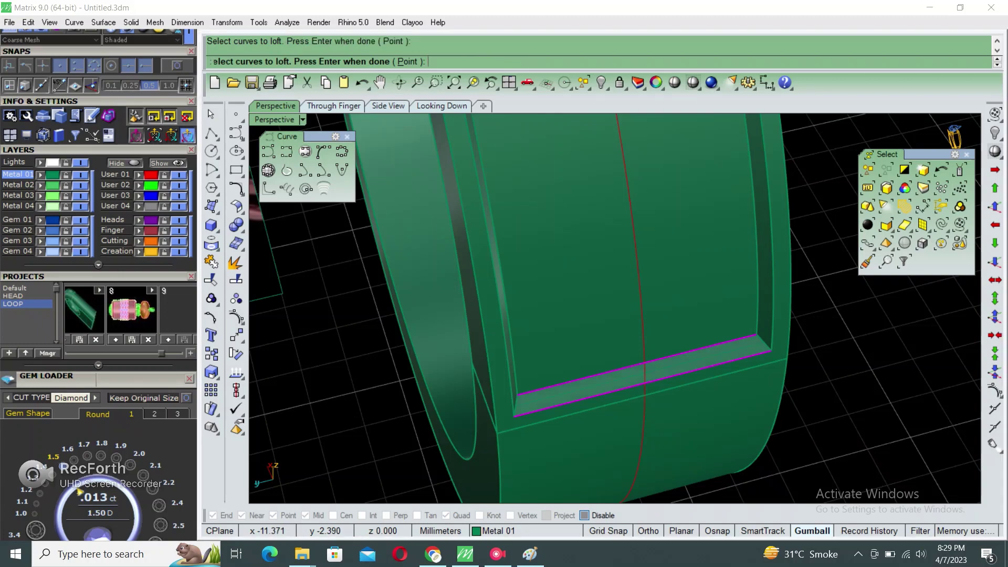
key(Escape)
scroll(615, 308, down, 5)
- Window-select the ring's upper-half pieces and join them into one solid band
scroll(477, 210, down, 3)
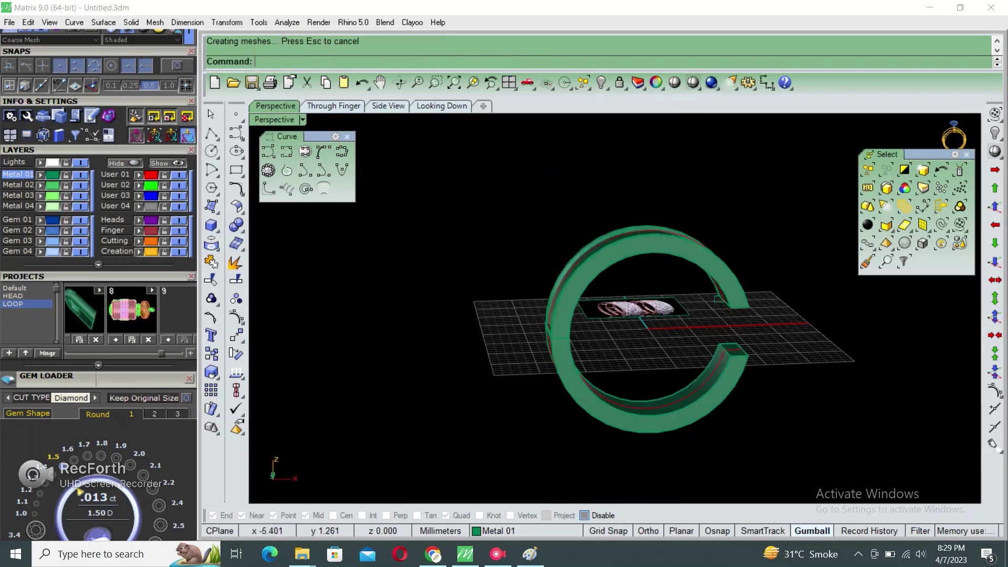
drag(477, 210, 796, 353)
scroll(796, 353, up, 1)
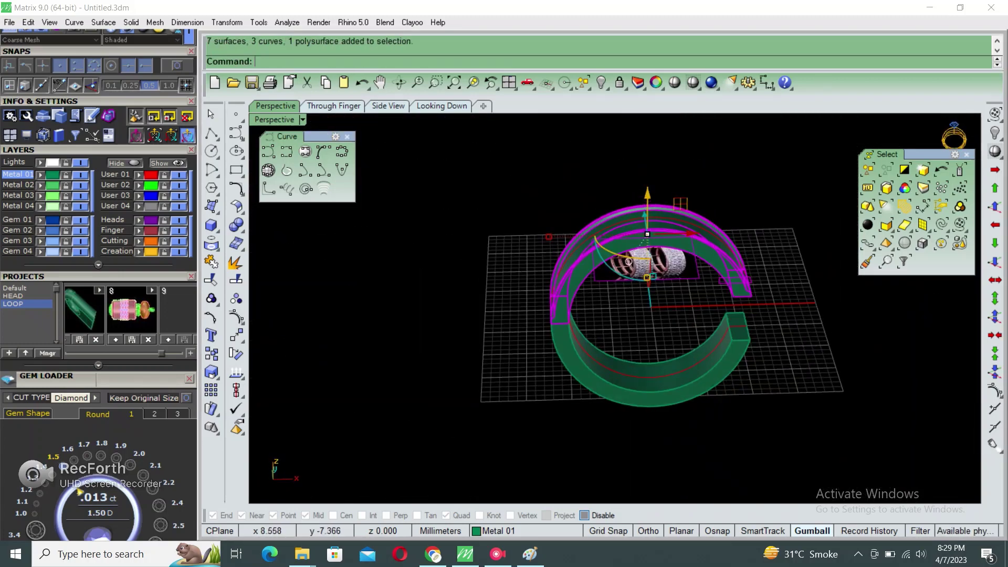
key(ctrl+j)
right_drag(614, 315, 615, 273)
scroll(614, 308, up, 5)
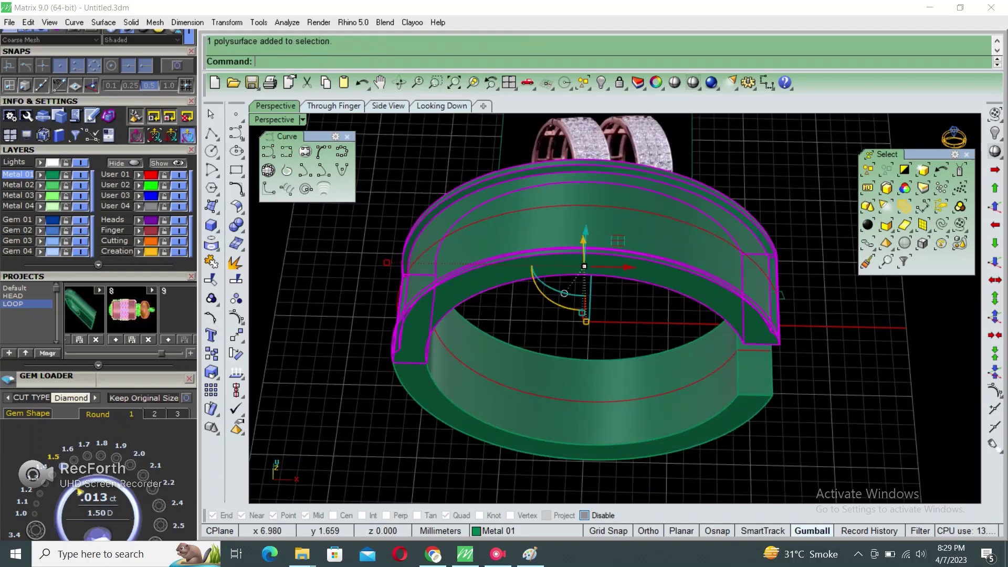
scroll(614, 308, down, 3)
right_drag(614, 308, 614, 273)
scroll(614, 308, up, 3)
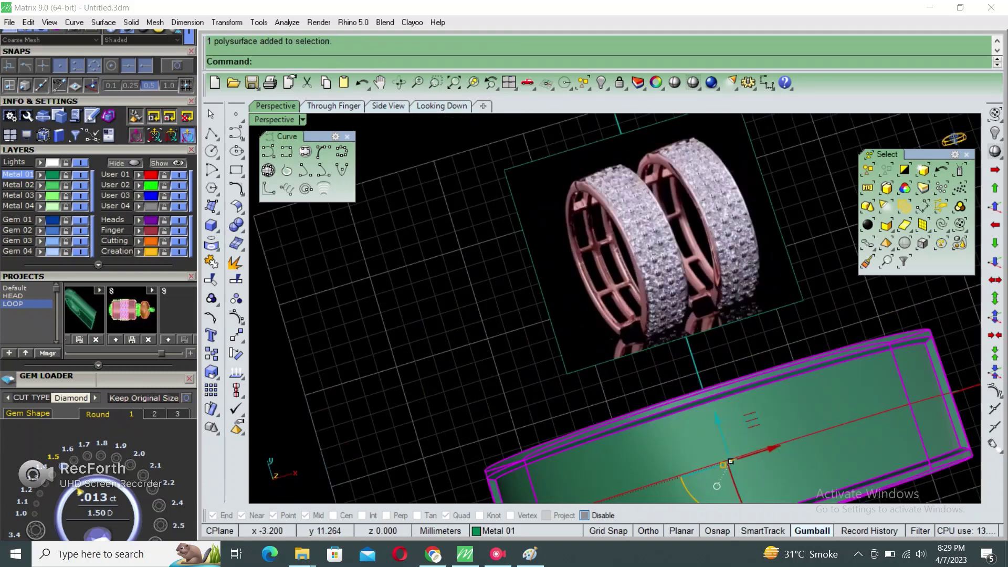
scroll(601, 210, up, 2)
scroll(596, 237, down, 3)
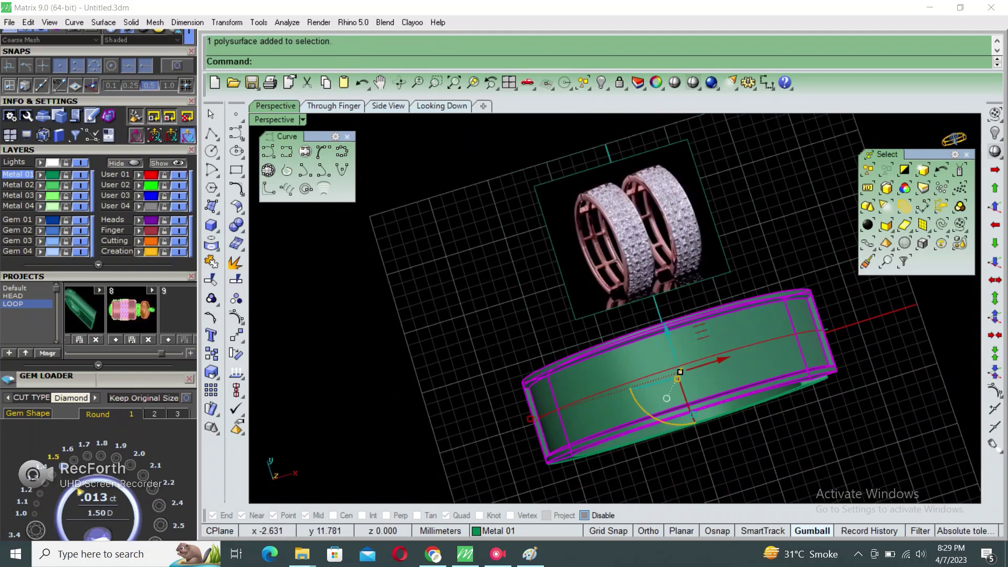
mouse_move(614, 308)
right_down()
mouse_move(615, 284)
mouse_move(614, 294)
right_up()
scroll(615, 308, up, 3)
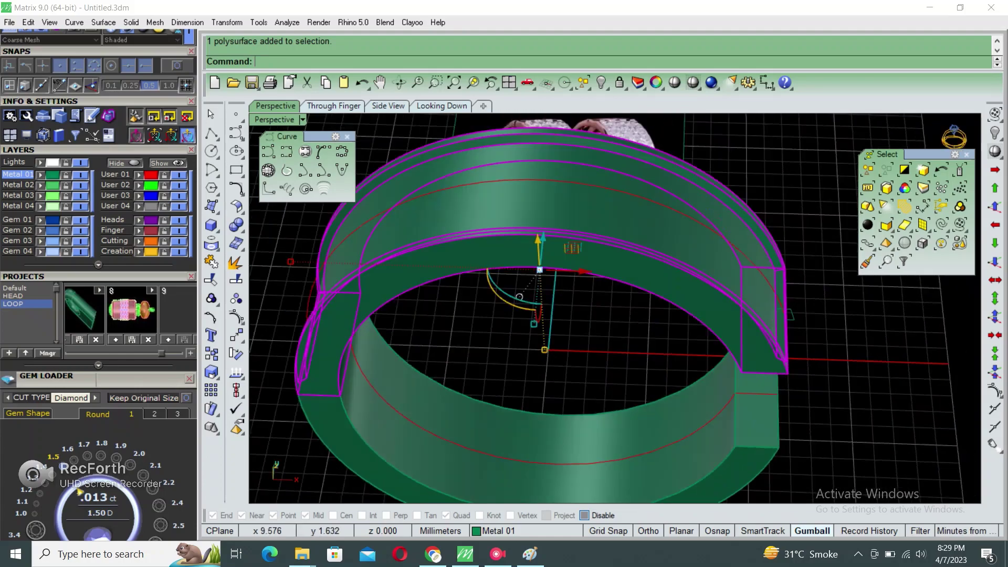
- Select the band, invert the selection and hide everything except the band
key(ctrl+shift+h)
scroll(614, 309, up, 3)
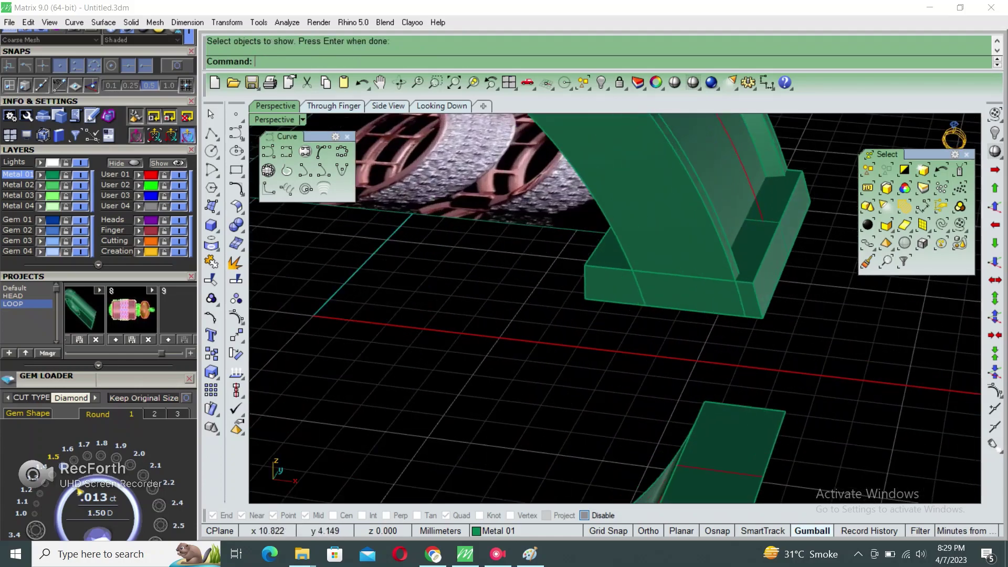
click(673, 291)
right_drag(672, 292, 662, 273)
scroll(661, 273, down, 2)
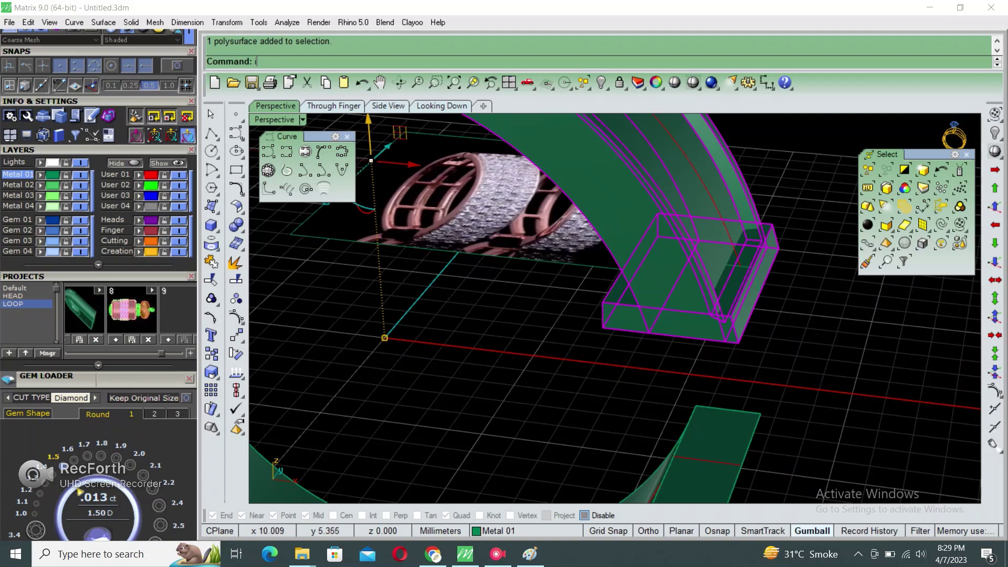
text(nvert)
key(Return)
text(hide)
key(Return)
right_drag(614, 308, 588, 294)
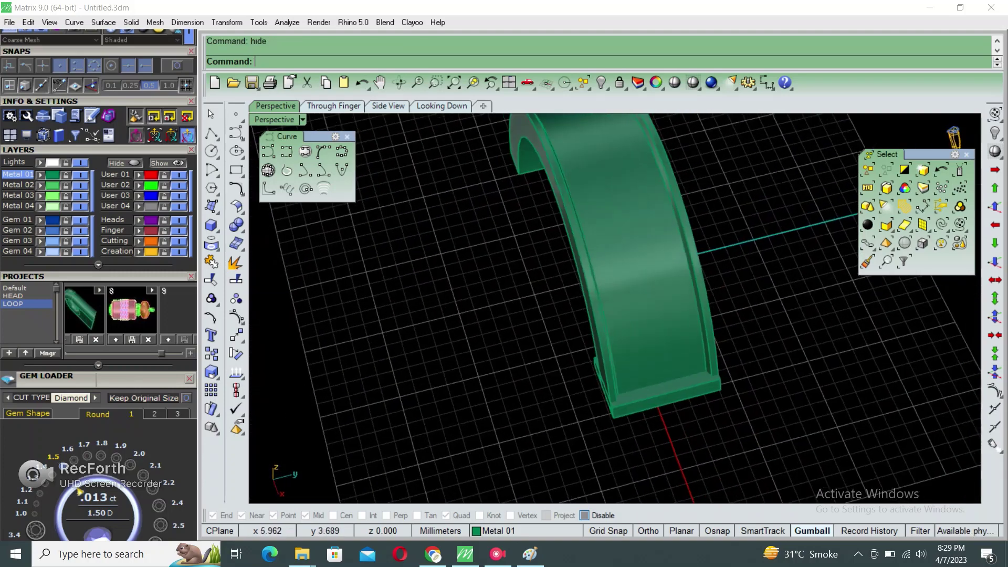
scroll(614, 308, up, 1)
- Extract an isocurve along the middle of the band's outer face
click(666, 331)
scroll(675, 338, down, 2)
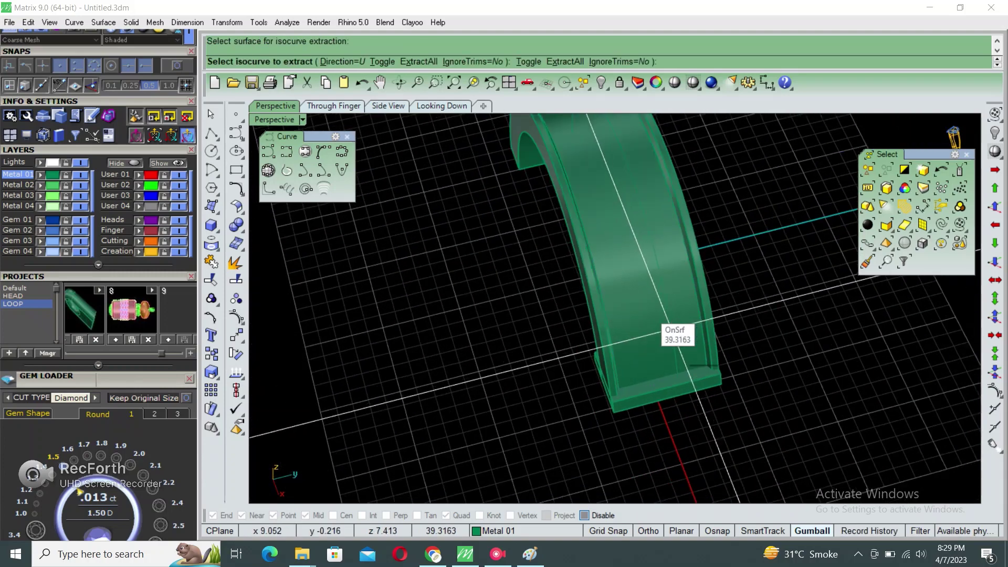
right_drag(675, 338, 776, 349)
scroll(701, 302, down, 2)
scroll(662, 342, up, 1)
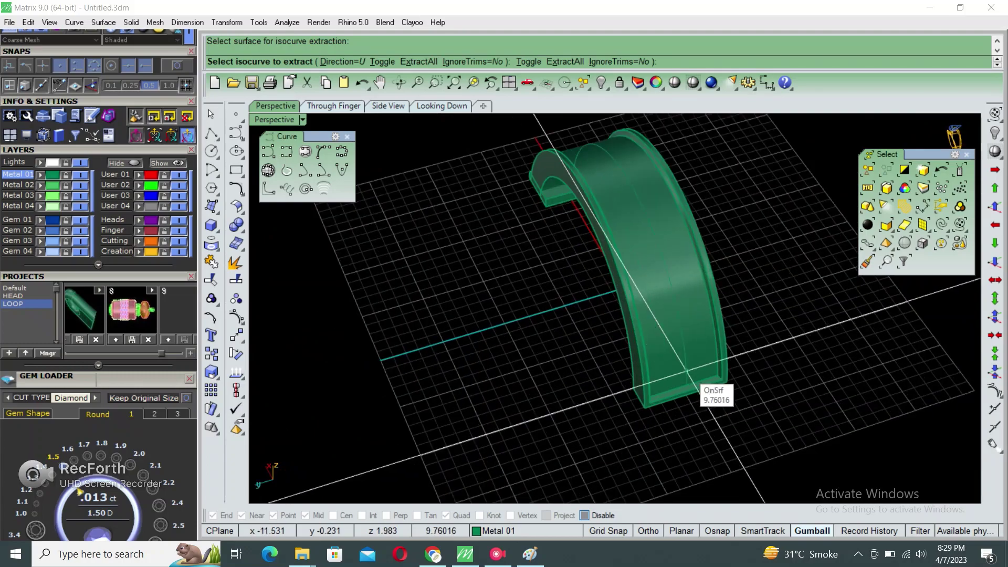
scroll(706, 407, up, 3)
click(707, 413)
key(Return)
scroll(707, 412, down, 3)
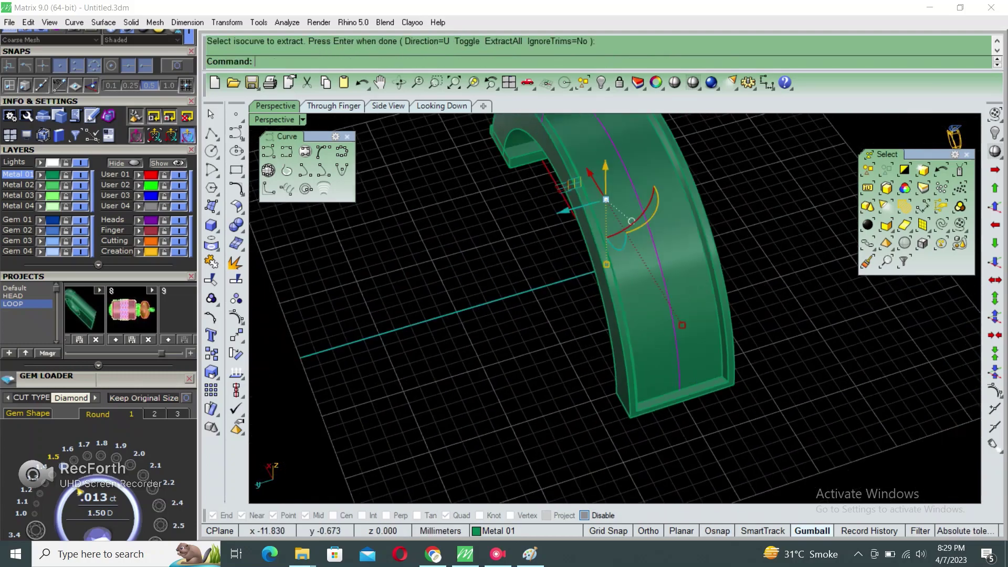
right_drag(707, 413, 521, 249)
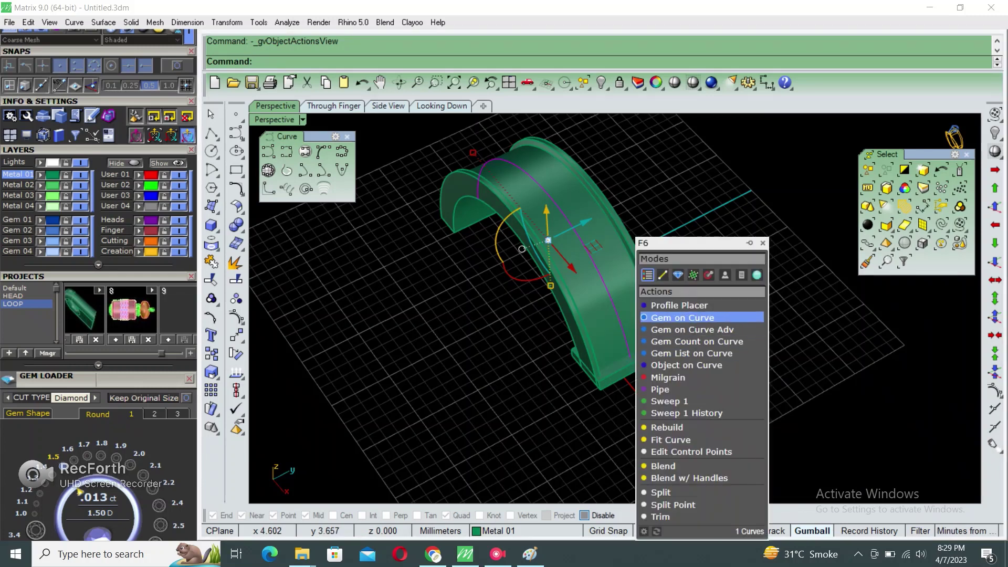
- Line the centre curve with eighteen 1.3 mm round gems, fixed spacing, starting at 4.5%
click(678, 317)
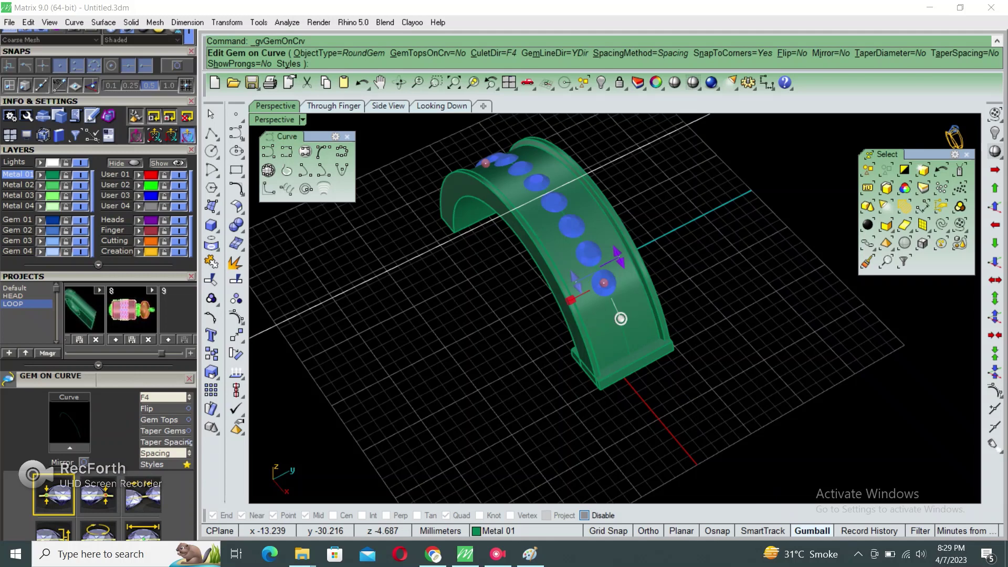
scroll(98, 284, down, 3)
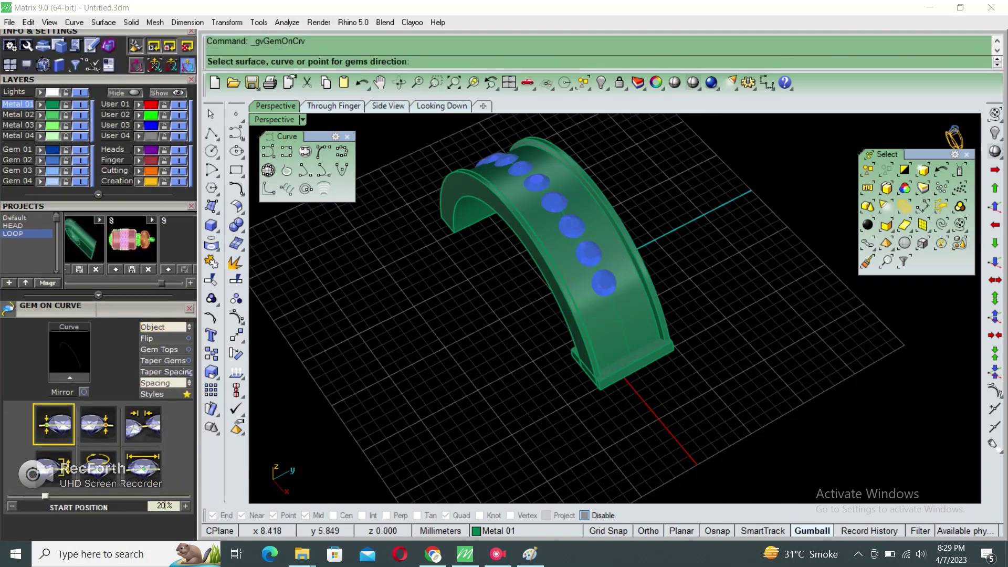
scroll(604, 294, up, 3)
click(601, 275)
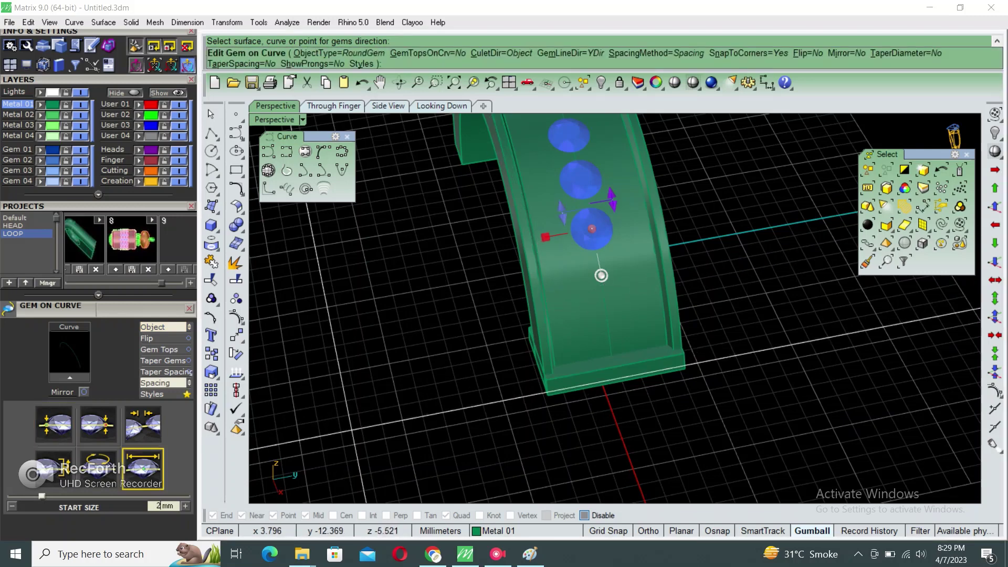
text(.3)
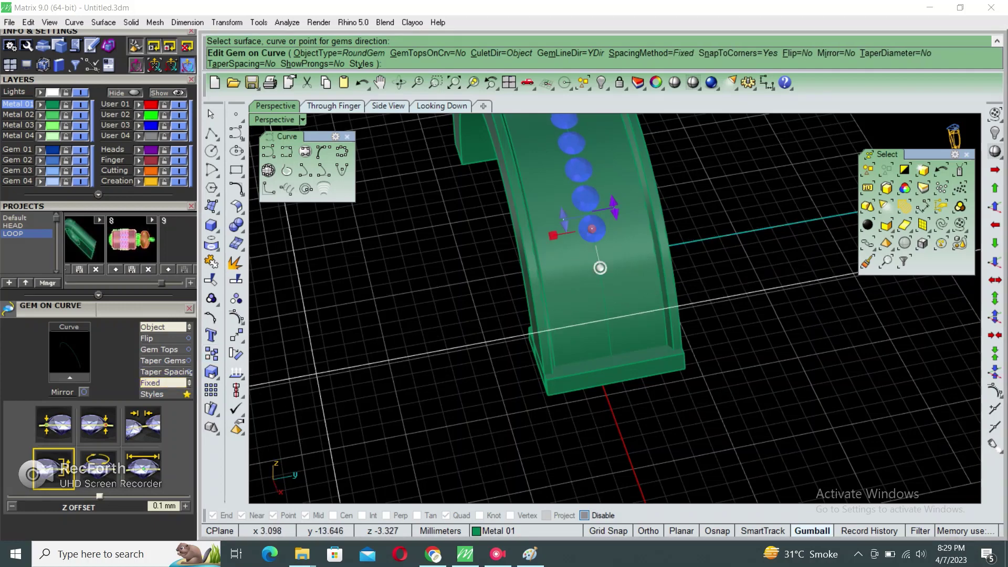
right_drag(600, 267, 607, 300)
drag(607, 300, 599, 297)
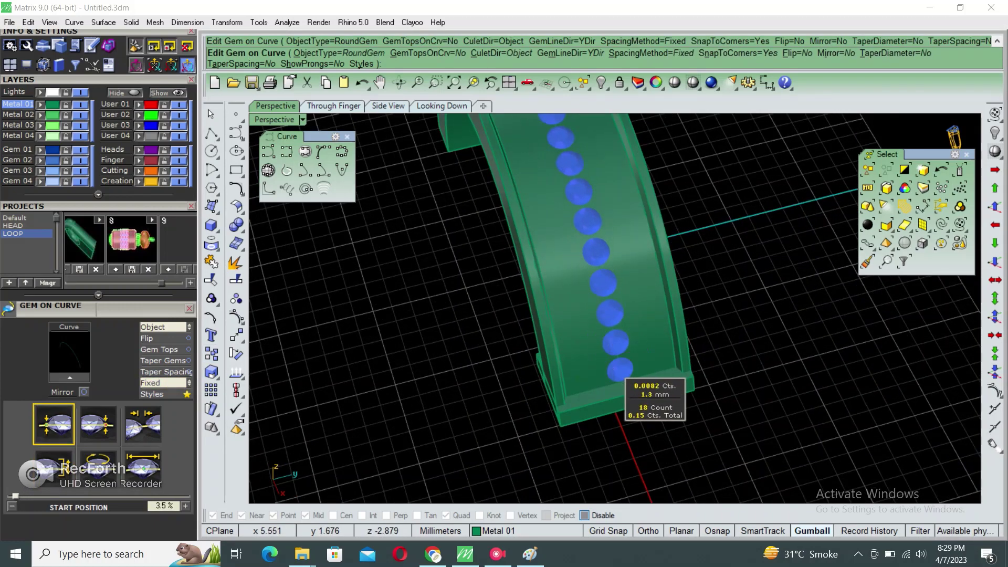
scroll(598, 295, up, 3)
shift+right_drag(598, 295, 577, 398)
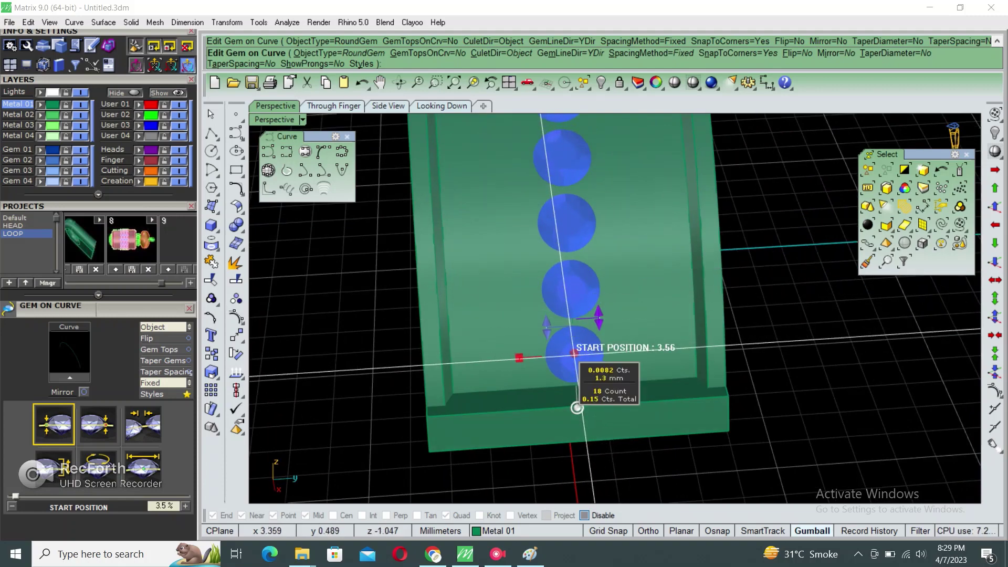
drag(577, 398, 577, 388)
scroll(578, 389, down, 2)
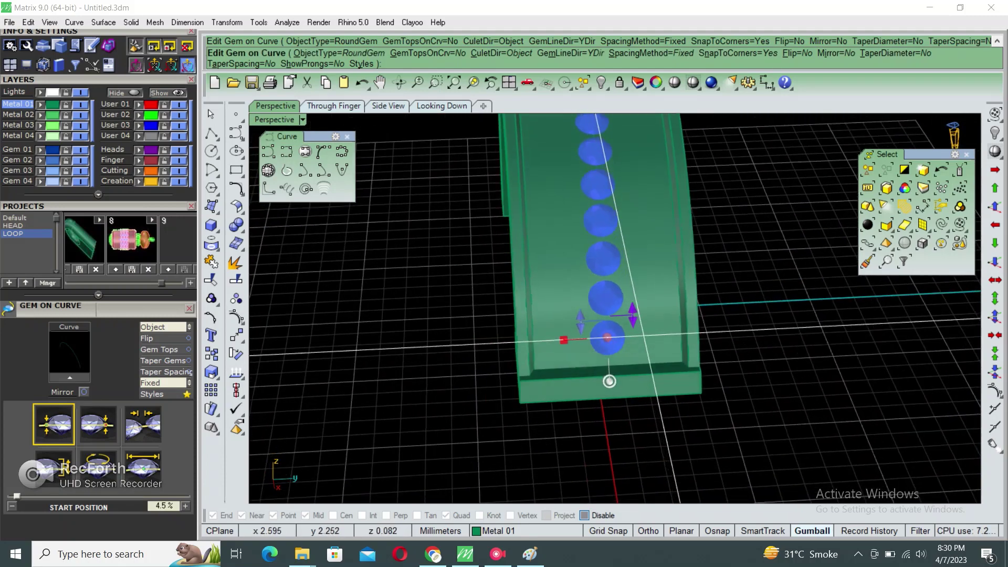
key(Return)
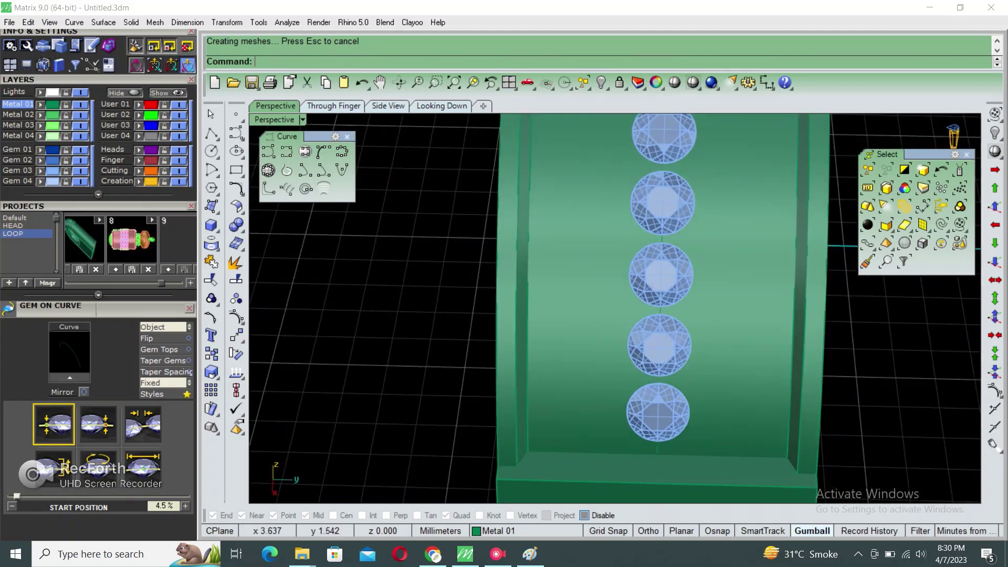
- Copy the gem row 1.45 mm sideways to form a second parallel row
text(copy)
key(Return)
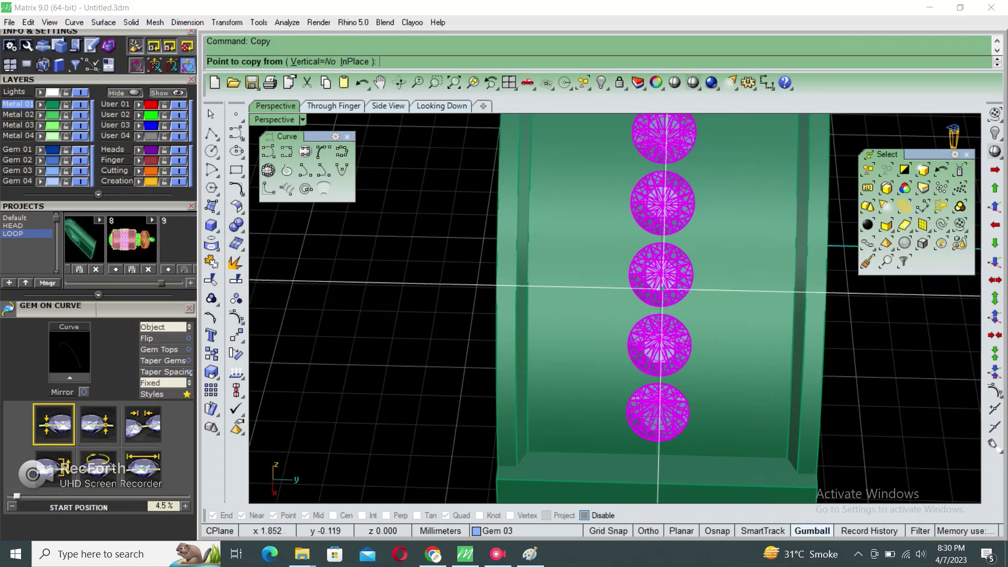
click(782, 299)
text(1.45)
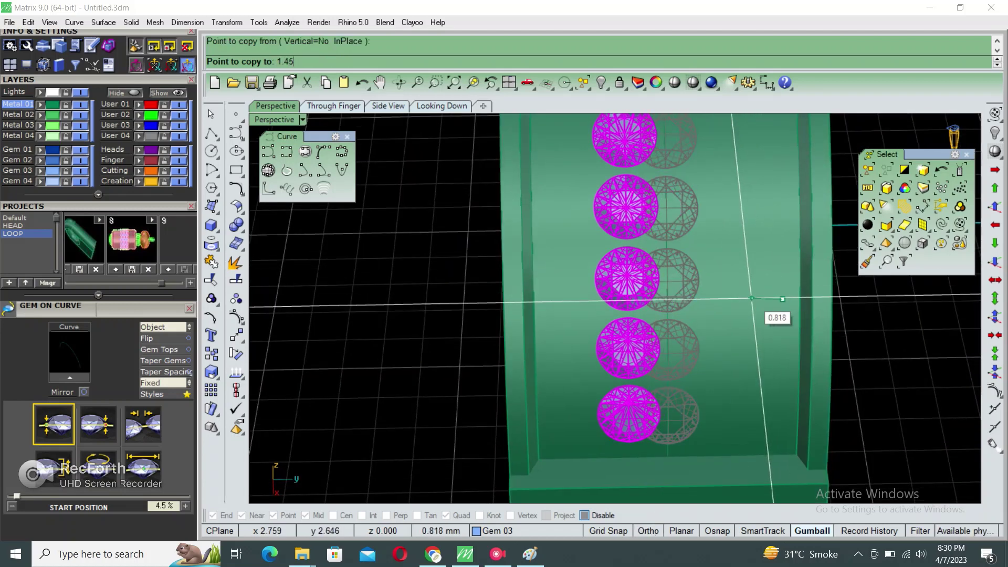
key(Return)
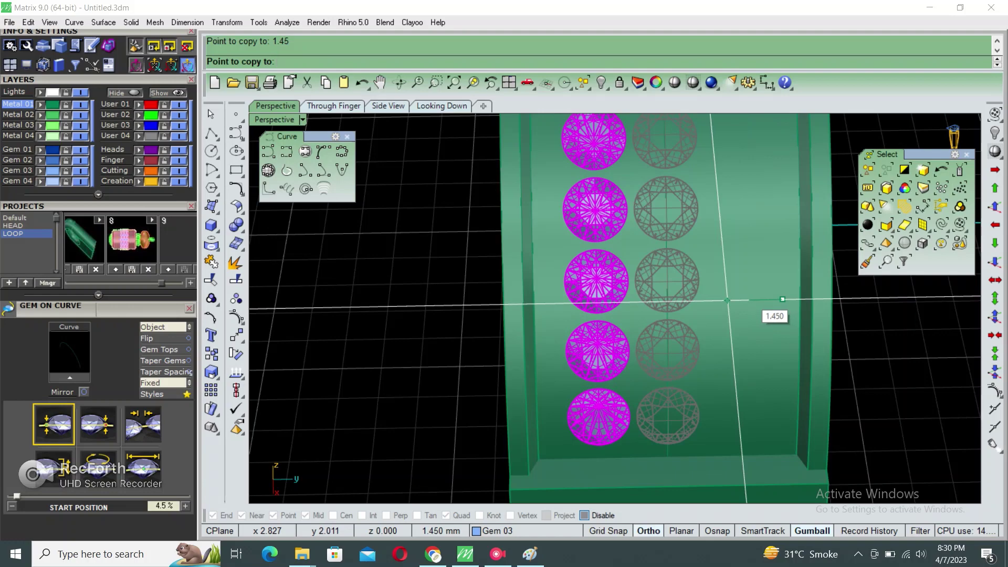
click(728, 300)
key(Return)
mouse_move(727, 300)
right_down()
mouse_move(573, 153)
mouse_move(546, 157)
right_up()
key(Escape)
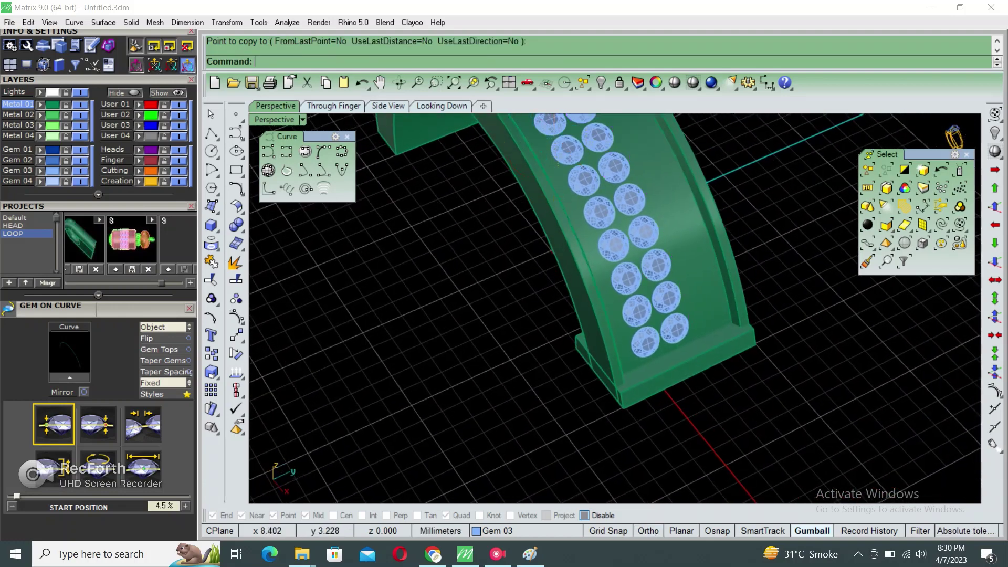
- Run Length on the left gem row to measure it
text(Length)
key(Return)
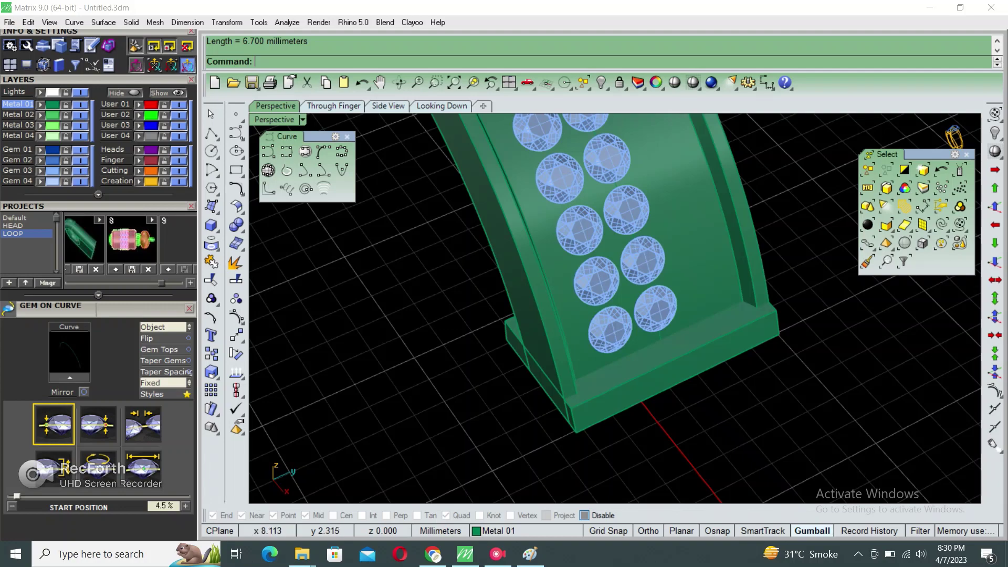
click(905, 206)
right_drag(577, 262, 578, 295)
scroll(614, 309, down, 5)
key(Escape)
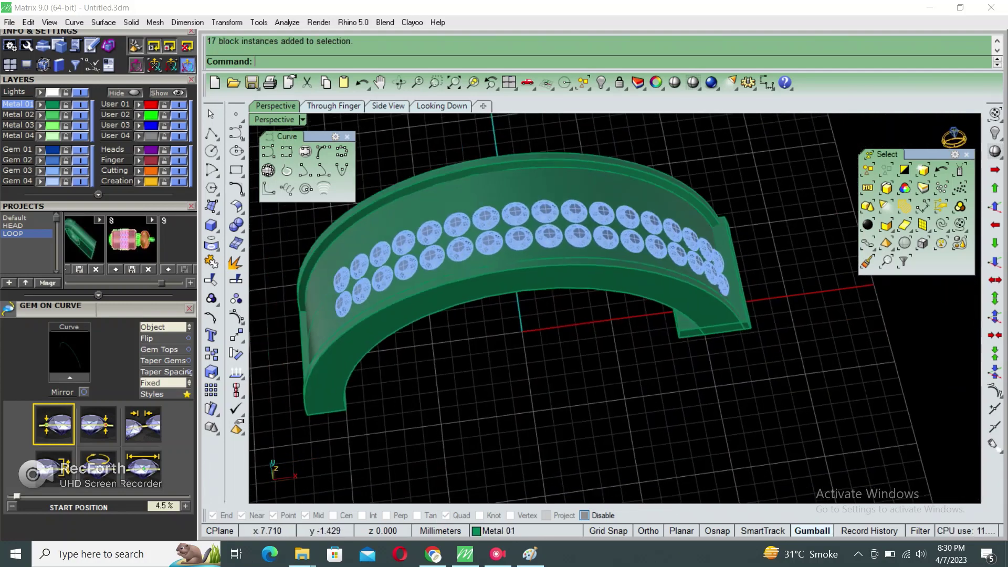
- Draw a 1.3 mm diameter circle at the origin and check its area centroid
click(212, 152)
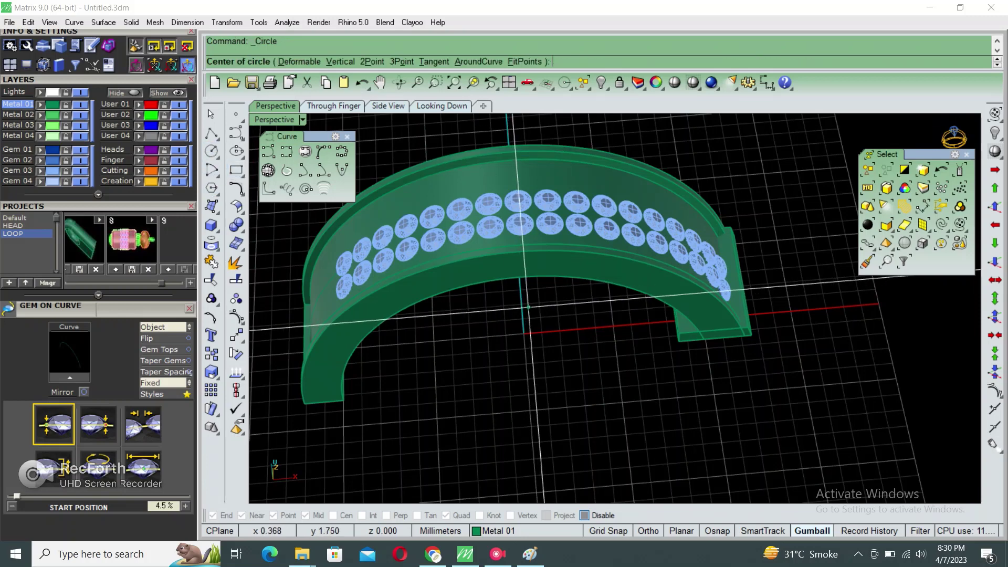
text(0)
key(Return)
text(1.3)
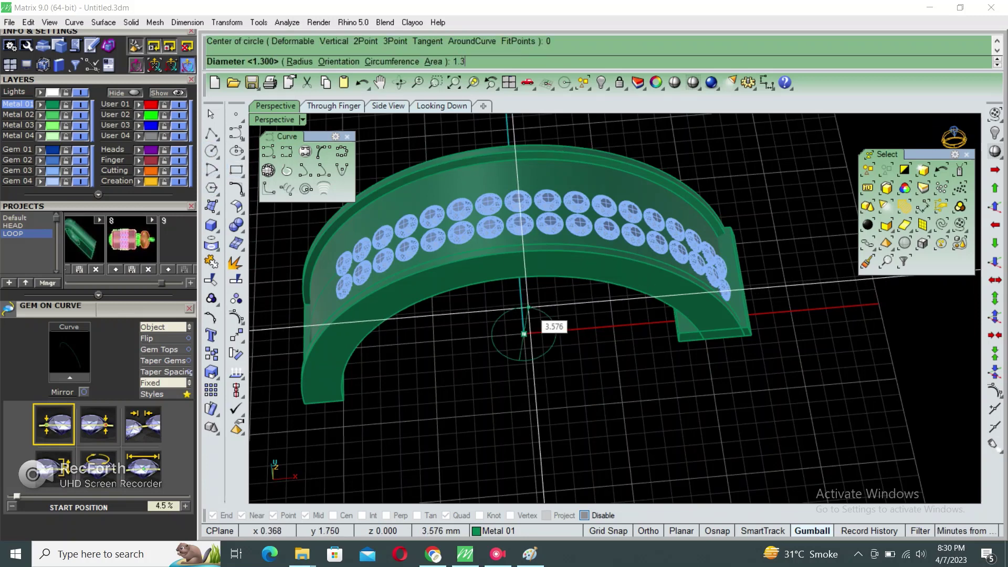
key(Return)
scroll(520, 336, up, 5)
click(475, 336)
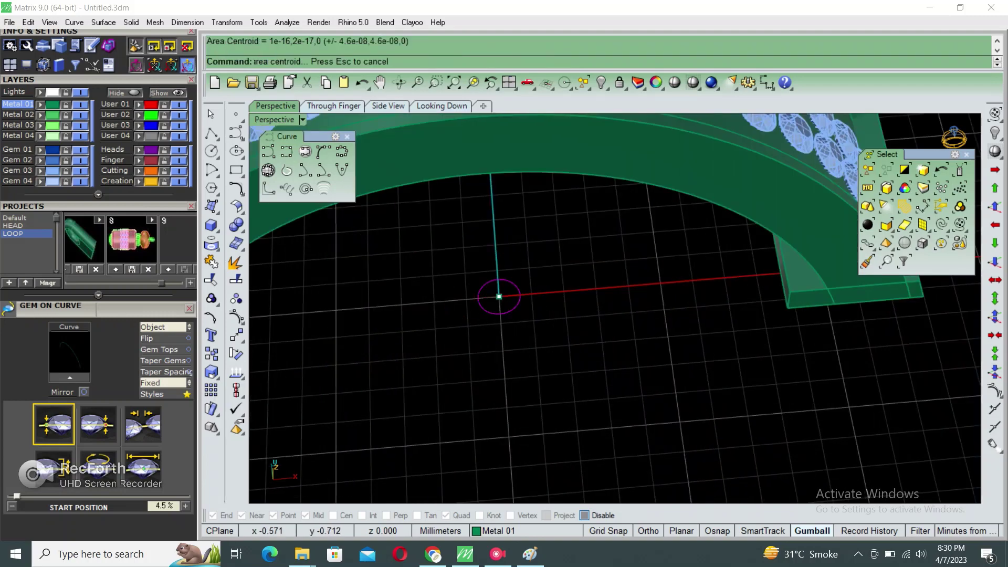
scroll(516, 355, down, 4)
right_drag(516, 355, 578, 315)
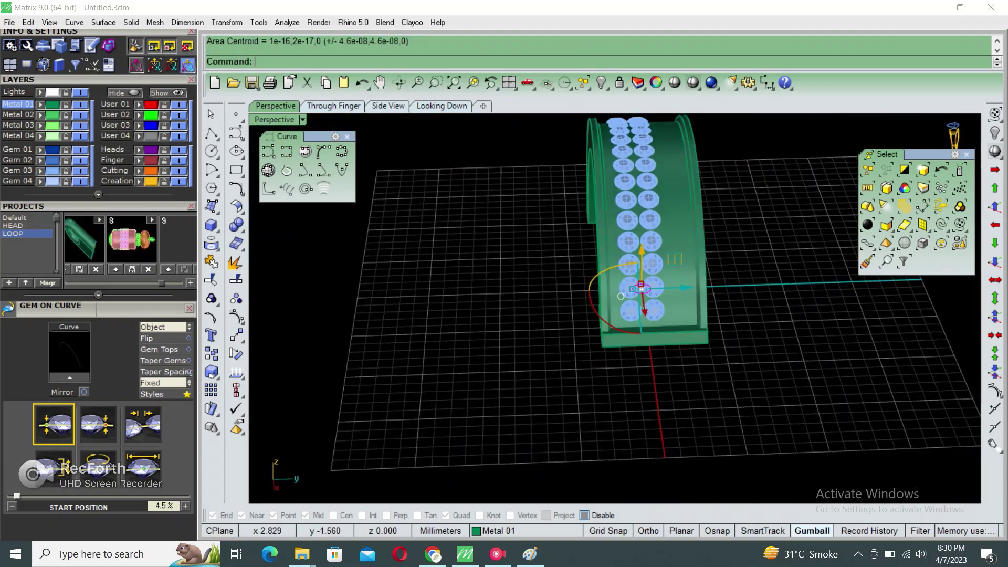
scroll(640, 282, up, 4)
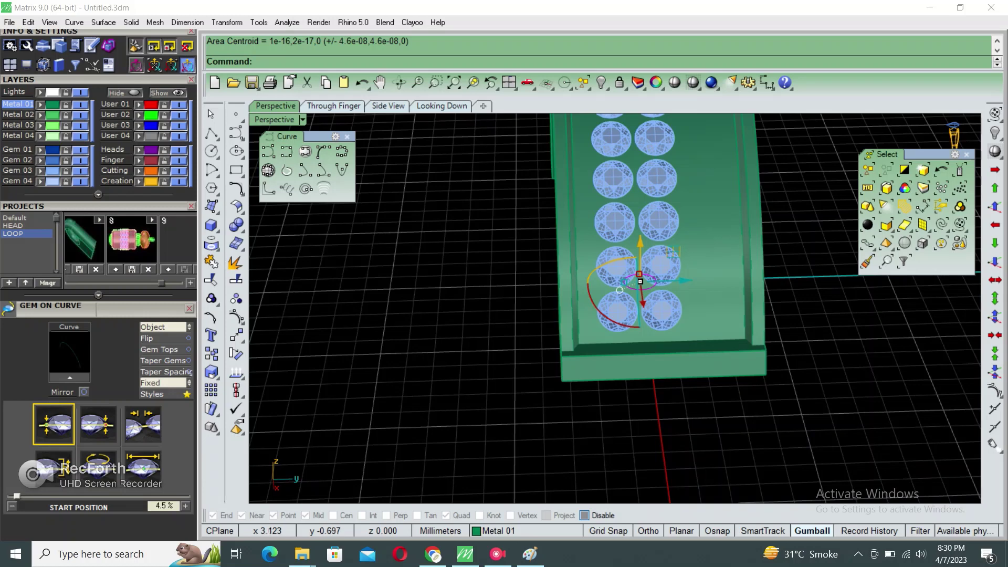
right_drag(640, 281, 604, 210)
- Mirror the left gem row across a plane starting at the origin to create a third row
key(ctrl+a)
key(Escape)
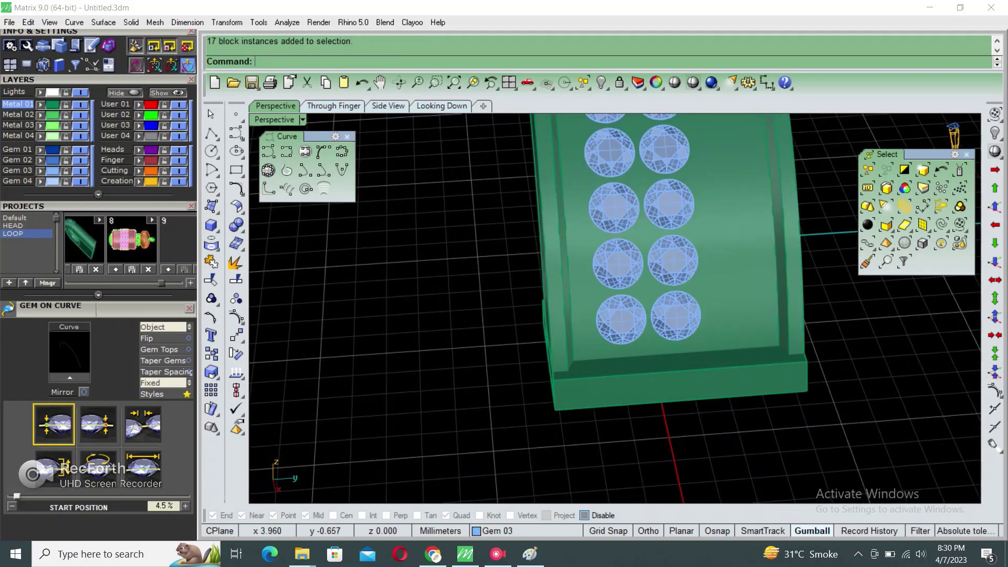
text(0)
key(Return)
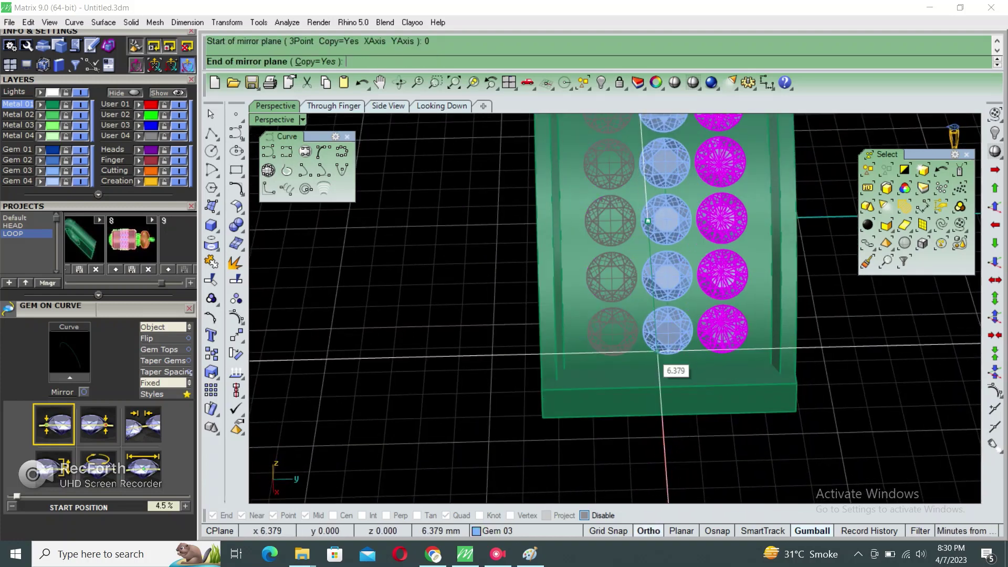
click(674, 367)
right_drag(675, 368, 630, 336)
- Select only the middle gem row for prong adding
key(ctrl+a)
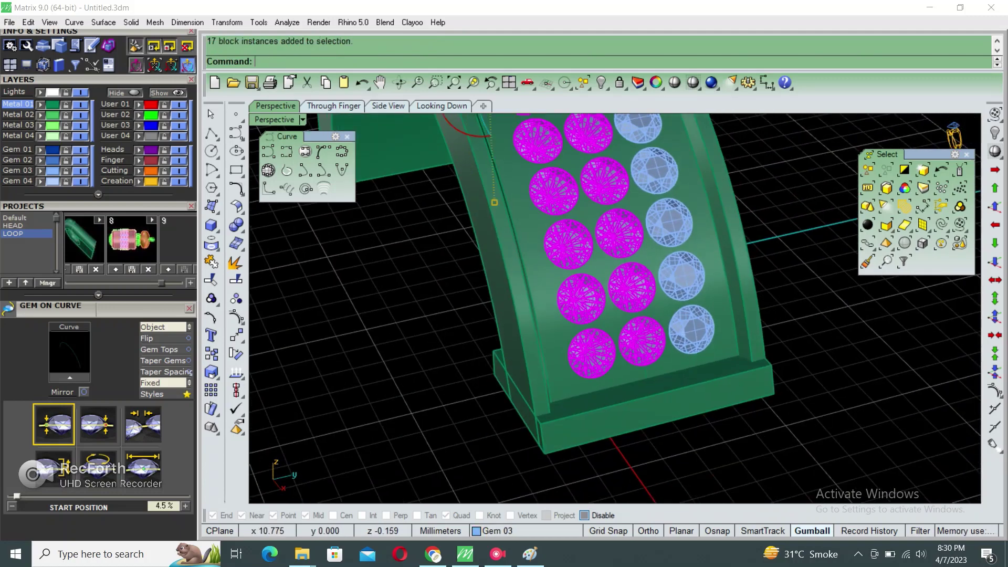
mouse_move(604, 236)
right_down()
mouse_move(641, 190)
mouse_move(598, 241)
right_up()
scroll(641, 190, down, 3)
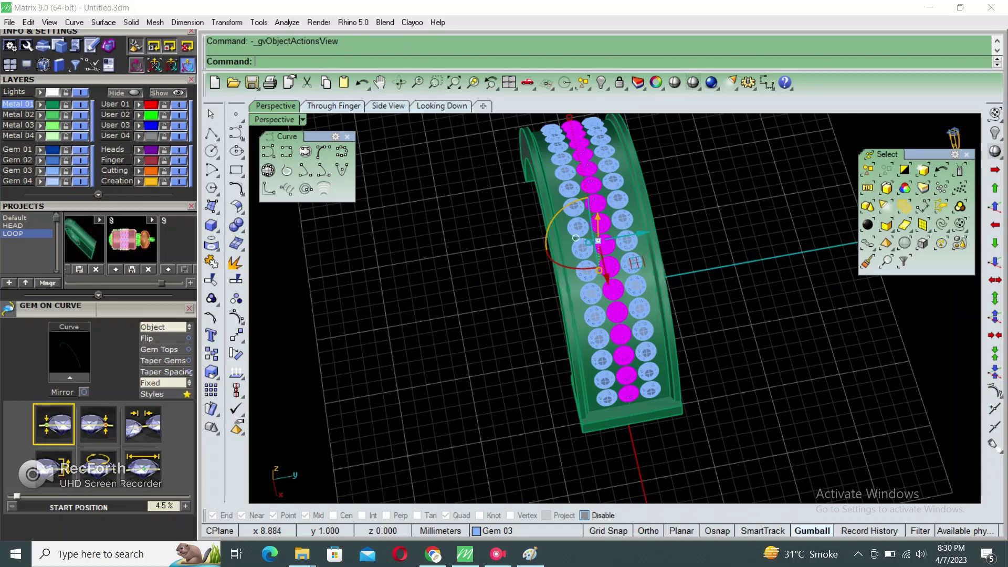
click(712, 353)
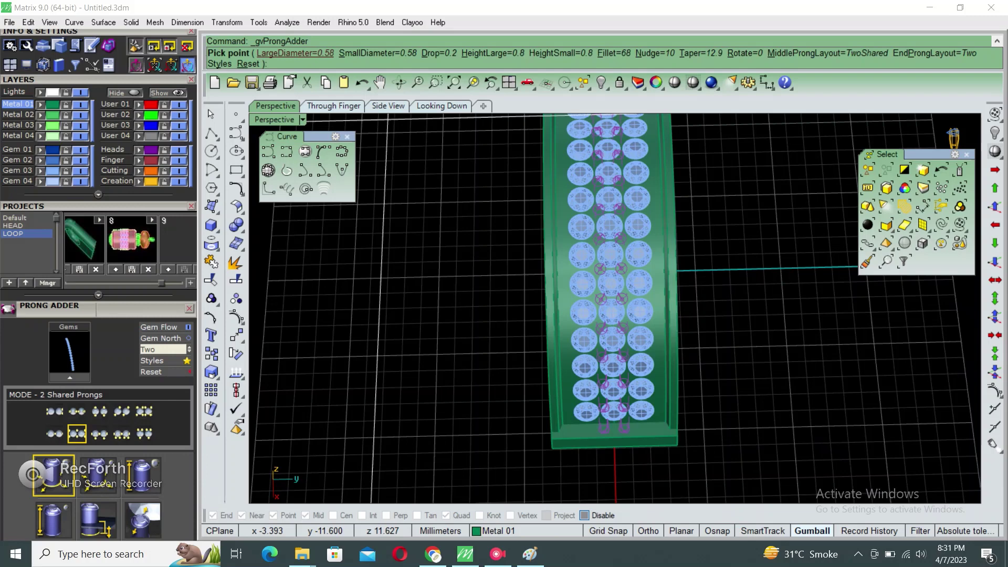
- Add prongs with 0.5 large diameter and nudge 25 to all rows, then delete the green band
click(295, 53)
text(5)
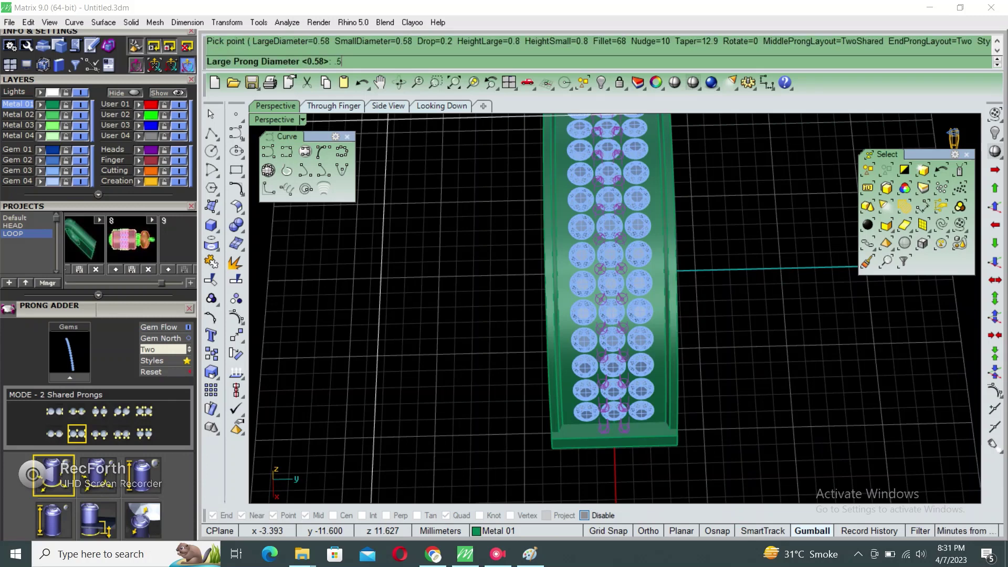
key(Return)
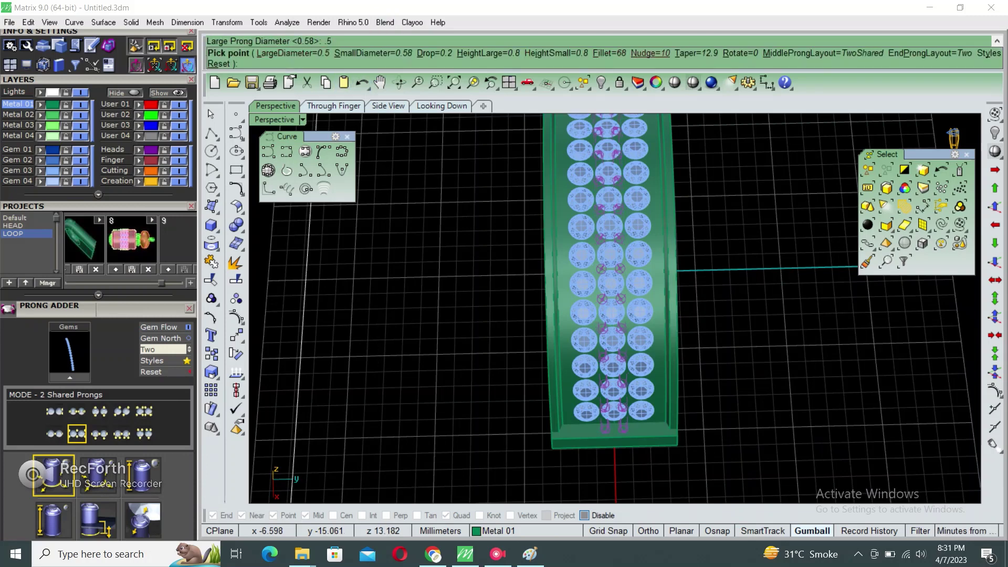
click(650, 53)
text(25)
key(Return)
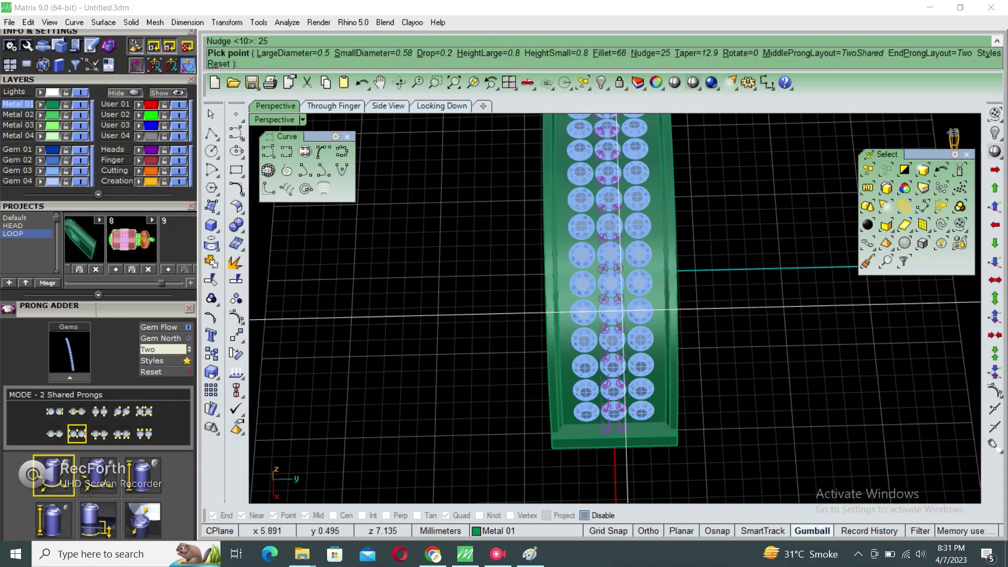
key(Return)
key(Return)
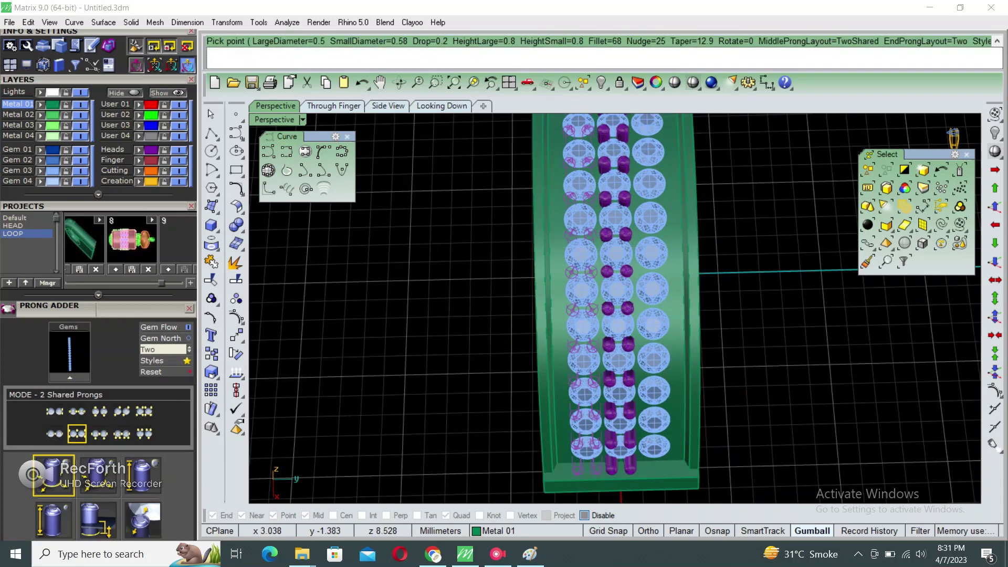
key(Return)
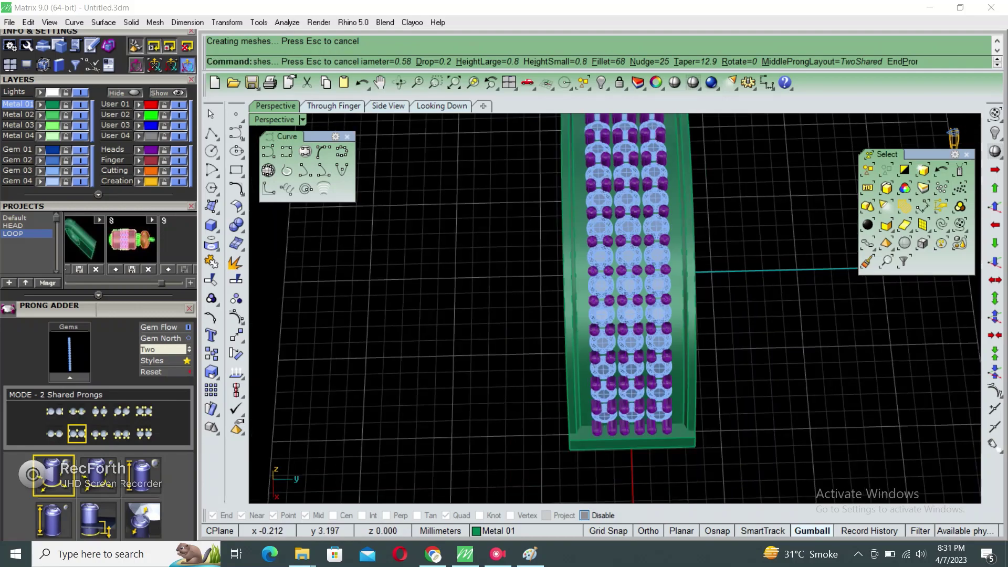
mouse_move(511, 352)
right_down()
mouse_move(590, 324)
mouse_move(518, 347)
mouse_move(420, 294)
right_up()
key(Delete)
key(Delete)
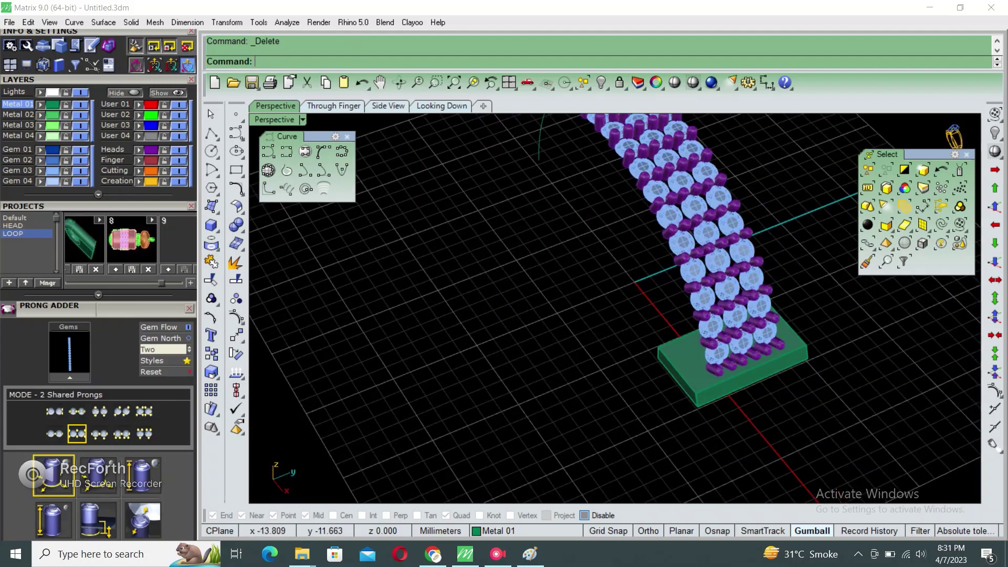
- In the top view, place an aligned dimension across the three gem rows, measuring 4.20 mm
click(441, 105)
scroll(565, 211, up, 3)
text(a)
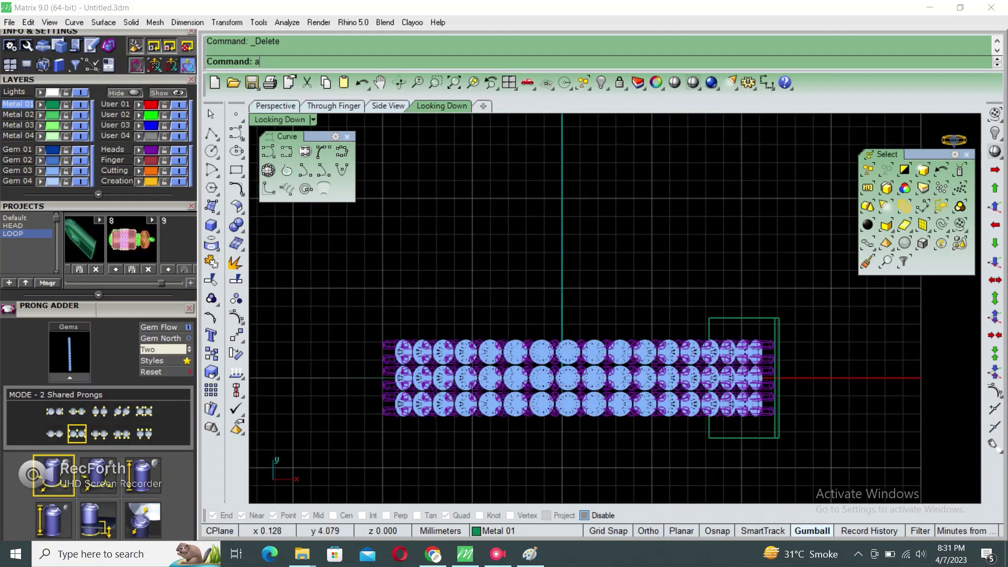
text(DimAligned)
key(Return)
scroll(565, 211, up, 4)
click(619, 241)
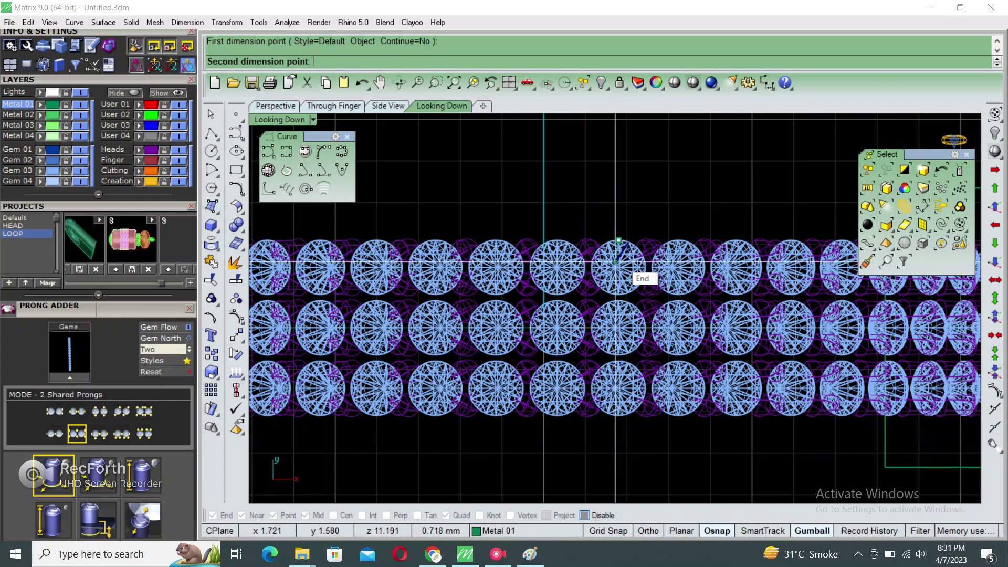
key(alt)
click(618, 415)
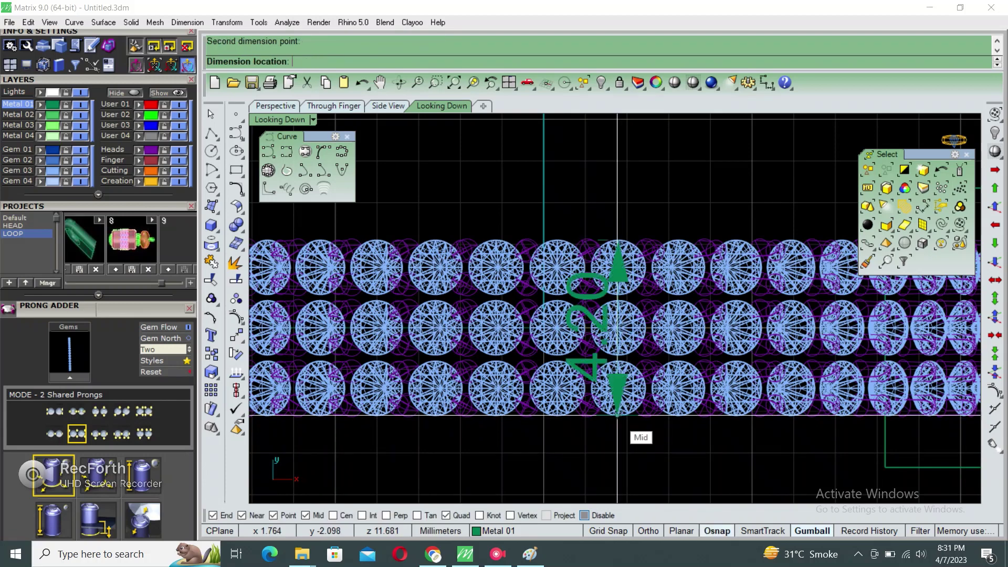
scroll(761, 336, down, 3)
click(758, 333)
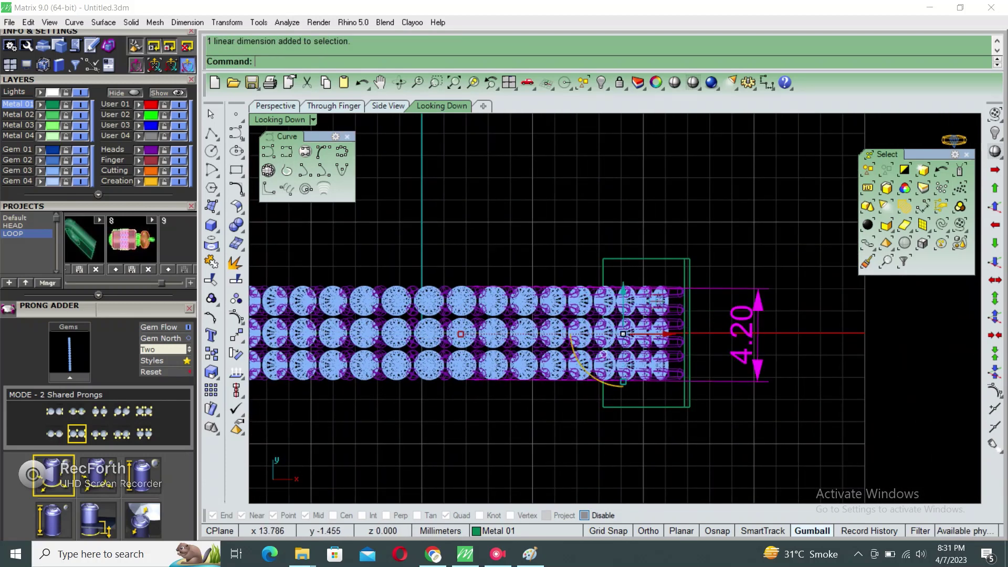
- Delete the 4.20 mm dimension and orbit a maximized Perspective view of the gem arc
key(Delete)
scroll(546, 282, up, 2)
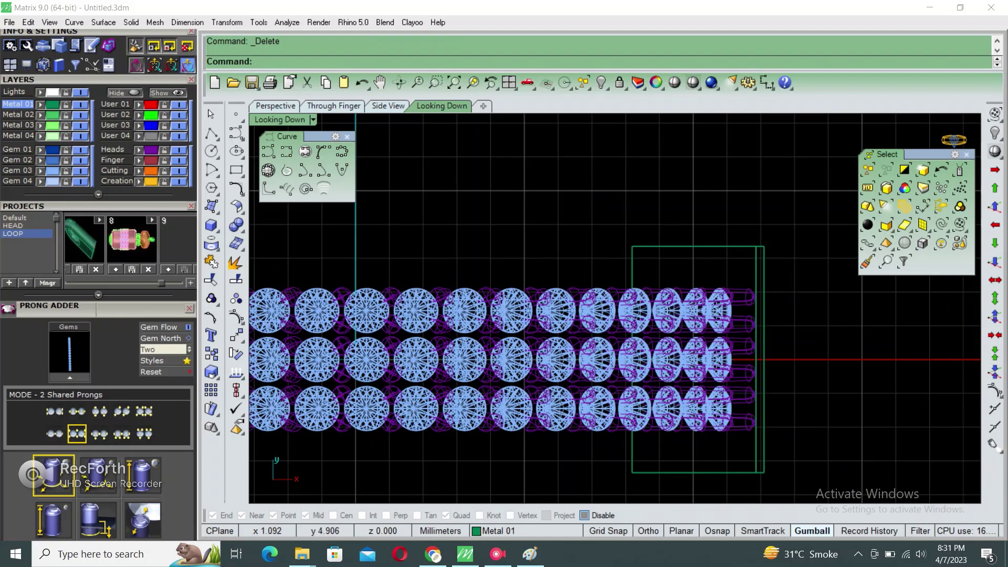
double_click(280, 120)
double_click(638, 120)
right_drag(577, 315, 488, 315)
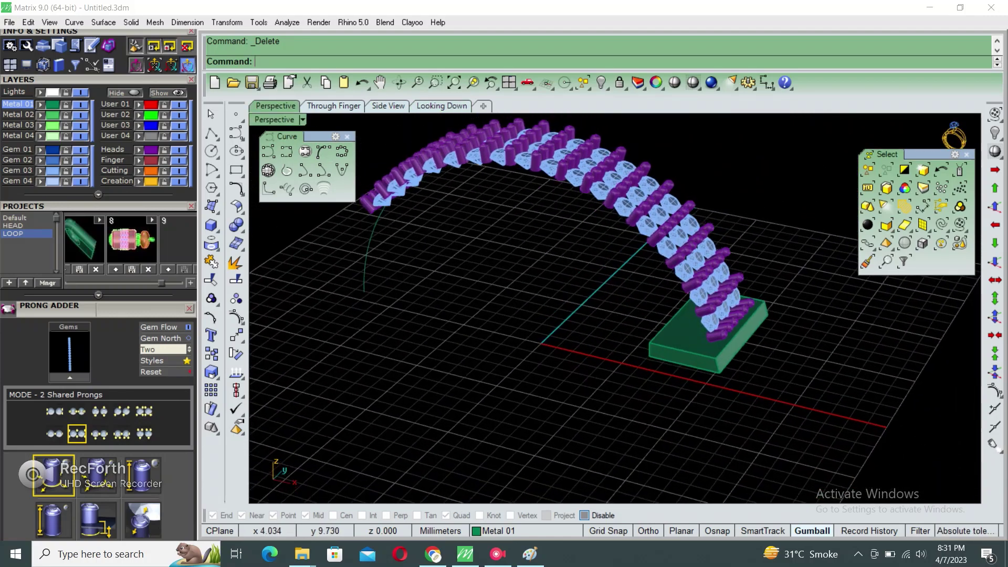
- Unhide the half-ring band polysurface with ShowSelected
text(showselected)
key(Return)
click(732, 417)
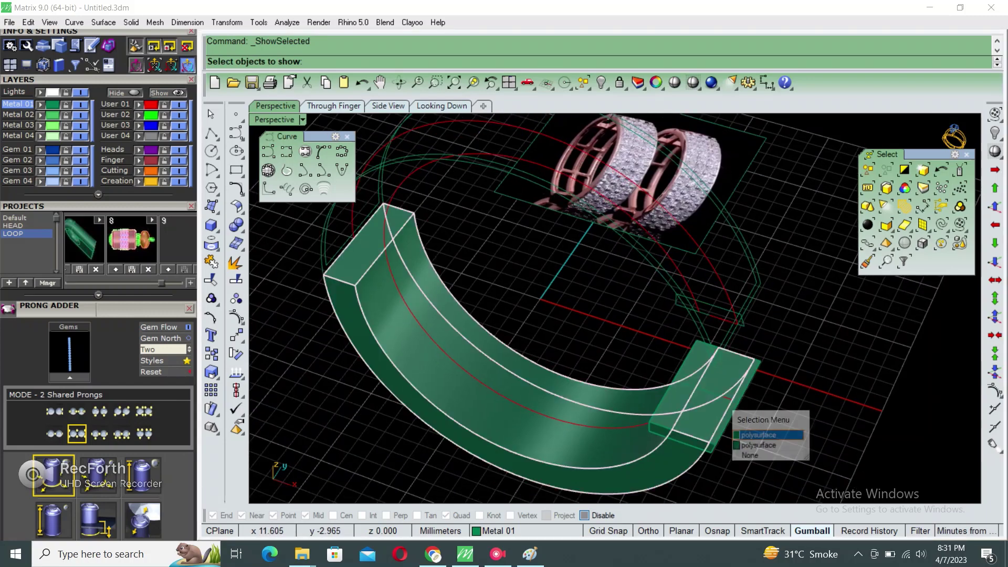
click(759, 435)
right_drag(578, 315, 525, 294)
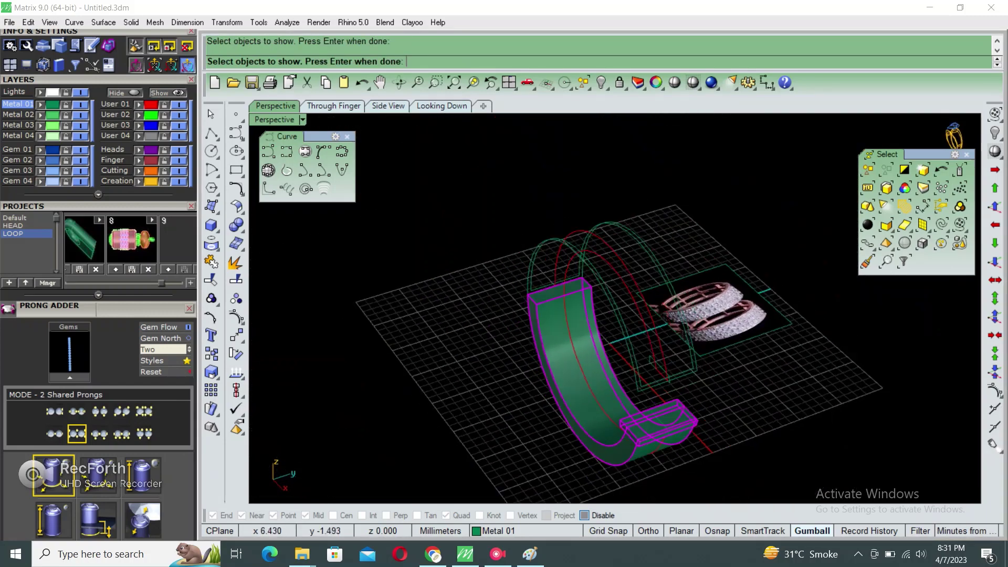
key(Return)
- Scale1D the band and end block from the edge midpoint to 5.5/2, deleting the original
click(630, 366)
shift+drag(748, 415, 694, 448)
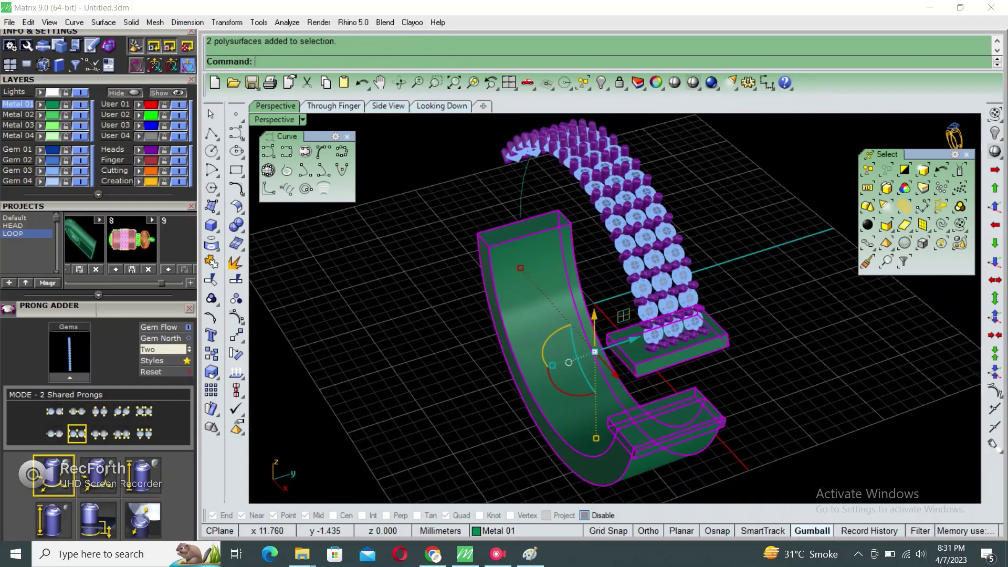
text(scale1d)
key(Return)
scroll(456, 260, up, 5)
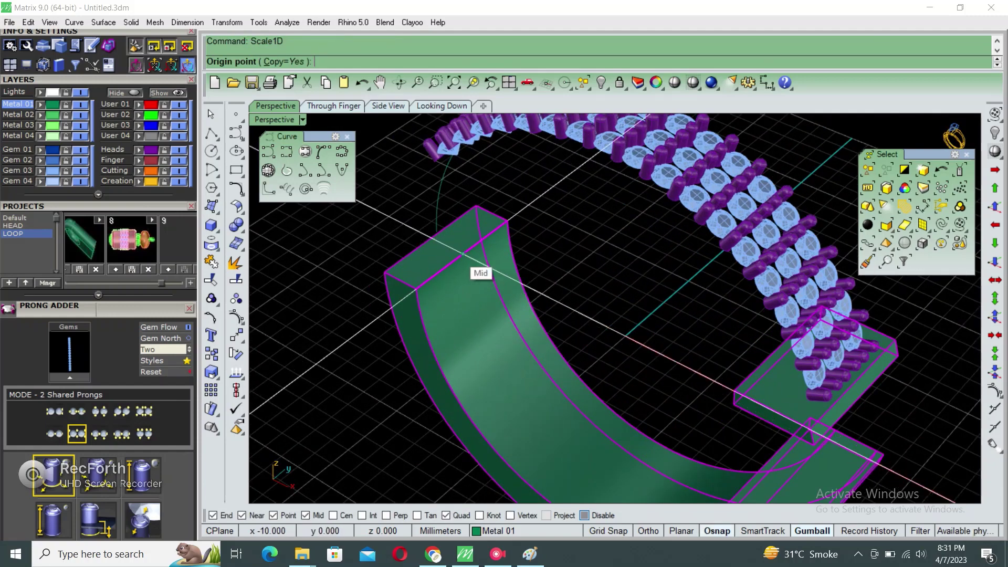
click(463, 254)
text(5.5/2)
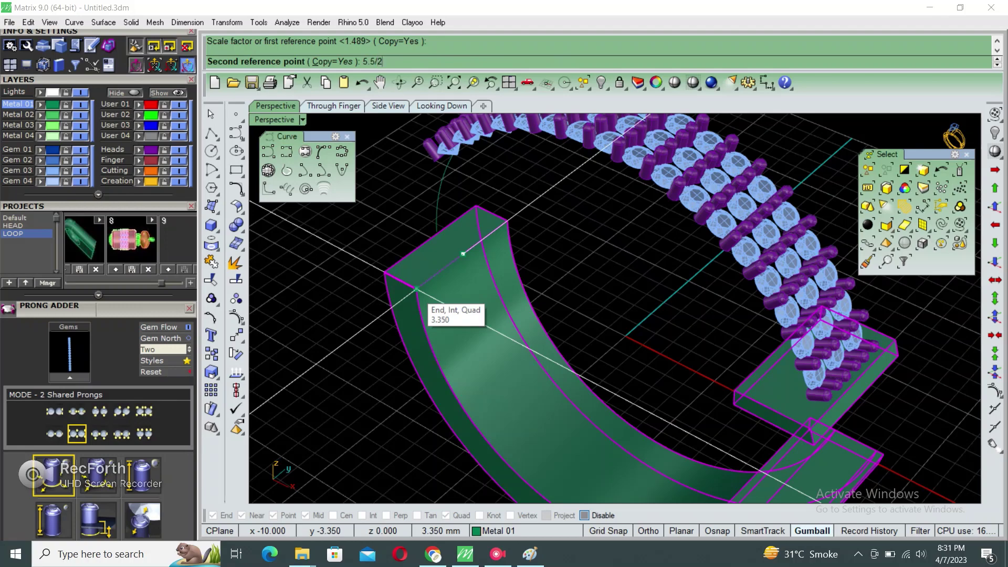
key(Return)
click(416, 289)
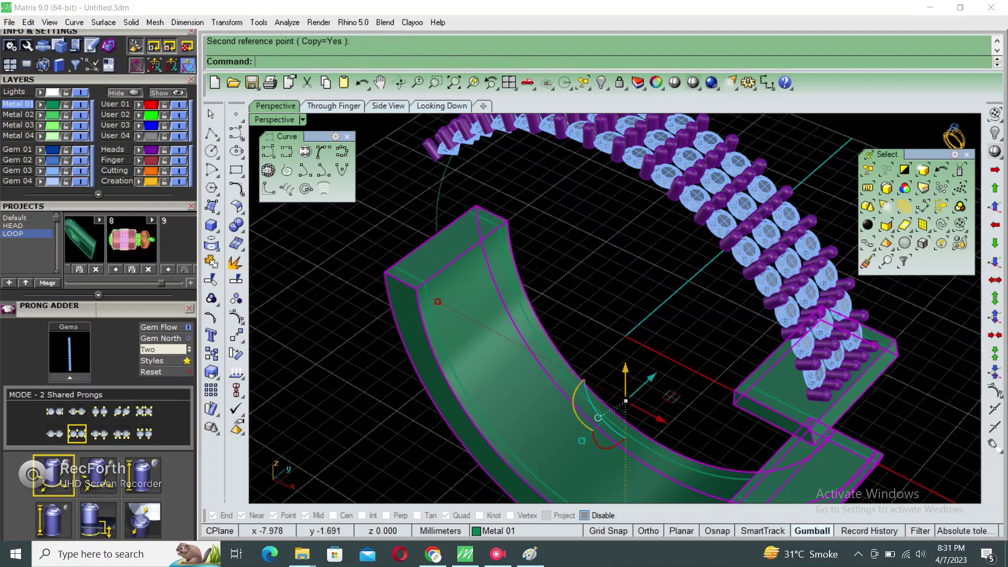
key(Delete)
- Mirror the widened band across the X axis from the origin to complete the ring
scroll(614, 310, down, 5)
right_drag(614, 310, 615, 236)
click(596, 462)
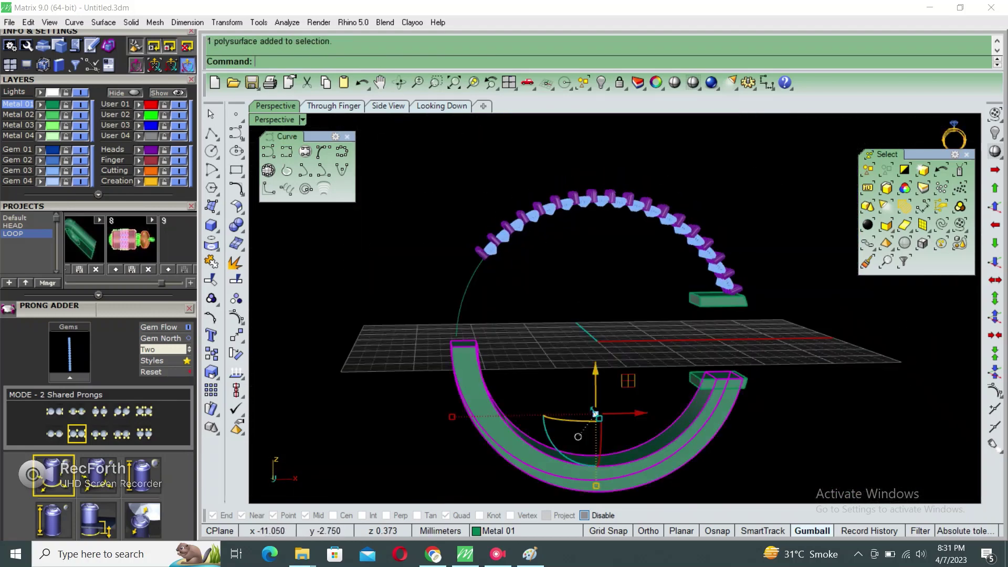
key(ctrl+m)
text(m)
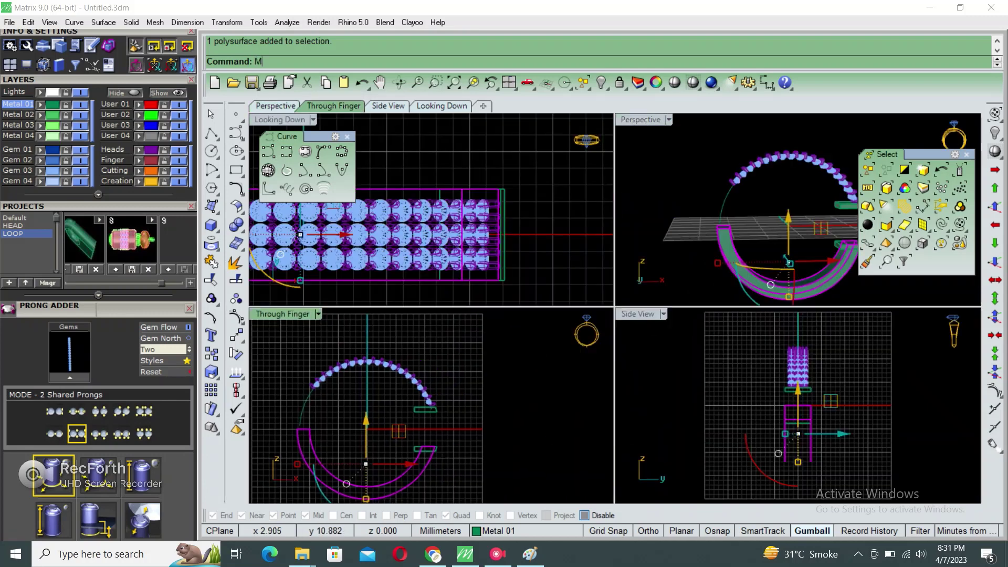
text(irror)
key(Return)
text(0)
key(Return)
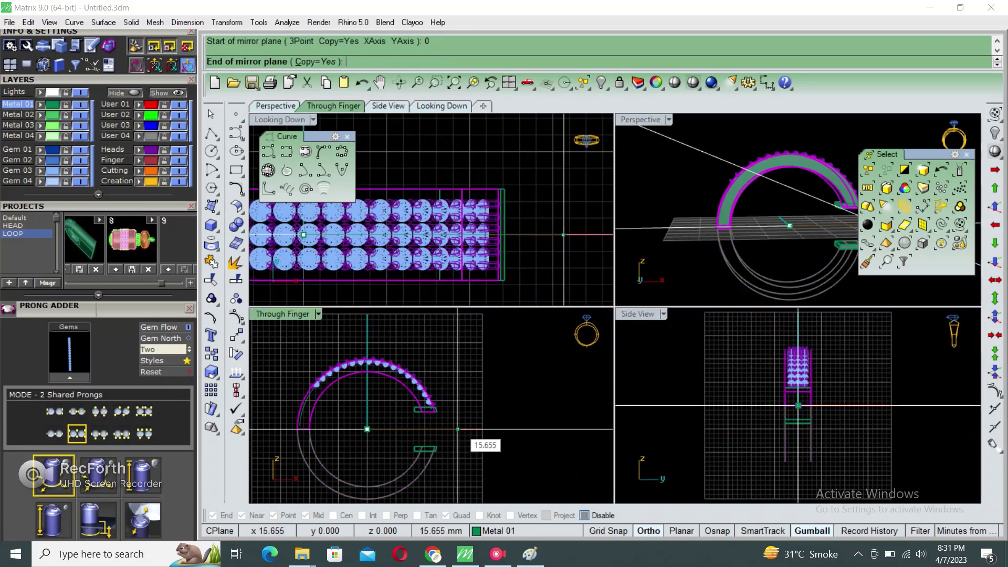
click(475, 429)
key(Escape)
key(ctrl+m)
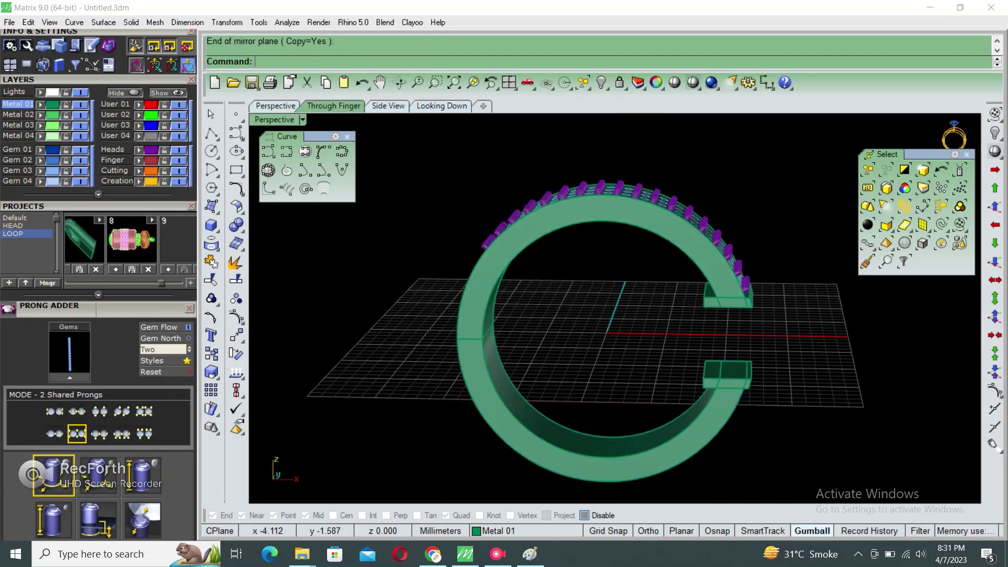
- Isolate the arch by hiding the lower ring half and all the gems
click(604, 462)
text(hide)
key(Return)
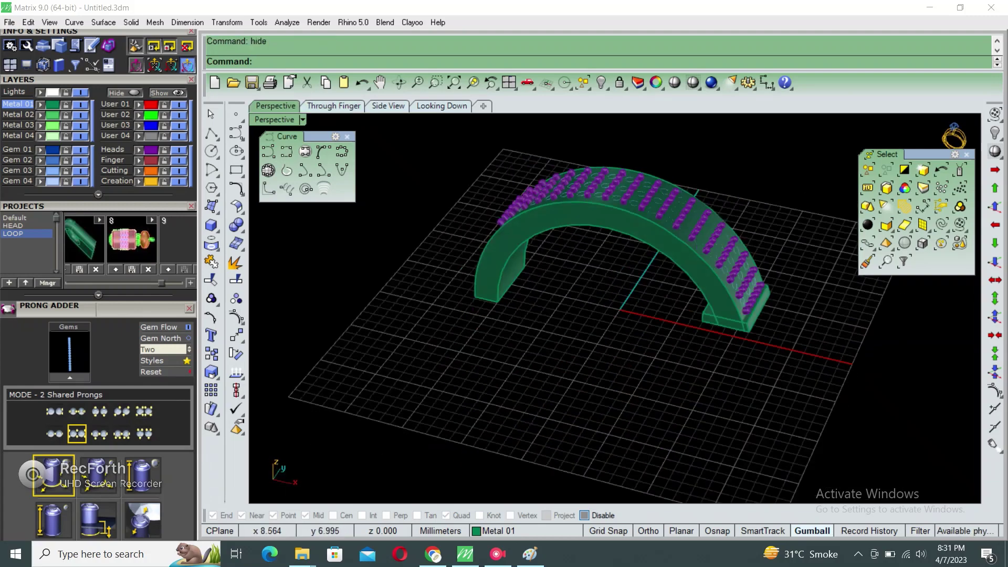
scroll(614, 273, up, 5)
click(656, 236)
scroll(577, 263, up, 2)
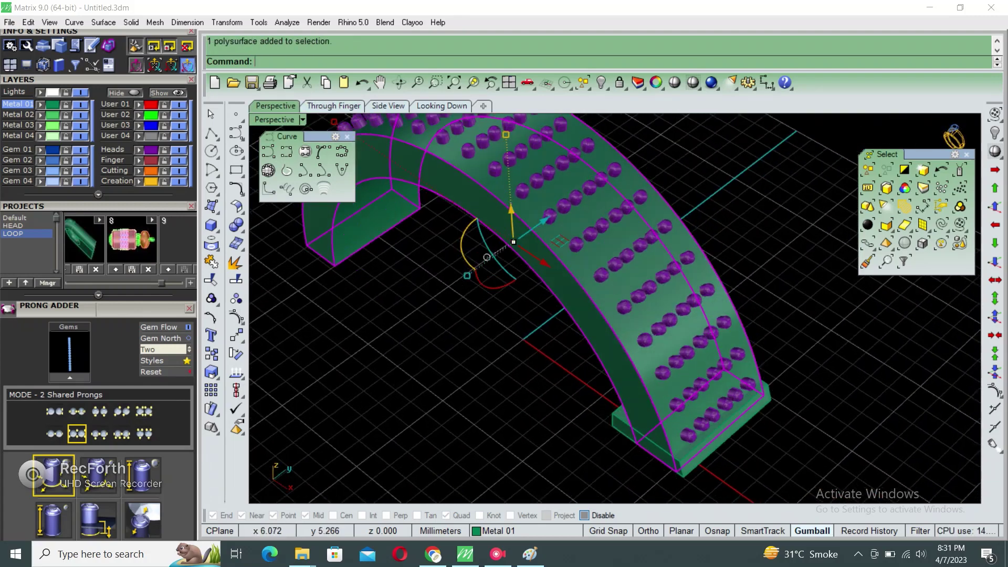
text(nvert)
key(Return)
text(hide)
key(Return)
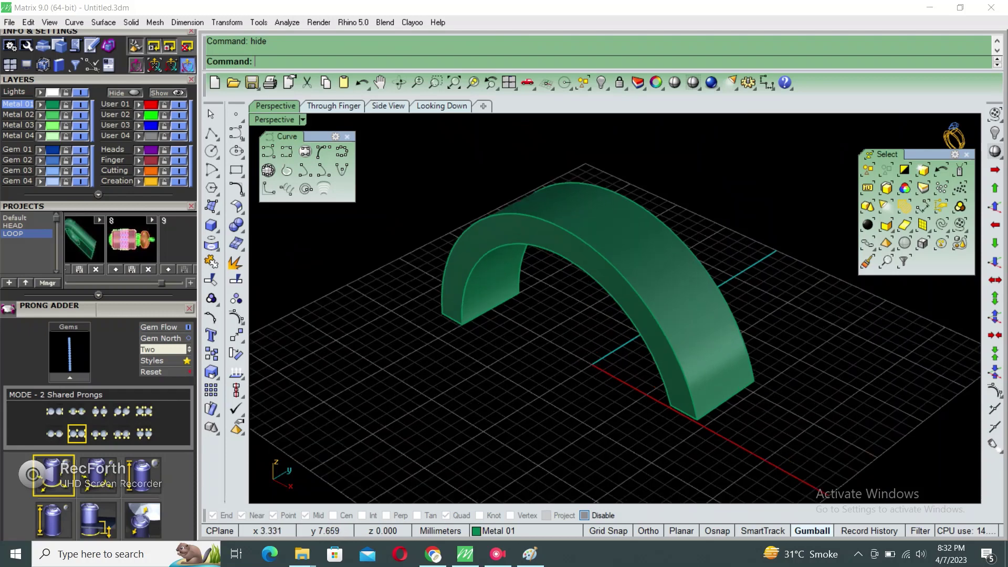
text(ExtractSrf)
- Extract the arch's outer face and draw 0.4 mm and 0.6 mm offset curves on it
key(Return)
click(630, 263)
key(Return)
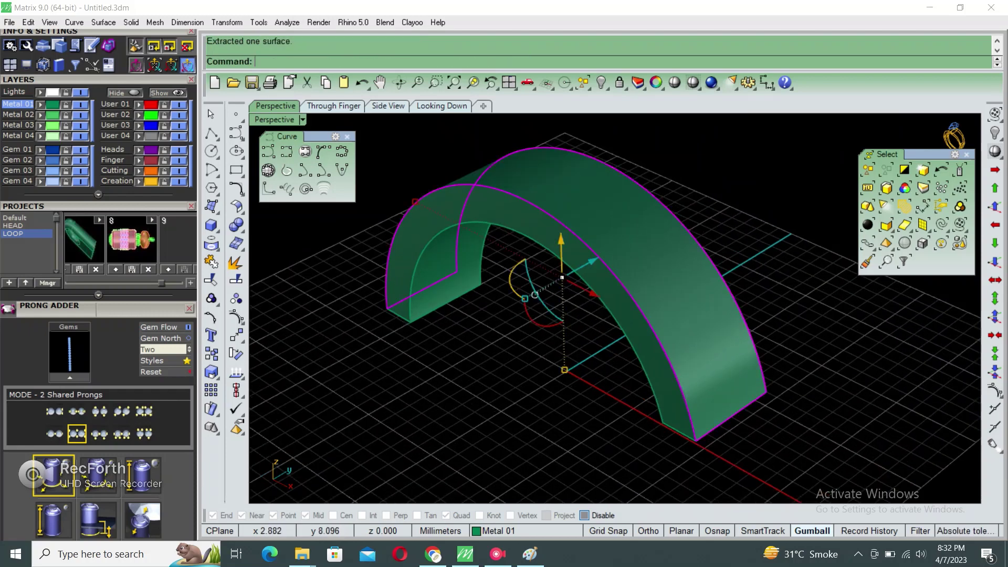
mouse_move(578, 315)
right_down()
mouse_move(525, 325)
mouse_move(507, 299)
right_up()
text(VERT)
key(Return)
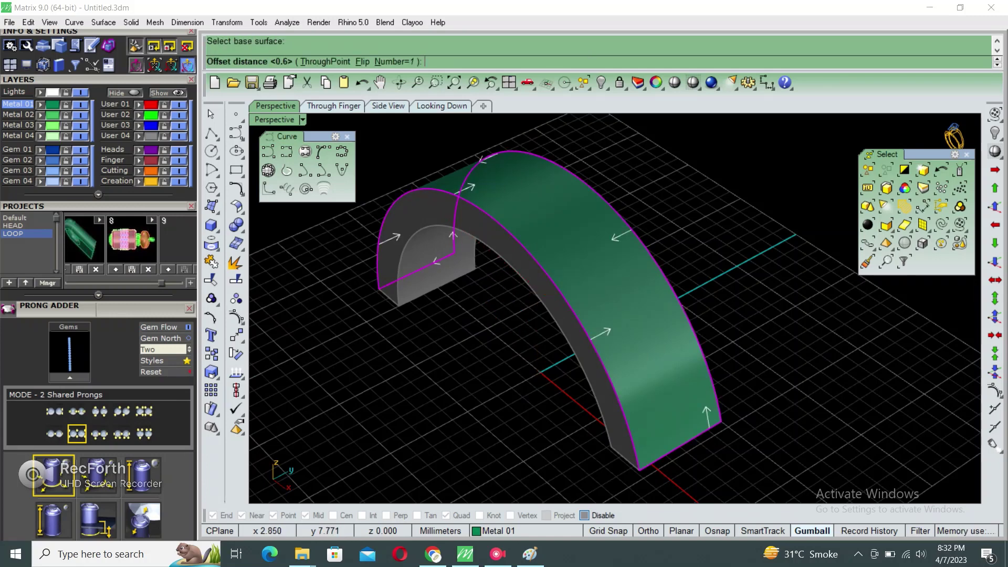
key(Return)
key(Return)
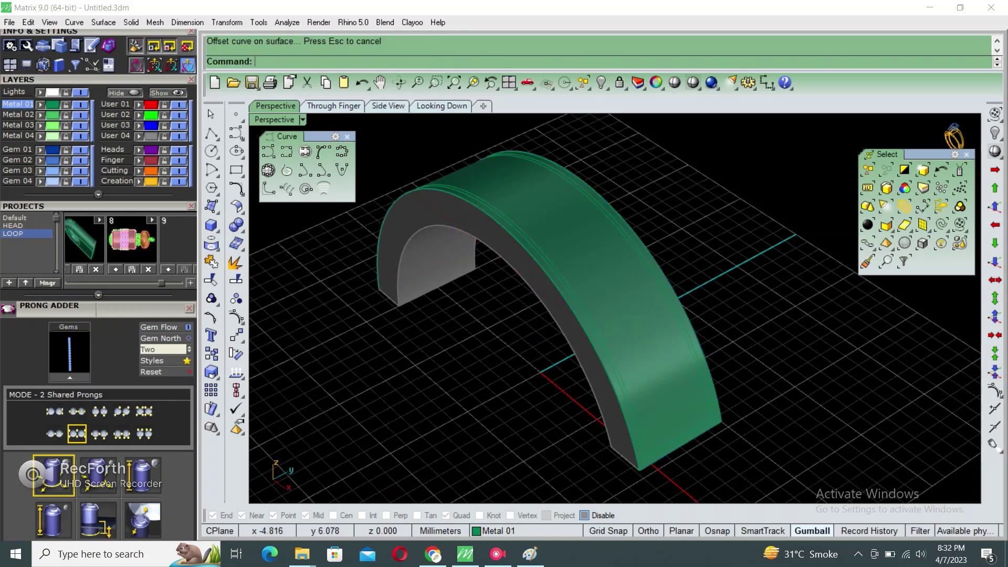
click(550, 248)
scroll(551, 248, up, 3)
text(split)
key(Return)
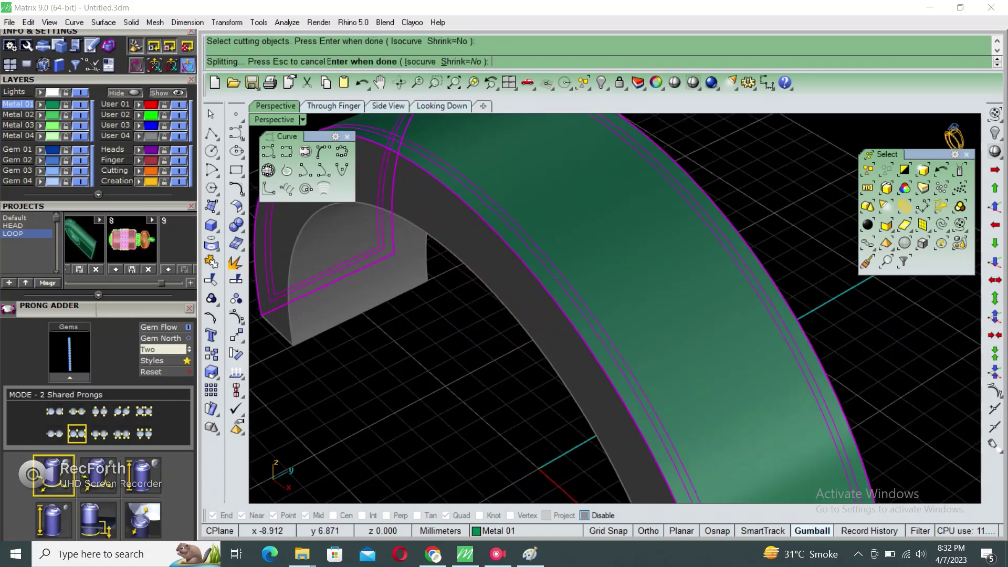
- Split the outer face with the offset curves and delete the unwanted strips
click(517, 310)
key(Delete)
click(560, 264)
click(578, 288)
key(Delete)
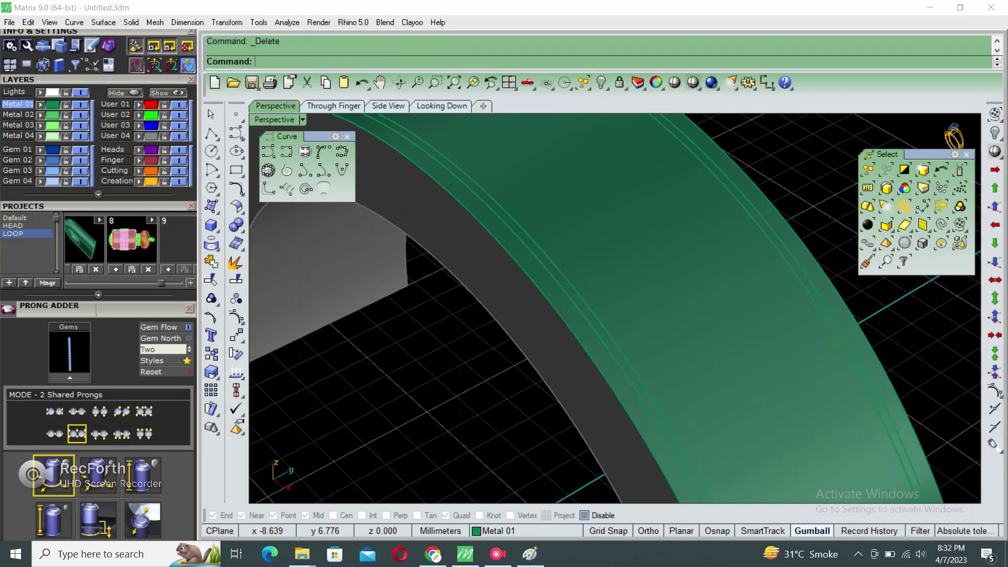
click(524, 329)
click(598, 291)
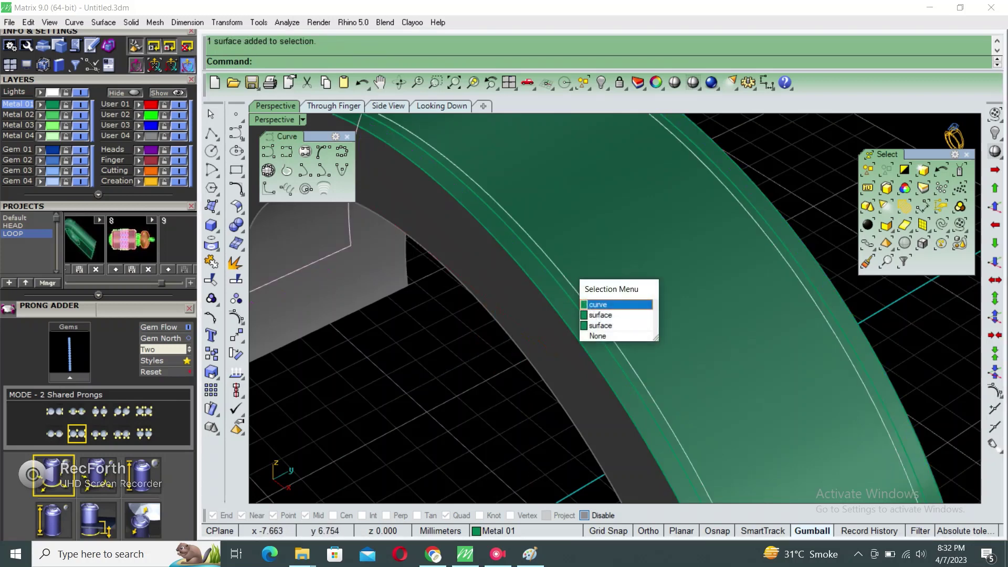
click(617, 310)
key(Delete)
- Offset the remaining surface inward, flipping directions, and delete the original
scroll(532, 311, down, 3)
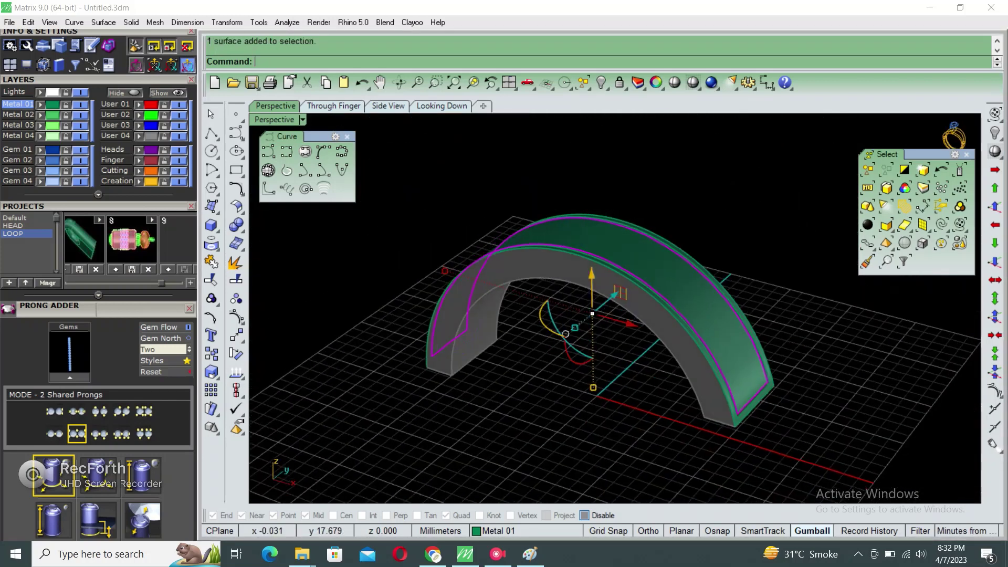
text(oo)
key(Return)
text(f)
key(Return)
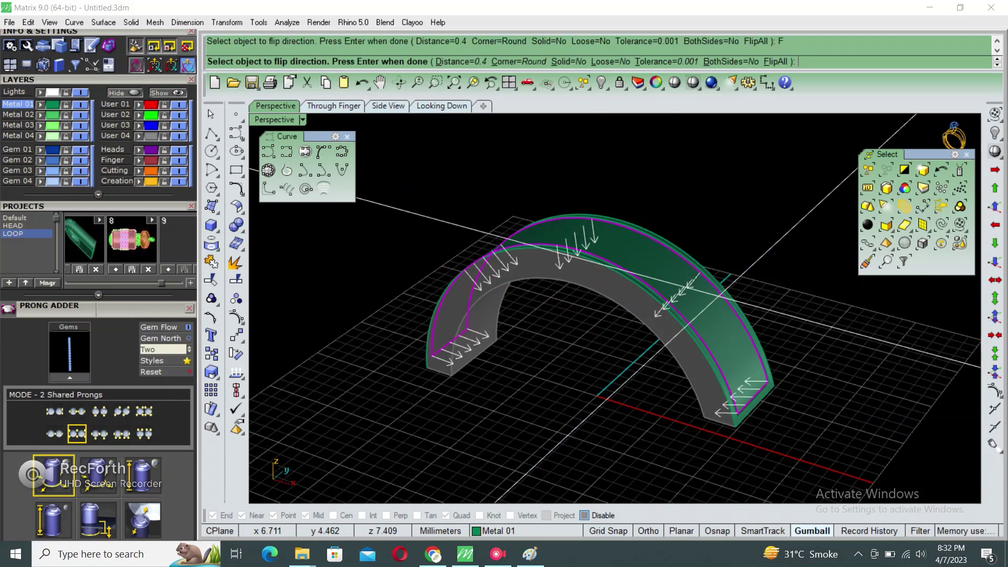
key(Return)
key(Delete)
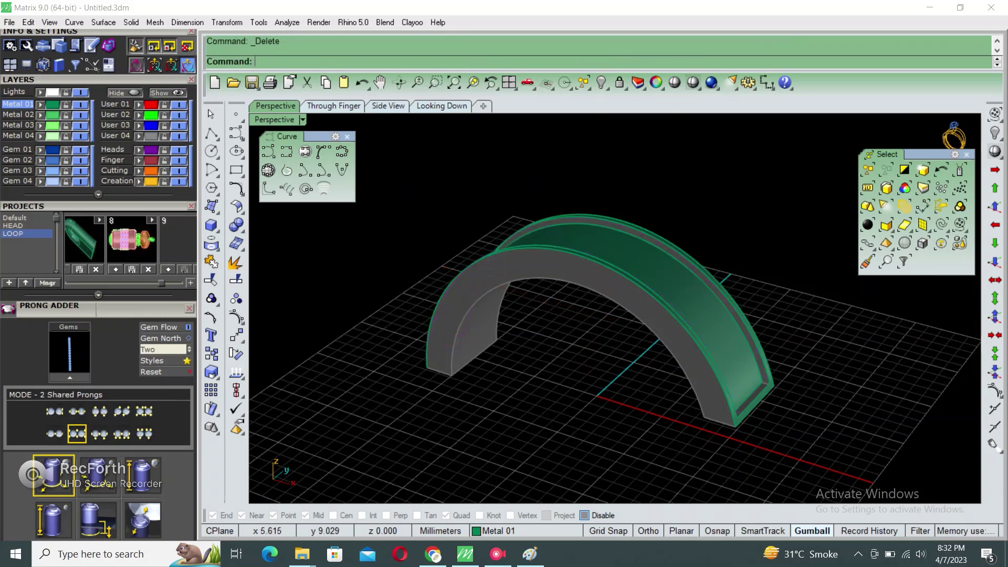
- Loft between the rim edge curves at both channel ends to close the rim
scroll(614, 309, up, 2)
text(loft)
key(Return)
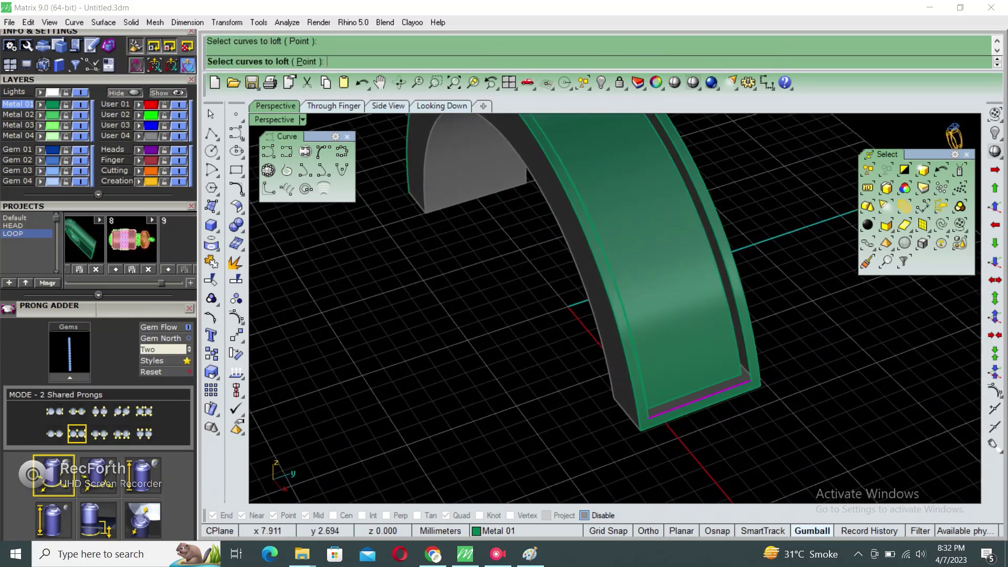
key(Return)
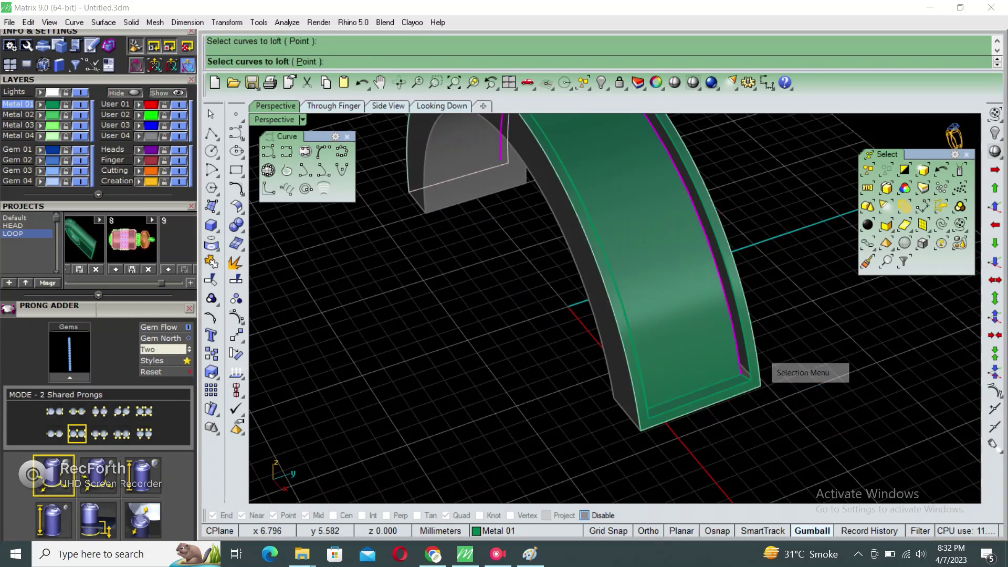
click(756, 367)
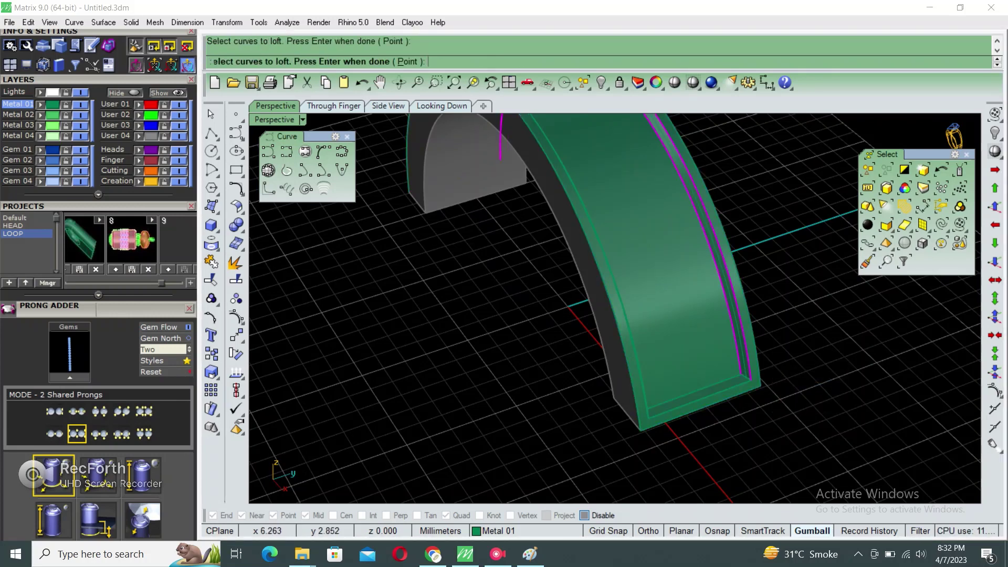
key(Return)
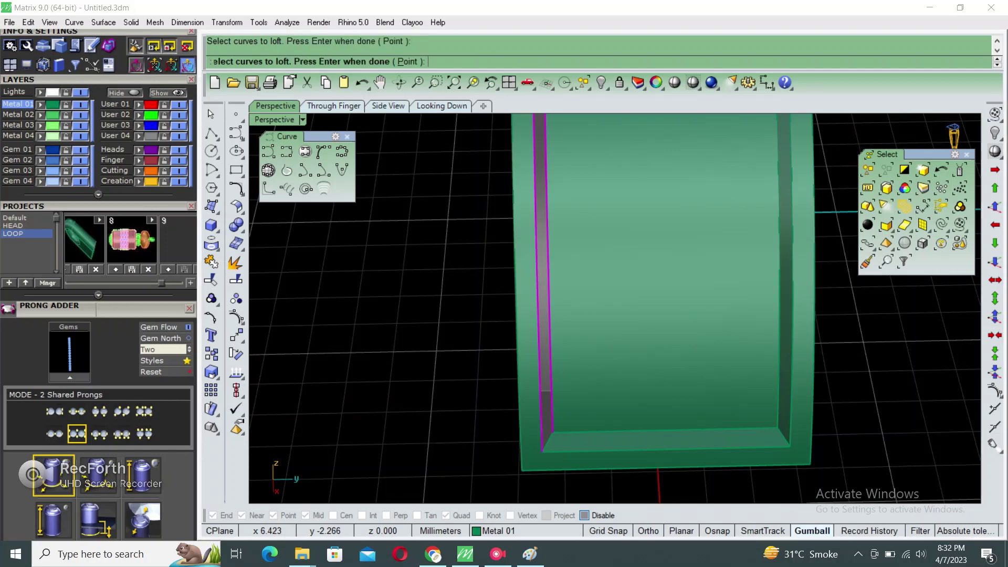
scroll(614, 310, up, 3)
key(Return)
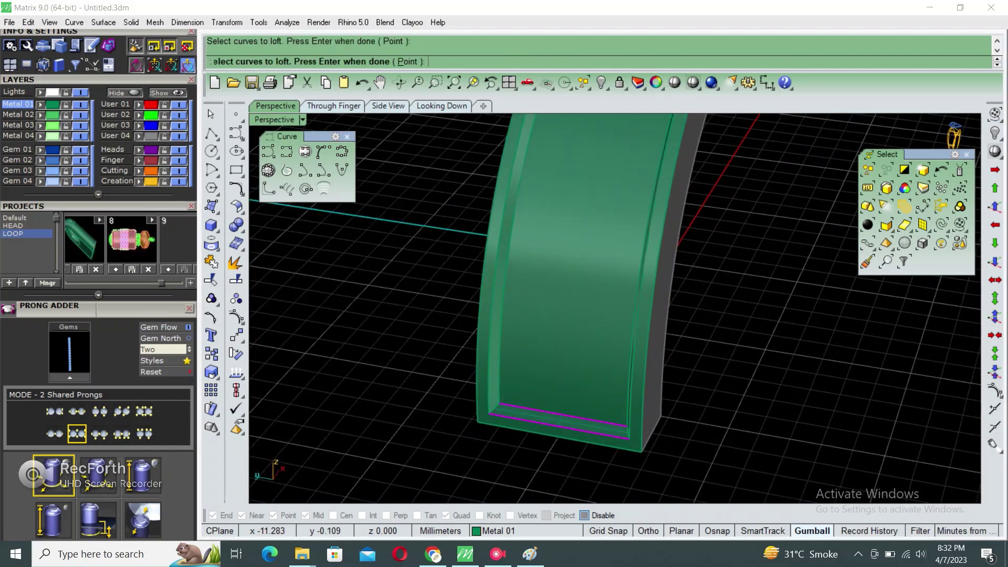
key(Return)
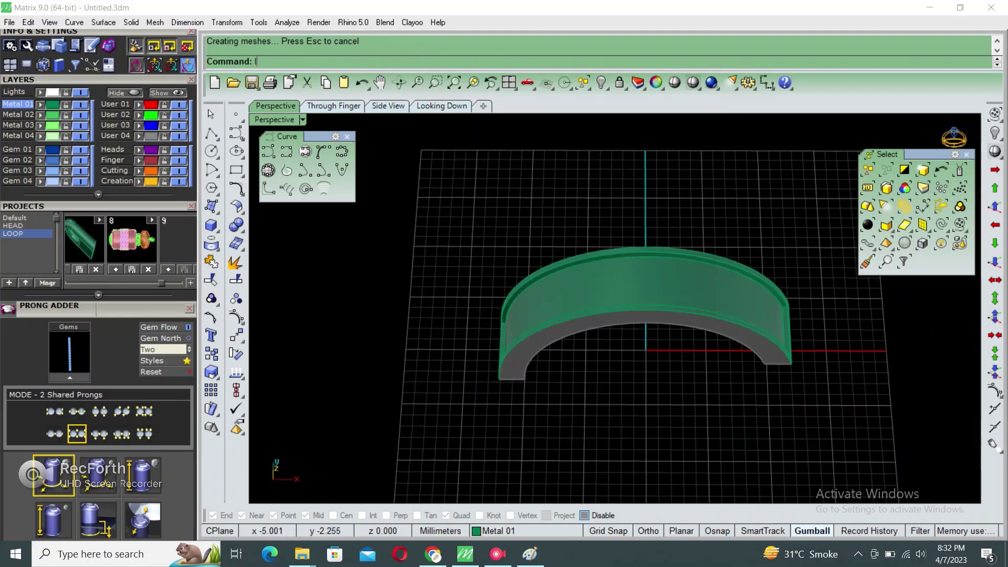
- Show the hidden prongs and gems again on the band
key(ctrl+a)
mouse_move(604, 336)
right_down()
mouse_move(543, 346)
mouse_move(484, 293)
mouse_move(447, 294)
right_up()
click(169, 92)
scroll(614, 310, up, 3)
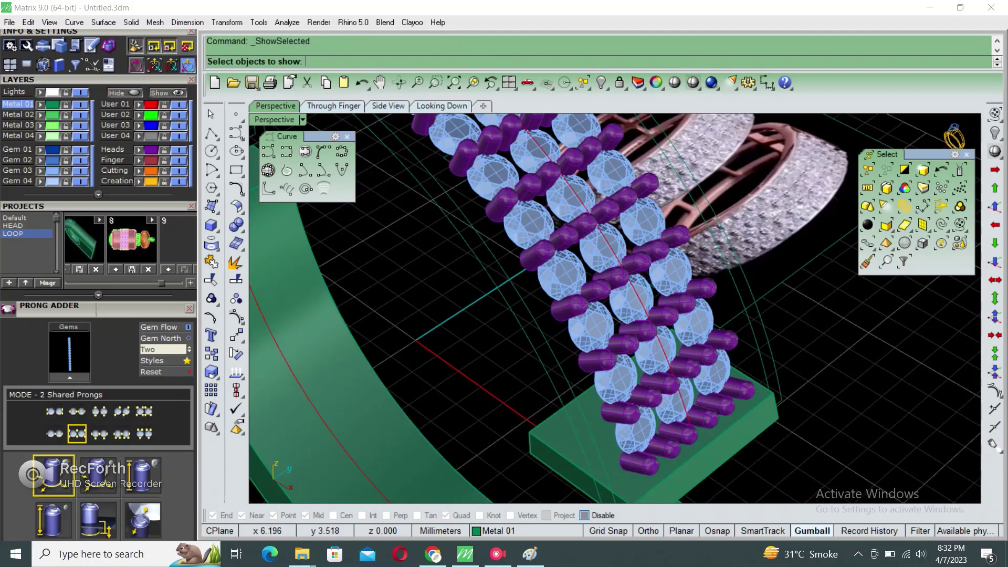
key(ctrl+a)
key(Return)
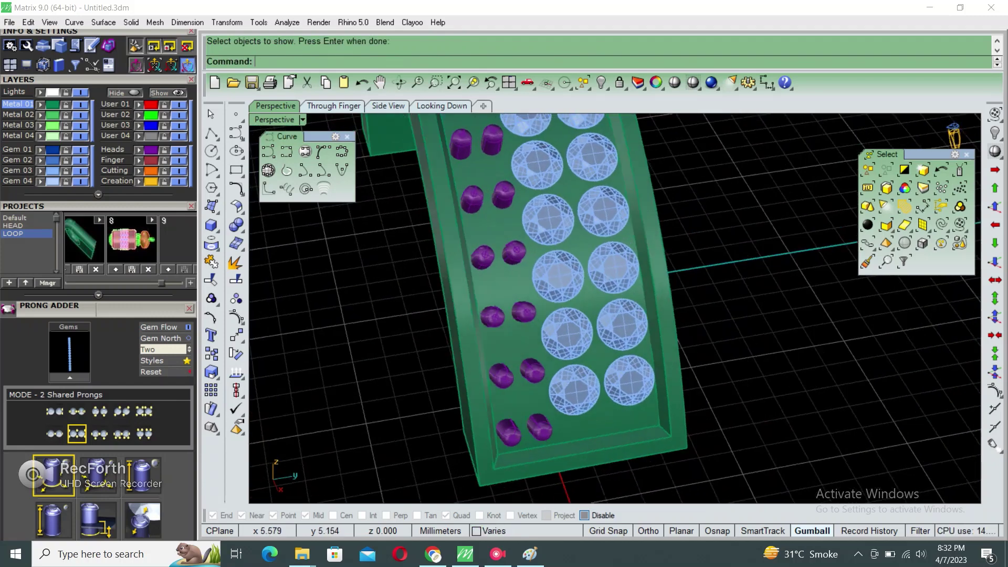
right_drag(604, 315, 551, 294)
key(ctrl+a)
scroll(614, 310, up, 2)
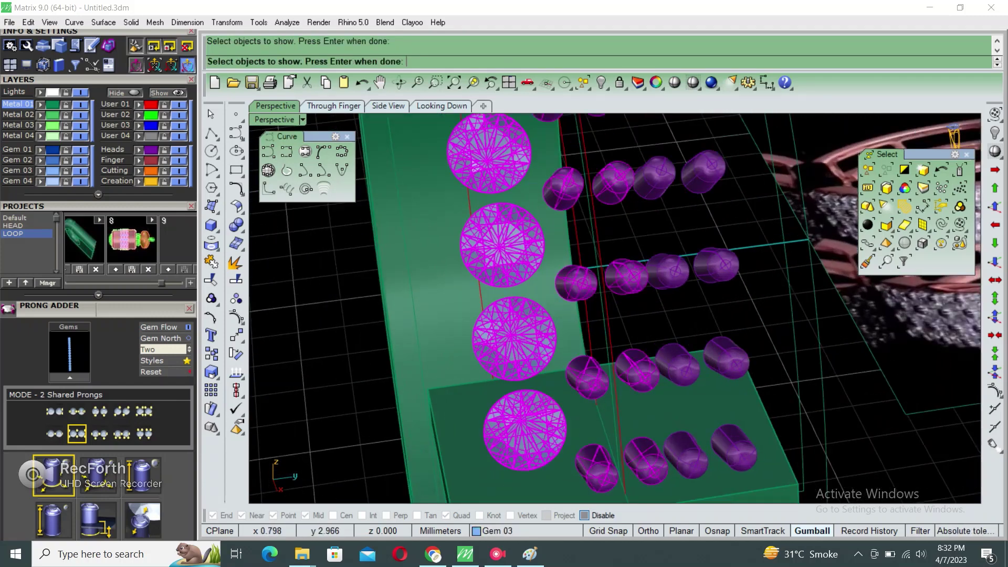
key(Return)
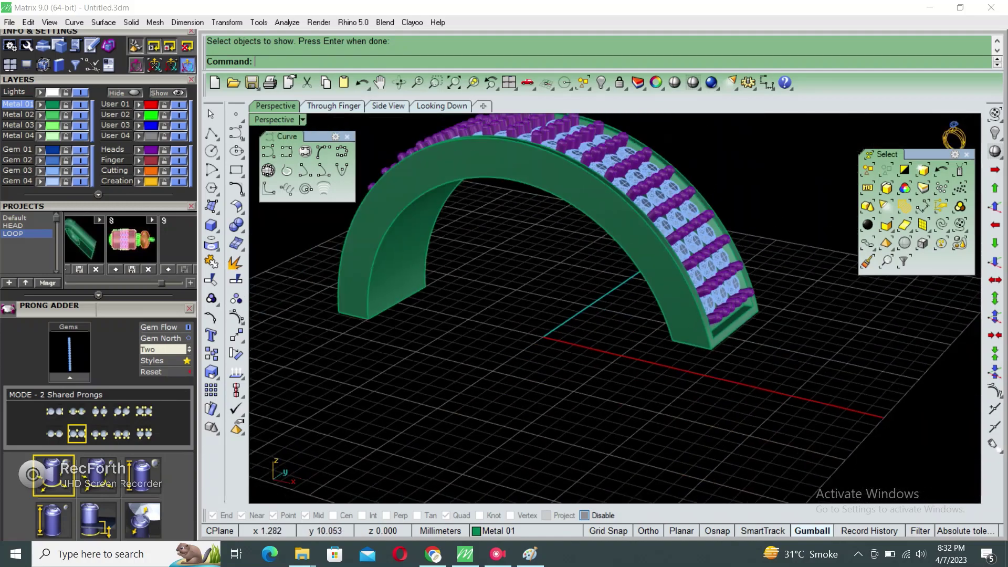
- Inspect the ring side-on, skip the other hidden objects, and delete the unwanted gems and prongs
key(Left)
key(Left)
key(Left)
key(Left)
key(Left)
key(Left)
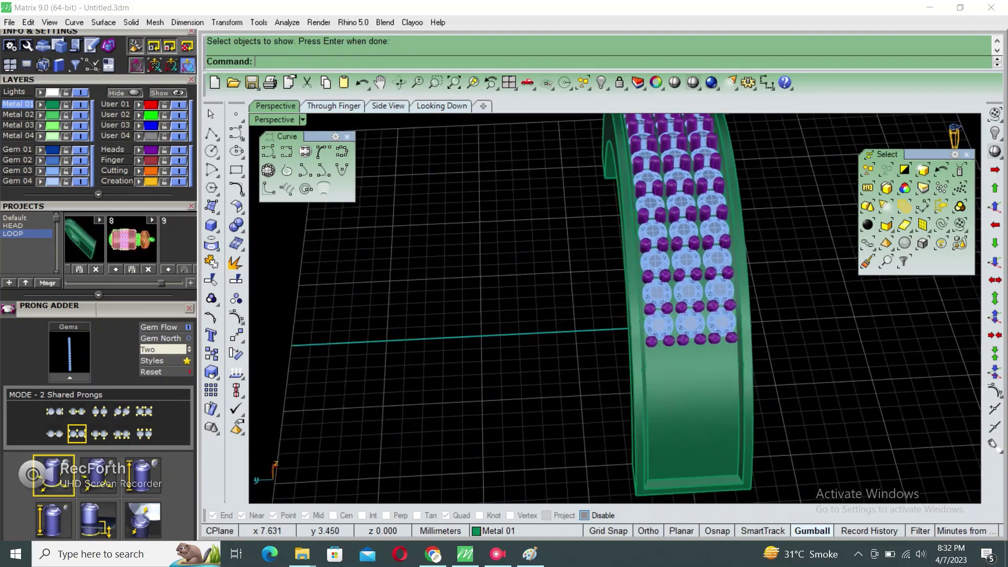
key(Left)
key(Left)
key(Left)
key(Left)
key(Left)
key(Left)
key(Left)
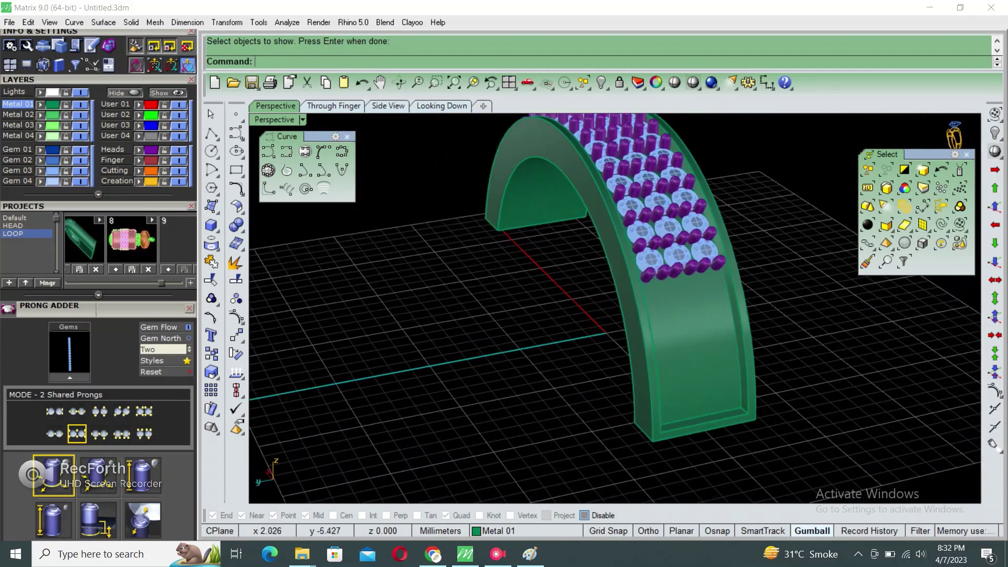
key(Return)
key(Return)
key(Left)
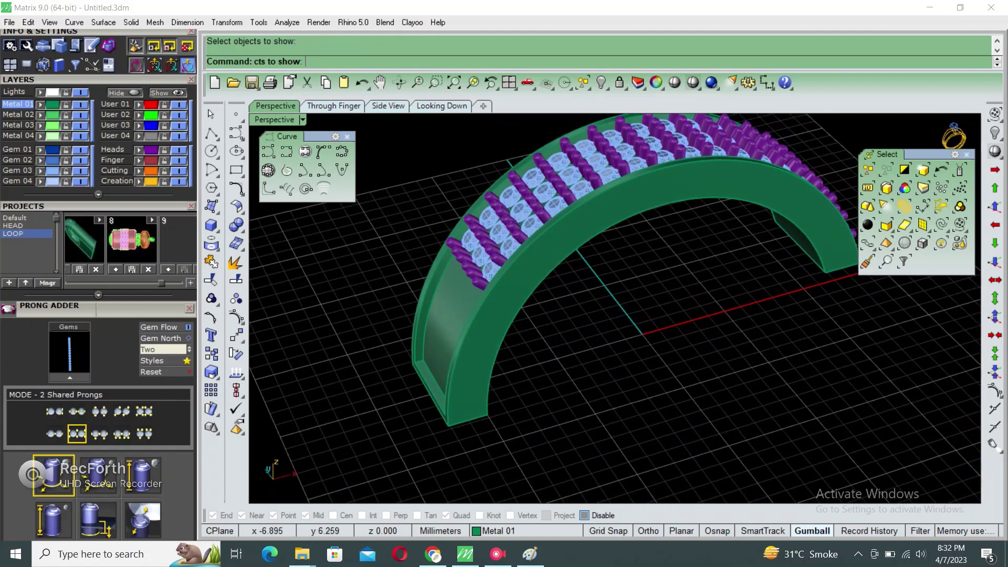
key(Left)
key(Left)
scroll(615, 310, up, 3)
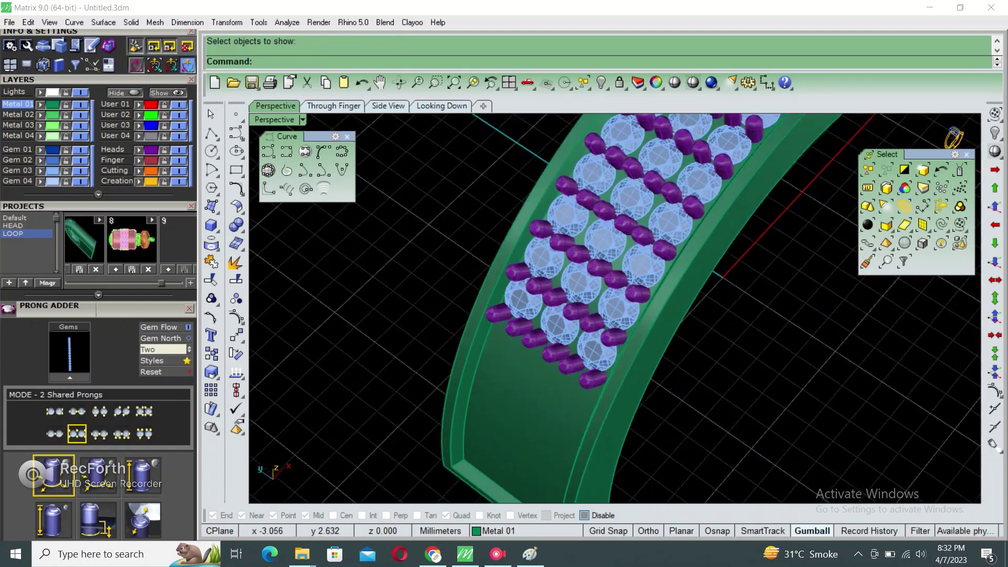
key(Delete)
- Edit the centre gem row on its curve, extending it to 21 gems at 96.8% end position
scroll(615, 310, down, 2)
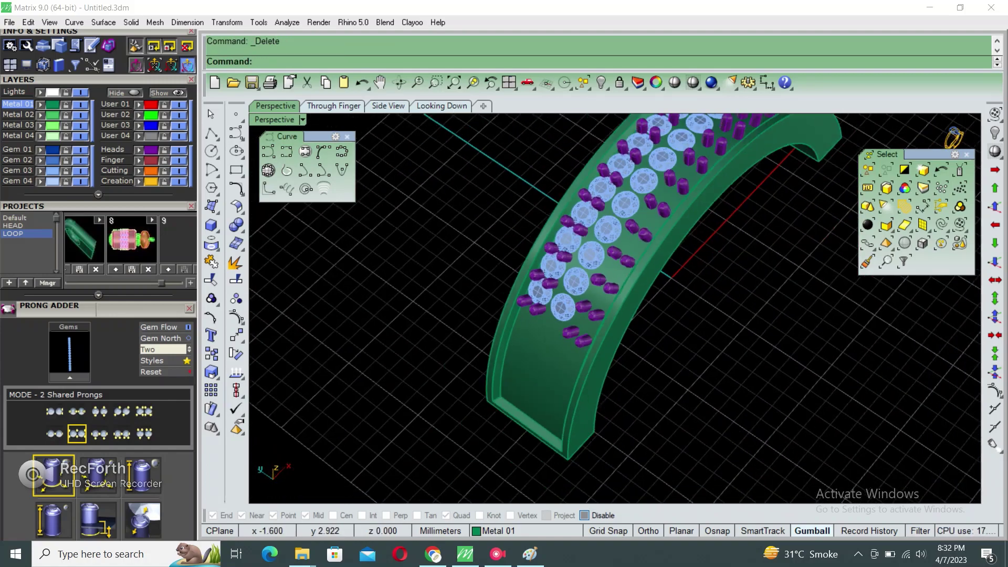
click(687, 163)
right_drag(686, 163, 678, 221)
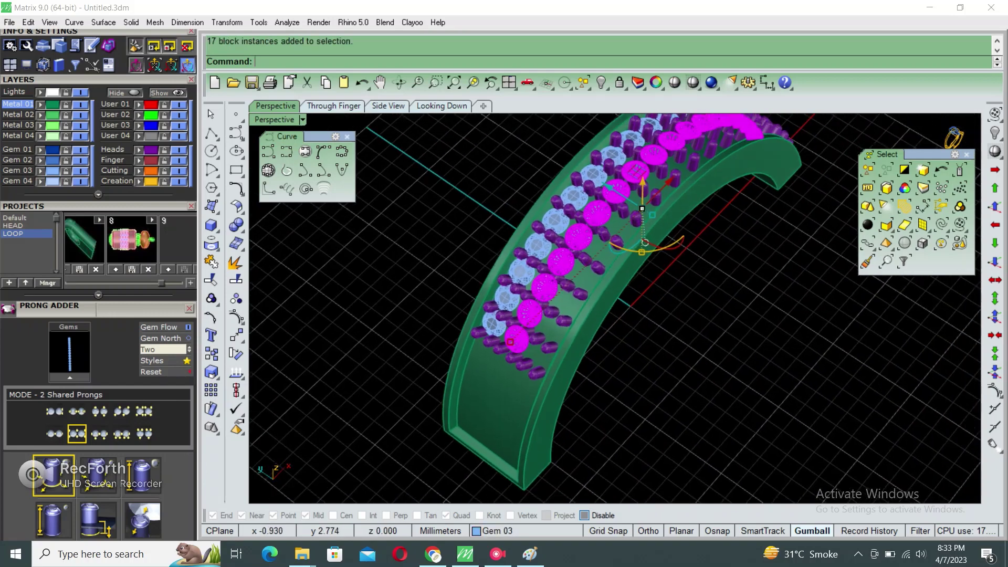
key(F6)
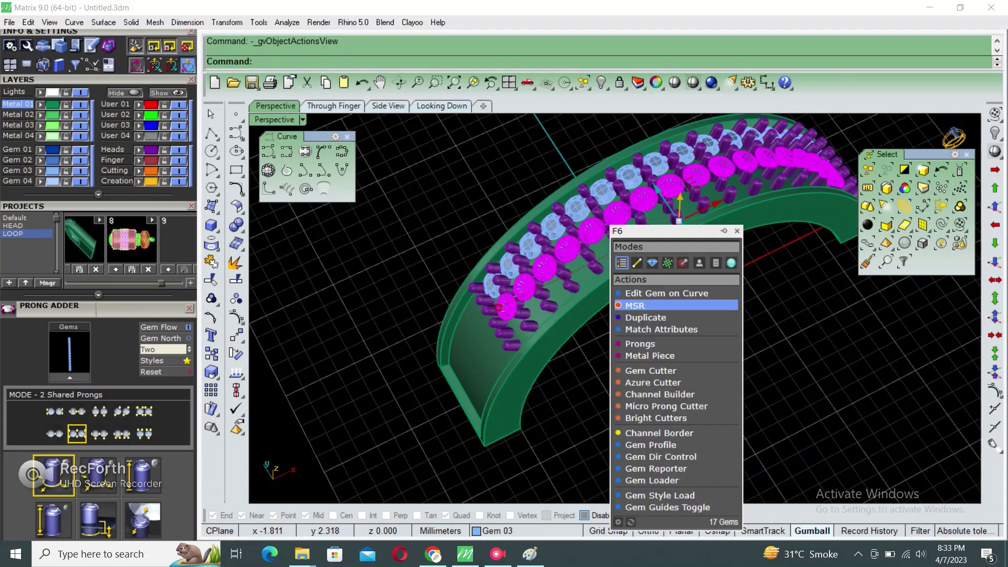
click(666, 293)
right_drag(493, 324, 578, 308)
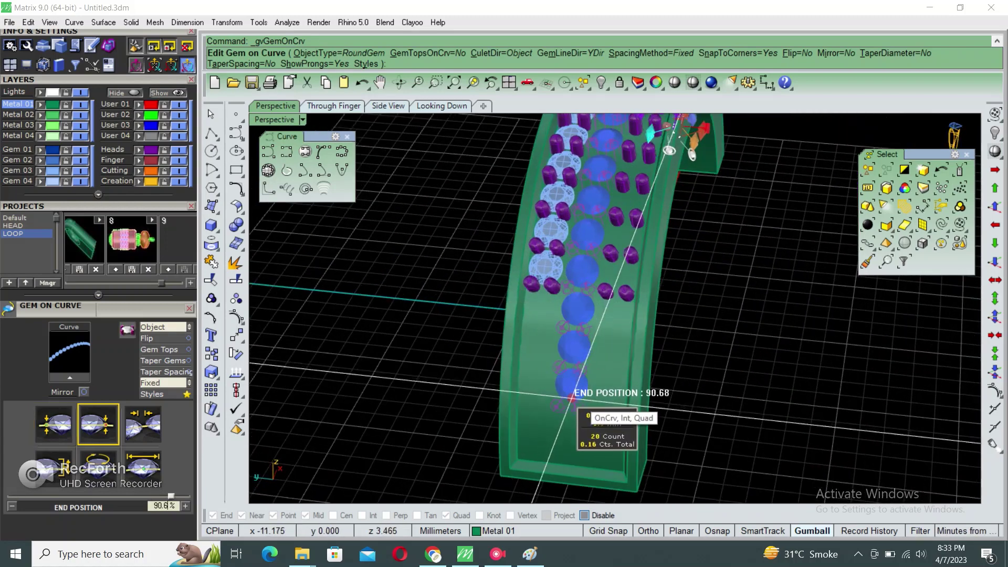
drag(578, 307, 583, 374)
right_drag(583, 374, 630, 334)
scroll(603, 399, up, 3)
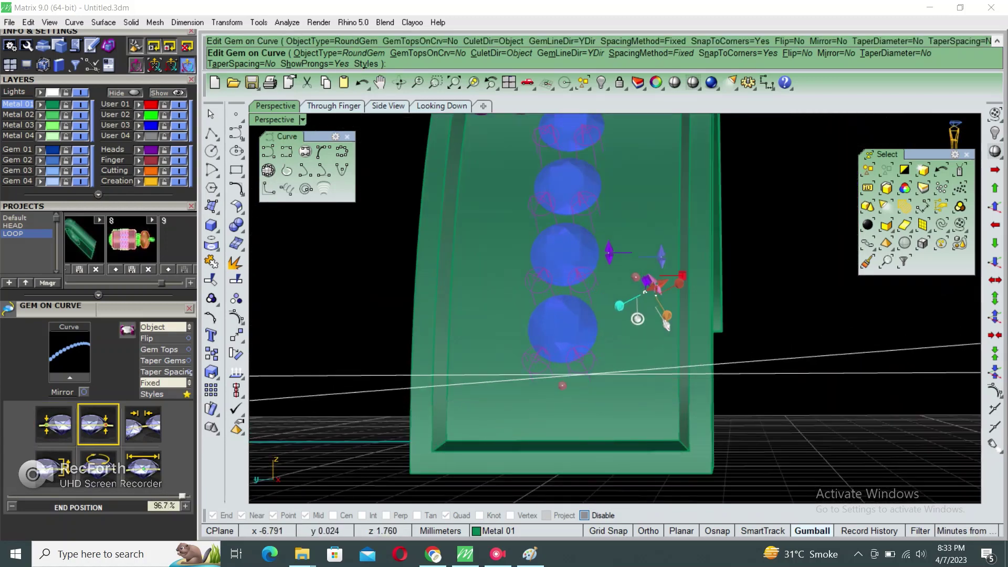
drag(558, 387, 565, 441)
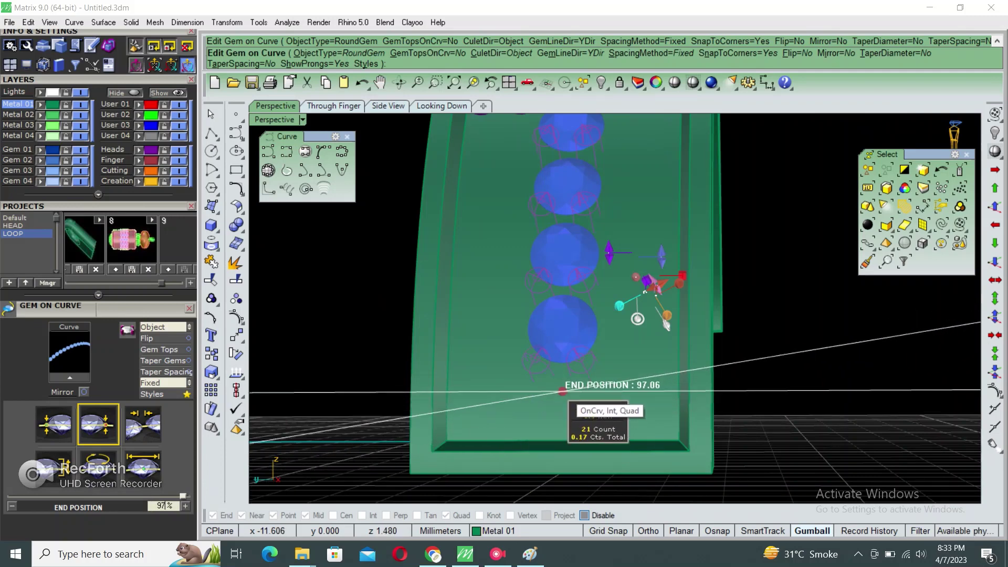
key(Return)
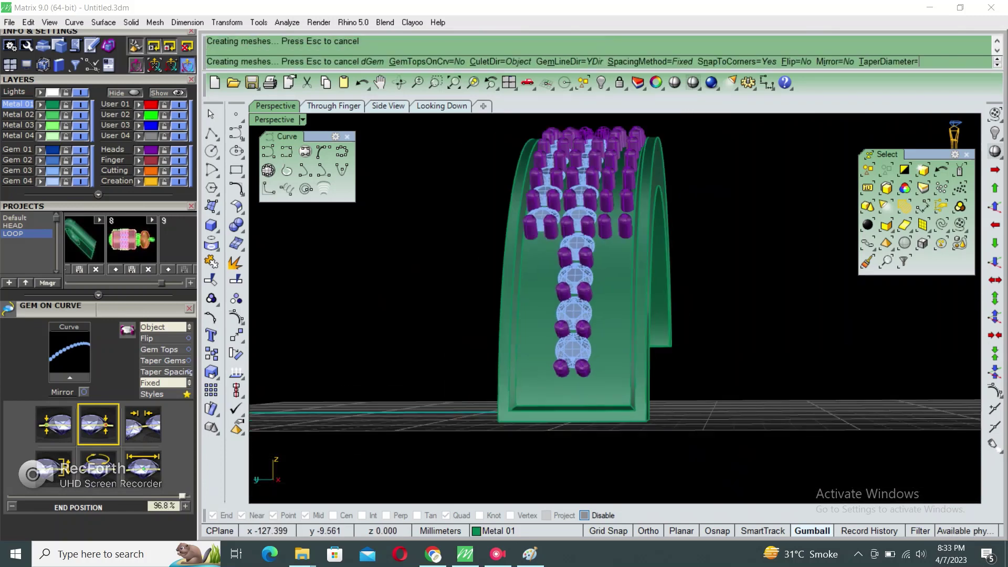
- Delete the leftover row and copy the new row with prongs 1.45 mm to each side
key(Delete)
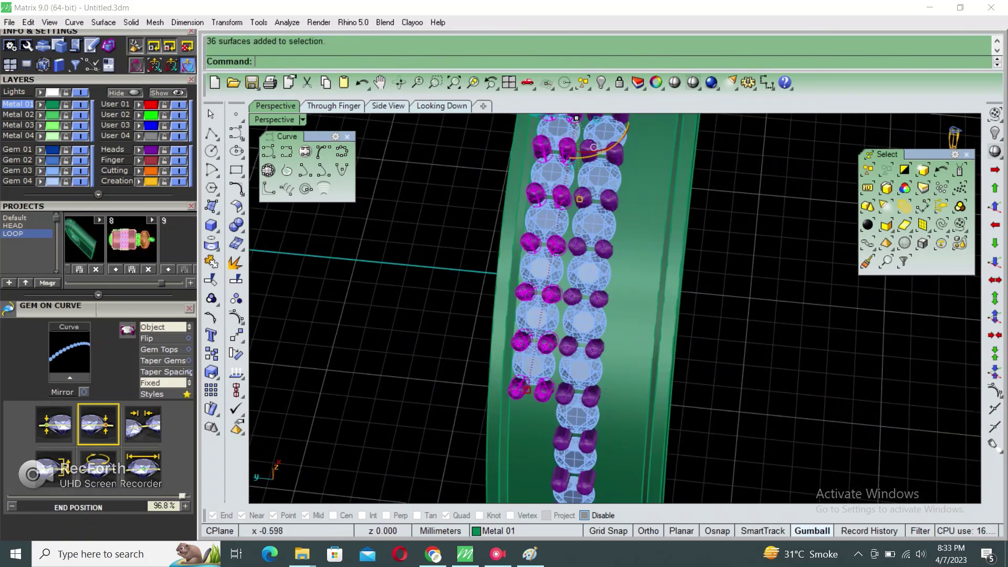
key(Delete)
click(905, 206)
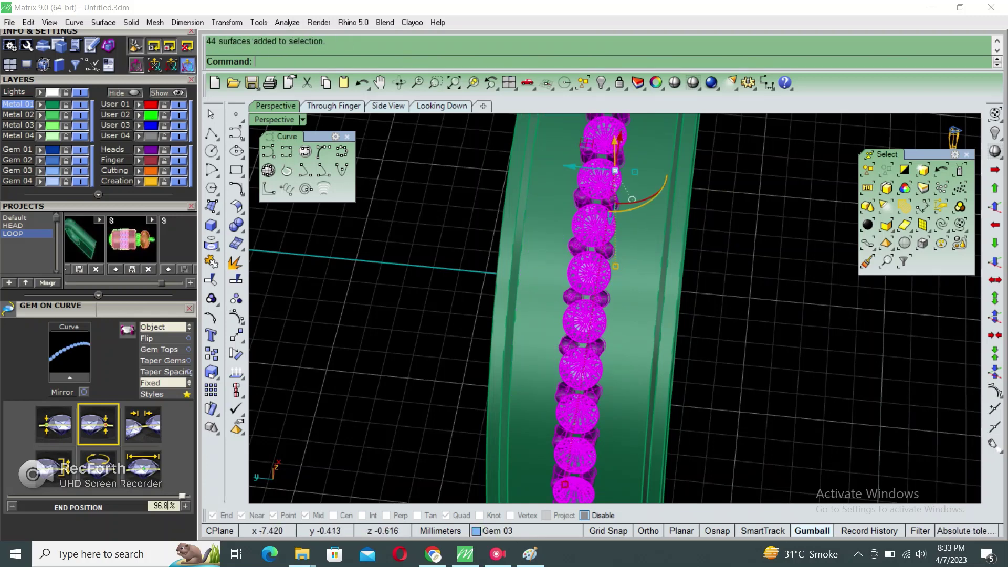
text(Copy)
click(644, 292)
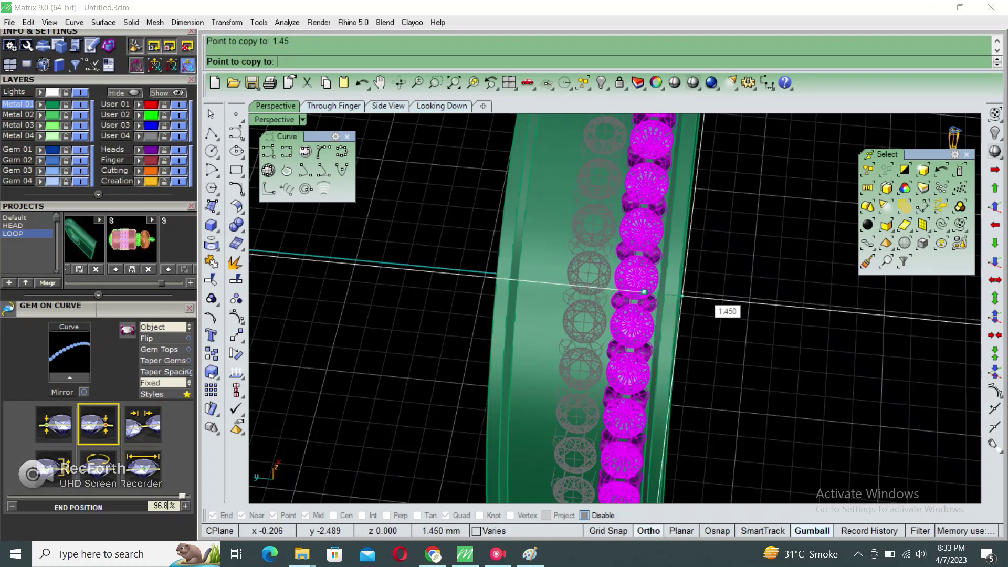
key(Return)
click(604, 286)
key(Return)
key(Return)
click(687, 296)
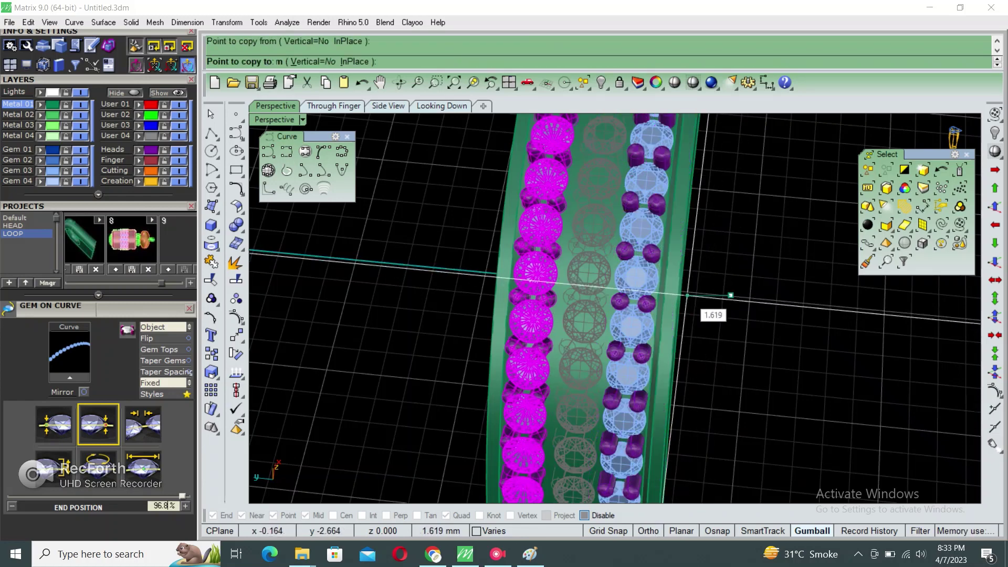
text(13)
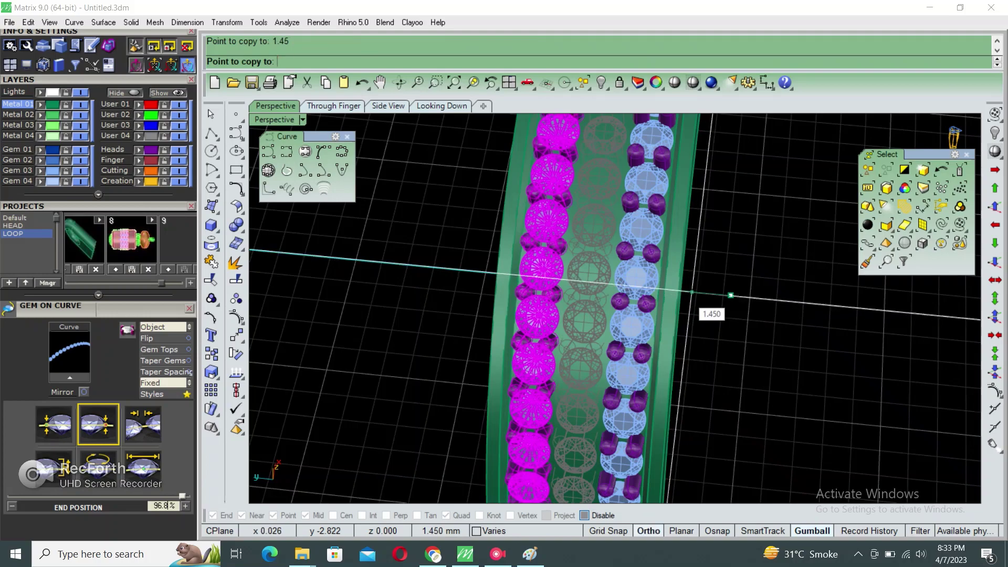
key(Return)
key(Return)
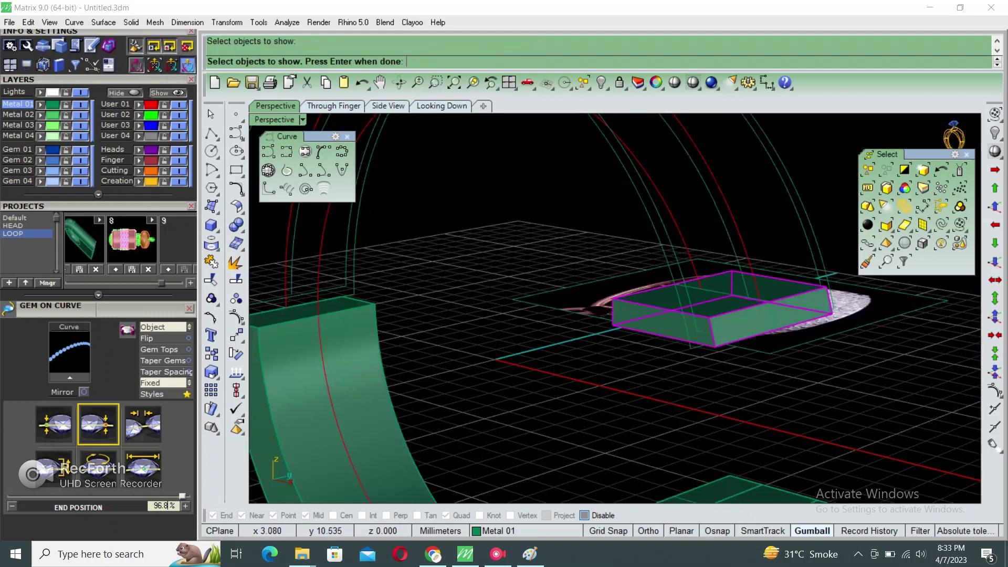
- Add gem cutters under every gem with a lower depth of -500%
key(Return)
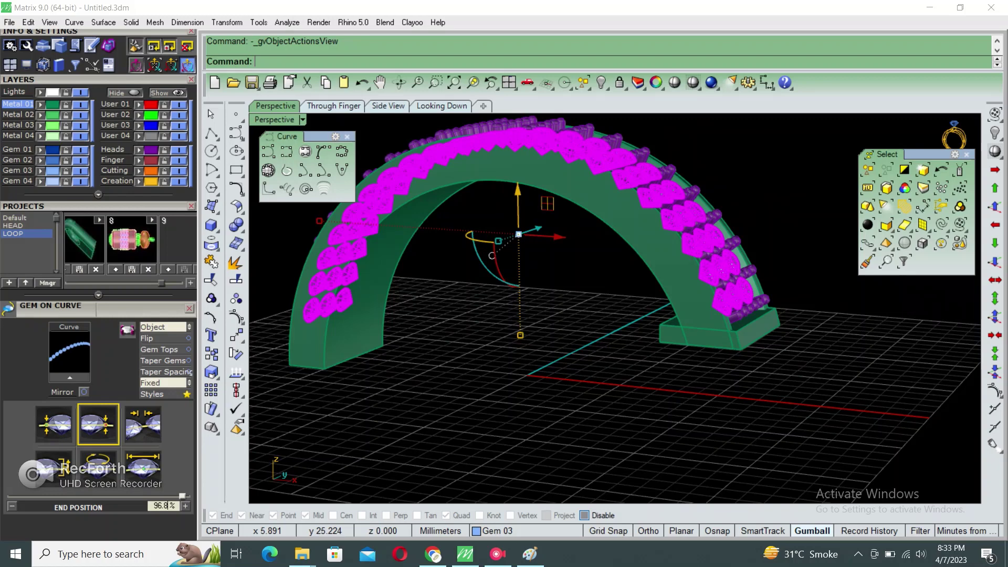
click(840, 380)
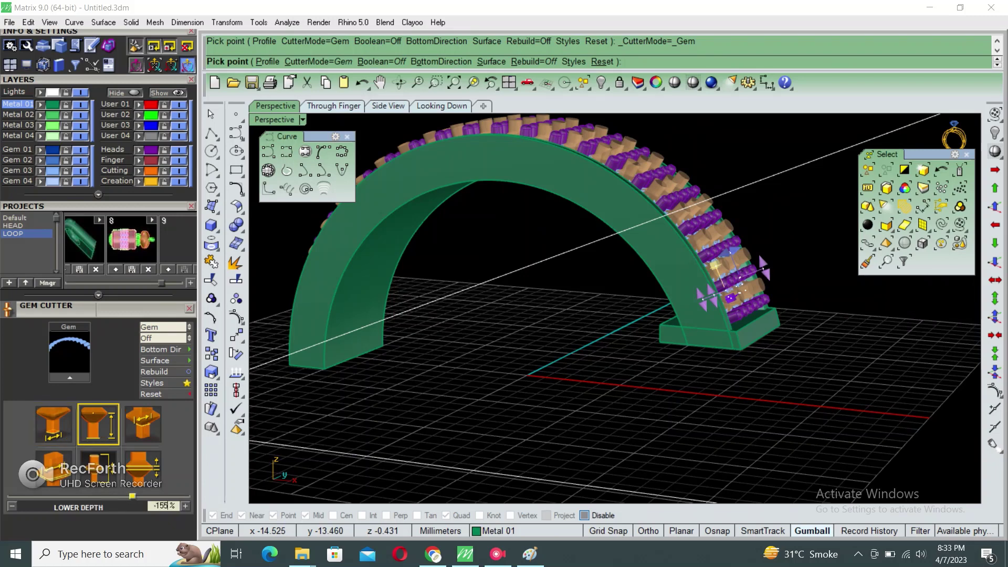
key(Return)
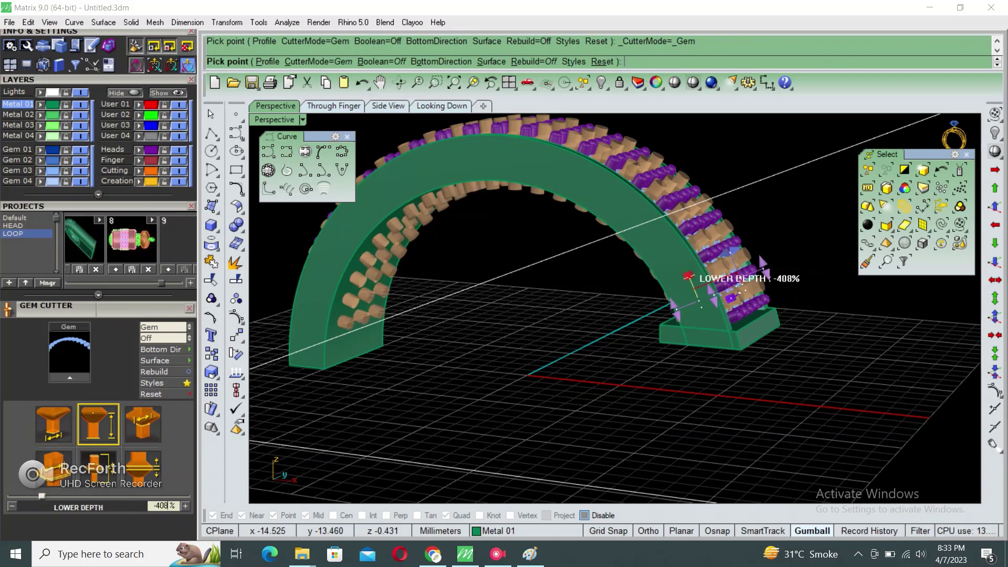
key(Return)
key(Return)
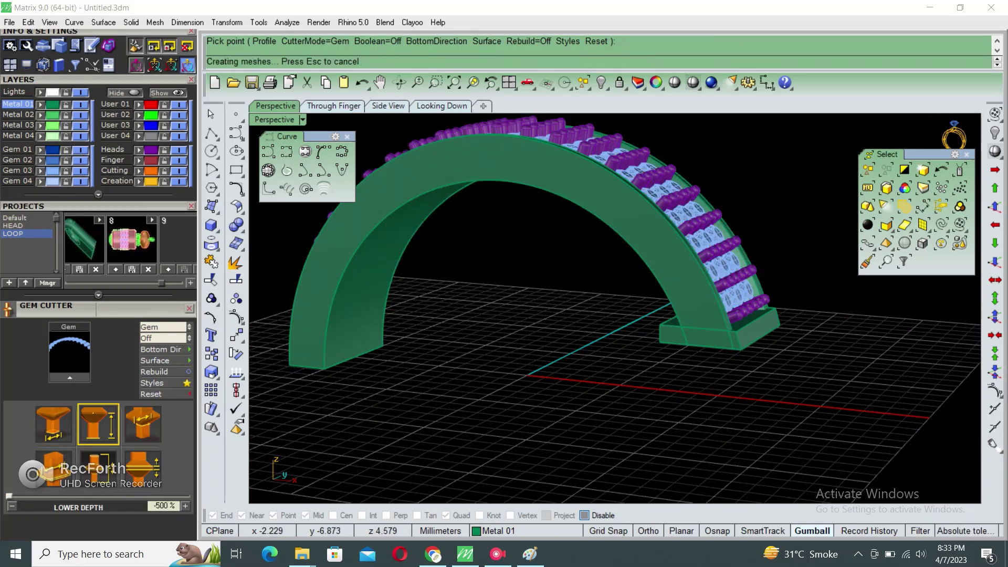
- Subtract the cutters from the green band with BooleanDifference
right_drag(578, 262, 577, 326)
click(698, 247)
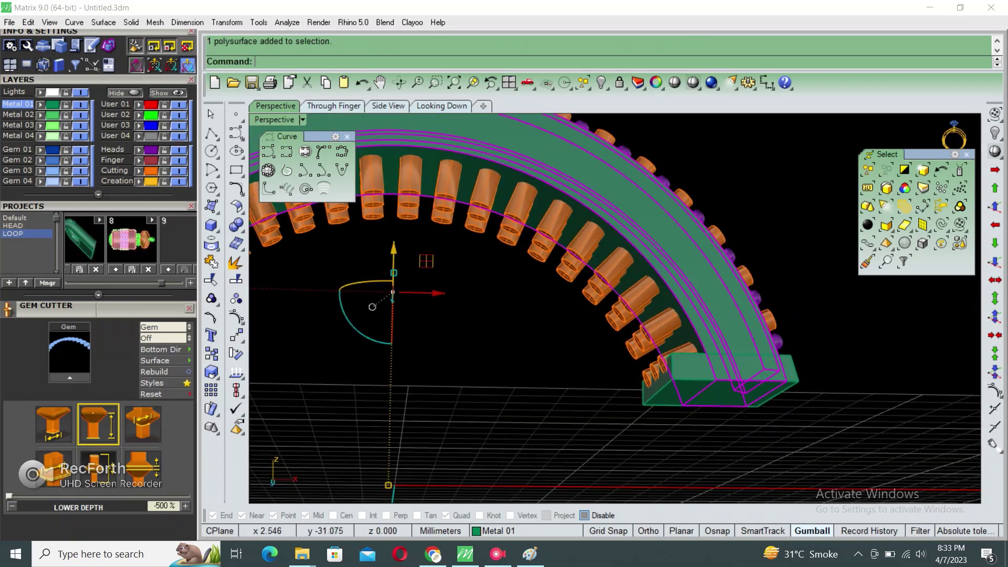
text(bd)
key(Return)
key(Return)
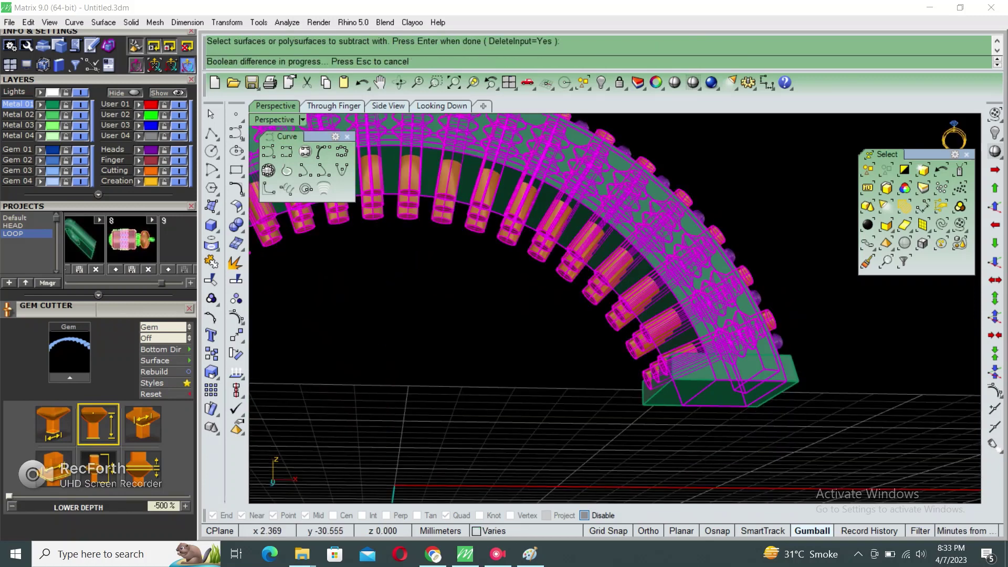
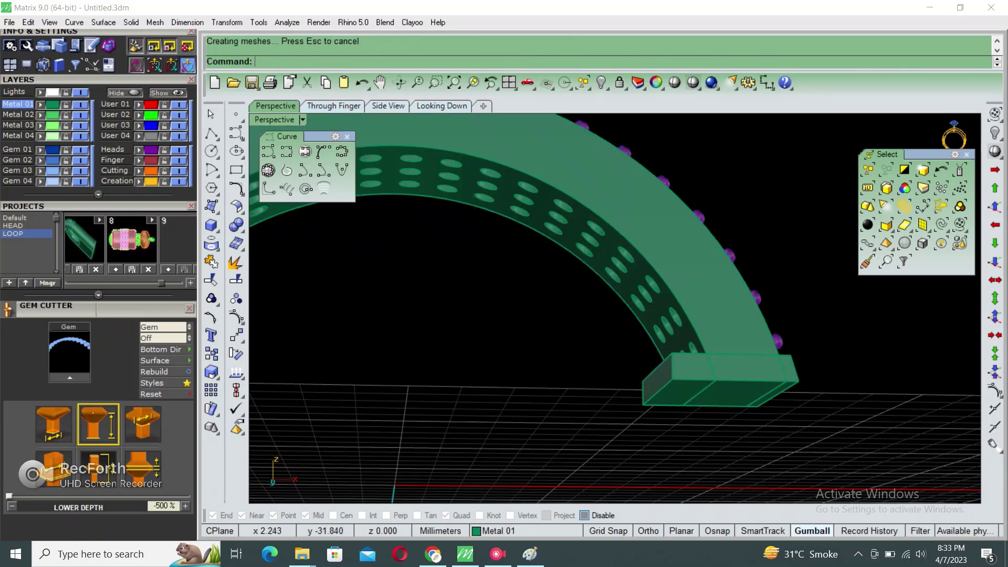
- Duplicate the band panel's inner edges as curves with DupEdge, then select the panel surface
scroll(614, 310, down, 5)
mouse_move(578, 316)
right_down()
mouse_move(498, 294)
mouse_move(472, 315)
right_up()
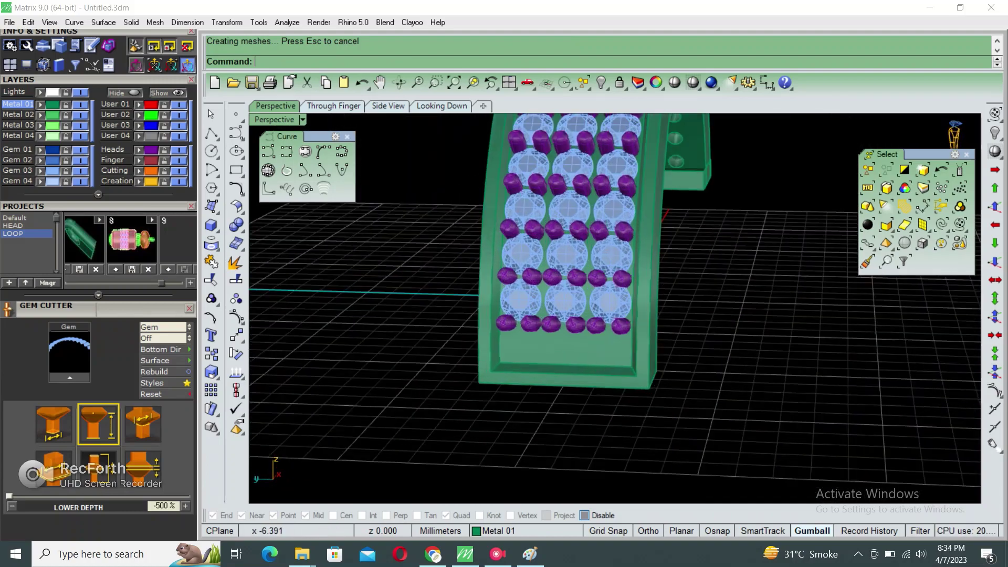
scroll(683, 262, up, 5)
scroll(604, 294, up, 2)
text(DupEdge)
key(Return)
click(693, 236)
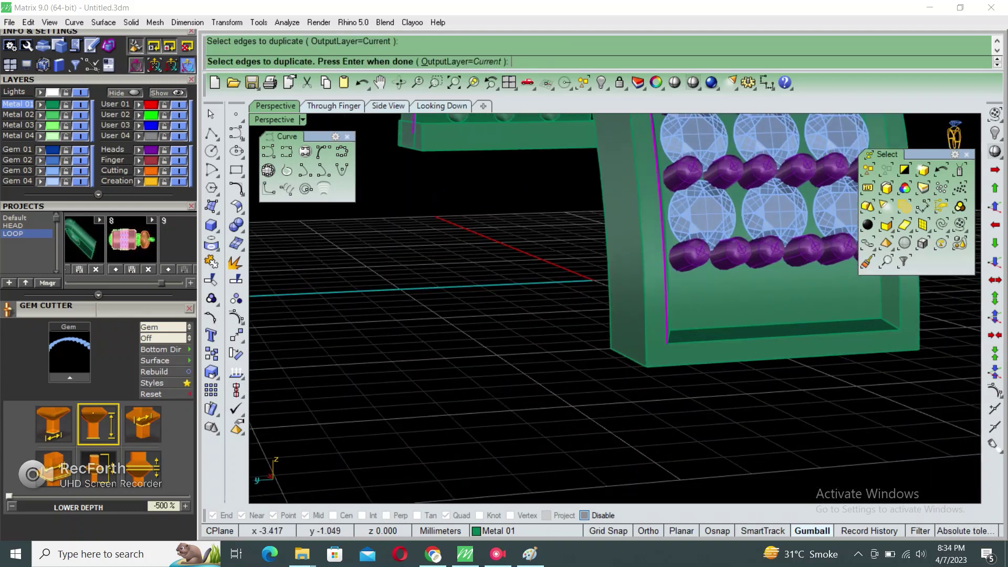
right_drag(693, 236, 577, 236)
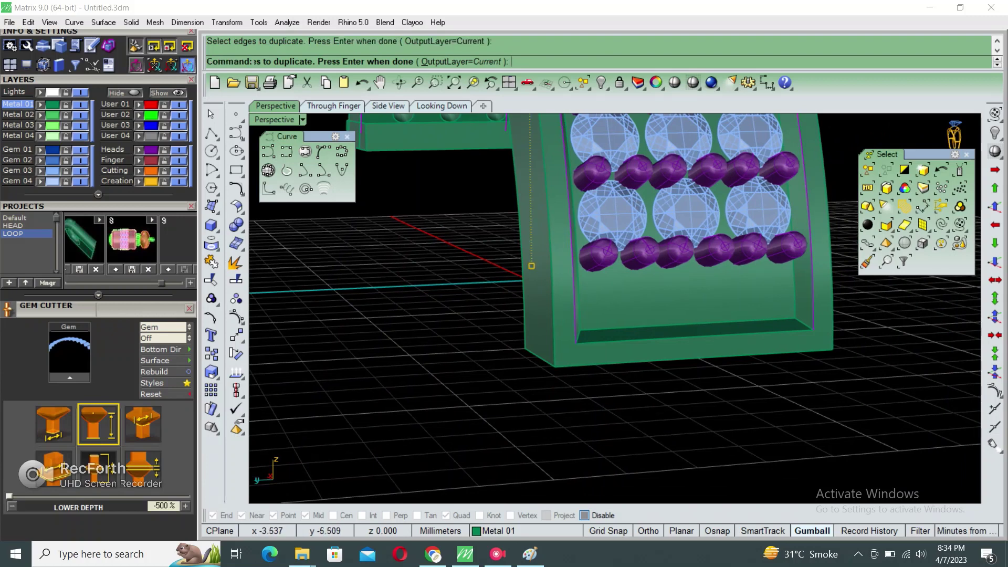
key(Return)
right_drag(531, 265, 507, 275)
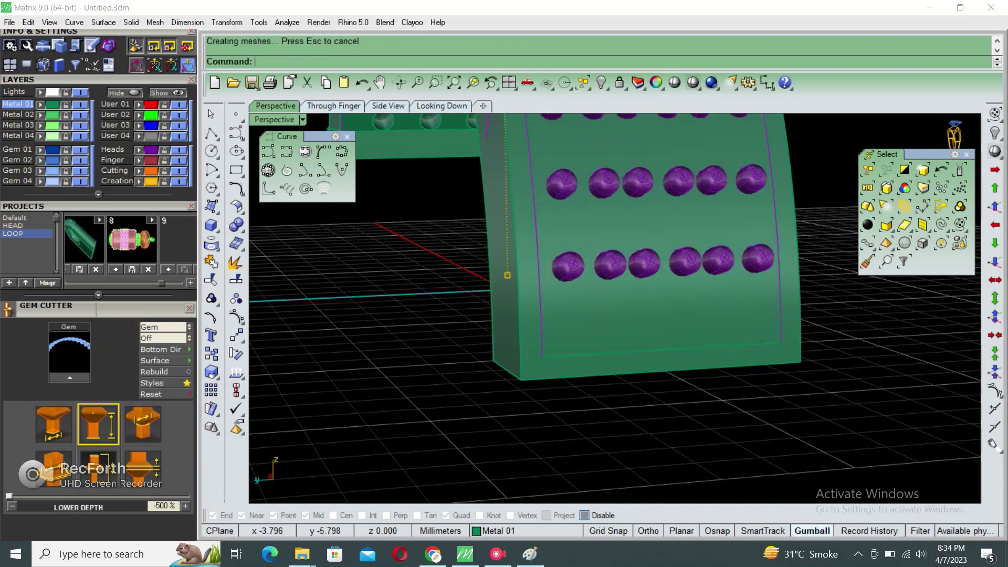
click(507, 274)
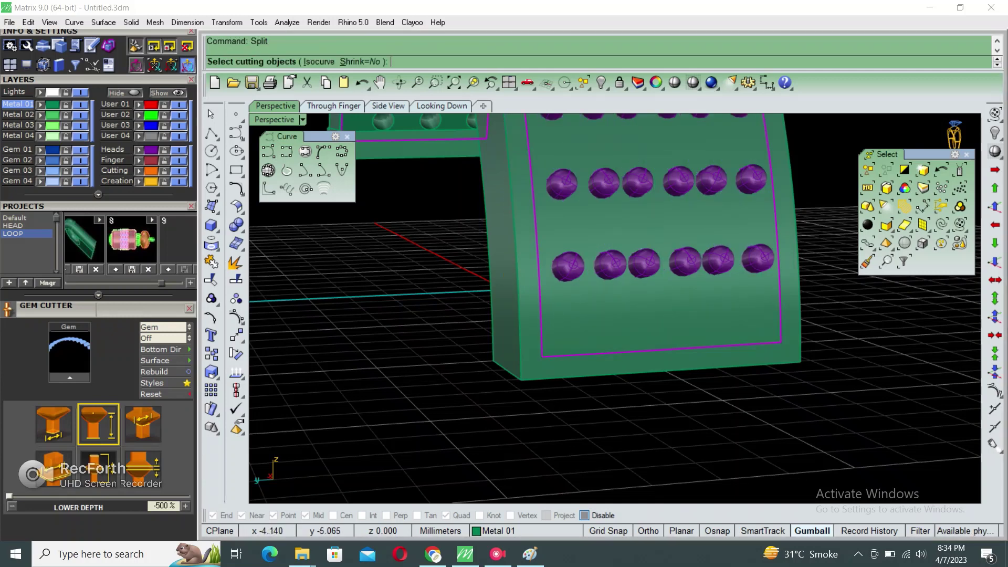
text(I)
- Split the band's inner panel along an isocurve across its lower part
key(Return)
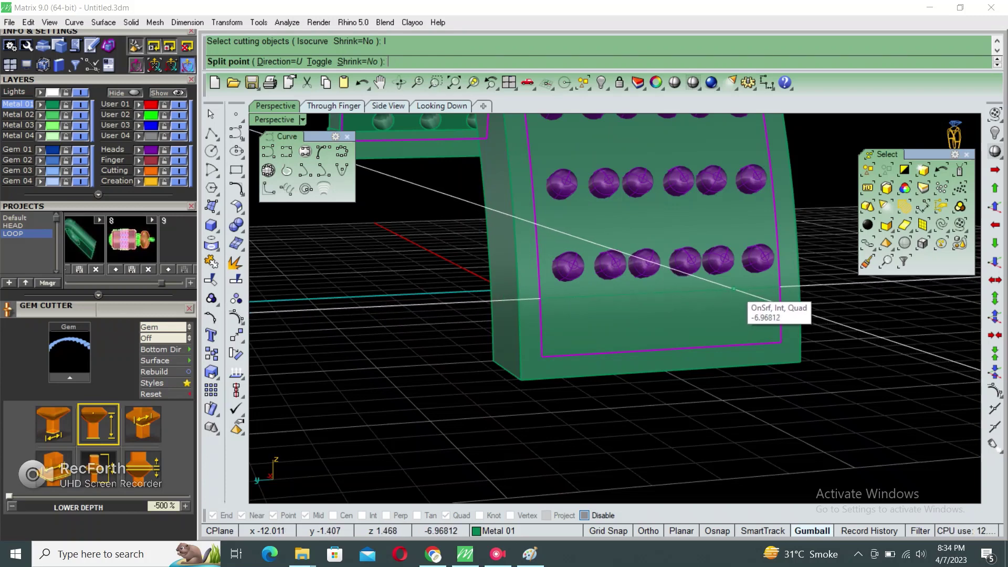
click(743, 302)
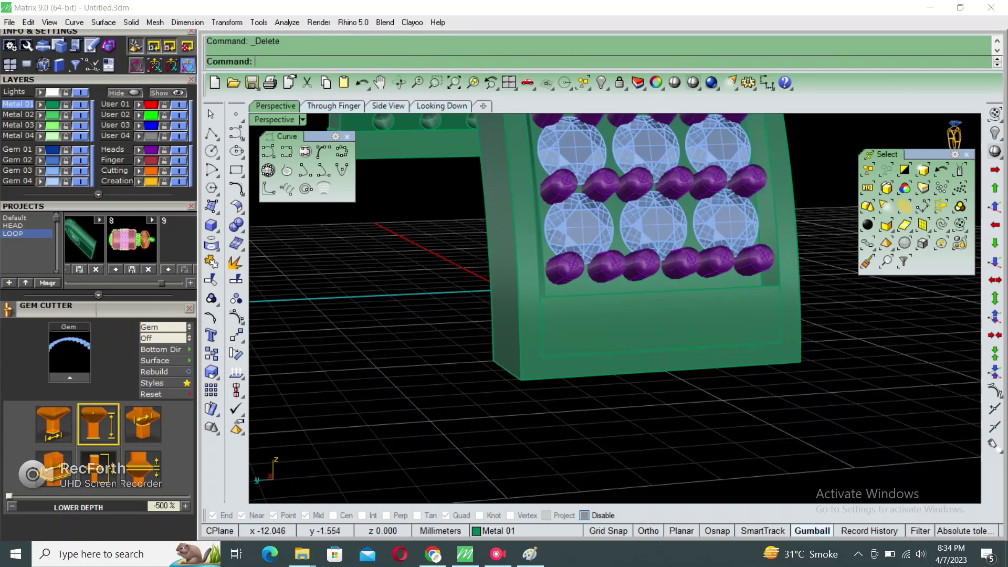
click(678, 320)
- Offset the lower strip into a 0.4-thick solid and frame the whole ring
text(offsetsrf)
key(Return)
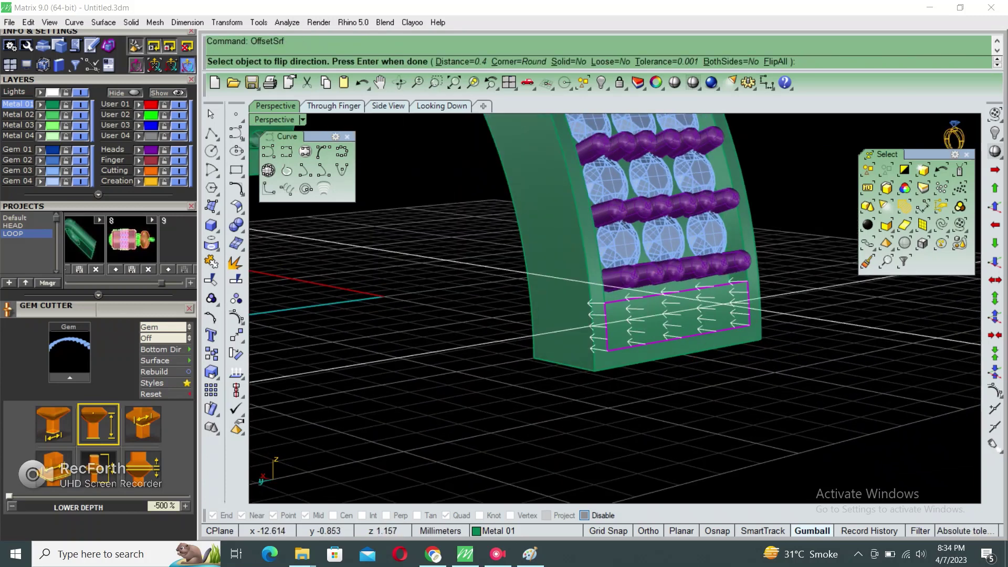
text(s)
key(Return)
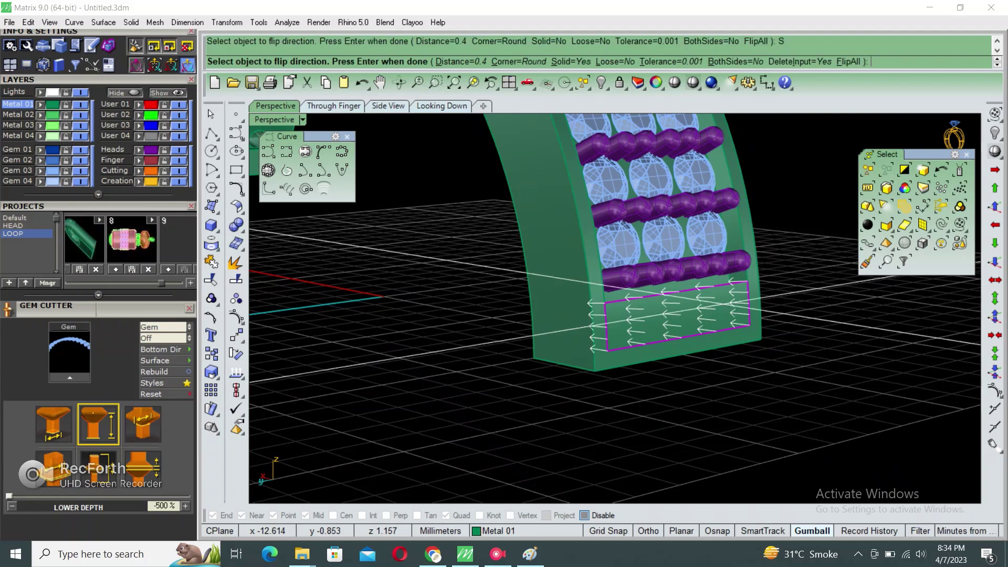
key(Return)
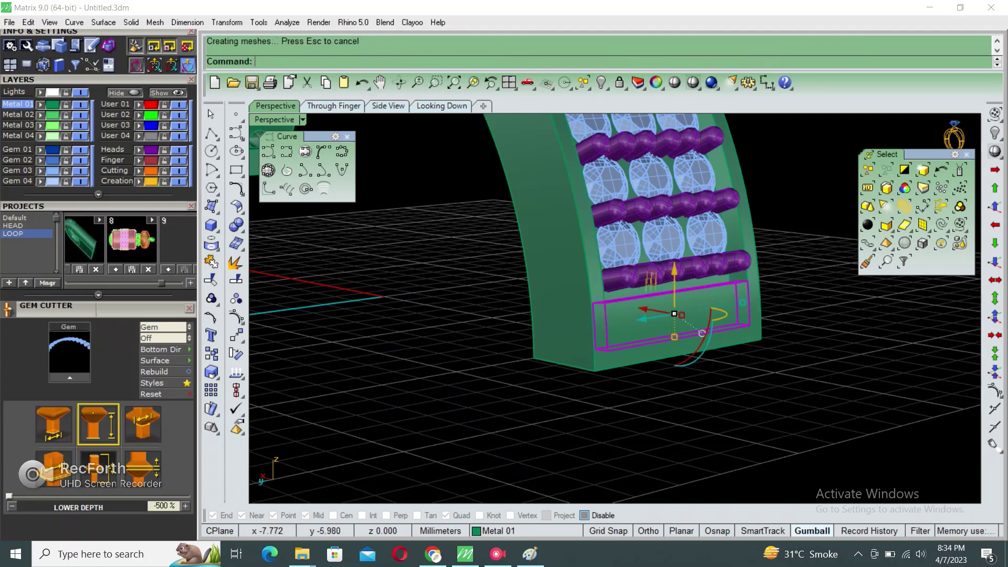
key(ctrl+shift+e)
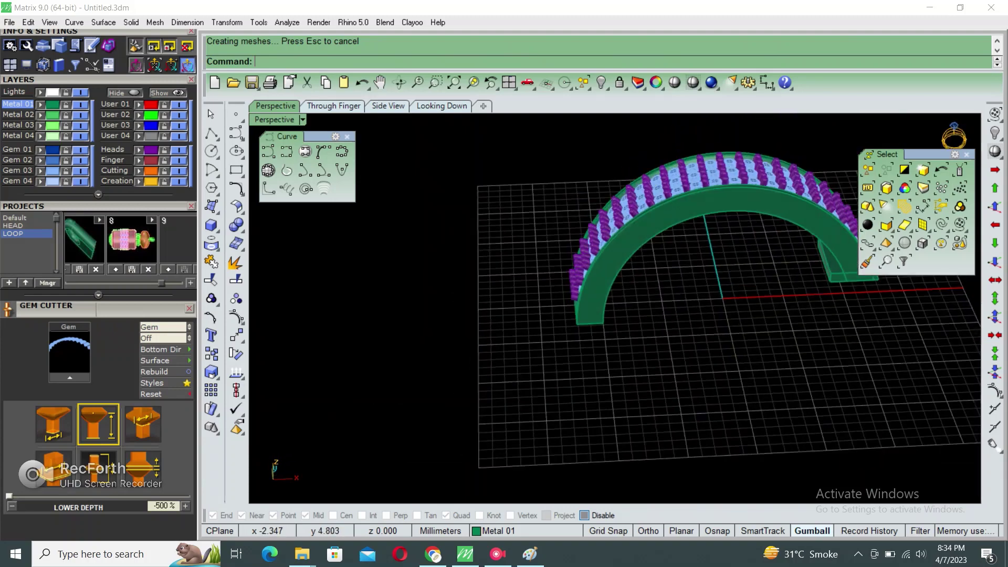
- Group all ring parts, show the C-shank and maximize the Through Finger view
key(ctrl+a)
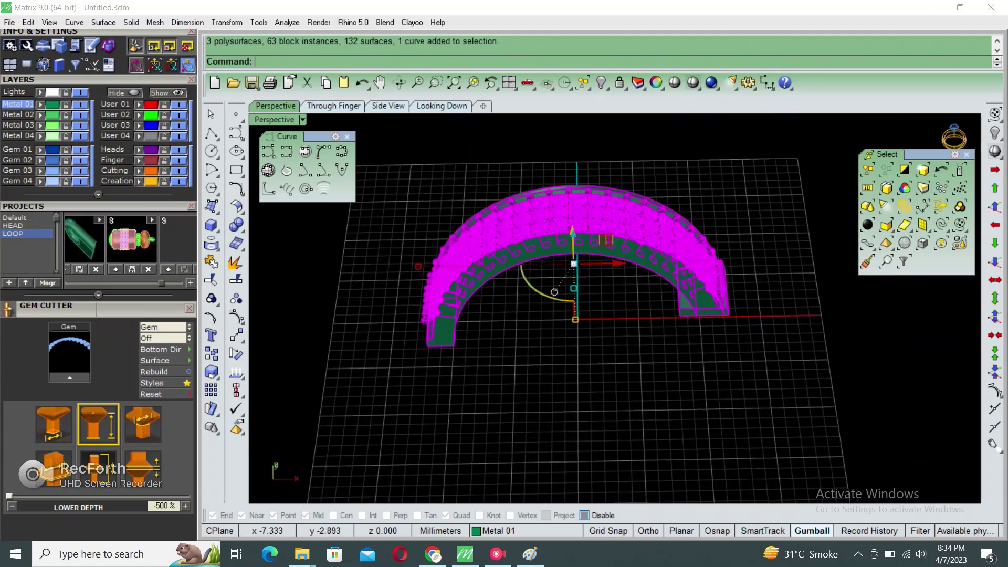
key(ctrl+g)
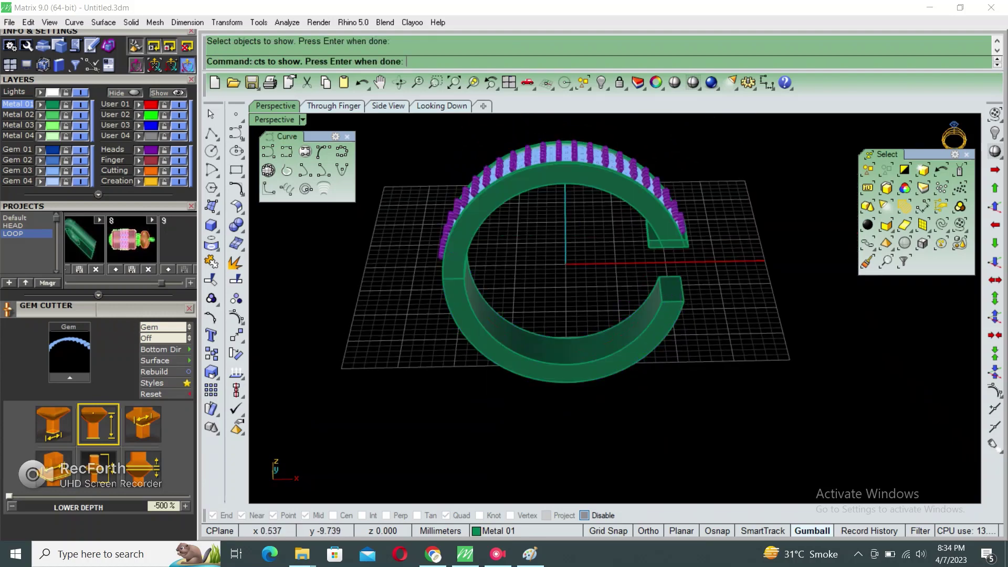
key(Return)
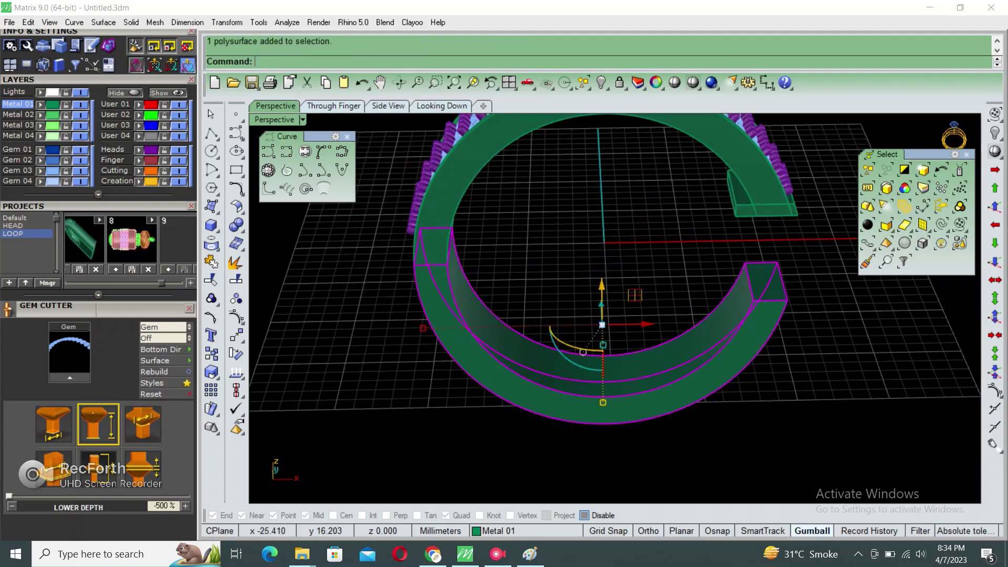
key(ctrl+m)
click(334, 106)
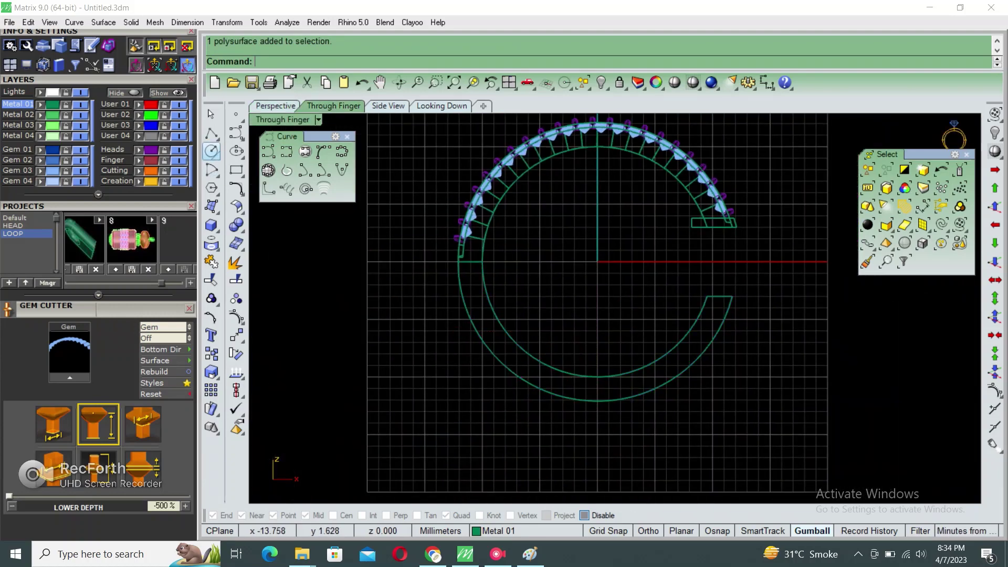
- Draw a circle of size 5 centred at the origin
click(211, 151)
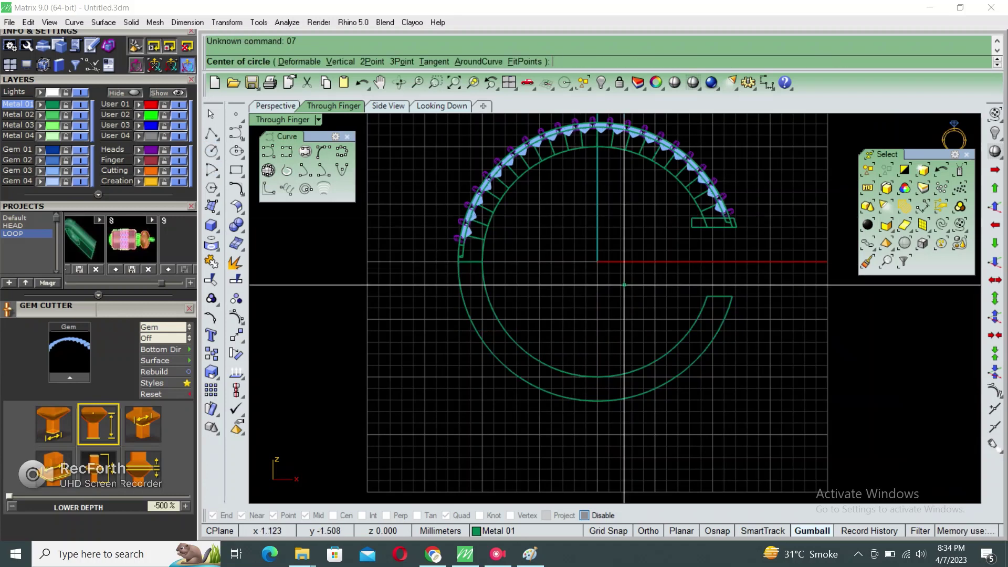
text(0)
key(Return)
text(5)
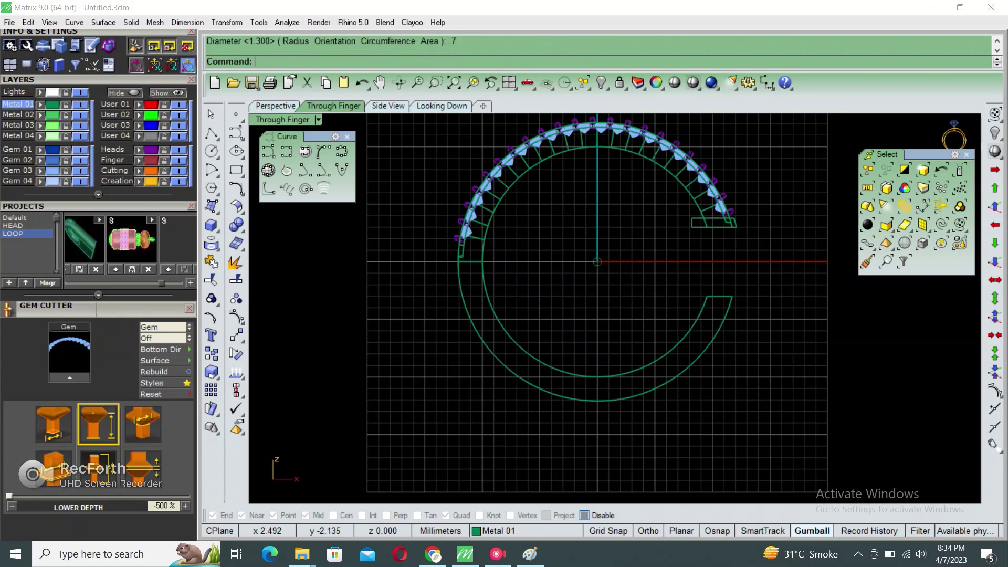
scroll(601, 231, up, 4)
key(Return)
scroll(595, 288, up, 2)
- Offset the circle into a concentric pair and add a point at their centre
text(offset)
key(Return)
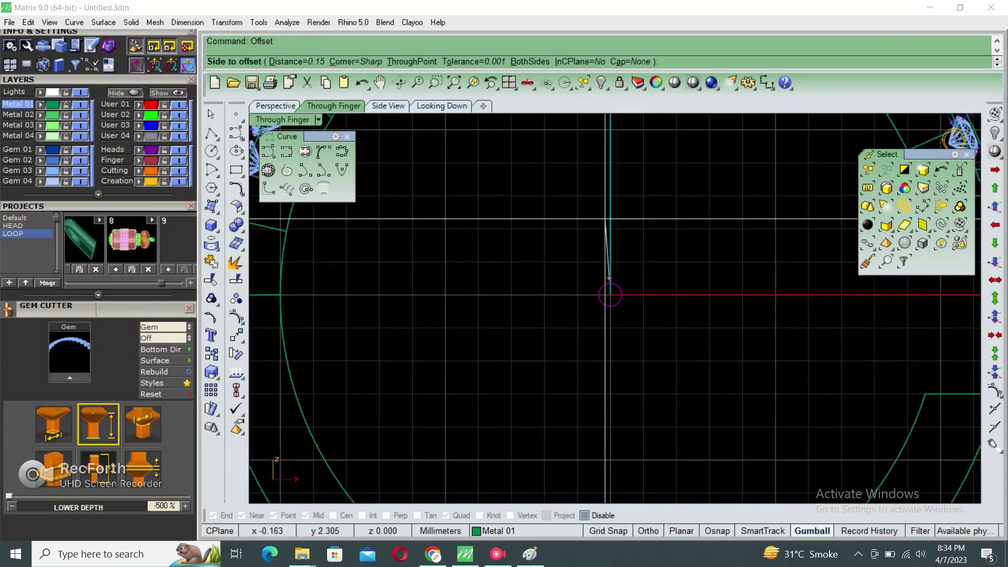
key(Return)
click(609, 284)
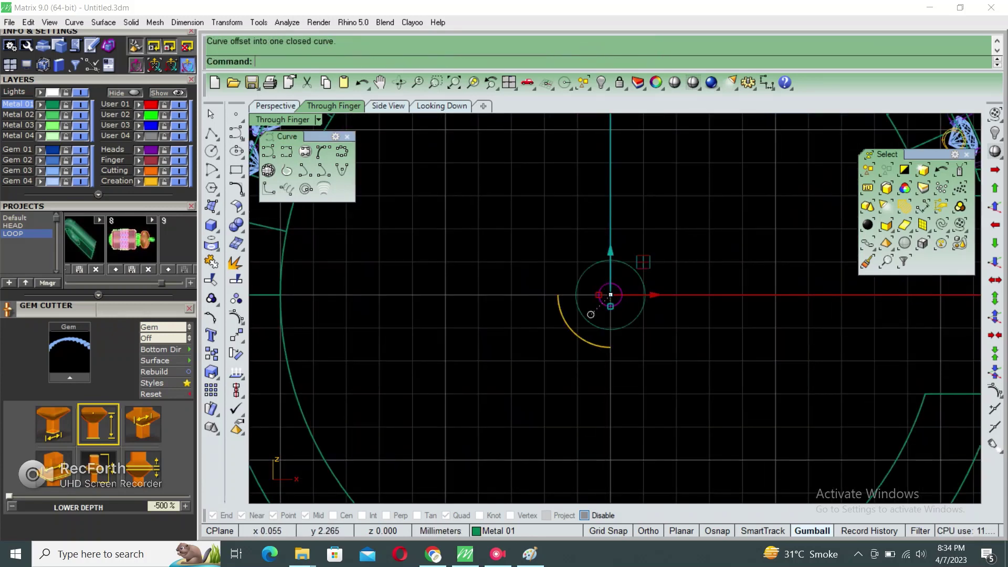
scroll(609, 294, down, 3)
drag(698, 273, 770, 201)
key(Return)
- Move the circle pair onto the band's left side and start scaling from their centre
scroll(729, 250, down, 2)
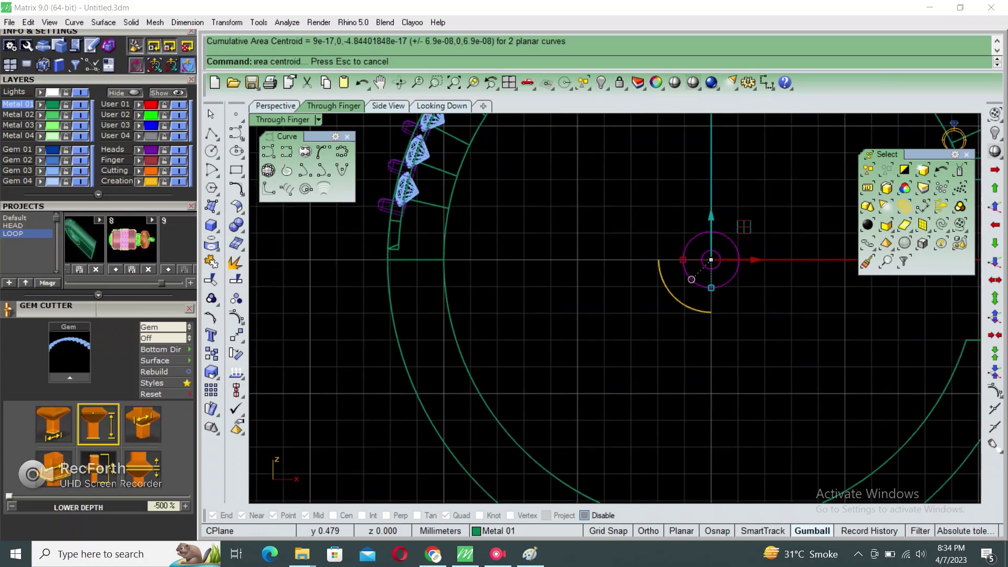
scroll(729, 250, up, 2)
text(m)
key(Return)
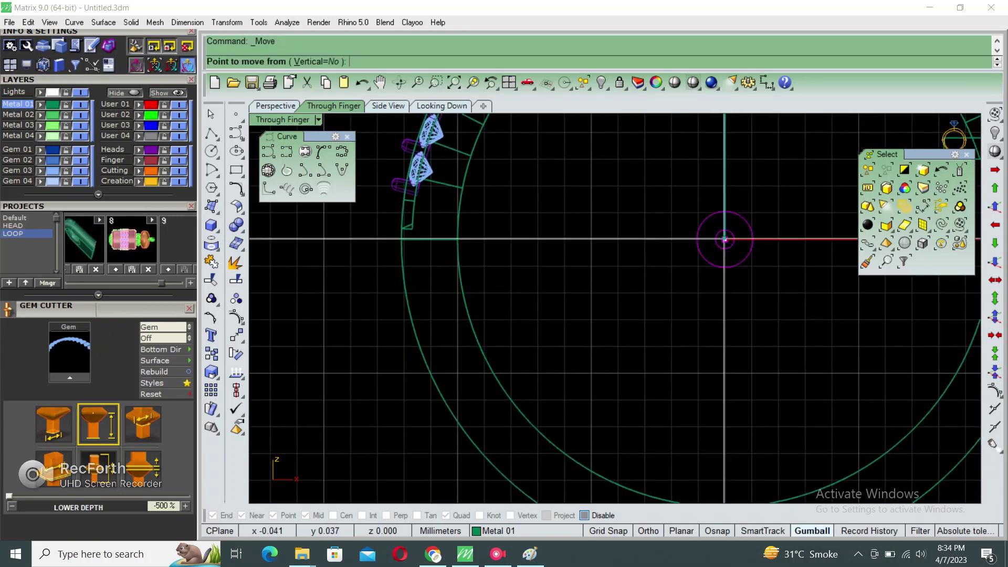
click(725, 239)
scroll(429, 265, up, 2)
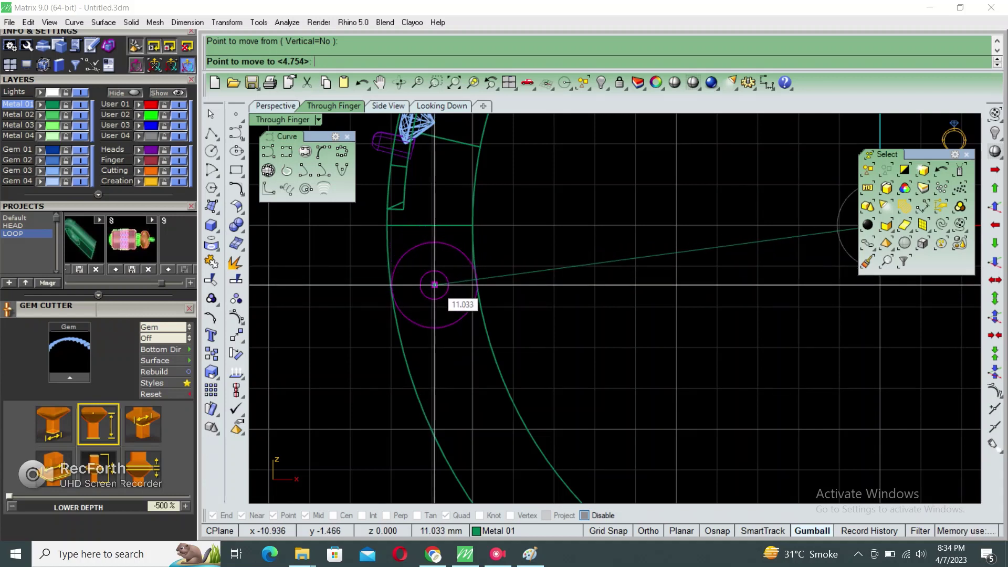
click(435, 286)
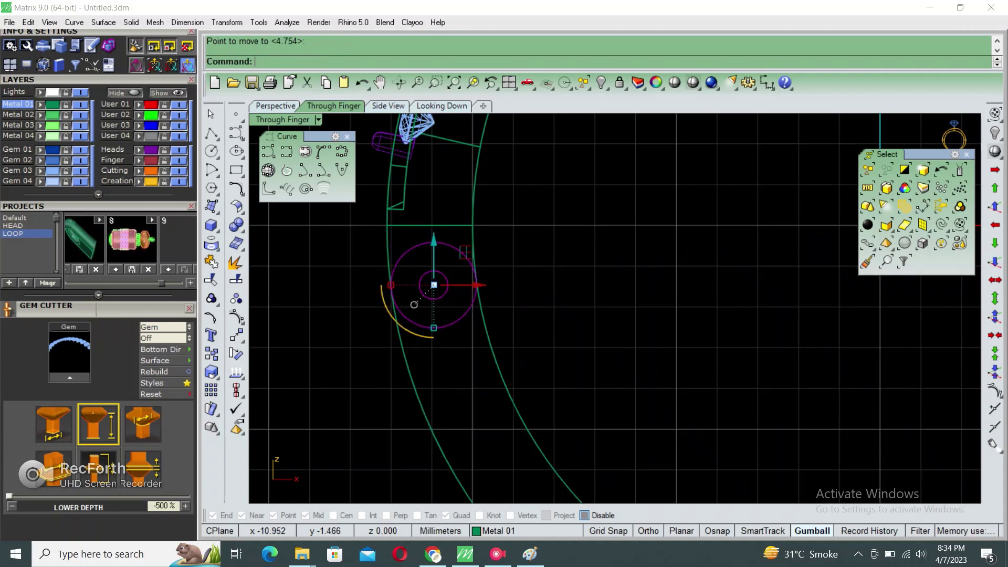
drag(435, 286, 414, 305)
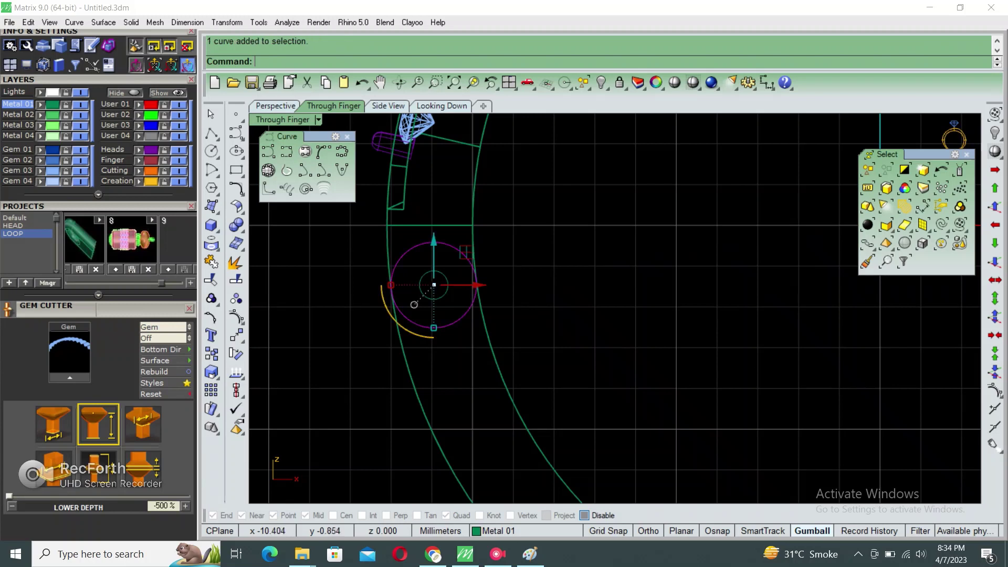
scroll(414, 305, up, 3)
click(449, 283)
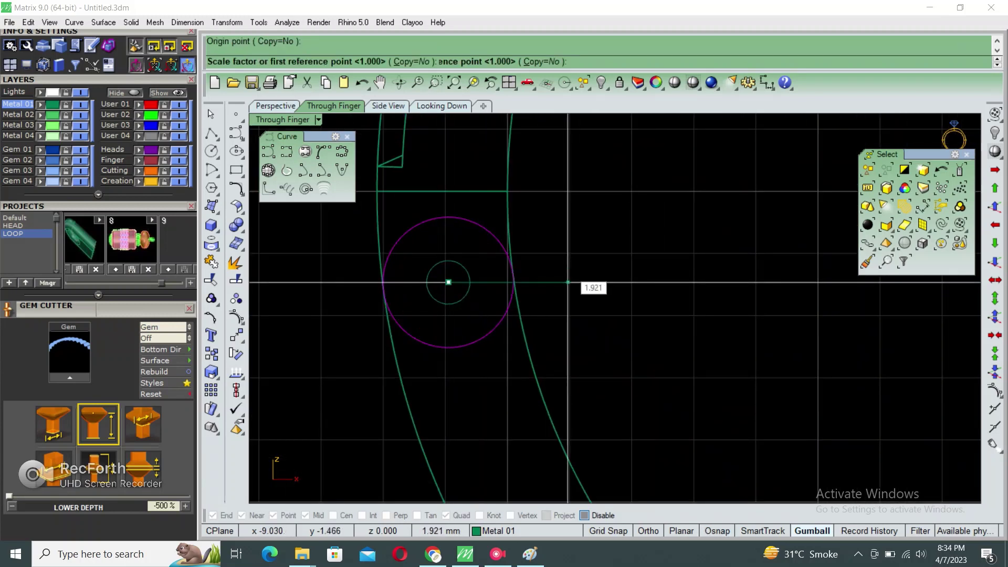
- Finish scaling the circles to the band and offset the outer circle by 0.7
key(F8)
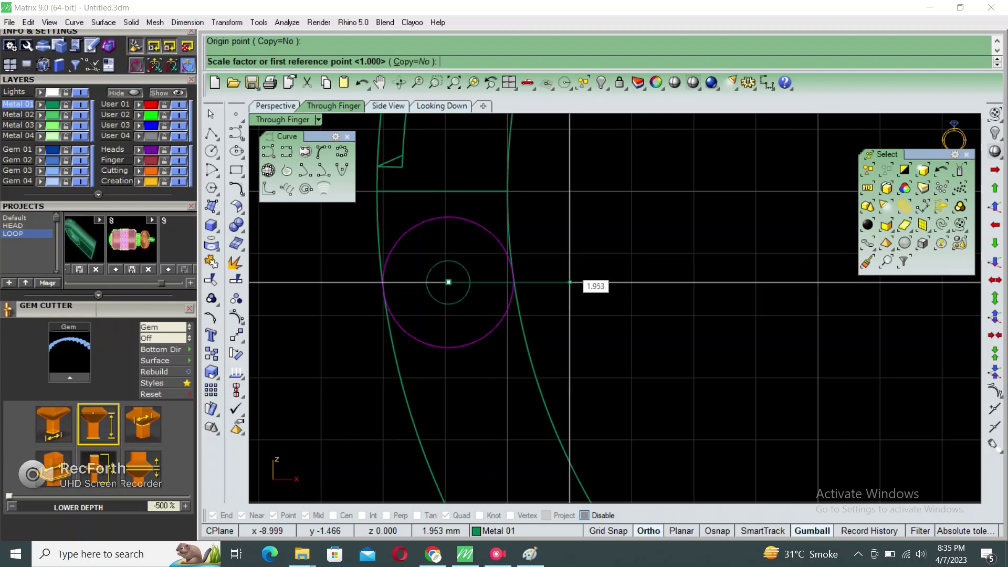
click(569, 282)
click(402, 329)
right_drag(429, 302, 490, 267)
text(o)
key(Return)
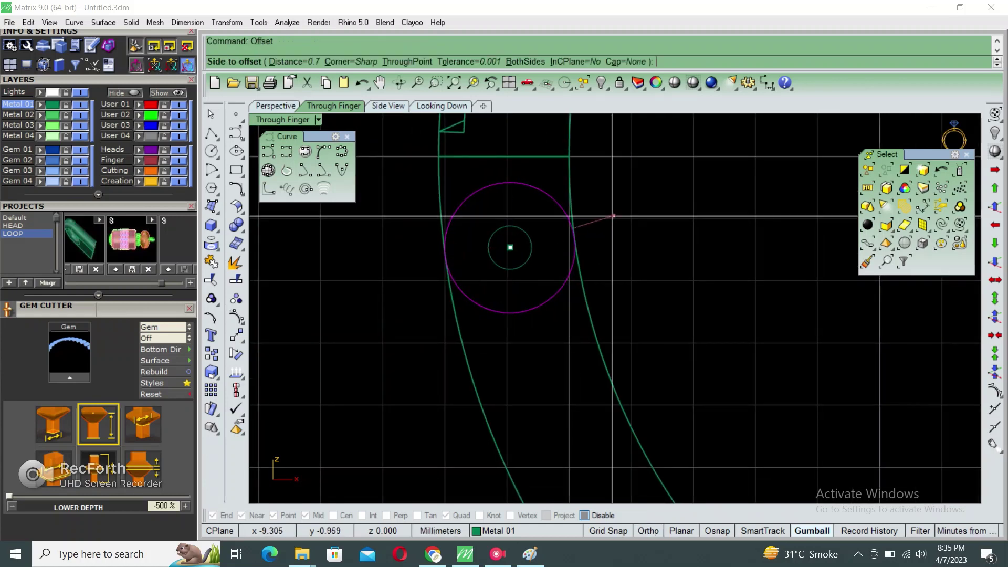
text(.7)
key(Return)
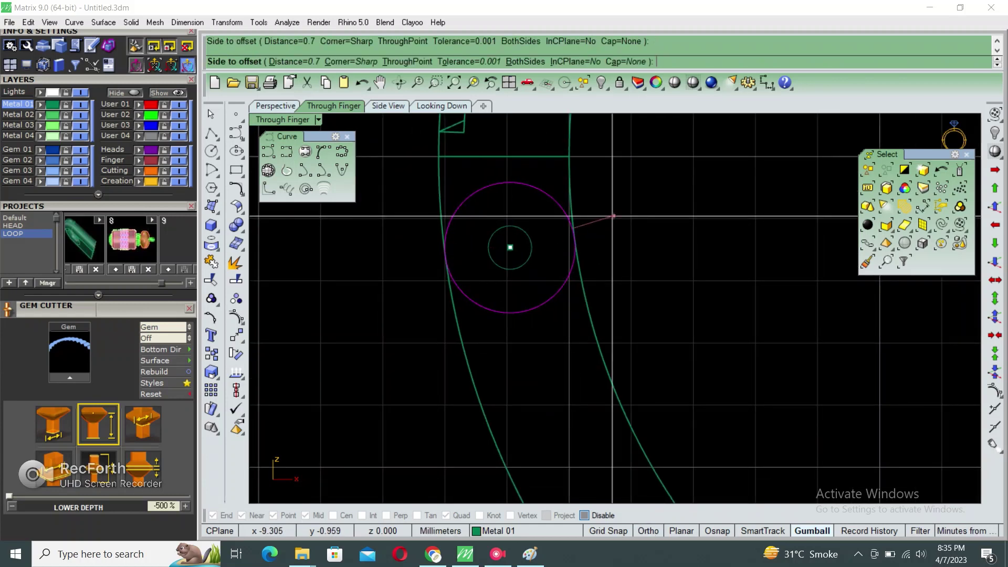
click(614, 216)
- Move the hinge circles and centre point to their new position
scroll(551, 226, down, 2)
drag(450, 146, 720, 333)
scroll(578, 237, up, 2)
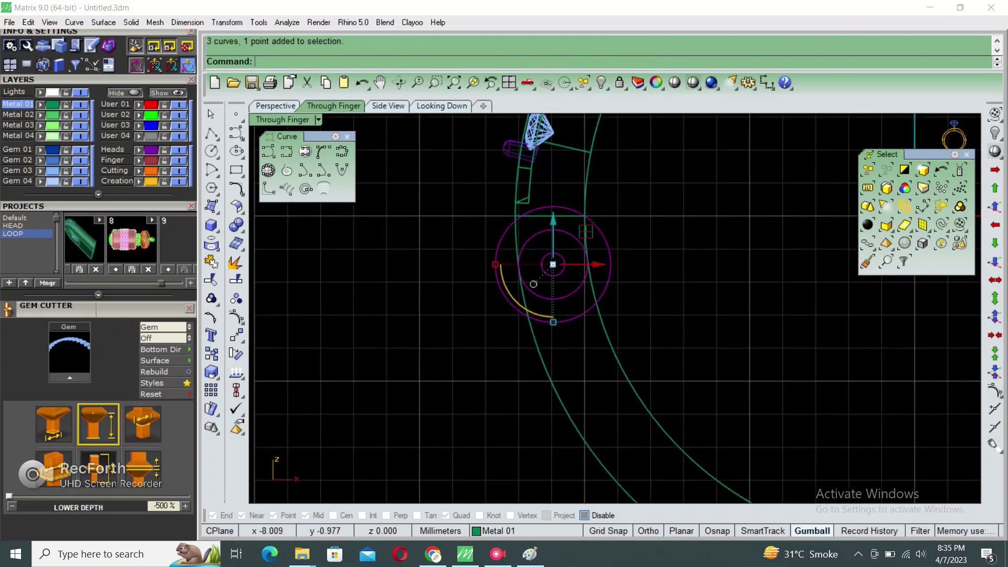
scroll(534, 284, up, 3)
text(m)
key(Return)
click(569, 215)
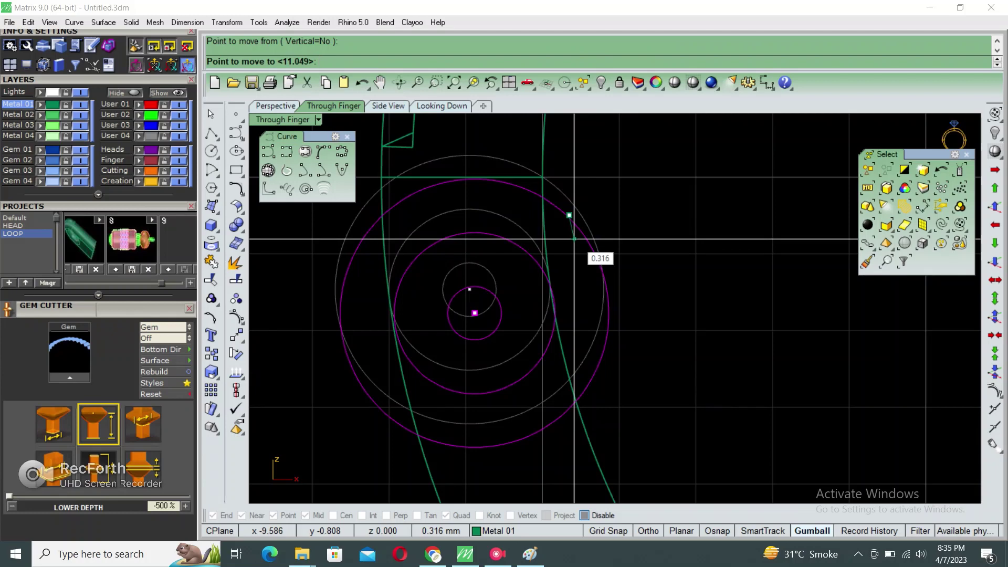
click(573, 240)
scroll(573, 240, down, 3)
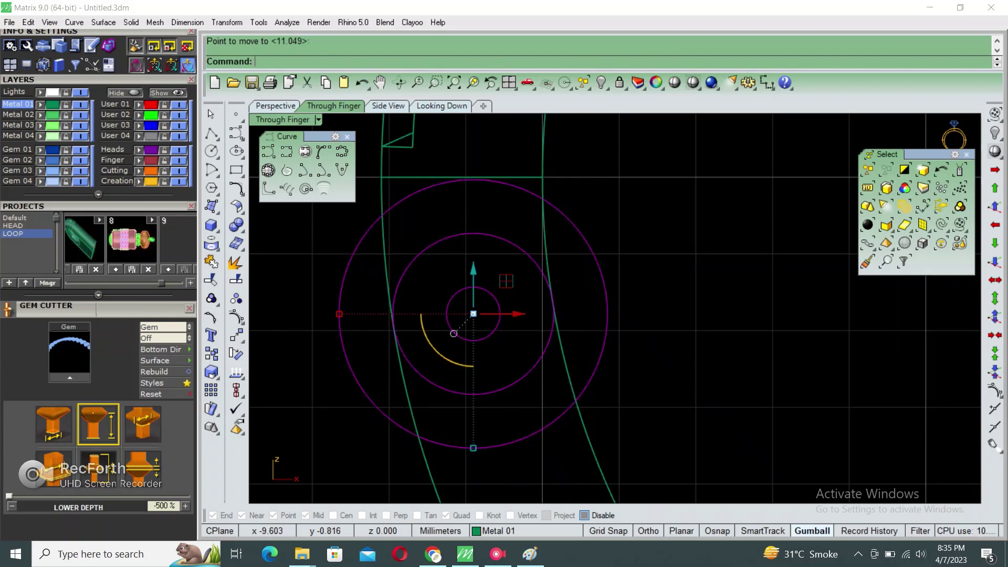
scroll(484, 311, up, 2)
- Enlarge the outer purple circle slightly with a horizontal 2D scale
click(488, 315)
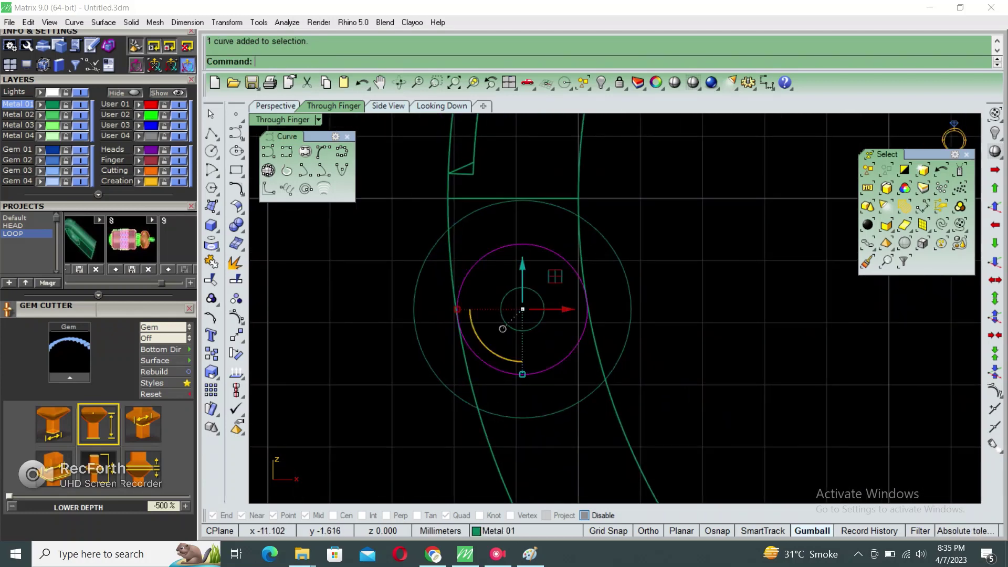
scroll(502, 314, up, 1)
key(ctrl+shift+s)
click(502, 314)
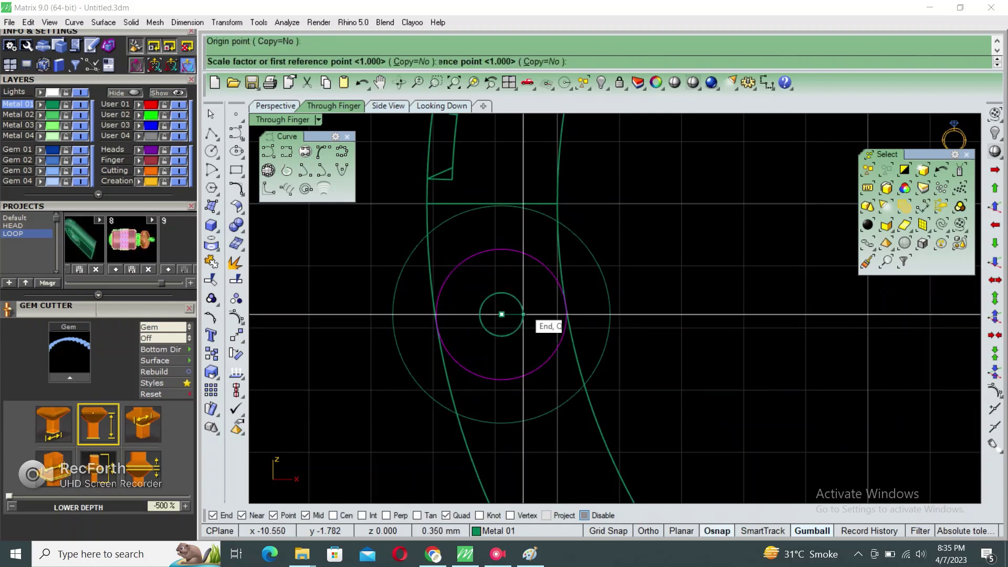
click(618, 314)
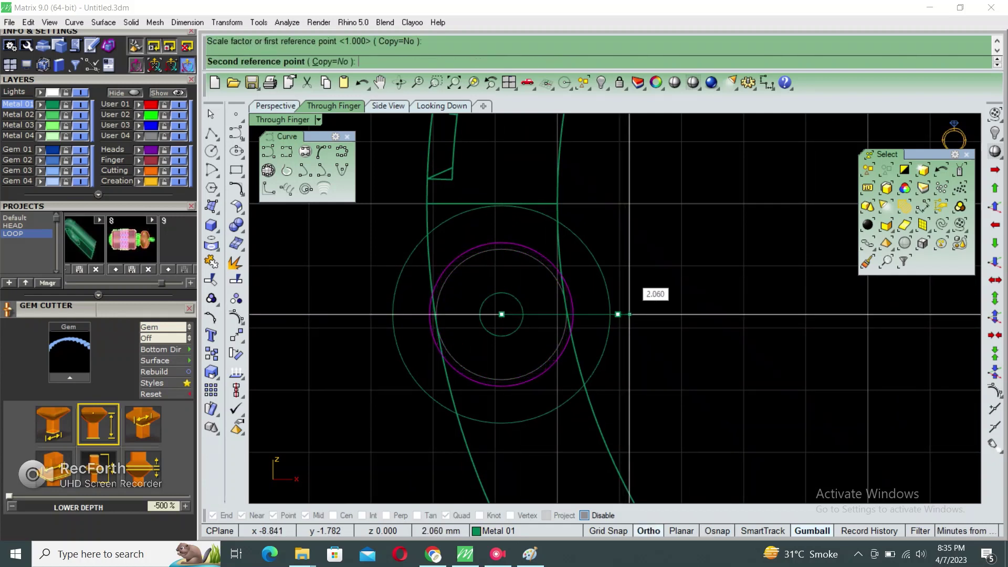
click(630, 314)
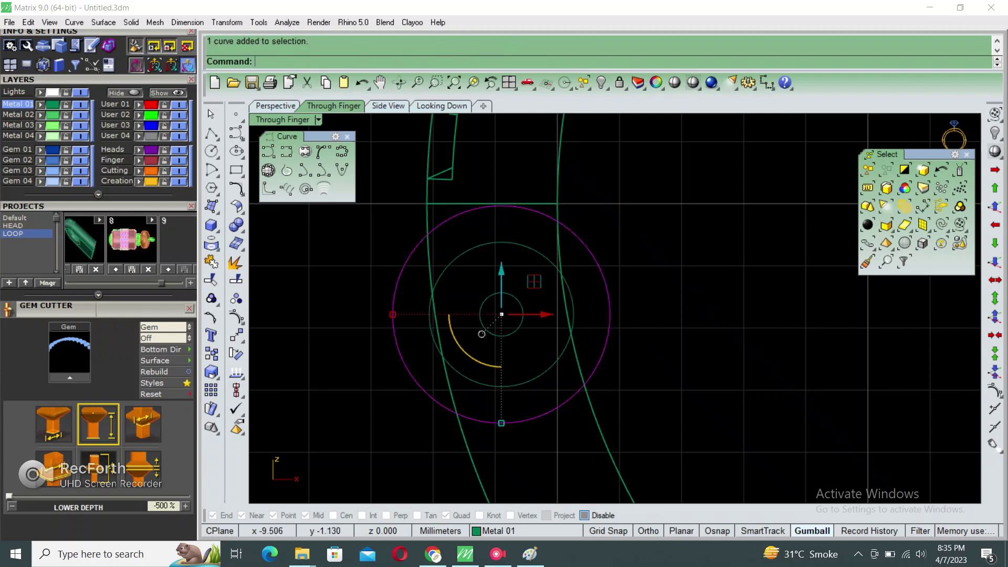
key(Delete)
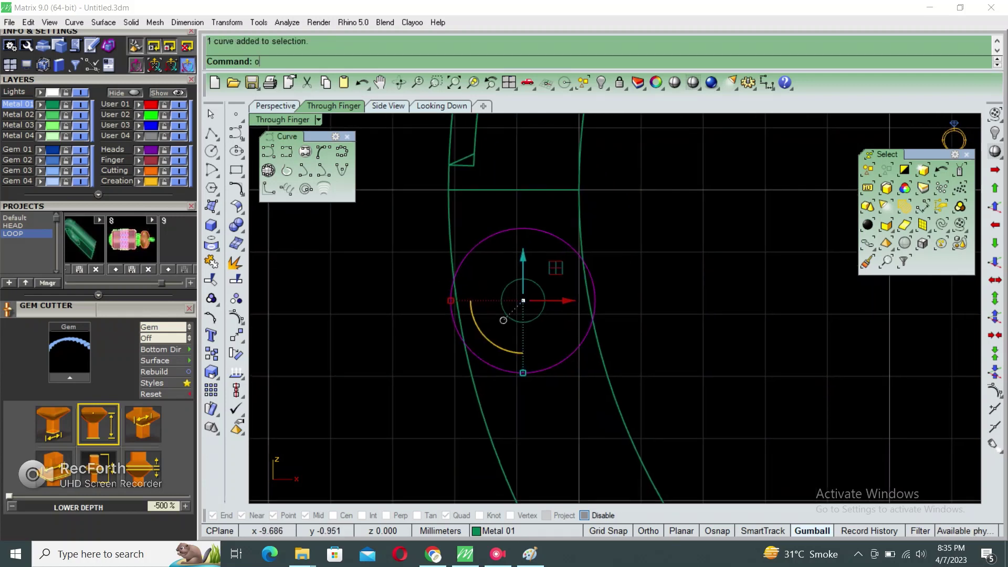
- Shift the circles 0.321 into place beside the band's lower end, then return to Perspective
scroll(503, 321, down, 2)
click(522, 285)
scroll(518, 293, up, 1)
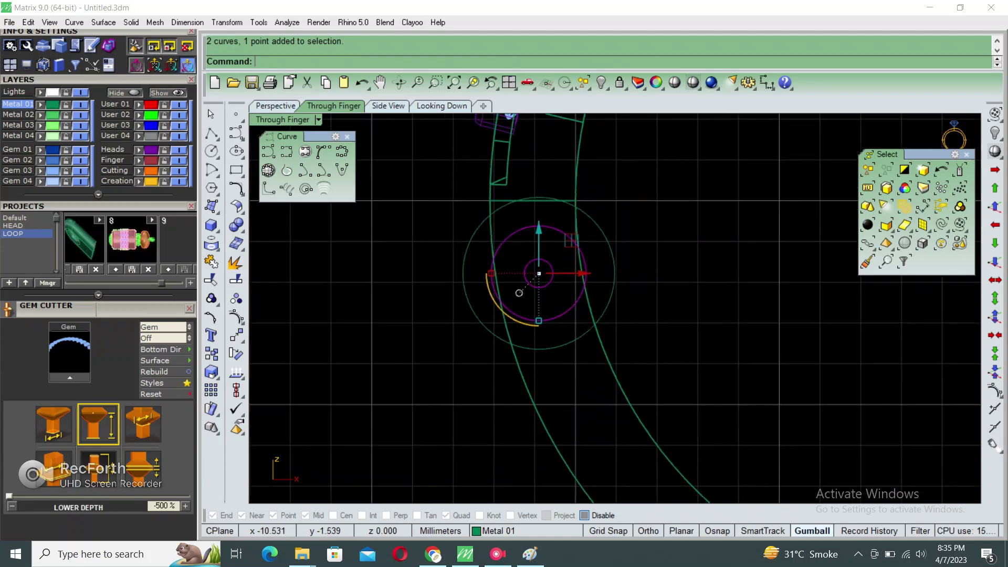
scroll(509, 247, up, 2)
click(609, 225)
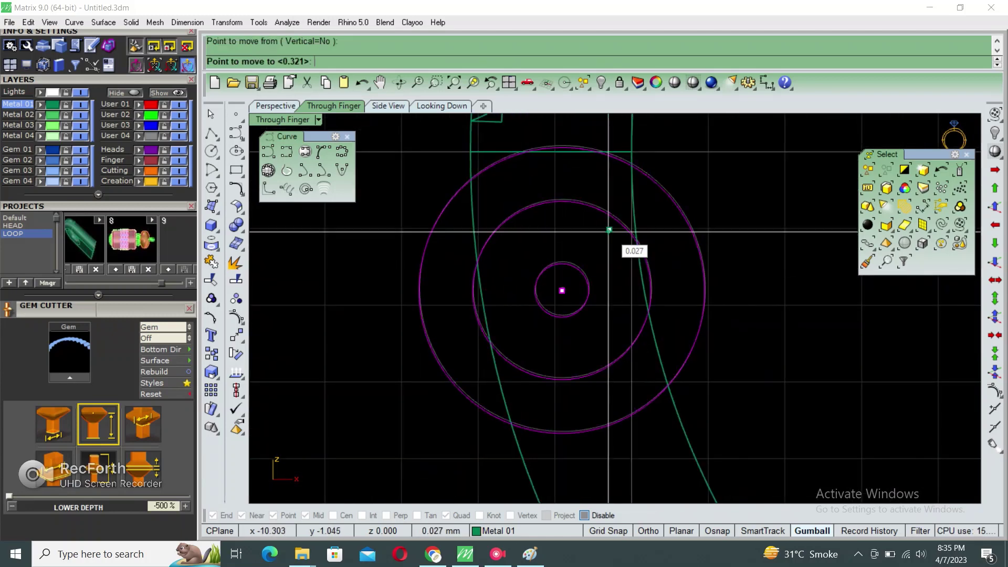
click(609, 230)
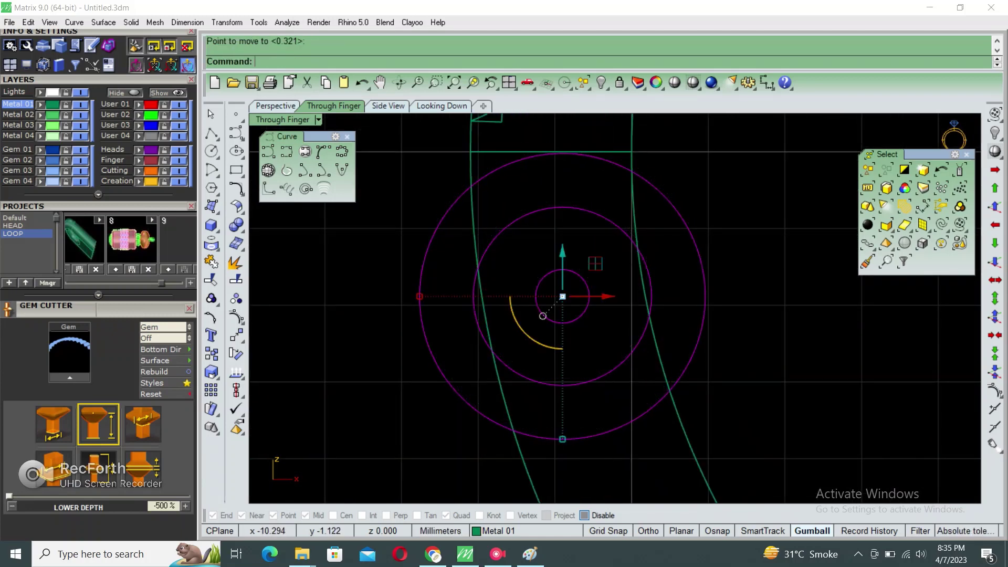
scroll(543, 315, down, 3)
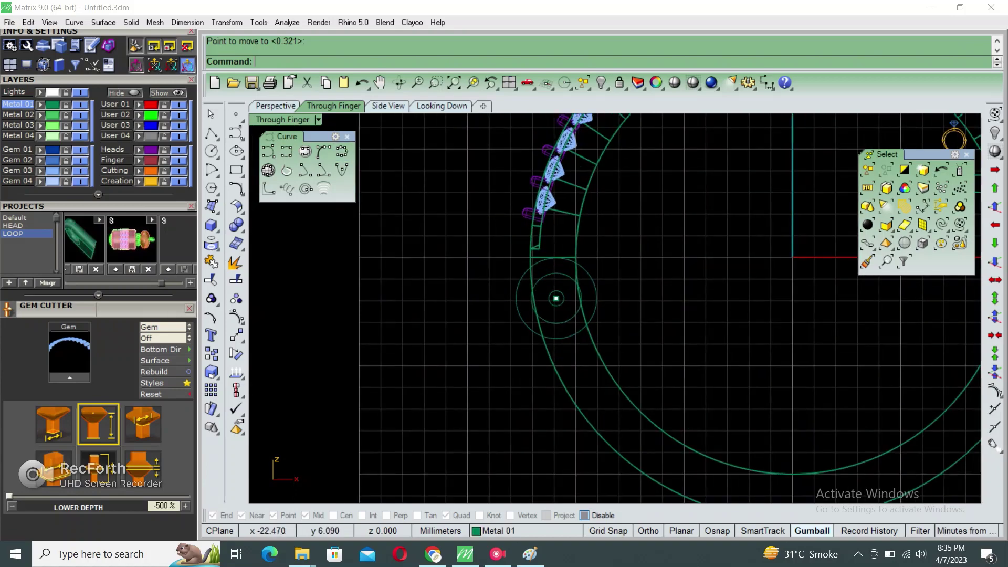
key(ctrl+m)
click(275, 105)
- Extrude the hinge circles both ways and cut the hinge barrel hole through the ring
right_drag(578, 315, 499, 305)
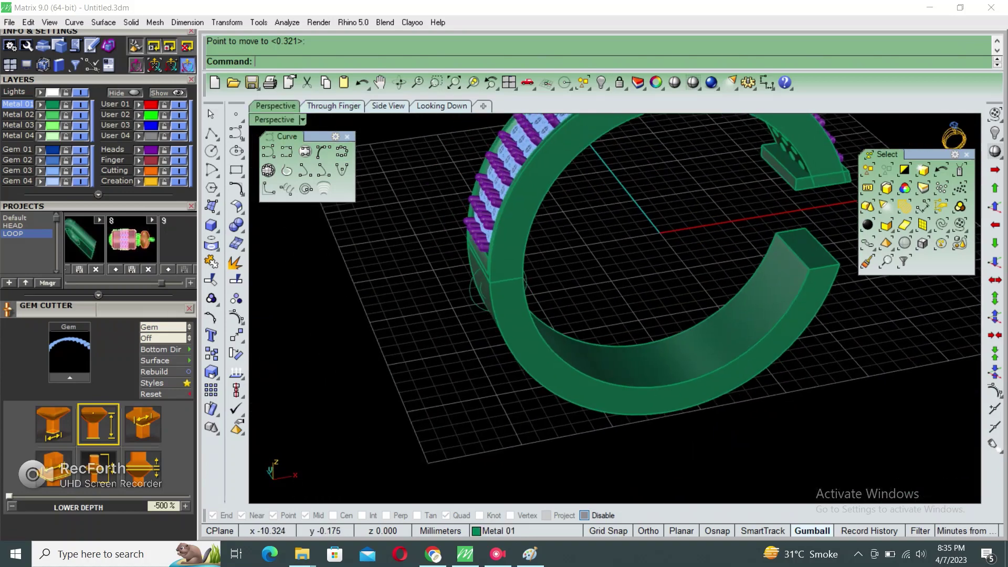
drag(476, 293, 421, 324)
right_drag(507, 272, 541, 261)
click(211, 244)
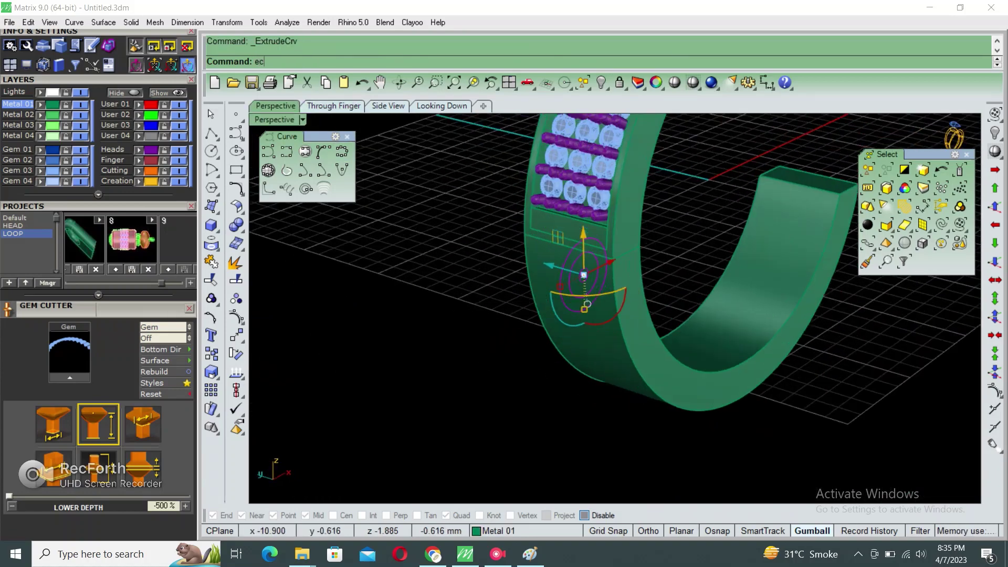
right_drag(682, 302, 729, 334)
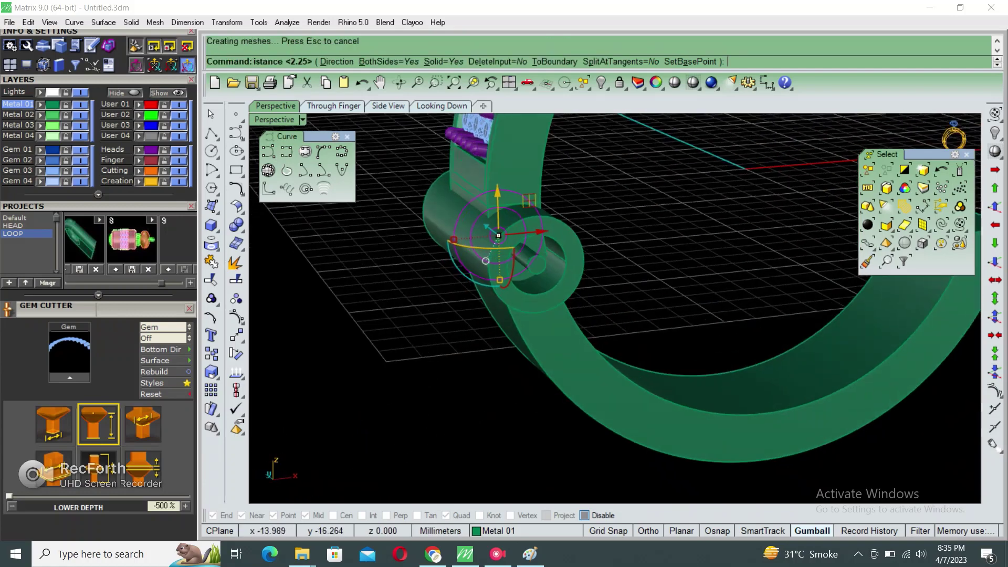
key(Return)
key(Return)
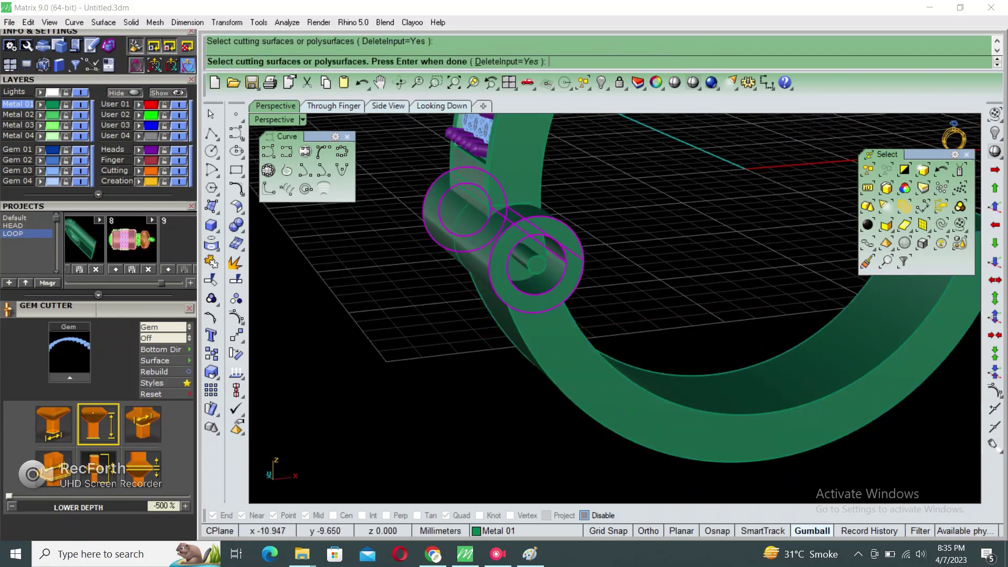
click(729, 334)
key(Return)
key(Delete)
- Boolean-difference the hinge cylinder and hide the ring, leaving only the cylinder
right_drag(729, 334, 525, 294)
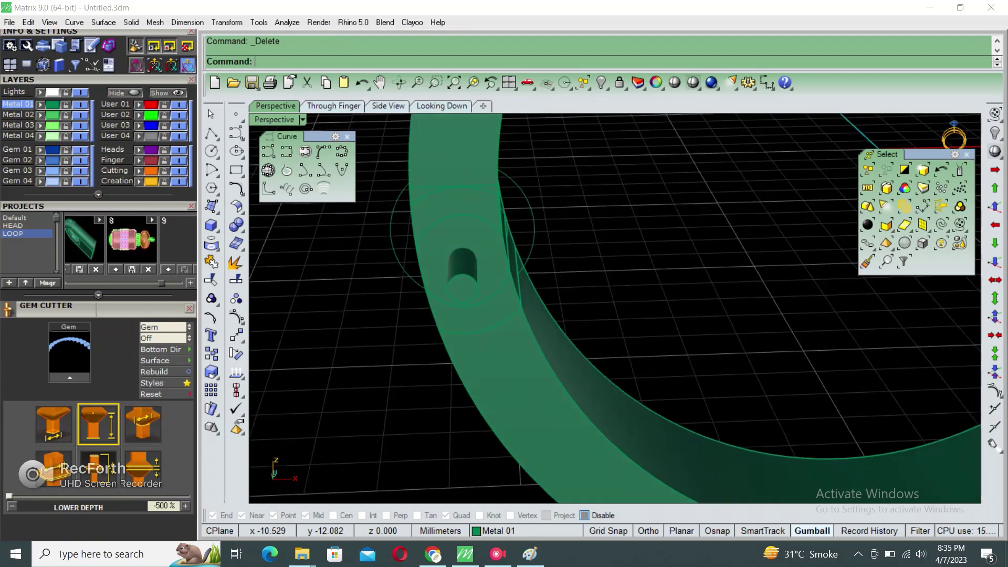
click(491, 263)
right_drag(491, 262, 602, 292)
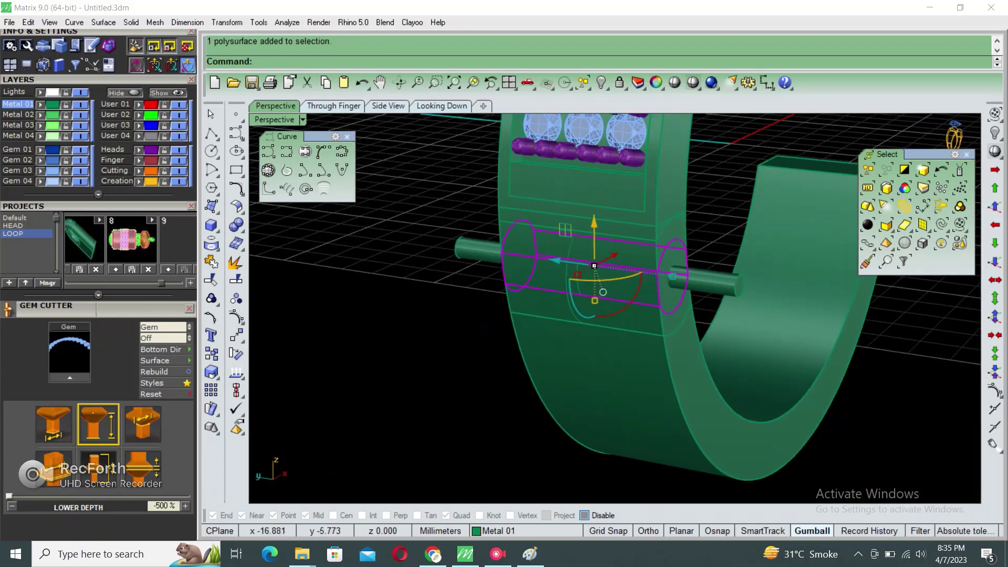
text(b)
key(Return)
key(Return)
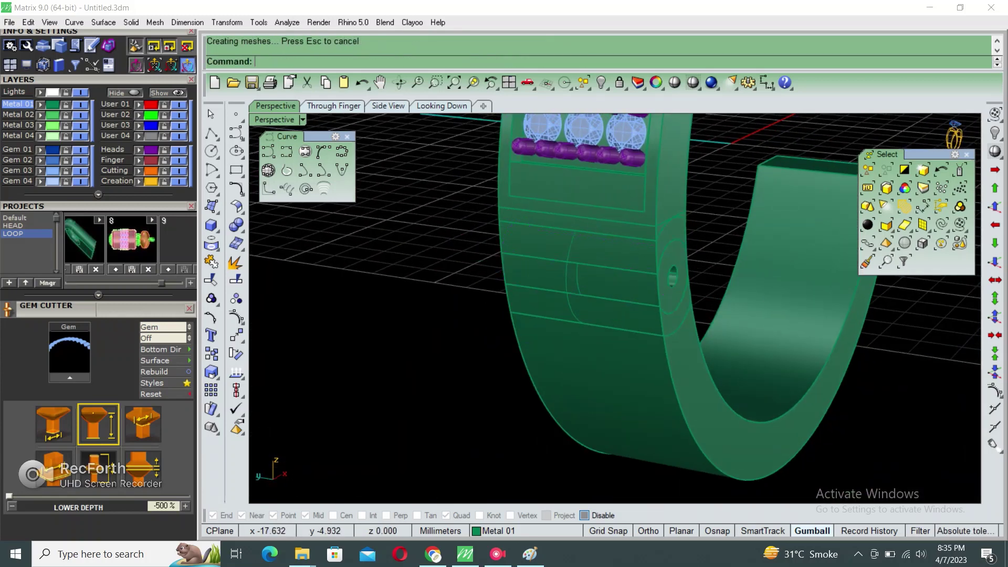
mouse_move(603, 292)
right_down()
mouse_move(629, 303)
mouse_move(614, 273)
mouse_move(619, 294)
right_up()
key(ctrl+i)
text(h)
key(Return)
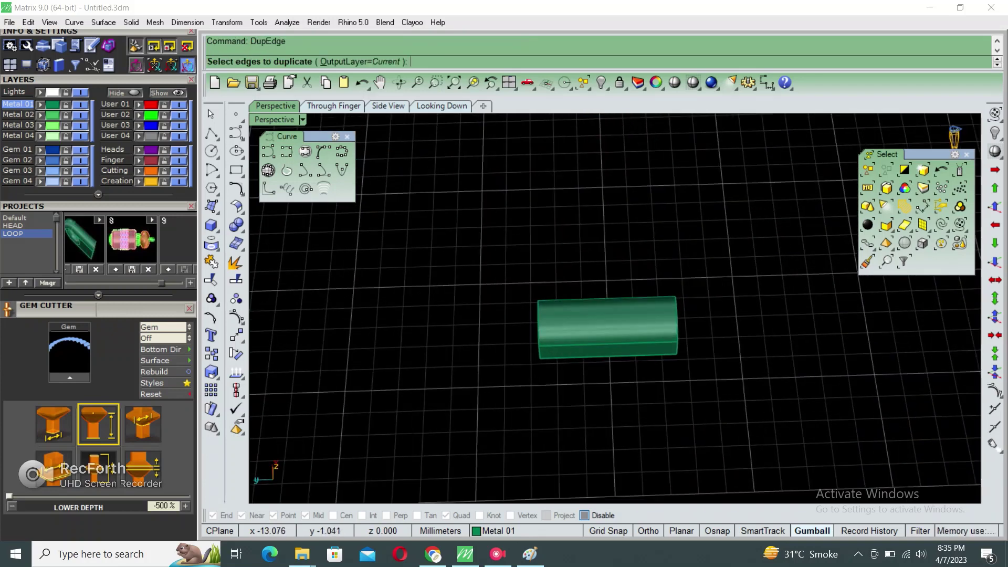
- Duplicate the cylinder's long edge and divide it into three equal segments
click(629, 370)
key(Return)
text(D)
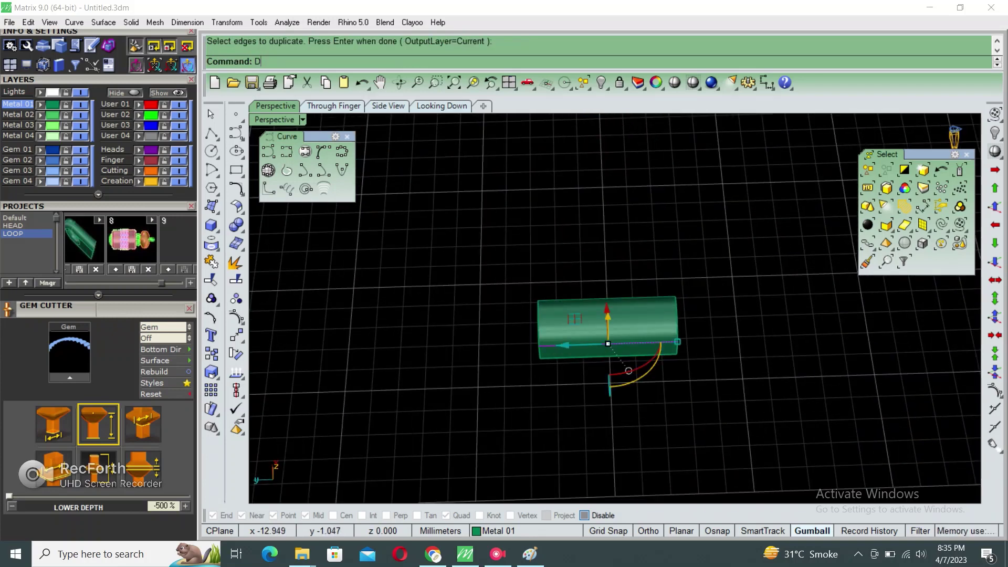
text(v)
key(Return)
key(Return)
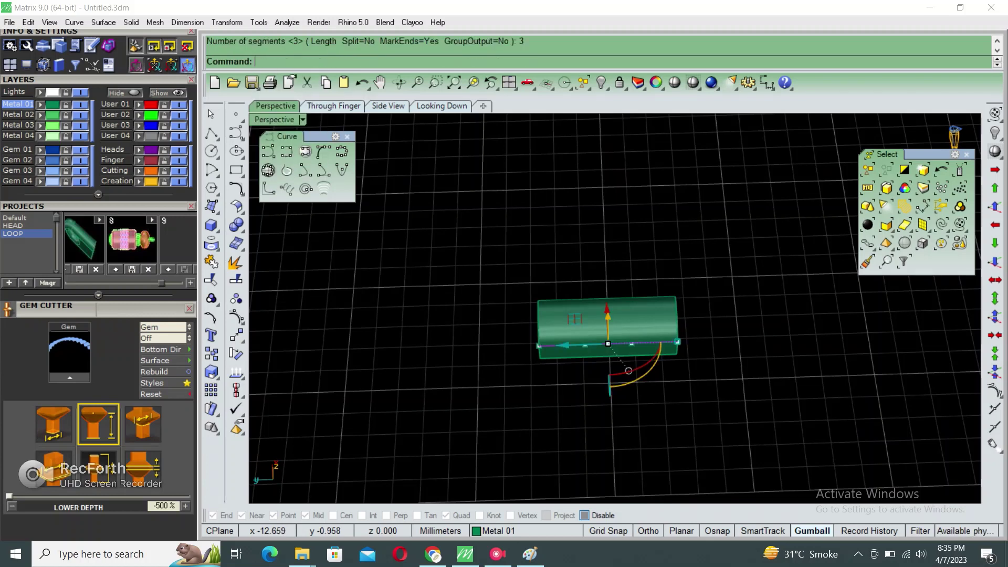
click(628, 354)
text(c)
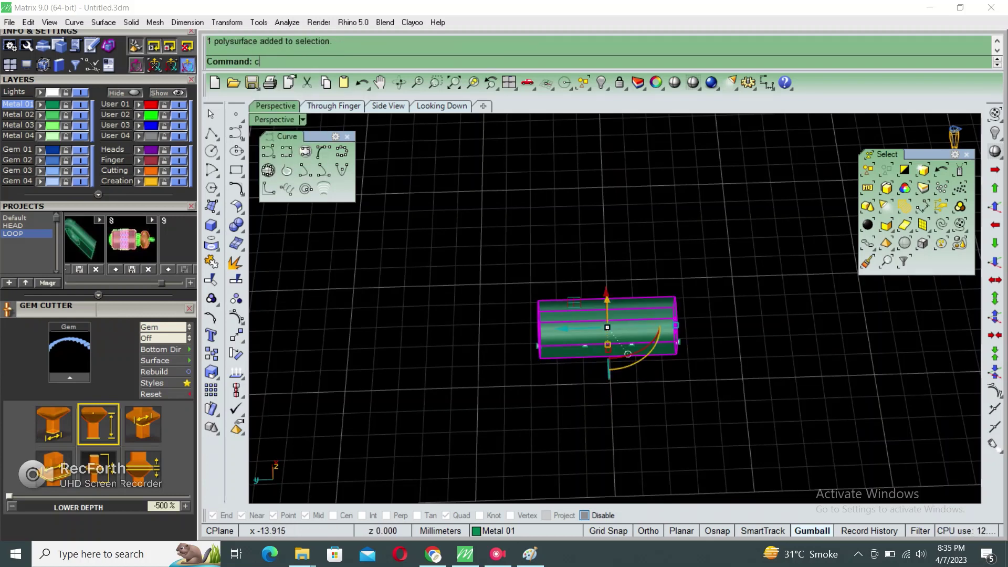
- Split the cylinder into three knuckles with two cut planes, then delete the planes
text(utplane)
key(Return)
click(632, 345)
click(630, 310)
key(Return)
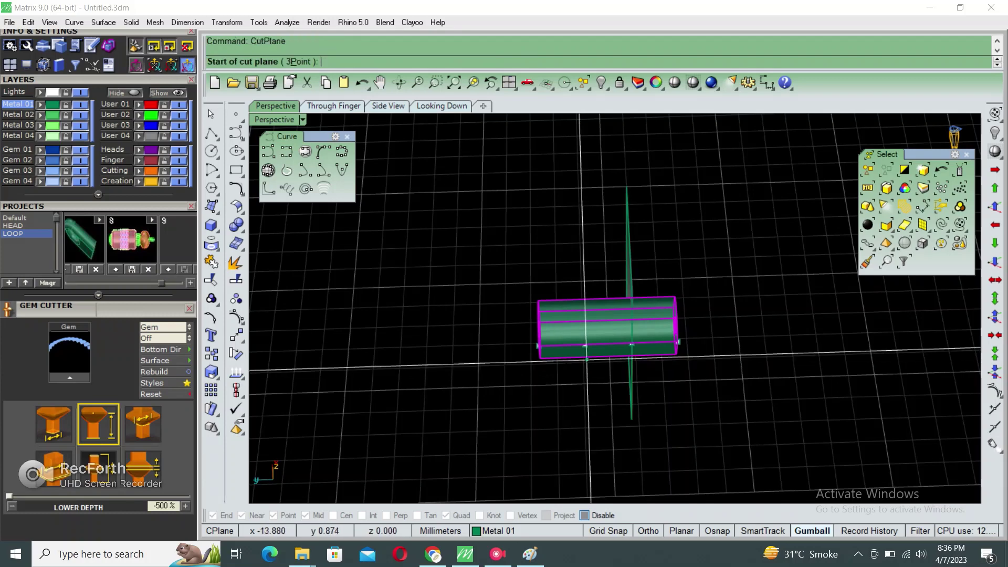
click(586, 359)
click(586, 286)
key(Return)
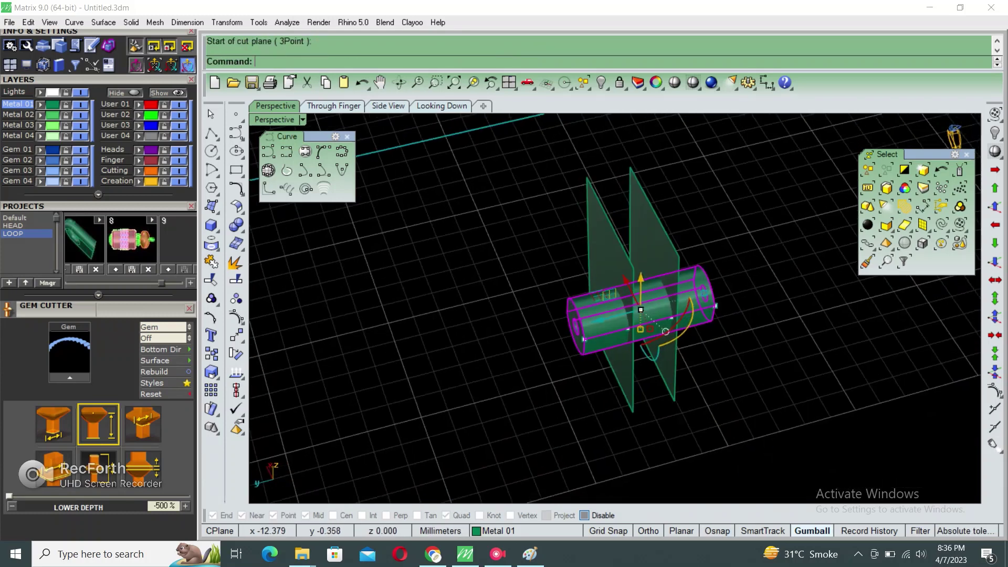
text(booleansplit)
key(Return)
key(Return)
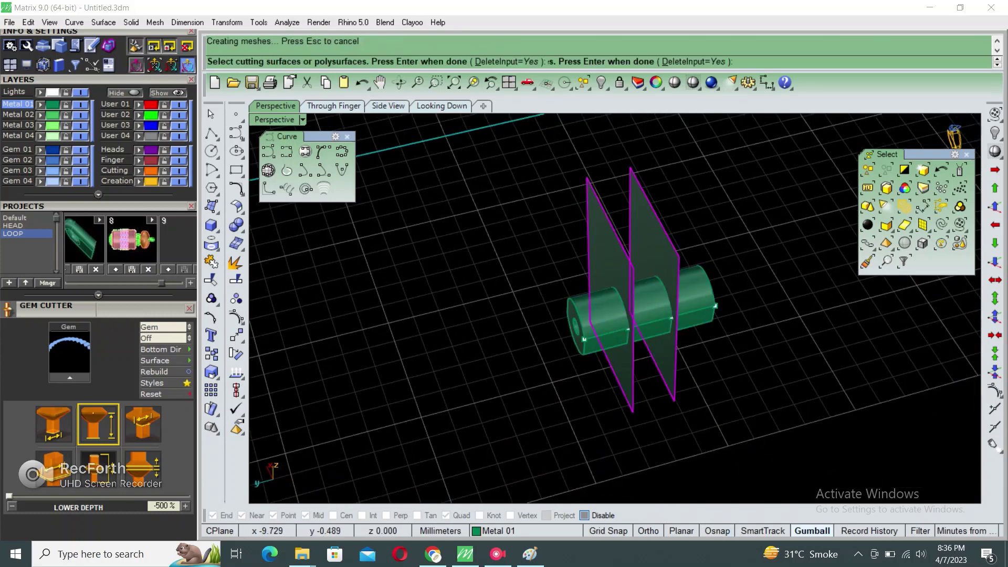
key(Delete)
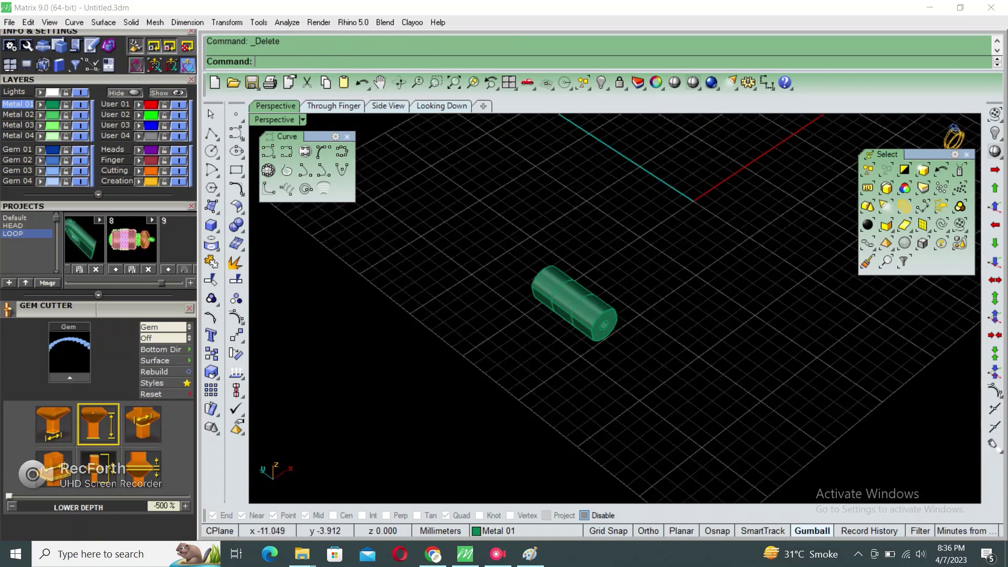
- Show the hidden ring, gems and upper band again
key(ctrl+shift+h)
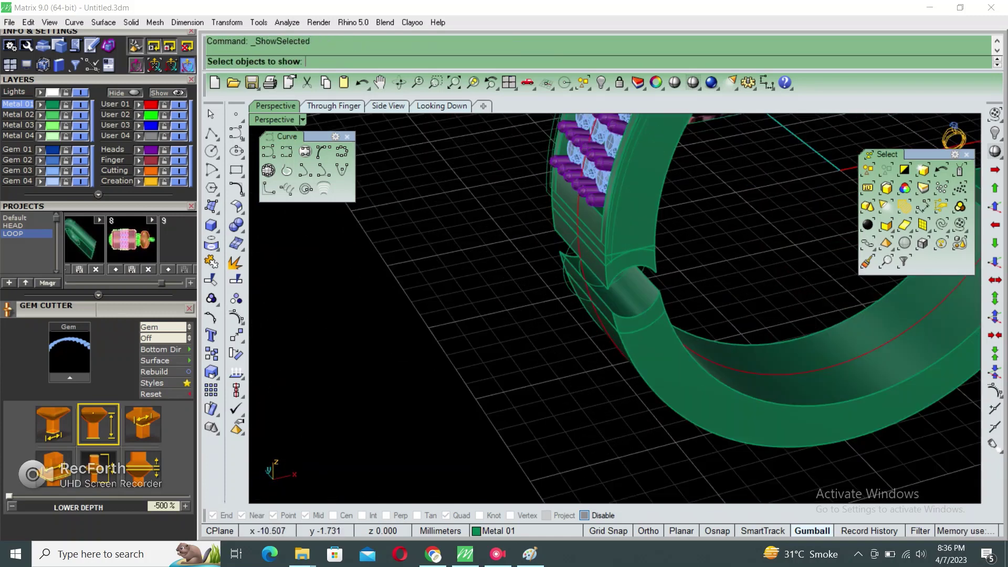
right_drag(577, 315, 525, 325)
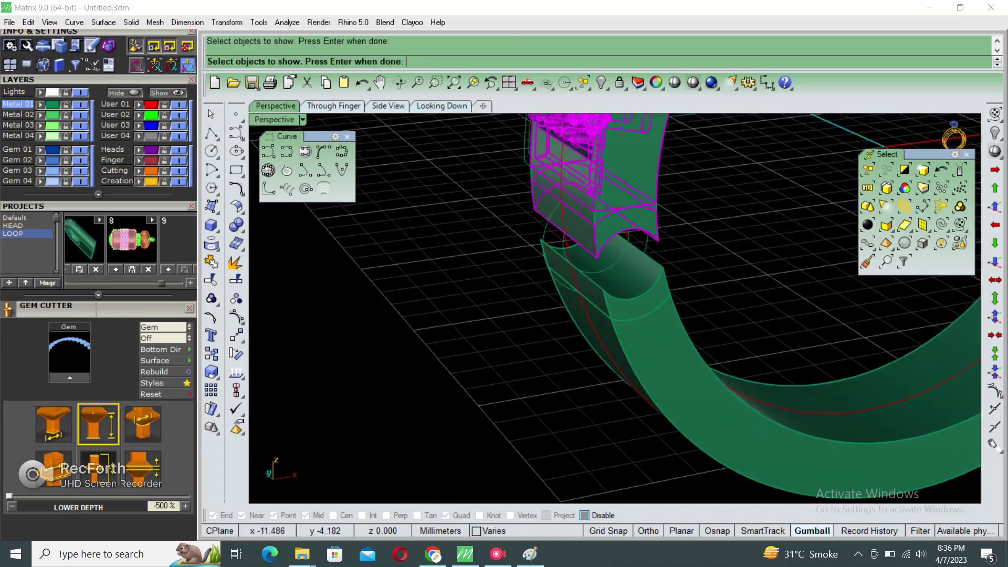
key(Return)
right_drag(577, 294, 590, 229)
key(Return)
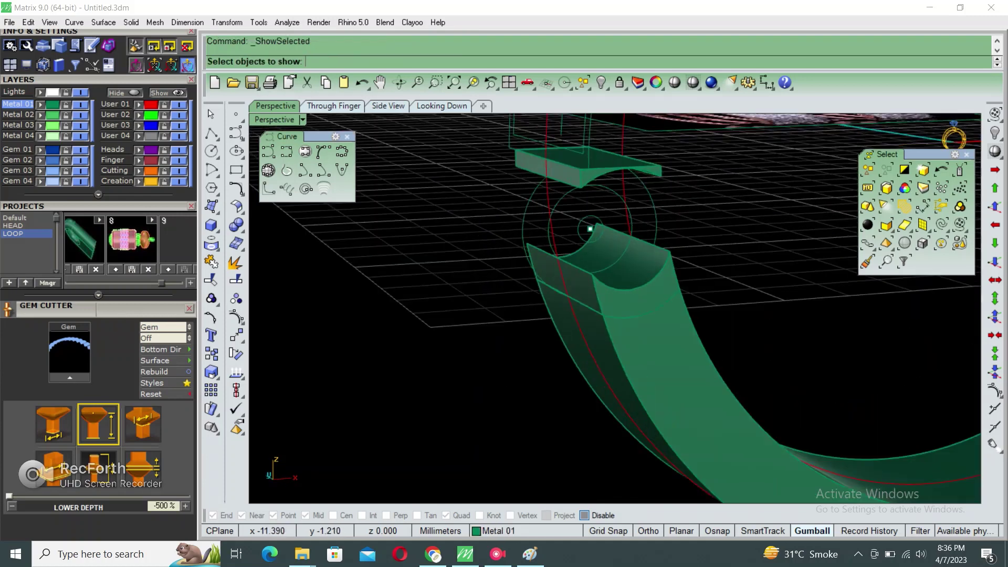
click(590, 243)
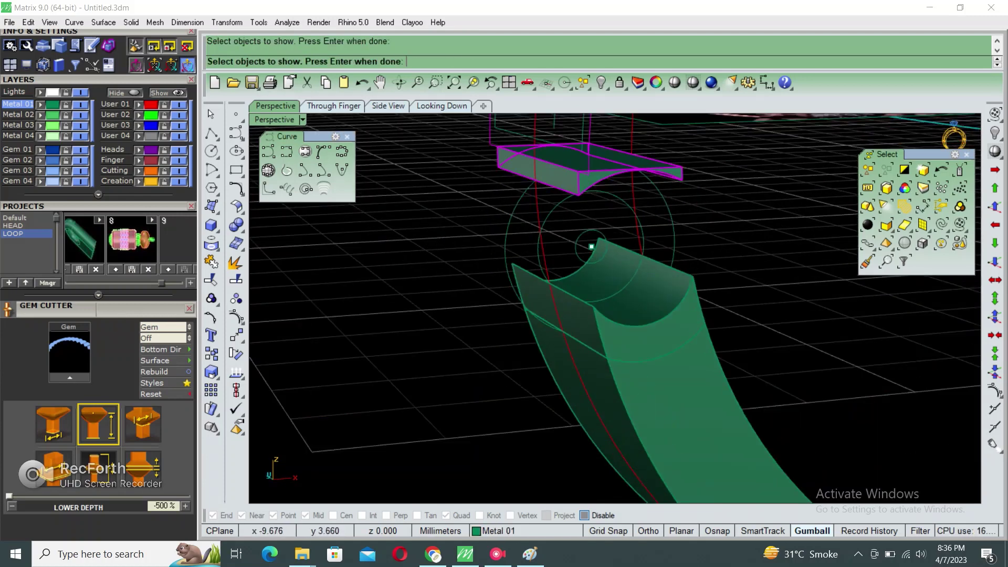
right_drag(640, 270, 625, 255)
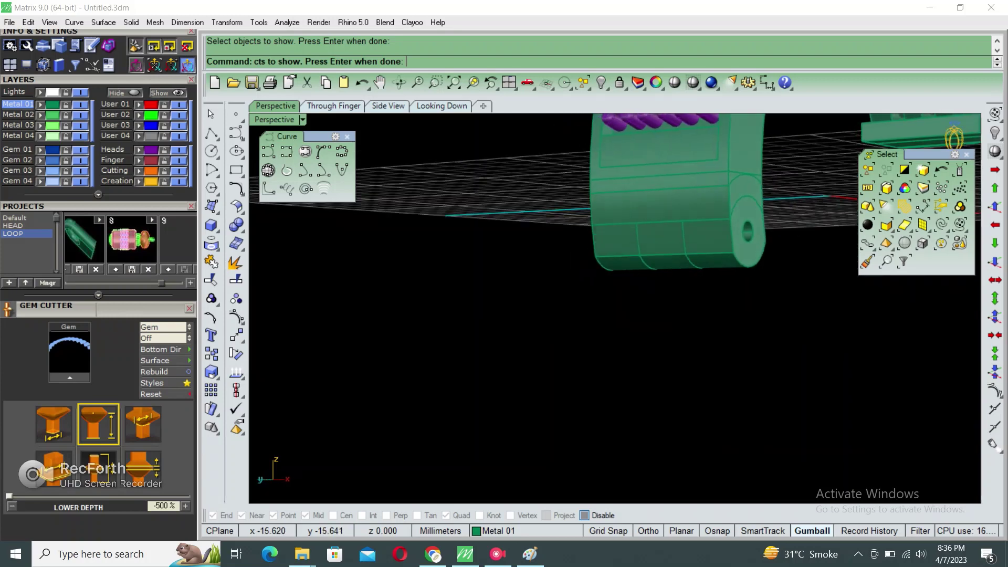
key(Return)
- Reveal the lower shank and view the whole ring above the grid
key(Return)
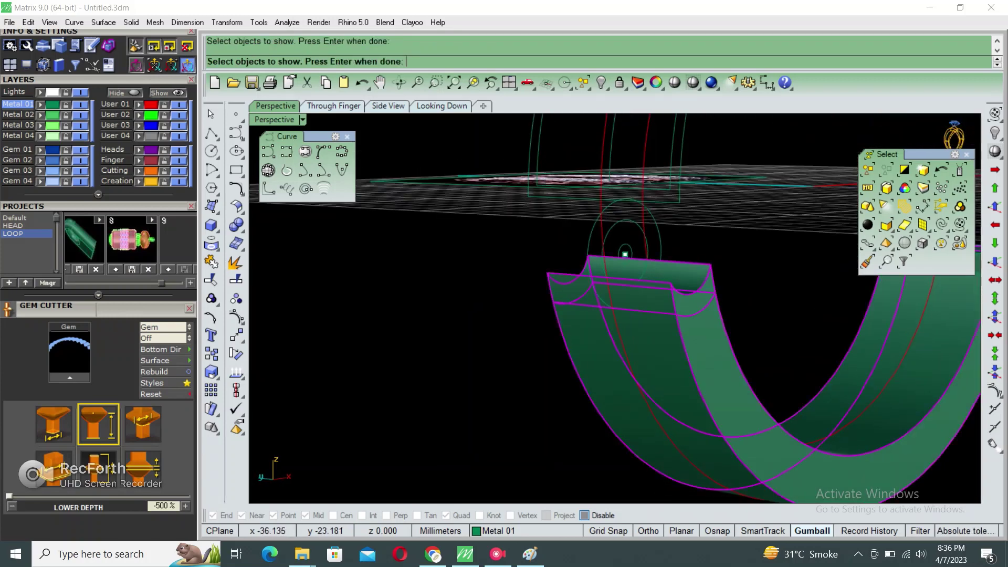
scroll(625, 254, up, 3)
click(625, 254)
scroll(630, 253, up, 2)
key(Return)
scroll(630, 253, down, 4)
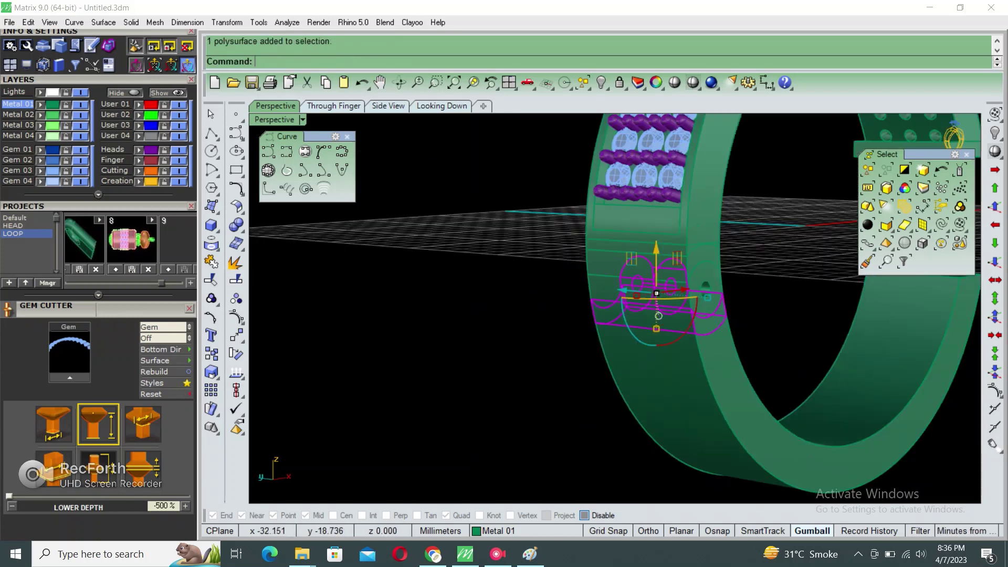
mouse_move(630, 252)
right_down()
mouse_move(693, 247)
mouse_move(656, 252)
right_up()
- Group the upper band, its gems and curve into one unit
key(ctrl+g)
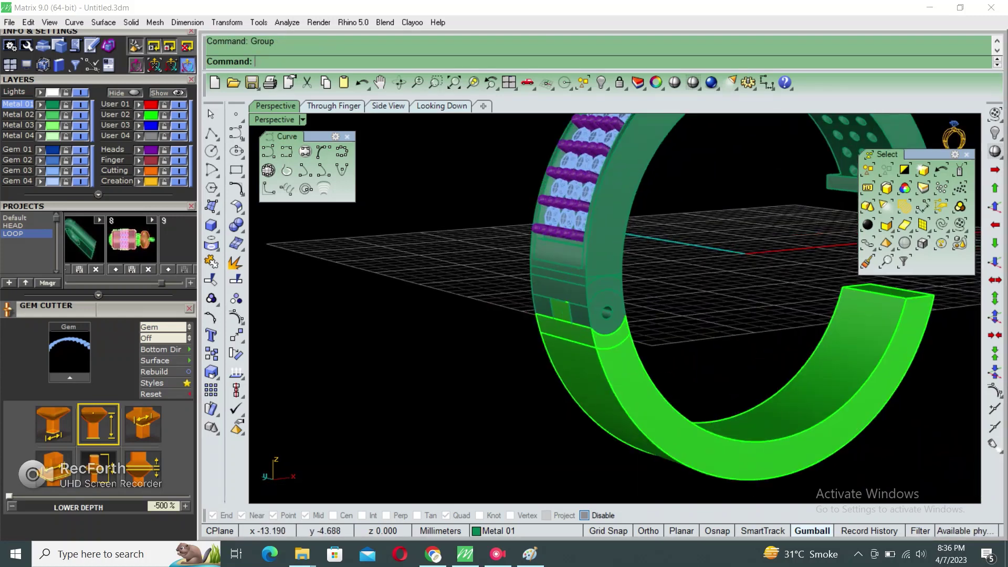
scroll(614, 309, down, 3)
drag(472, 153, 777, 368)
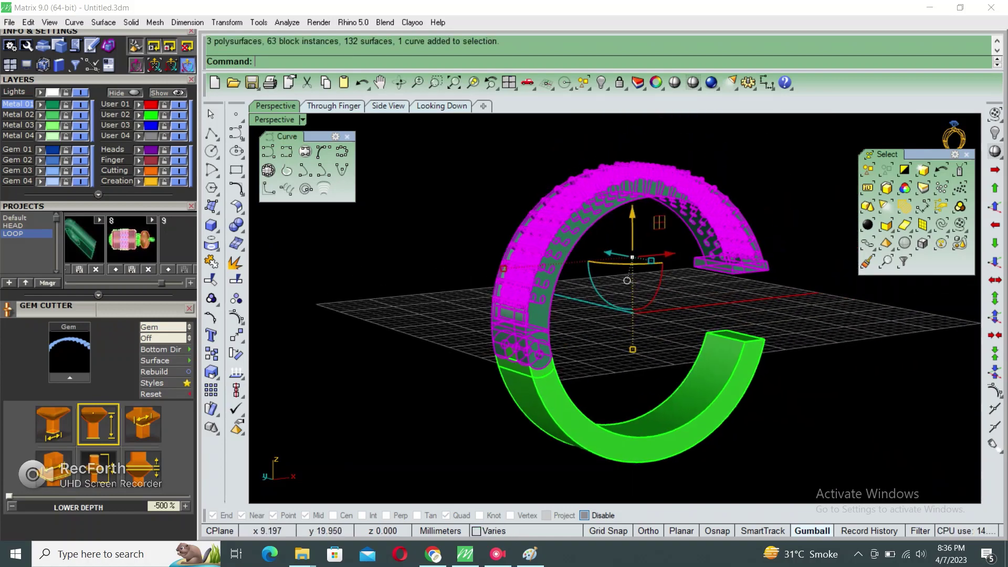
- Group the upper band with its gems and hide it
key(ctrl+g)
text(hide)
key(Return)
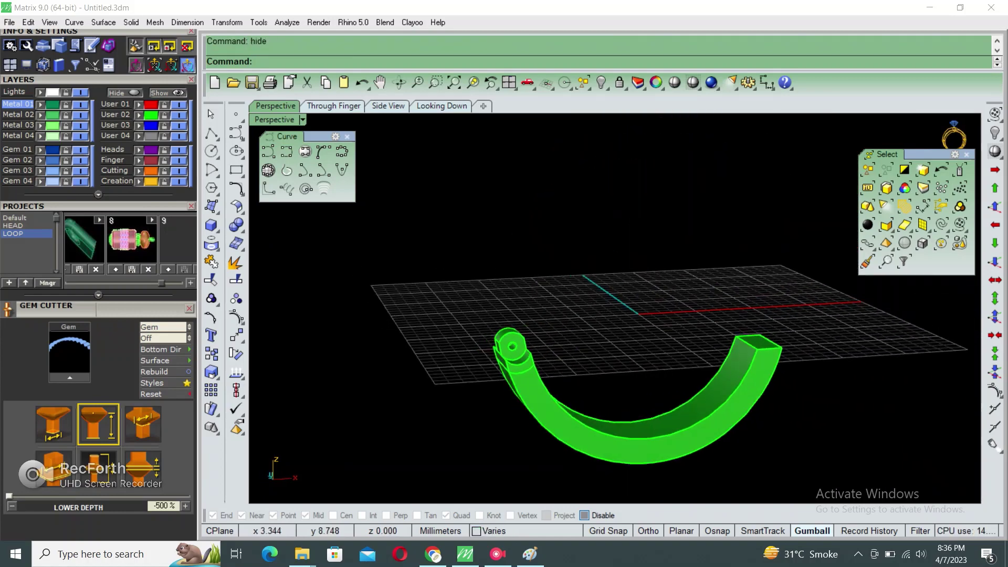
- From a top-down view of the shank, briefly preview the hidden parts and reference image
mouse_move(630, 315)
right_down()
mouse_move(604, 342)
mouse_move(504, 305)
right_up()
scroll(615, 310, down, 3)
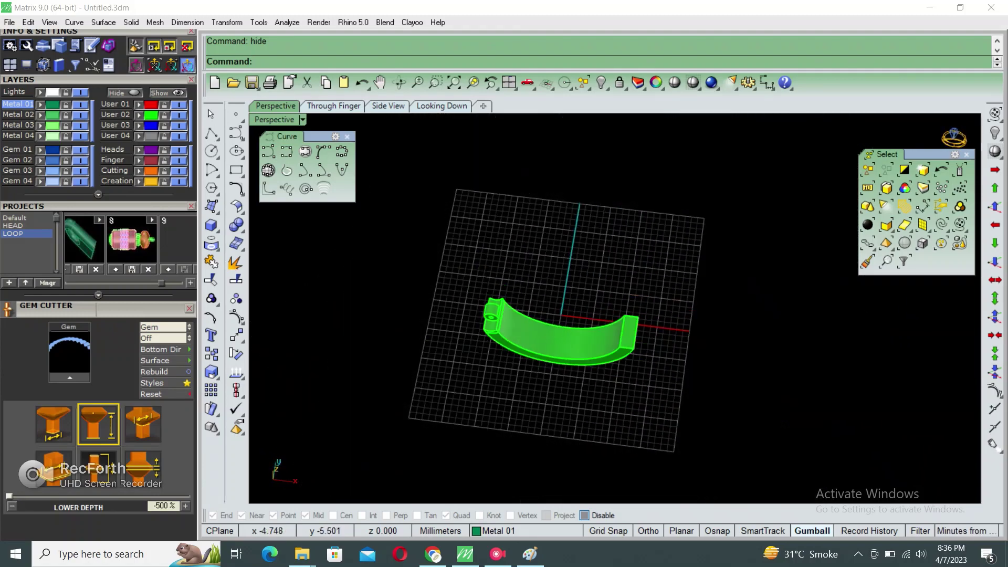
right_drag(578, 315, 557, 305)
key(ctrl+shift+h)
scroll(532, 284, up, 5)
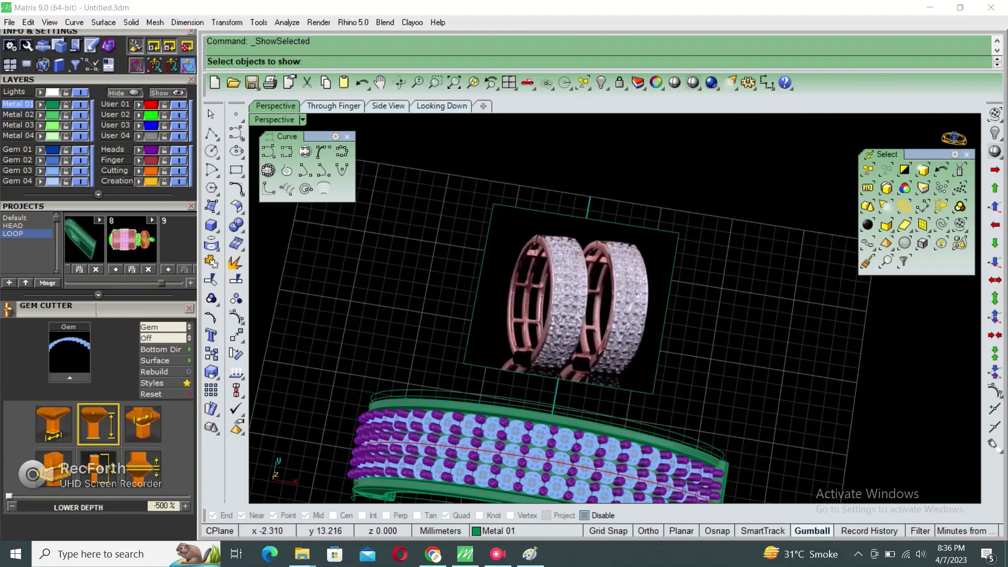
scroll(533, 284, up, 4)
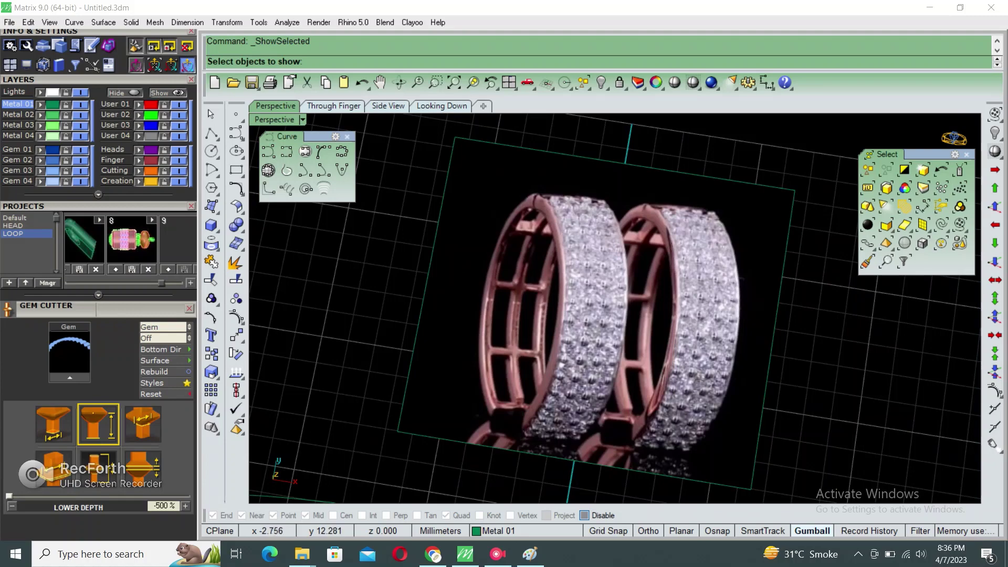
key(Return)
- Back on the green shank, apply a remove-from-group step
scroll(614, 309, down, 3)
mouse_move(615, 310)
right_down()
mouse_move(562, 289)
mouse_move(562, 247)
mouse_move(577, 247)
mouse_move(578, 304)
mouse_move(588, 267)
mouse_move(577, 278)
right_up()
key(Return)
key(Return)
key(Escape)
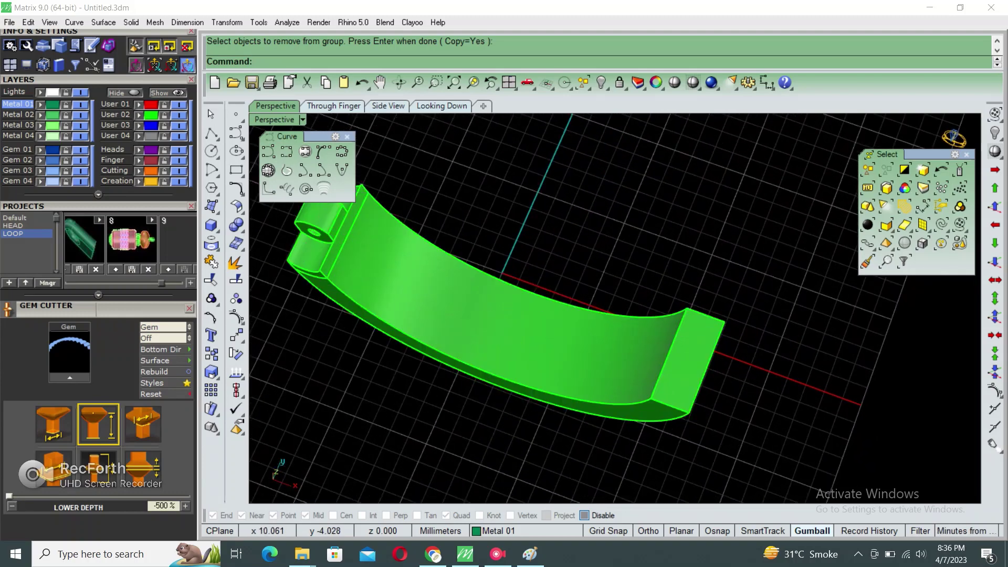
text(e)
- Extract a side face surface from the lower shank
key(Return)
click(672, 417)
click(693, 436)
right_drag(693, 436, 656, 367)
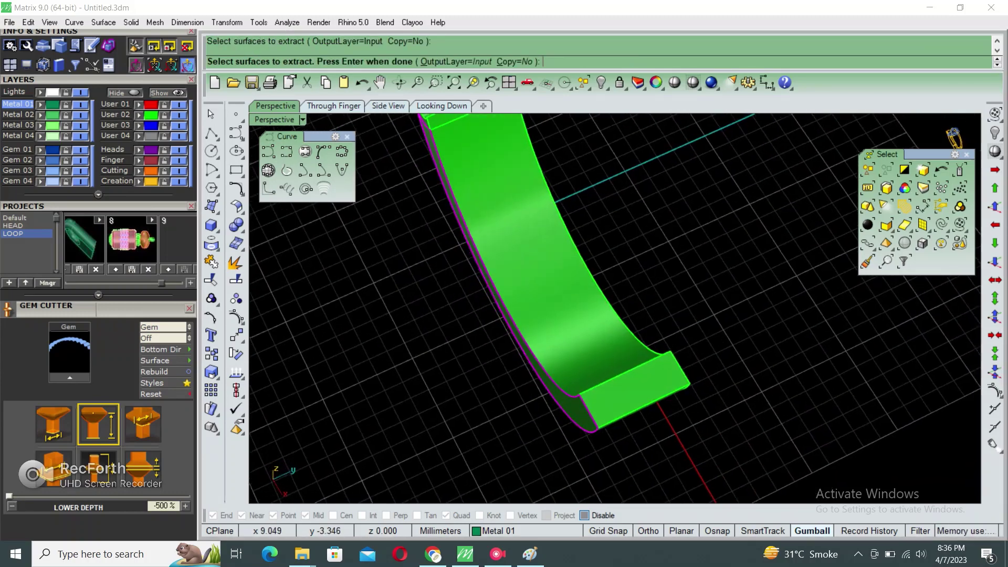
key(Return)
right_drag(604, 315, 635, 305)
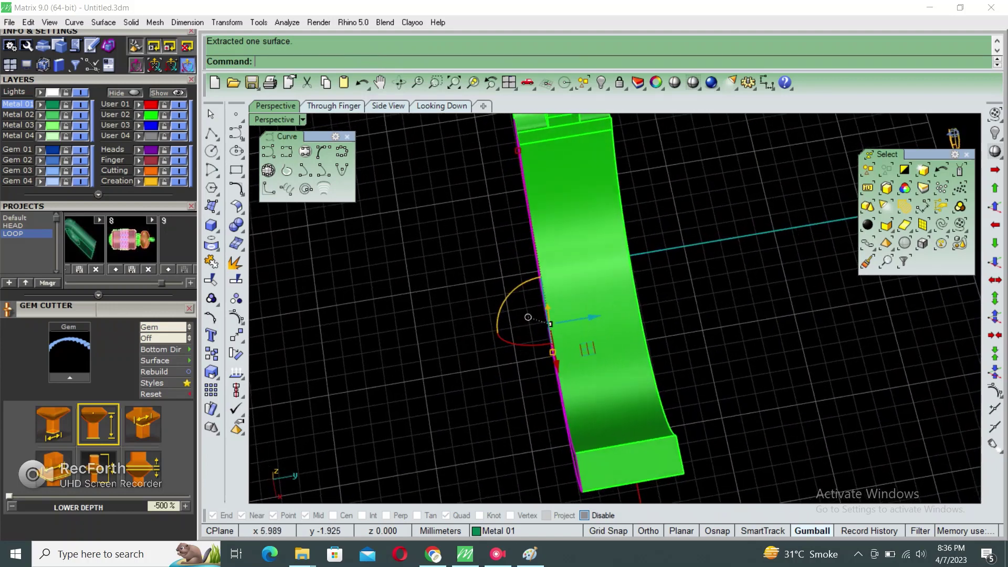
text(e)
- Thicken the extracted surface one-sided into a thin side wall
key(Return)
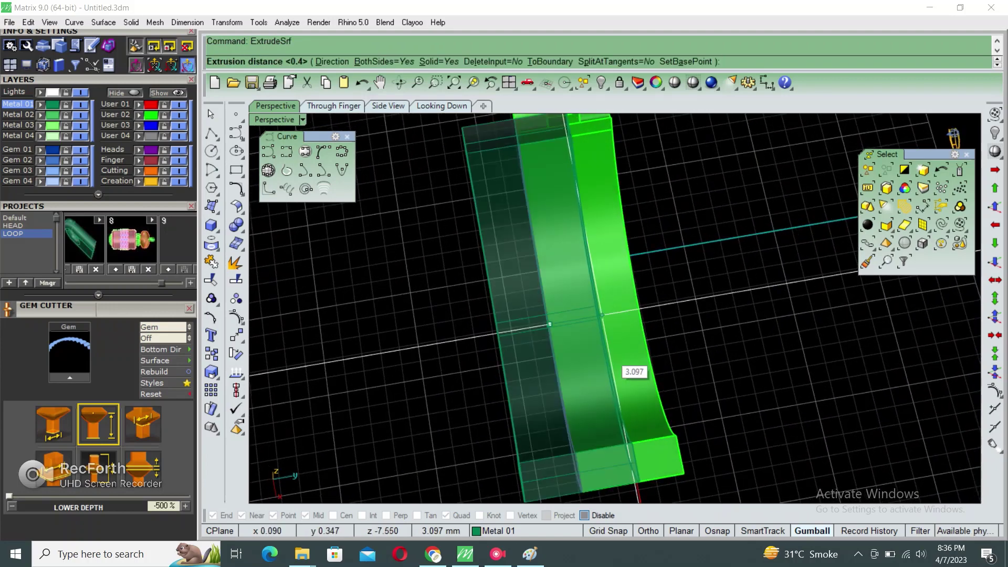
text(b)
key(Return)
key(Return)
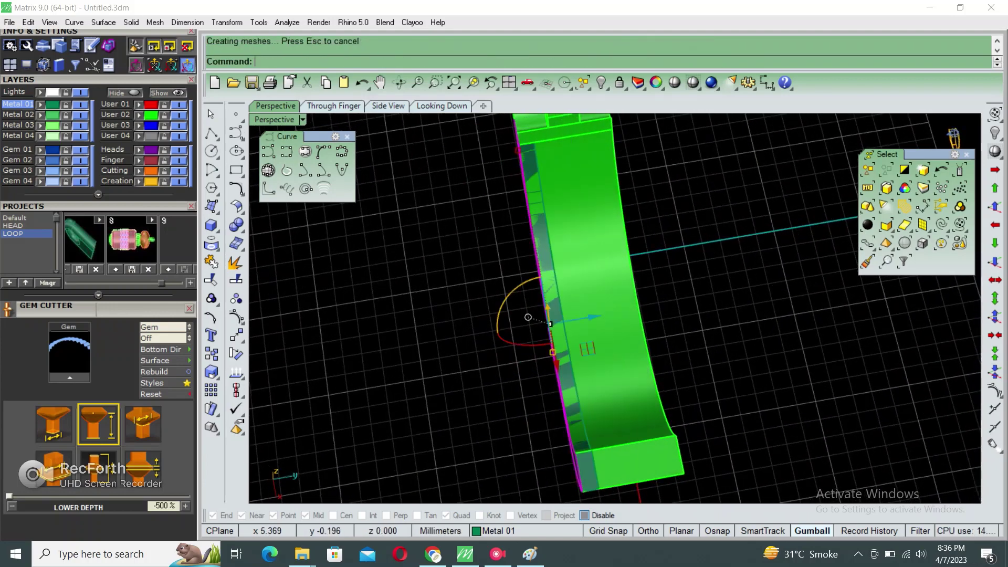
right_drag(682, 315, 704, 315)
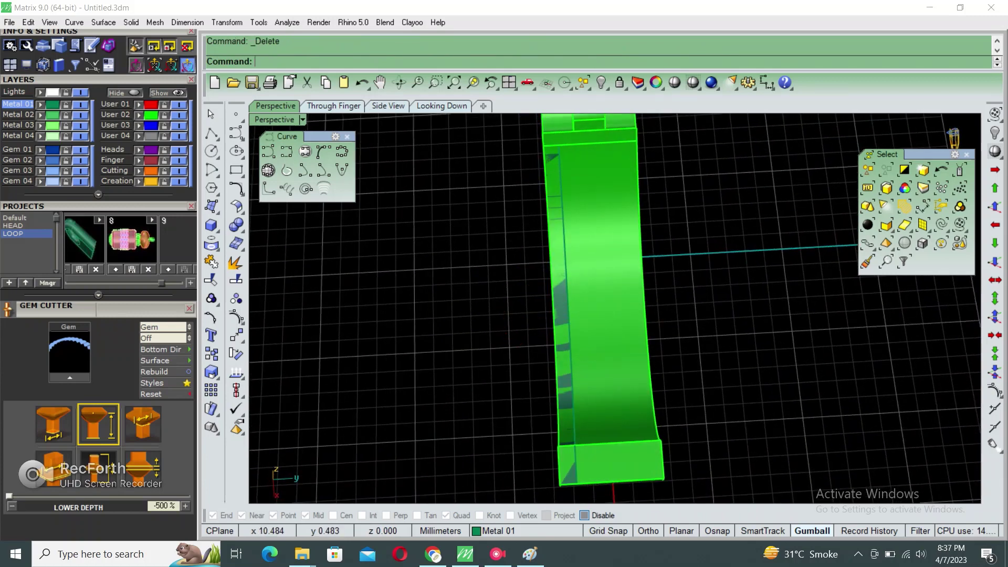
- Mirror the thin left side wall to the opposite side
click(542, 318)
text(irror)
key(Return)
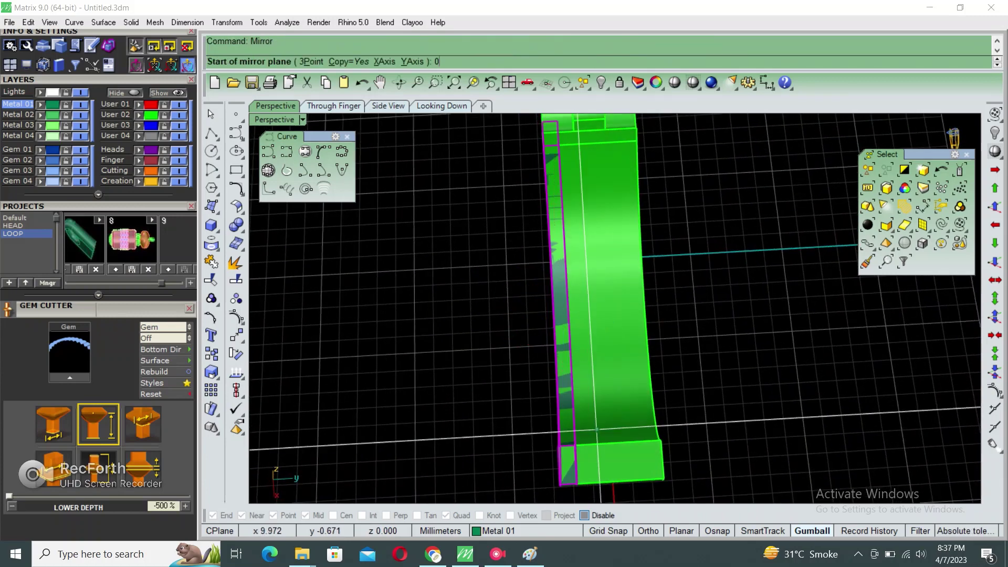
click(542, 319)
- Remove the centre band from the three-part shank group
click(624, 433)
click(646, 450)
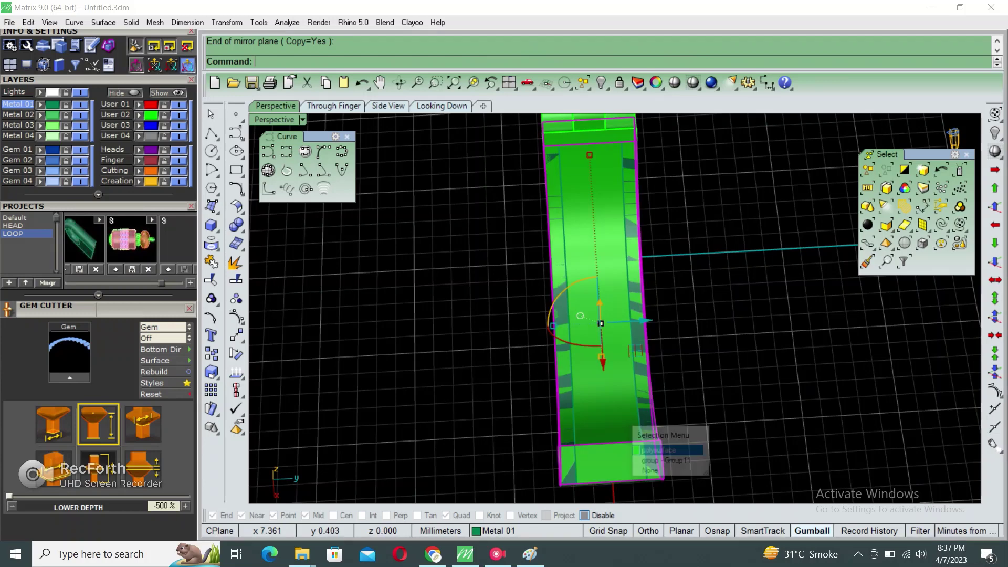
key(Escape)
click(624, 434)
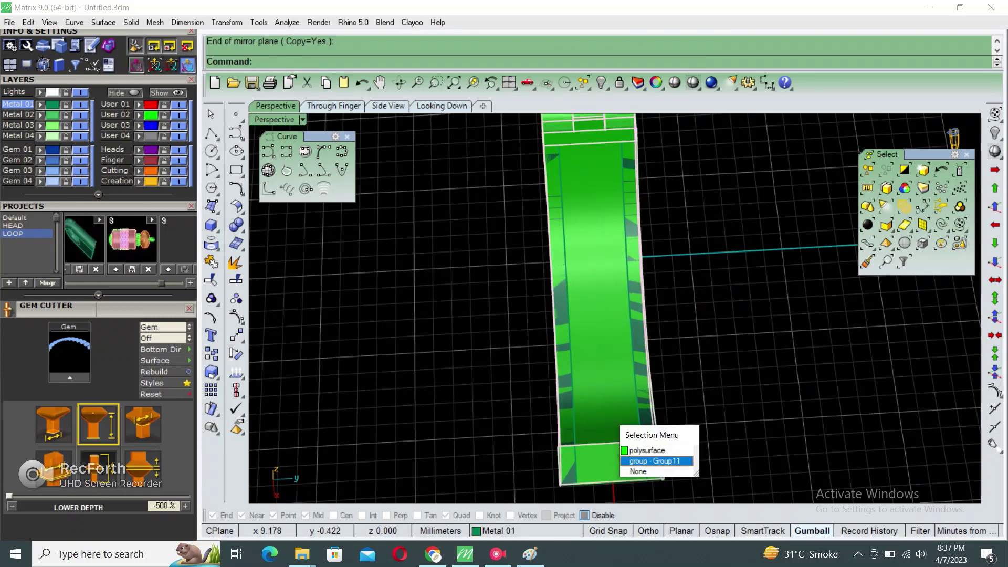
click(647, 450)
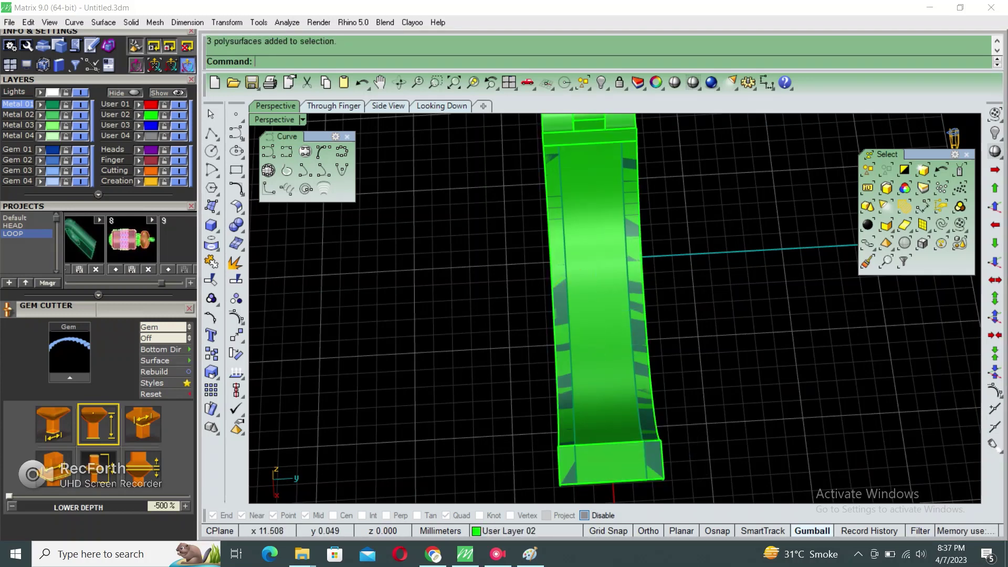
text(RemoveFromGroup)
click(599, 334)
key(Return)
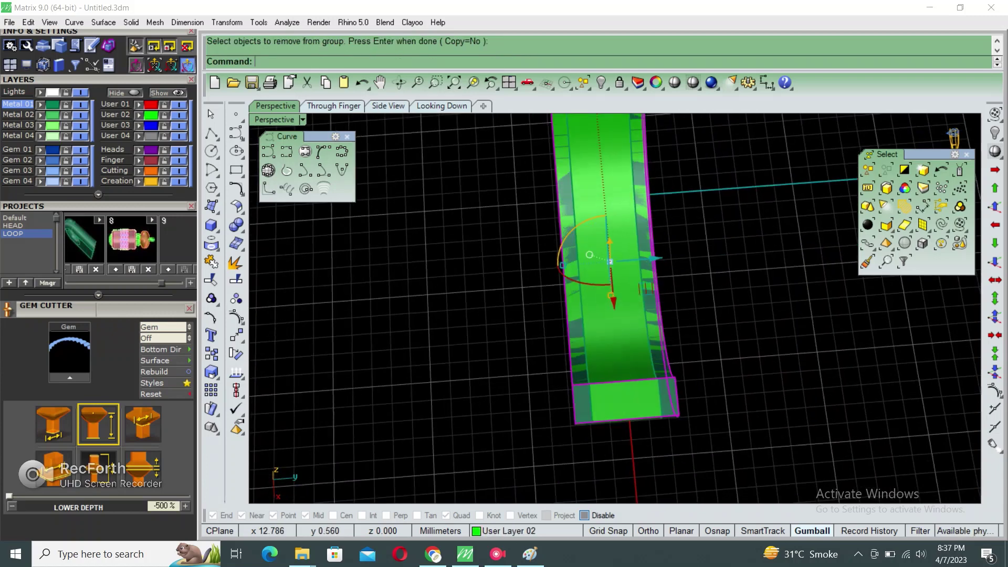
- Scale the centre band to 1.151 mm from its bottom midpoint and delete the original
scroll(609, 341, up, 3)
click(627, 416)
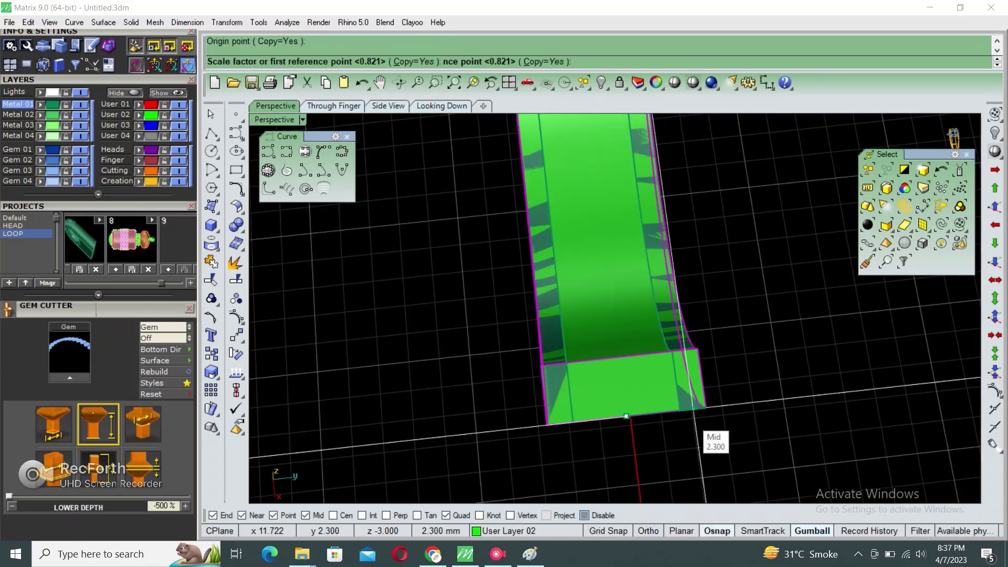
click(706, 407)
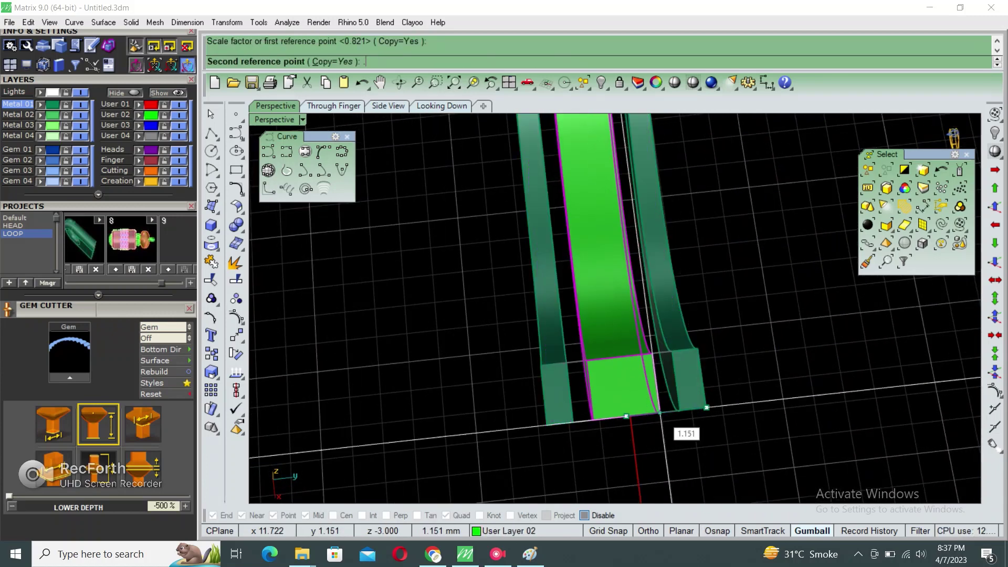
click(660, 413)
key(Delete)
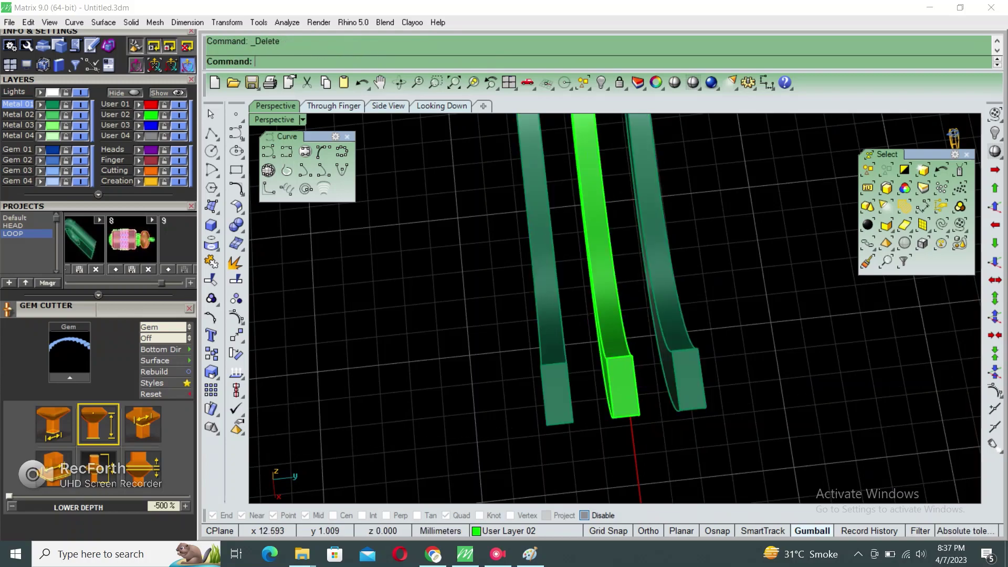
mouse_move(660, 413)
right_down()
mouse_move(577, 368)
mouse_move(441, 341)
right_up()
- Select the three shank strips and copy them to the clipboard
right_drag(567, 294, 590, 292)
click(590, 292)
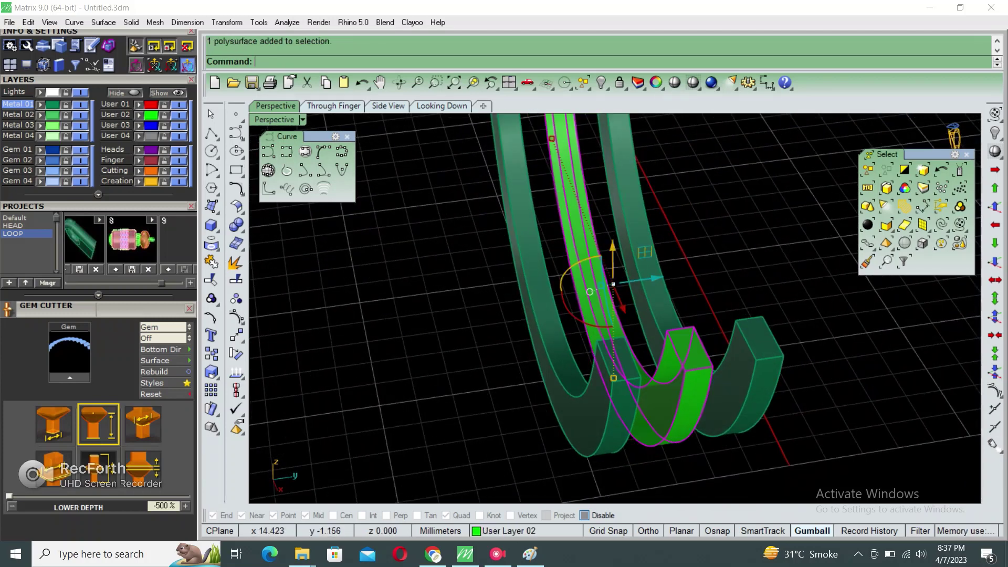
right_drag(590, 291, 525, 336)
right_drag(540, 418, 515, 436)
key(Return)
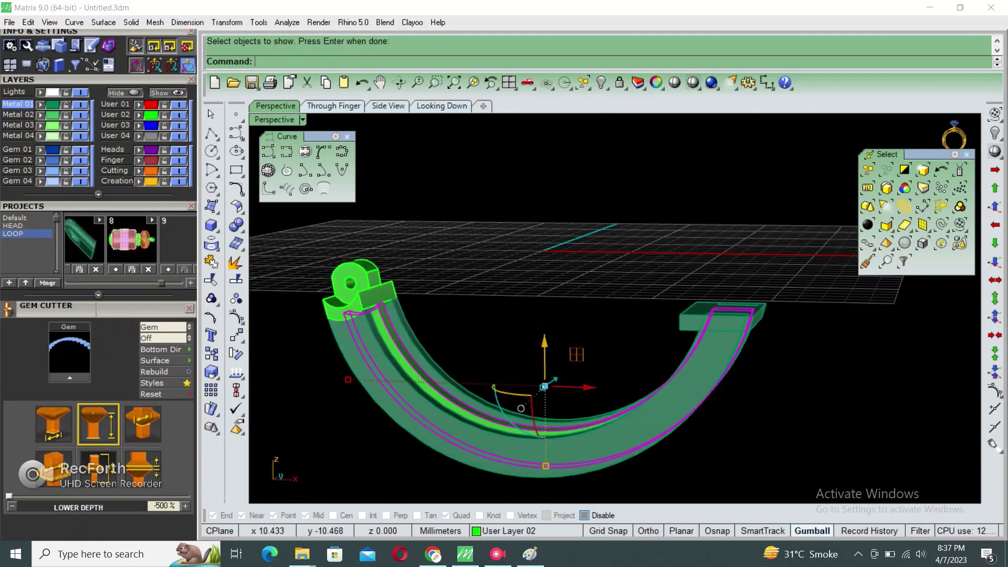
key(Return)
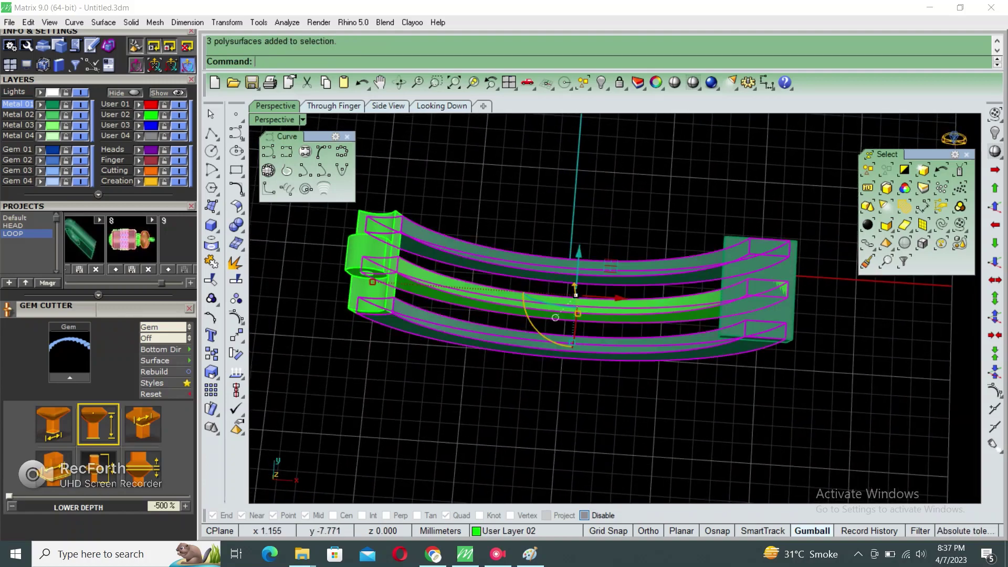
- Lock the inner channel piece so it is greyed out and unpickable
scroll(578, 315, up, 5)
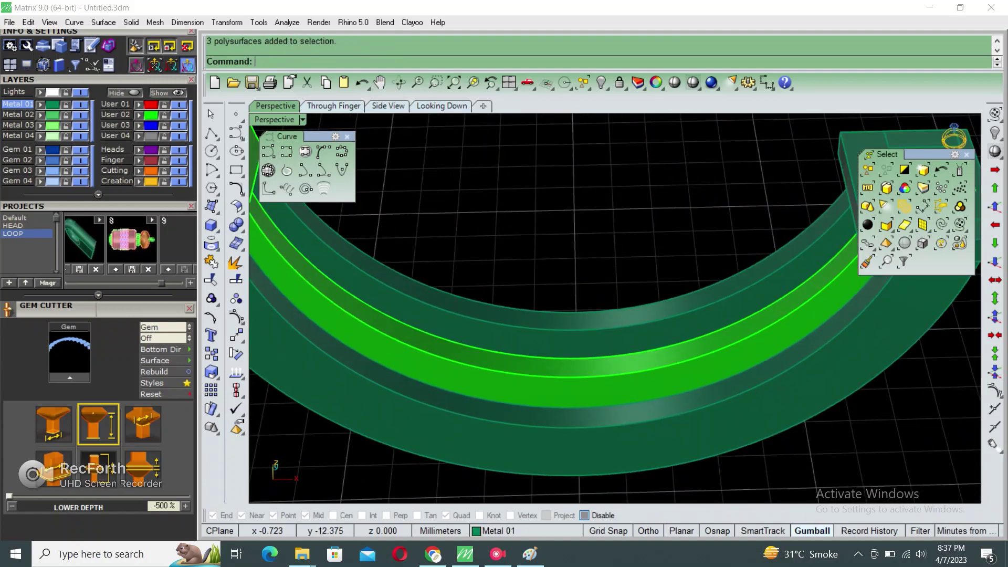
click(577, 341)
scroll(578, 341, down, 5)
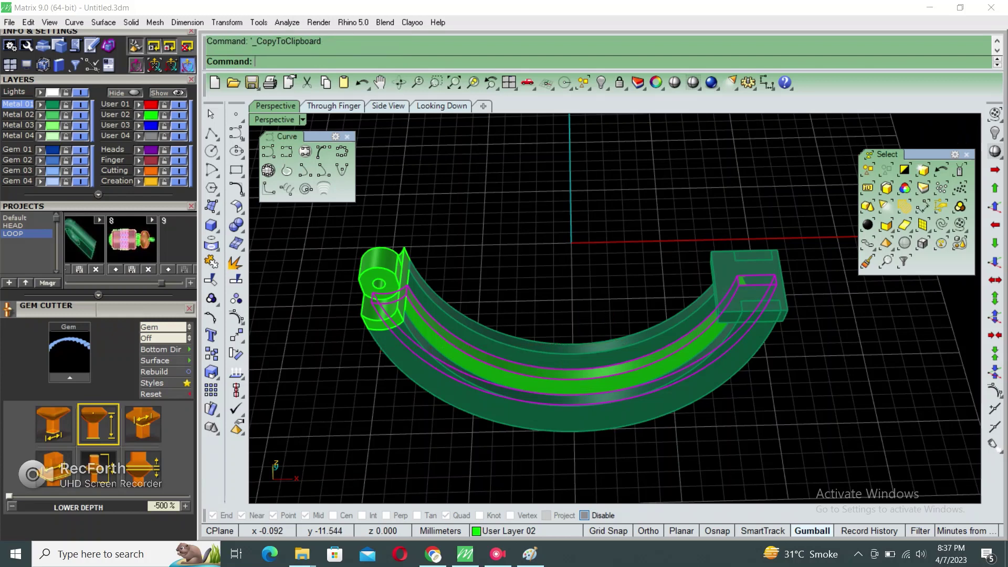
text(ock)
key(Return)
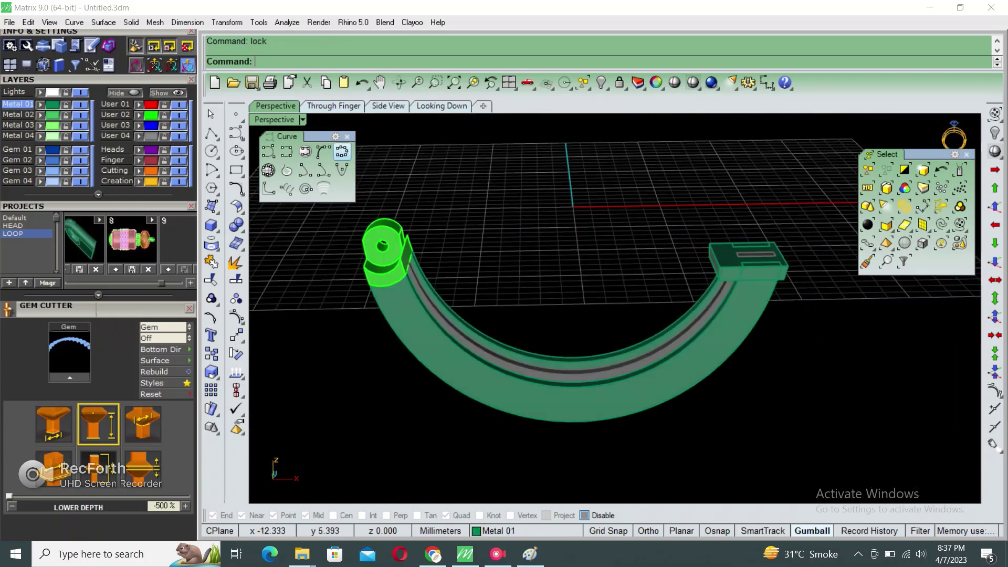
key(ctrl+m)
- In the maximized Through Finger view, draw a vertical guide line at the band's centre
click(334, 106)
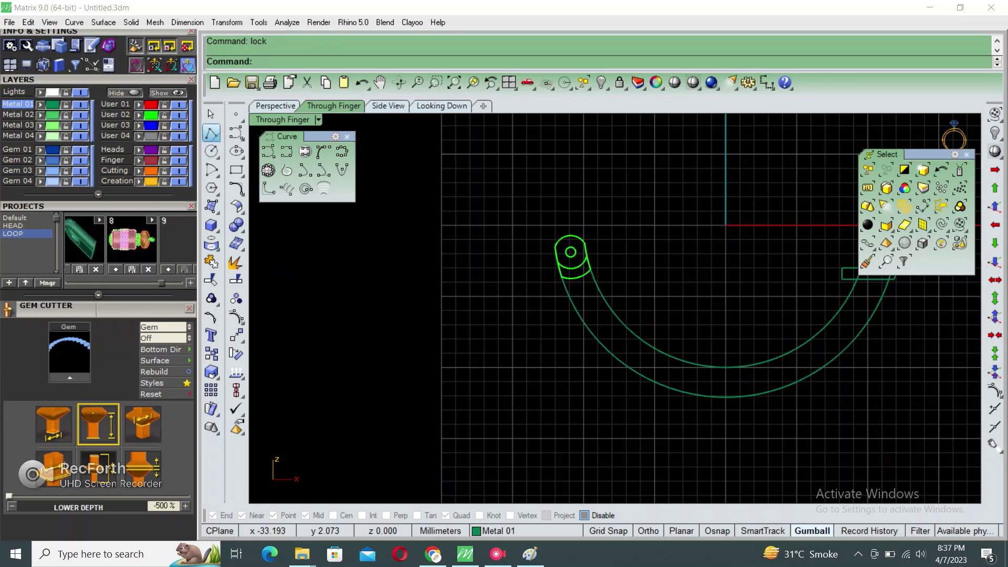
click(211, 133)
text(0)
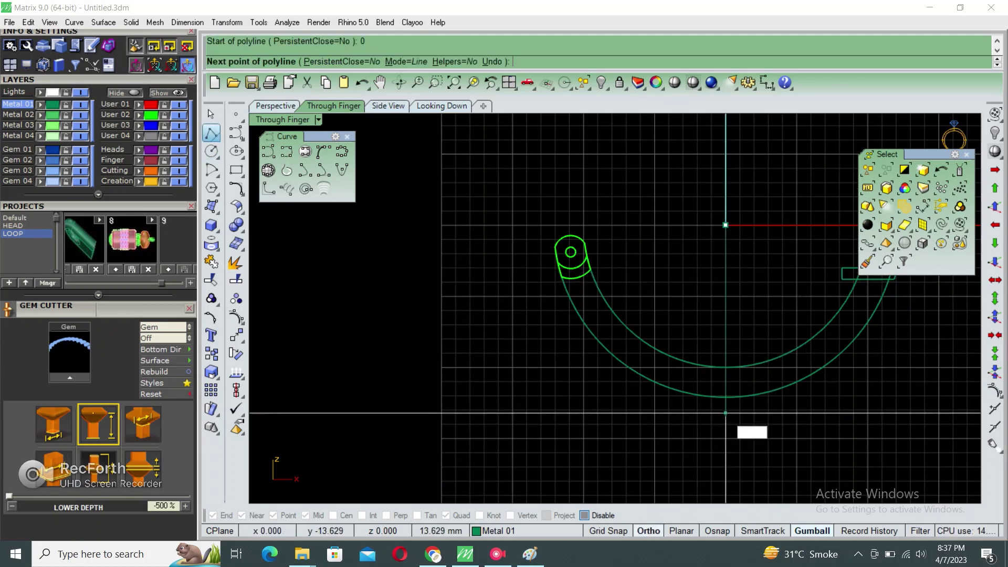
click(725, 417)
key(Return)
- Offset the vertical line by 0.5 to form a parallel pair
scroll(709, 342, up, 2)
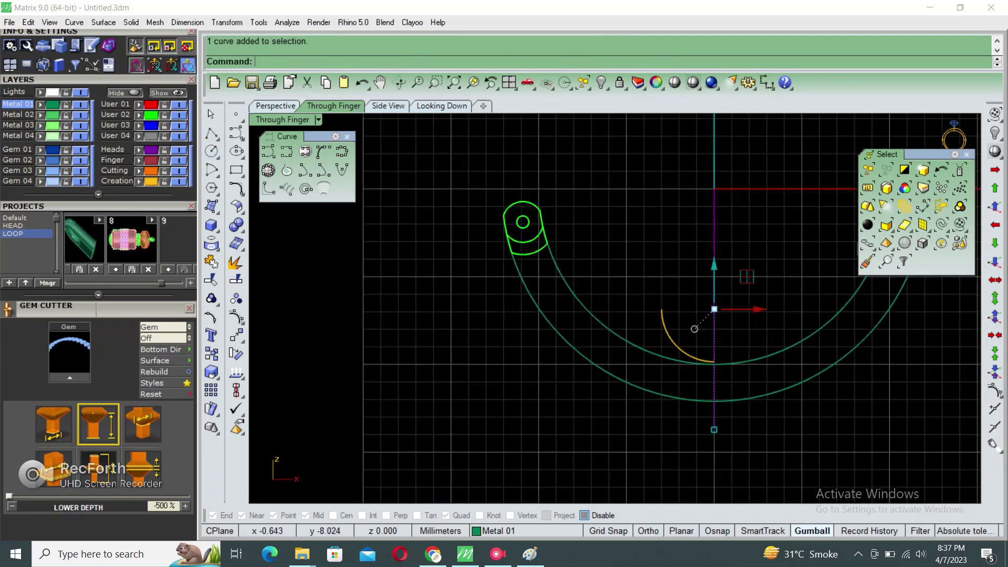
scroll(719, 341, up, 2)
text(offset)
key(Return)
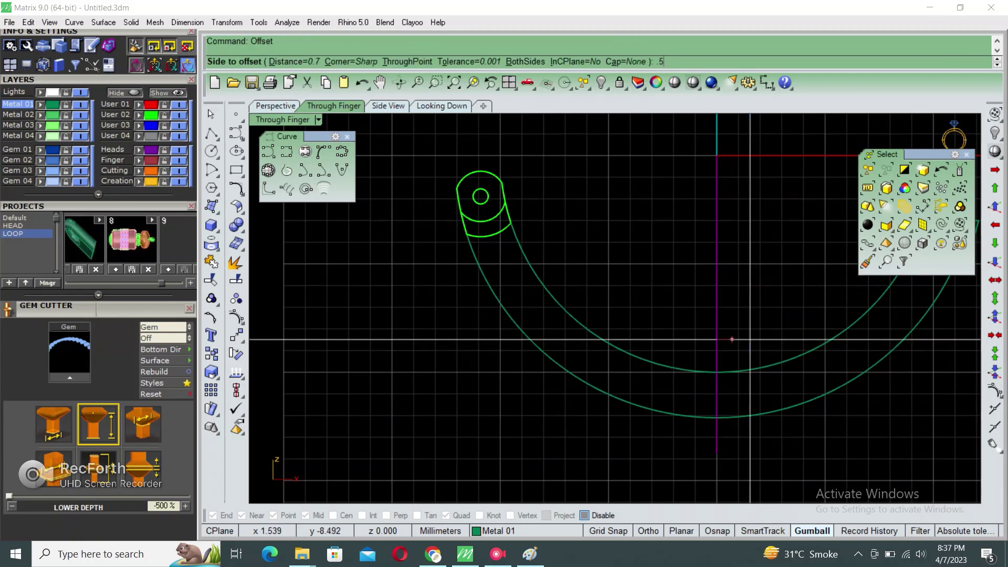
key(Return)
click(654, 341)
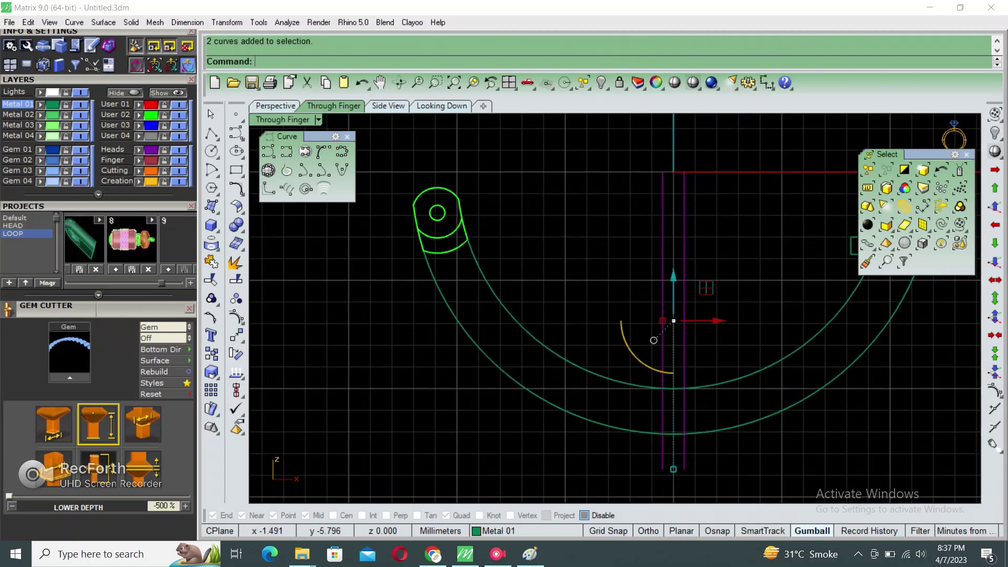
- Rotate copies of both lines about 0 so they angle to each side
scroll(654, 341, down, 2)
drag(653, 340, 680, 318)
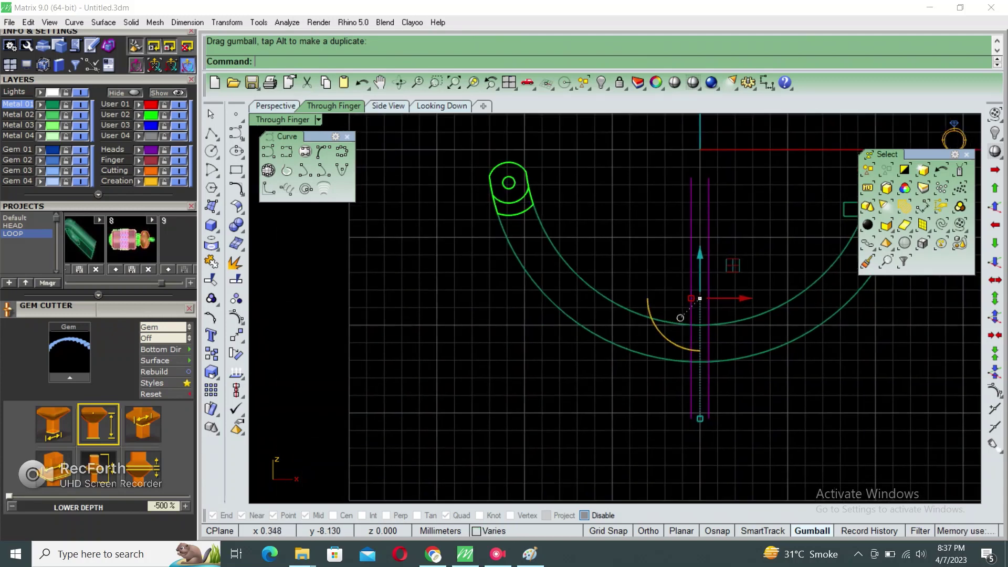
text(rotate)
key(Return)
text(0)
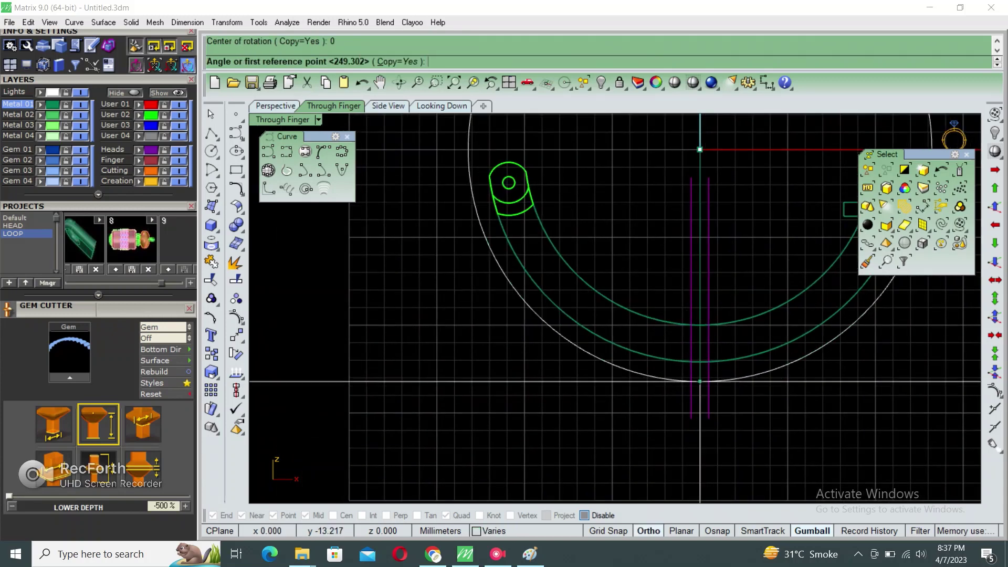
click(699, 404)
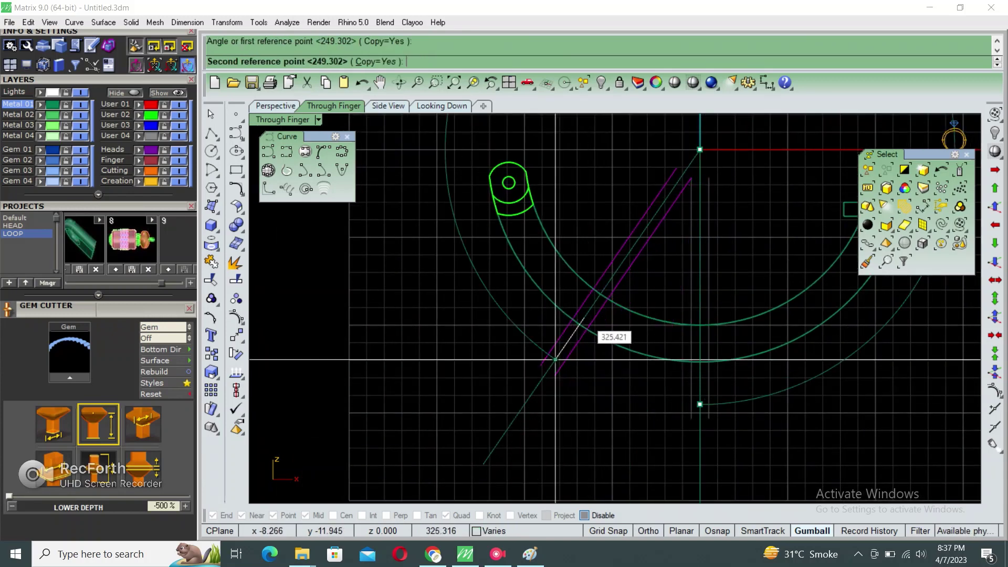
click(580, 312)
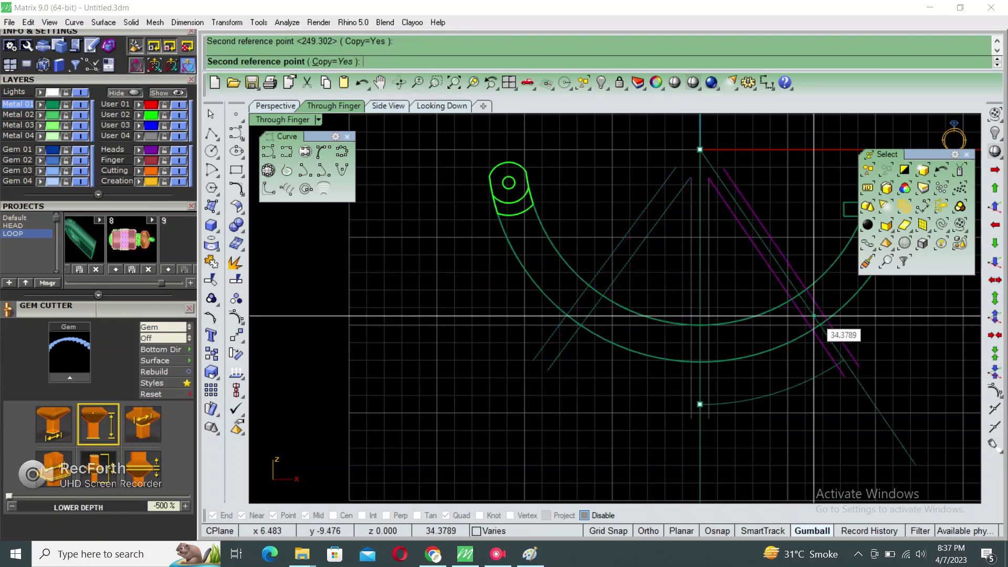
right_drag(829, 325, 781, 334)
key(Return)
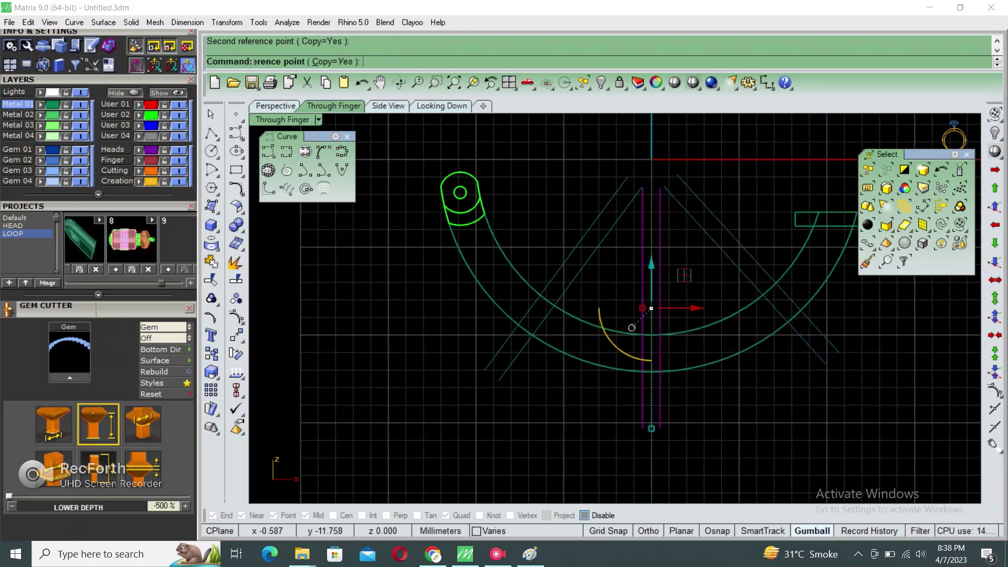
- Check the hidden parts, then gumball-extrude the guide lines into tall cutting surfaces in Perspective
double_click(282, 119)
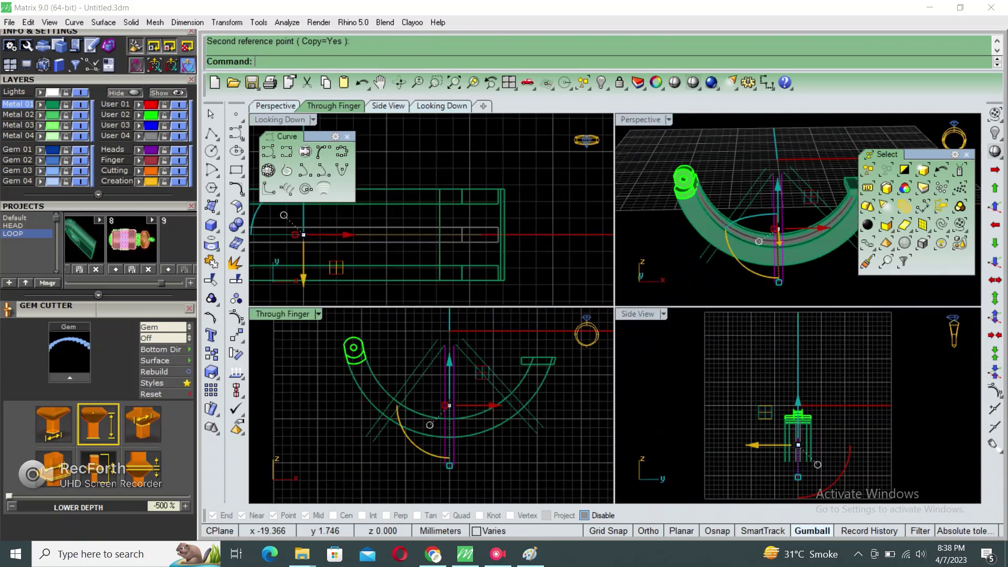
click(441, 105)
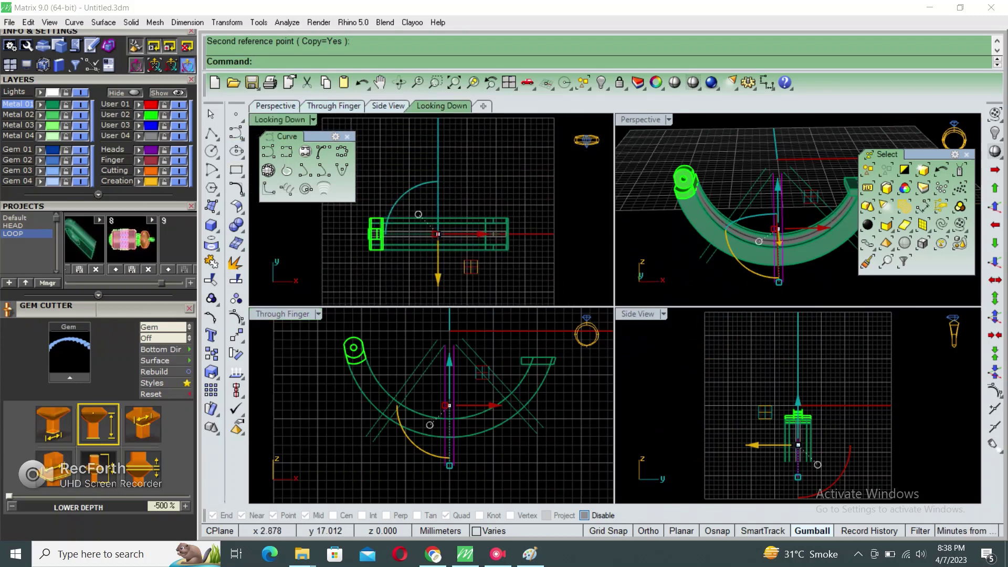
key(ctrl+shift+h)
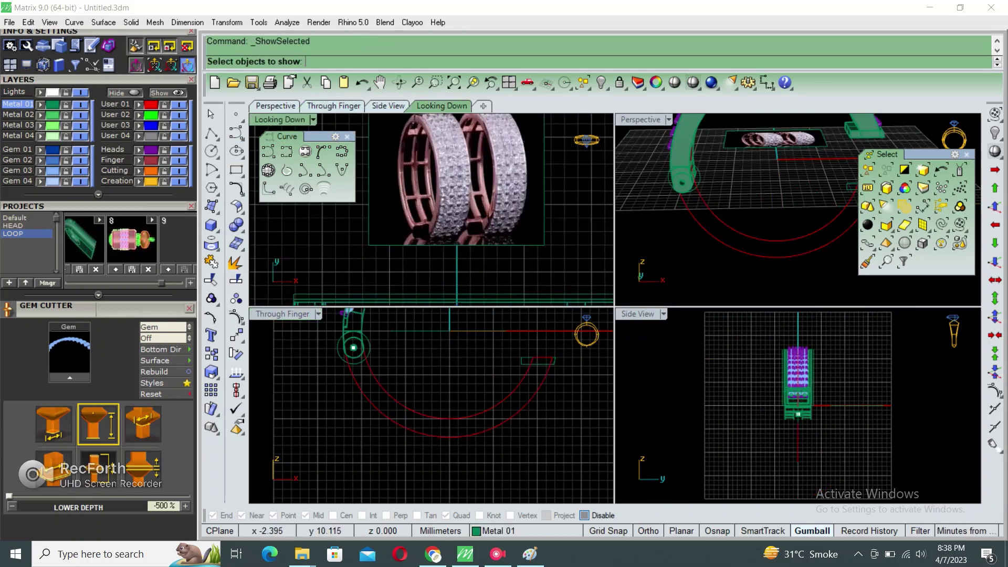
click(276, 106)
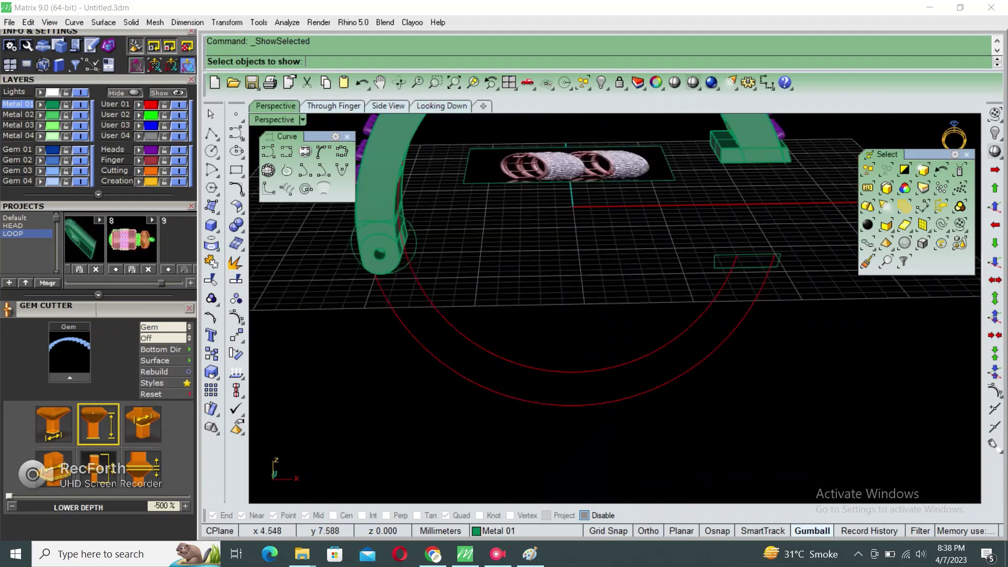
right_drag(577, 315, 525, 273)
key(Return)
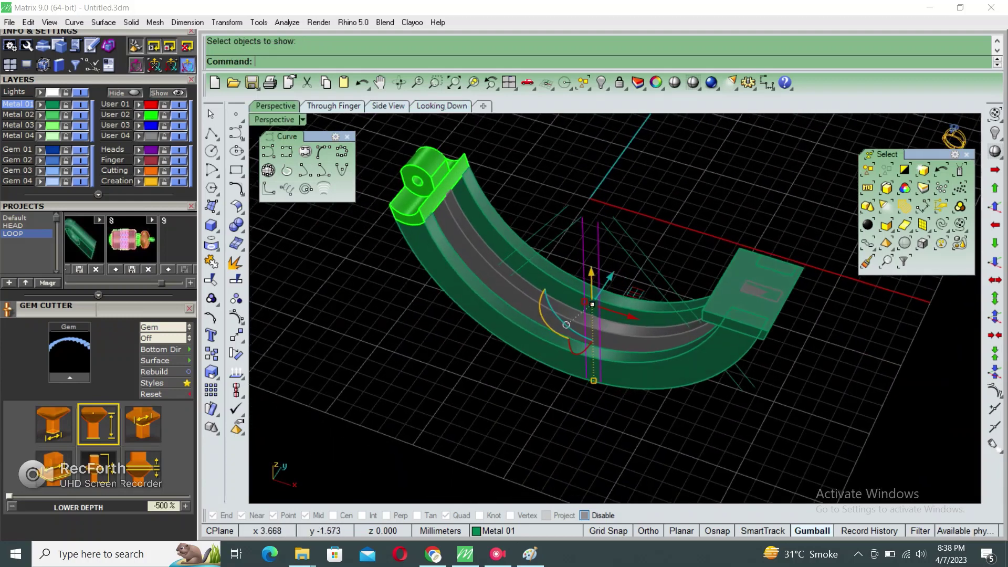
right_drag(577, 315, 556, 305)
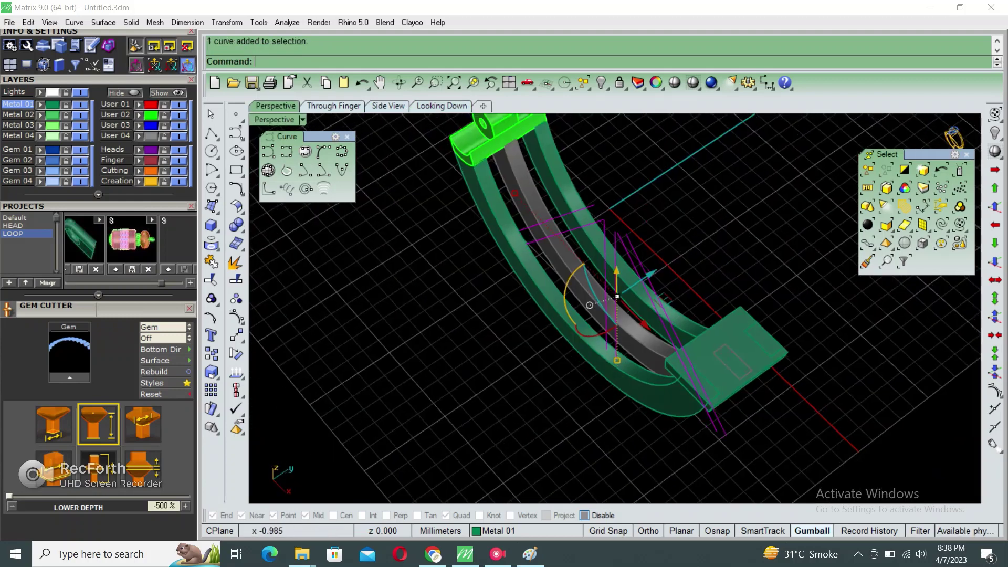
drag(617, 273, 646, 233)
- Extend the cutting surfaces through the band and delete the leftover guide curves
right_drag(578, 315, 525, 273)
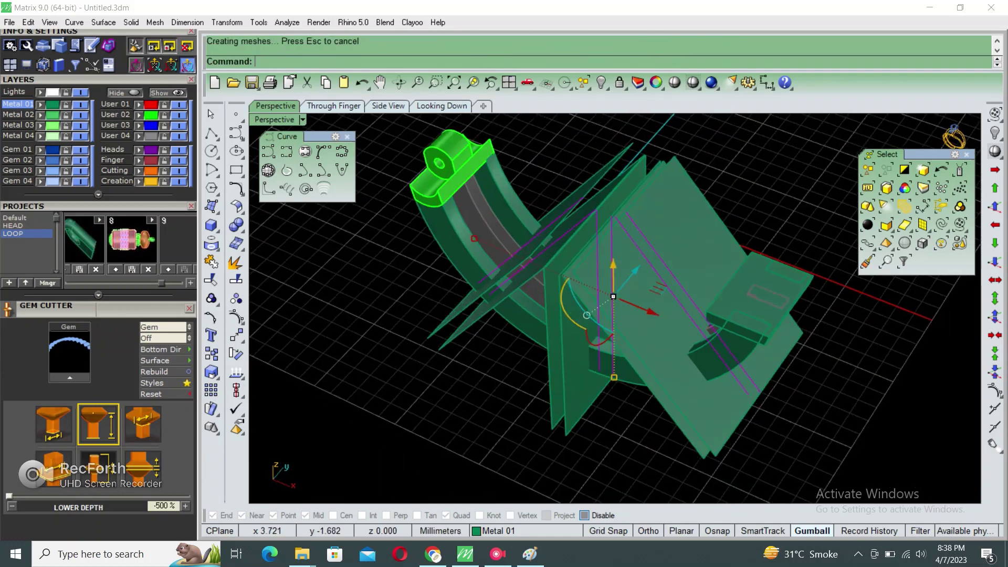
key(Delete)
mouse_move(578, 315)
right_down()
mouse_move(557, 299)
mouse_move(638, 285)
right_up()
scroll(604, 294, up, 5)
- BooleanSplit the inner band with the surfaces and delete an unwanted segment
click(628, 286)
text(ooleansplit)
key(Return)
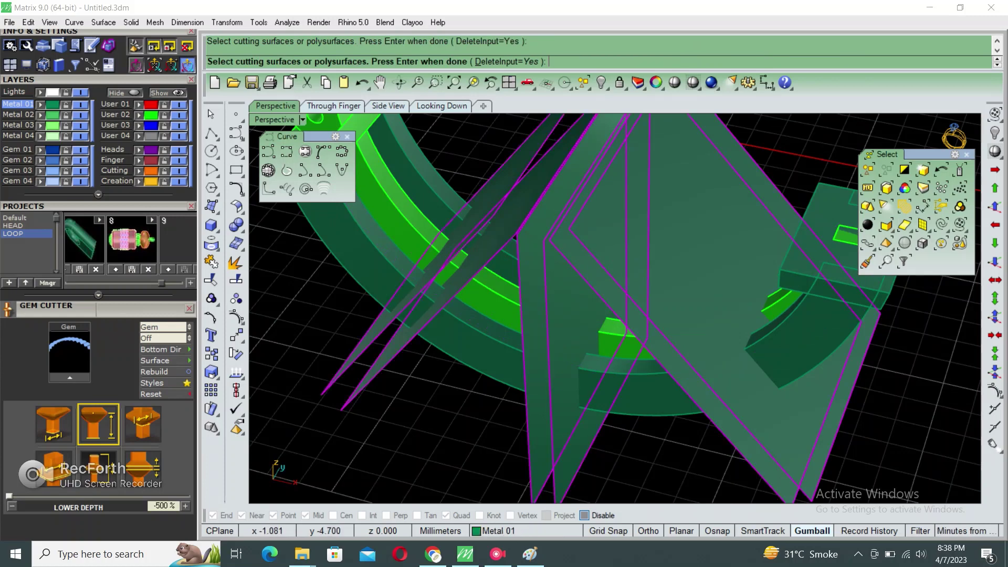
key(Delete)
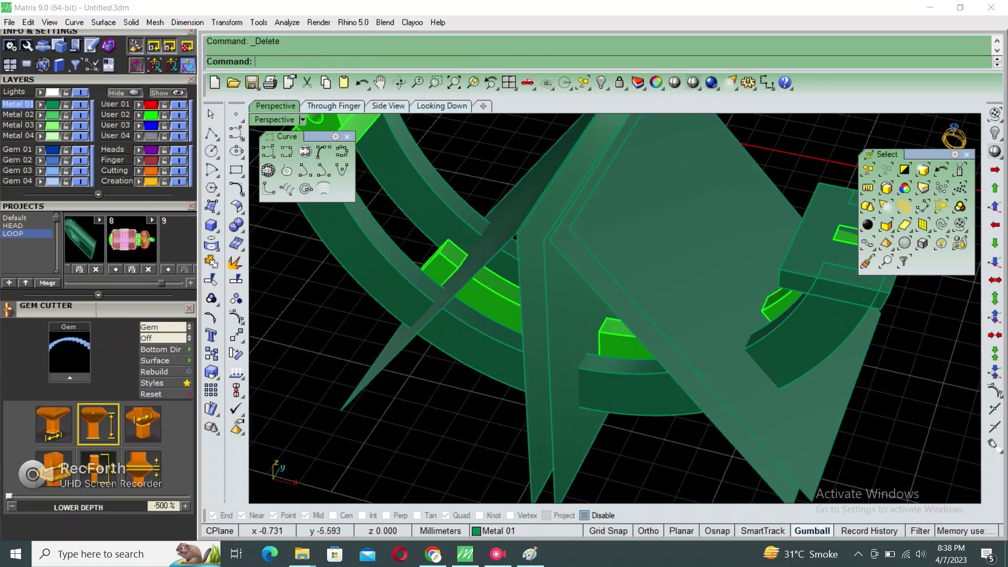
click(562, 308)
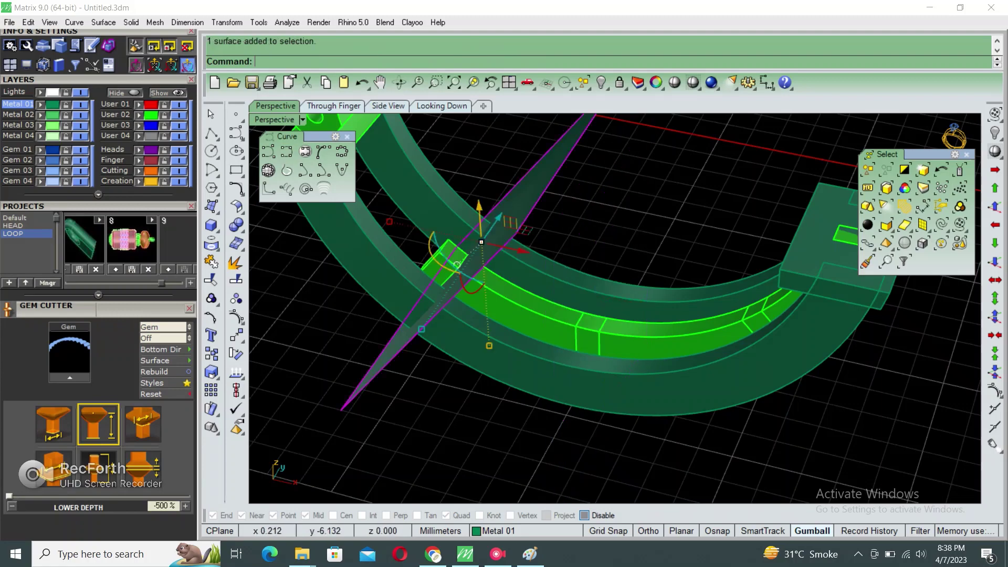
key(Delete)
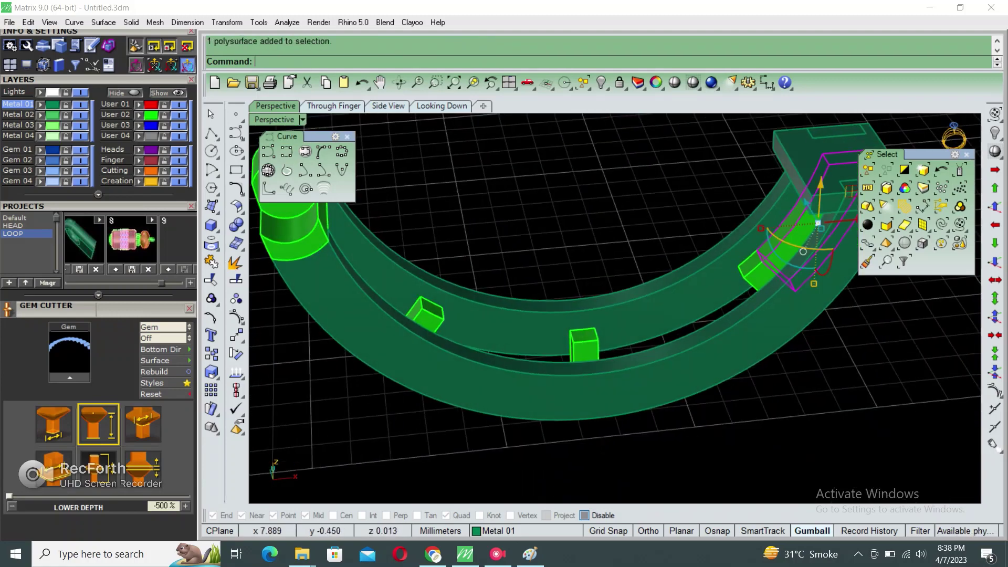
- Delete another segment and stretch the three crossbar blocks across both rails
key(Delete)
drag(456, 229, 787, 398)
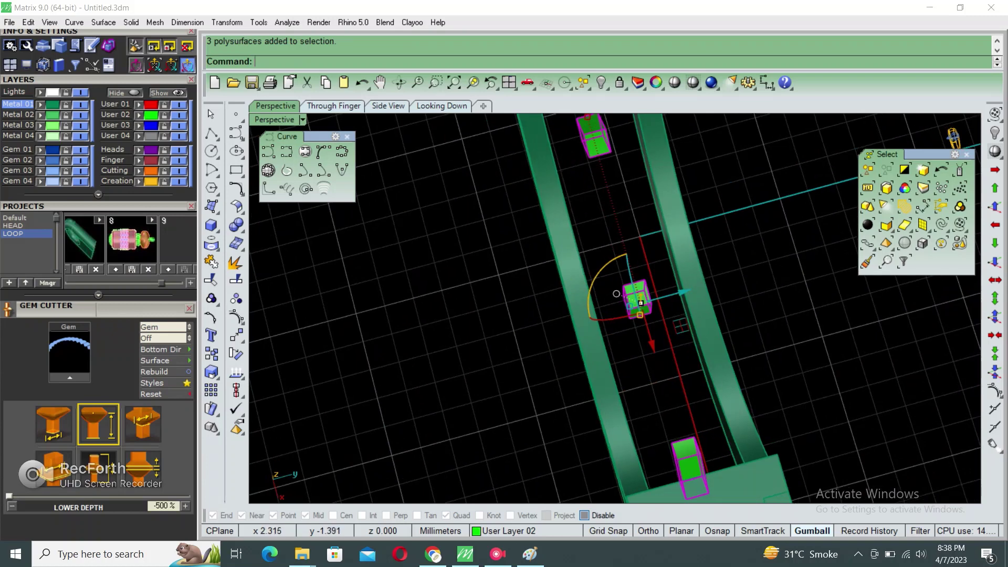
right_drag(616, 294, 627, 259)
drag(627, 260, 587, 281)
scroll(586, 281, down, 3)
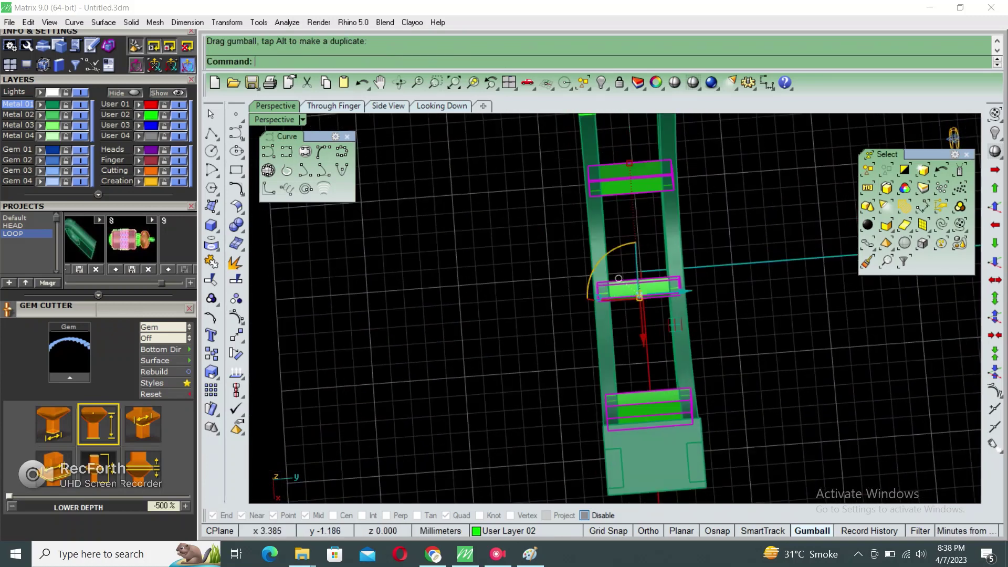
right_drag(586, 281, 615, 220)
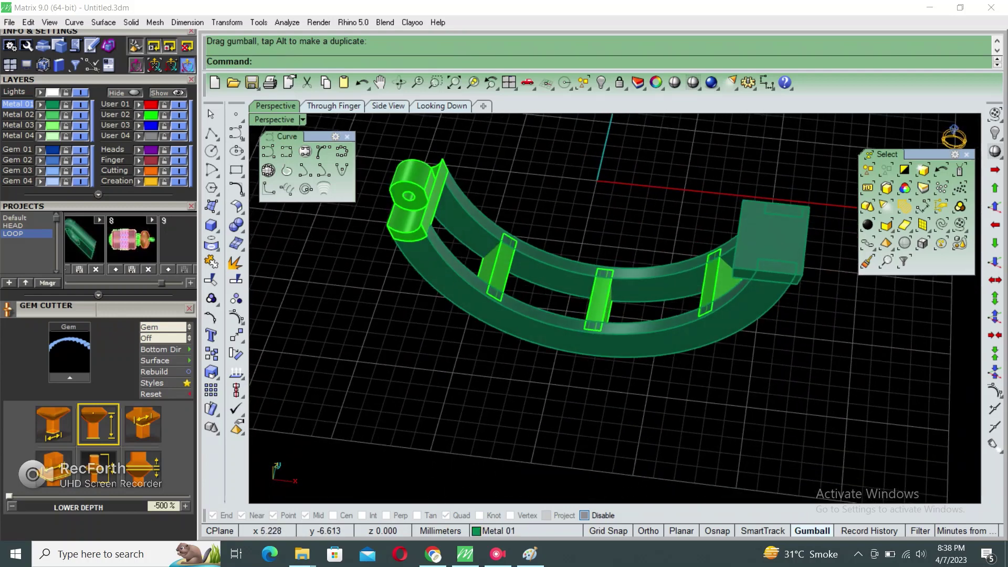
- Select and deselect the shank pieces, then show the hidden upper band and gems in four views
click(614, 291)
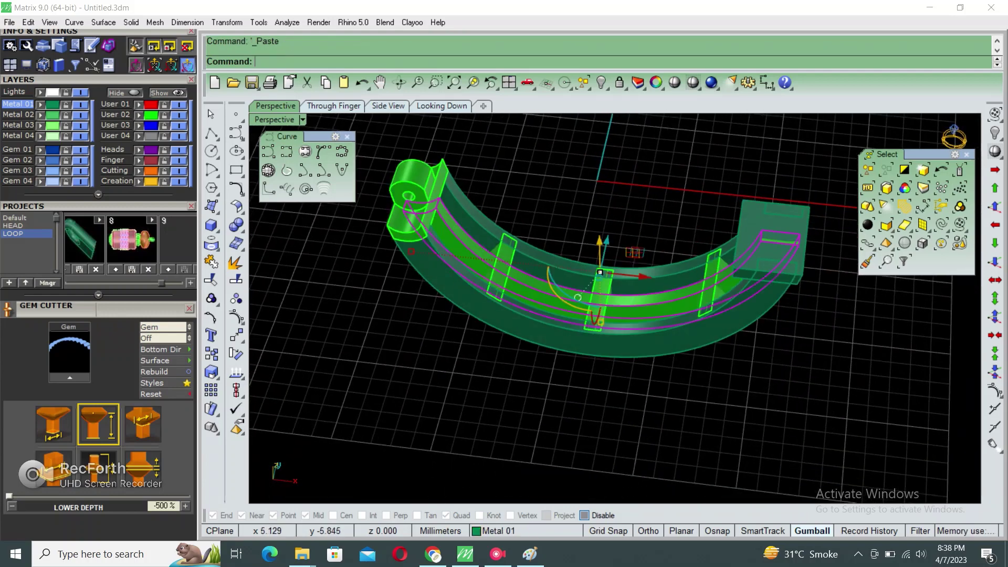
mouse_move(578, 298)
right_down()
mouse_move(598, 247)
mouse_move(598, 299)
right_up()
key(ctrl+a)
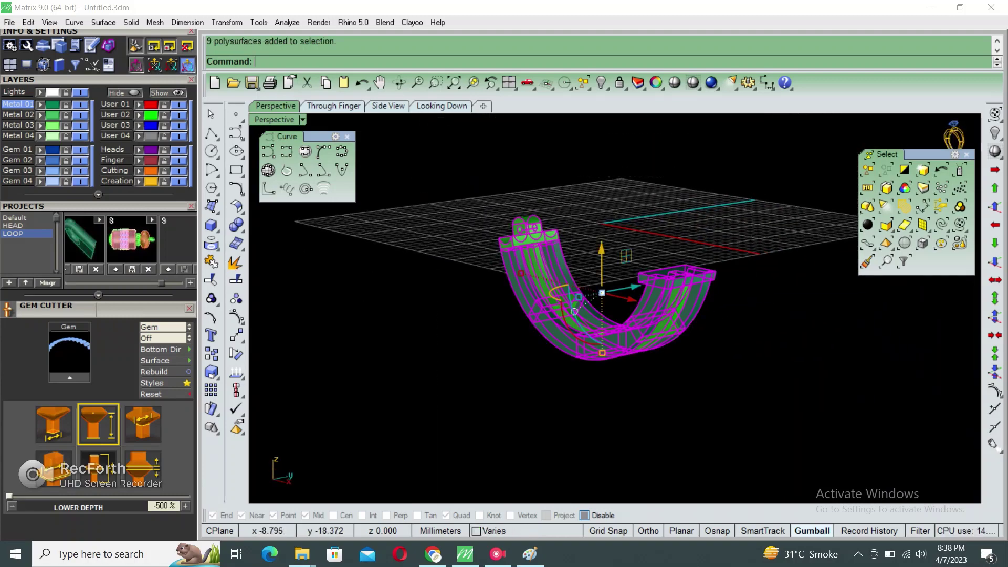
mouse_move(574, 312)
right_down()
mouse_move(504, 326)
mouse_move(504, 357)
mouse_move(505, 336)
right_up()
key(Escape)
key(Return)
key(ctrl+a)
key(Return)
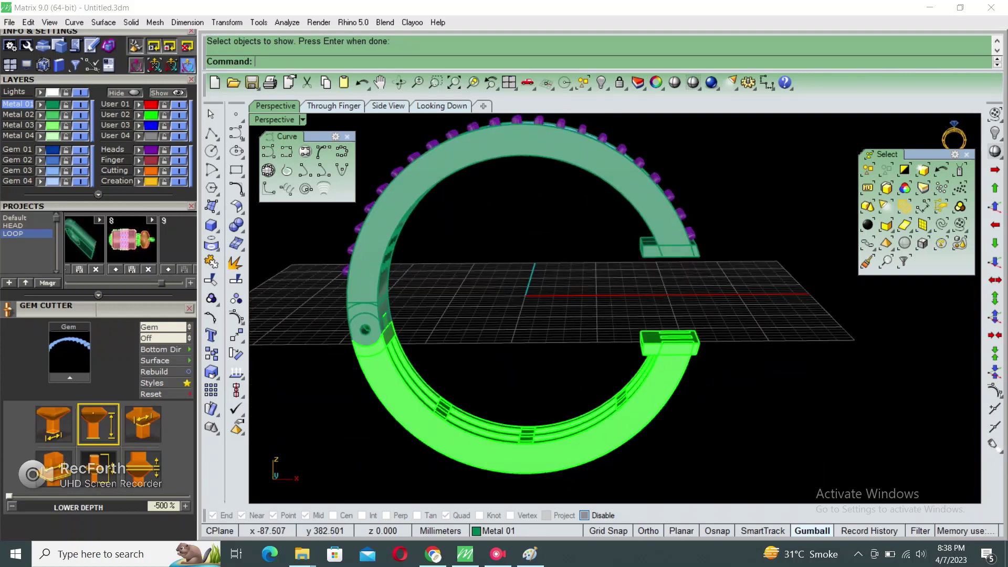
key(ctrl+m)
click(333, 105)
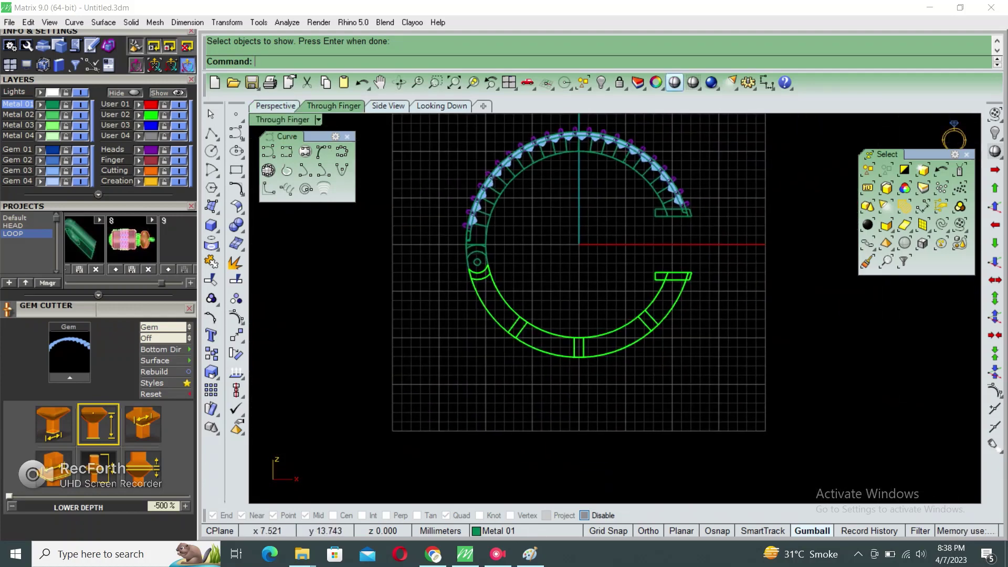
- In Shaded mode, draw a vertical pin line from the shank's end to the upper band's end
click(694, 82)
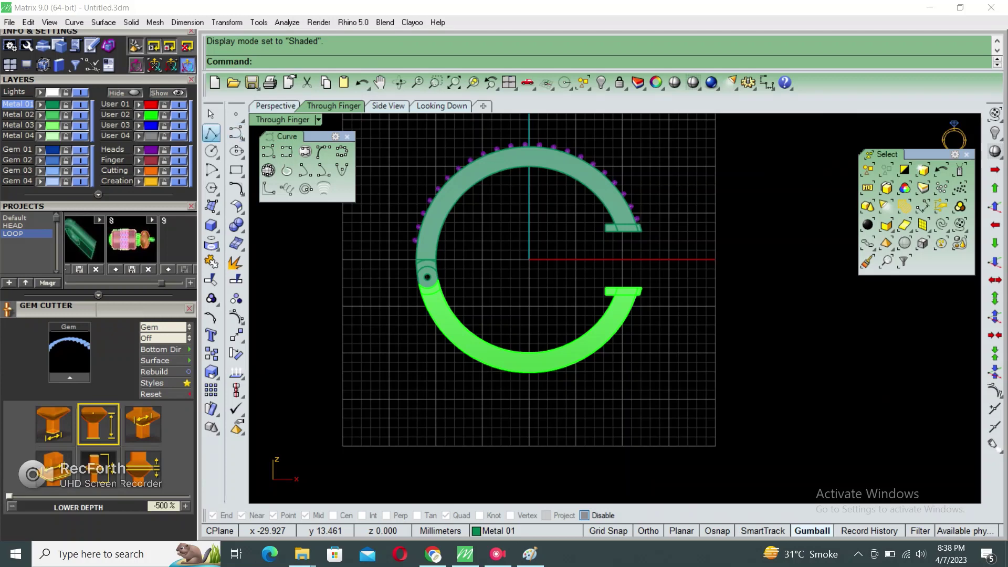
click(212, 133)
scroll(627, 275, up, 3)
click(629, 181)
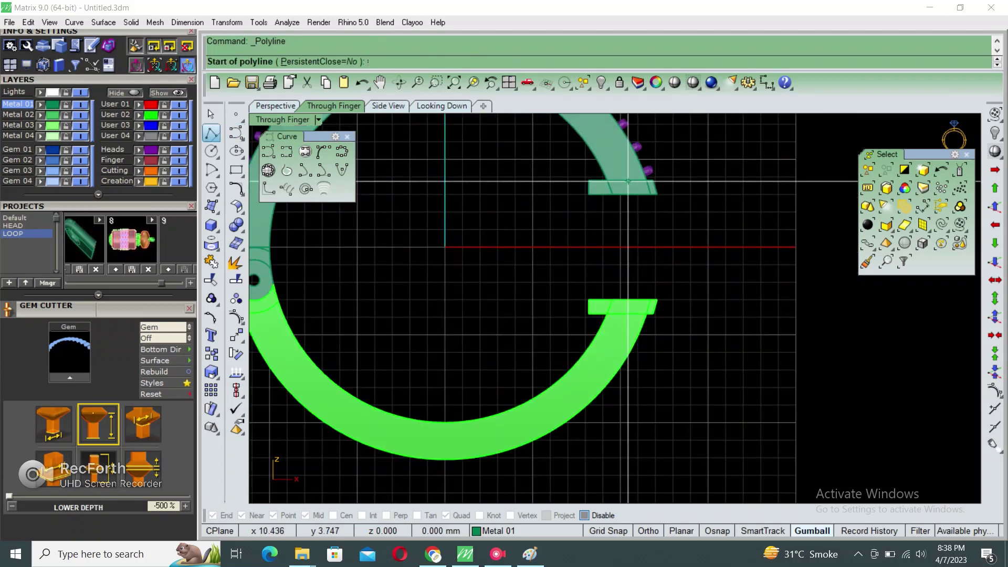
click(628, 316)
key(Return)
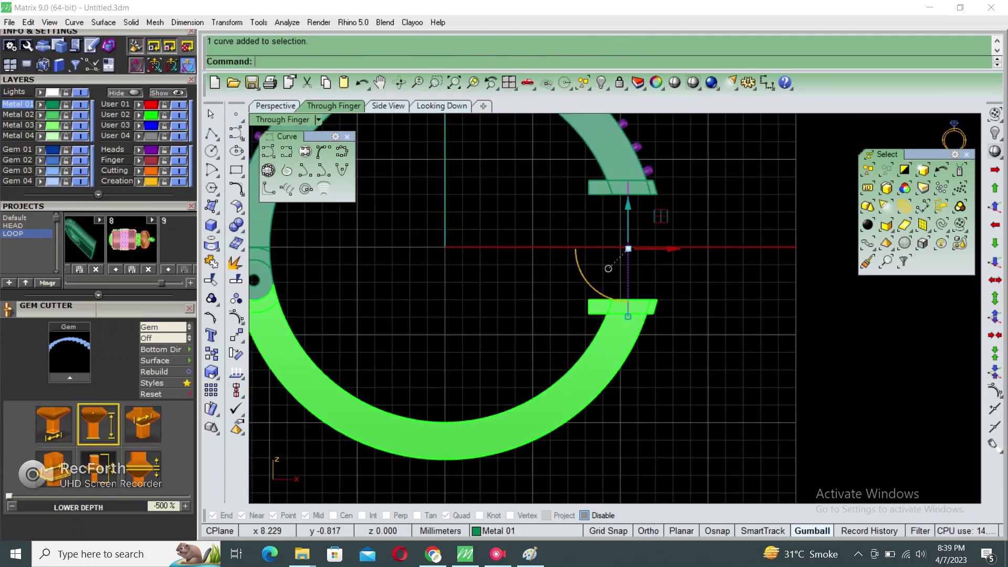
- Pipe the pin line into a round pin, then select the hoop in enlarged Perspective
right_drag(578, 262, 584, 294)
key(Return)
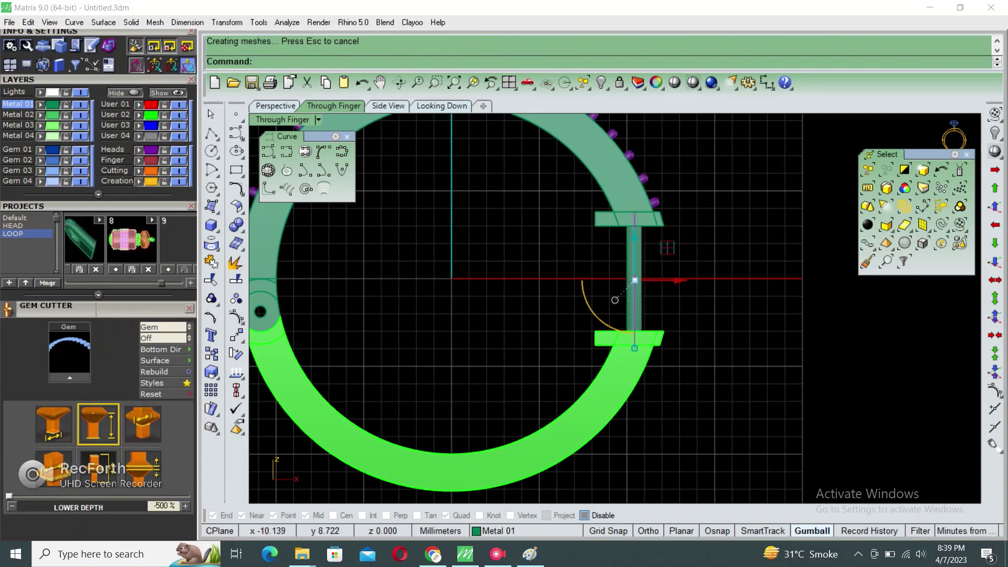
double_click(283, 119)
double_click(641, 110)
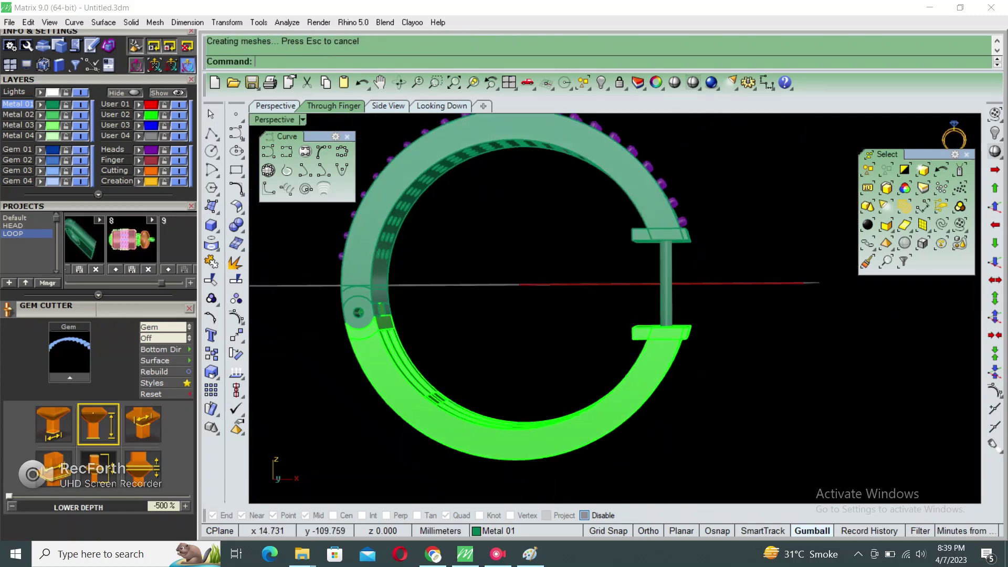
key(ctrl+a)
drag(349, 213, 349, 340)
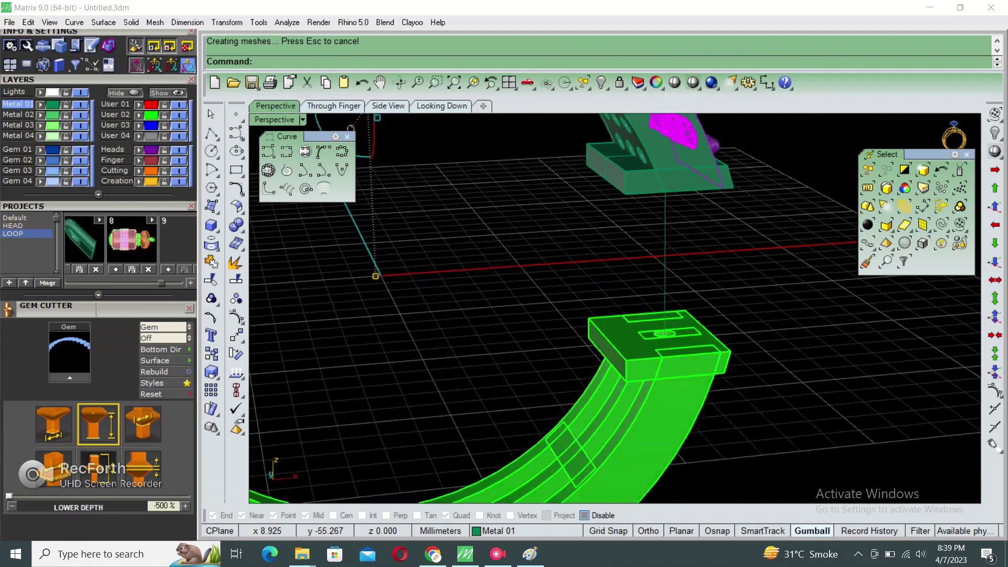
- Delete the pin's guide curve, test-lift the upper band, then undo the move
key(Delete)
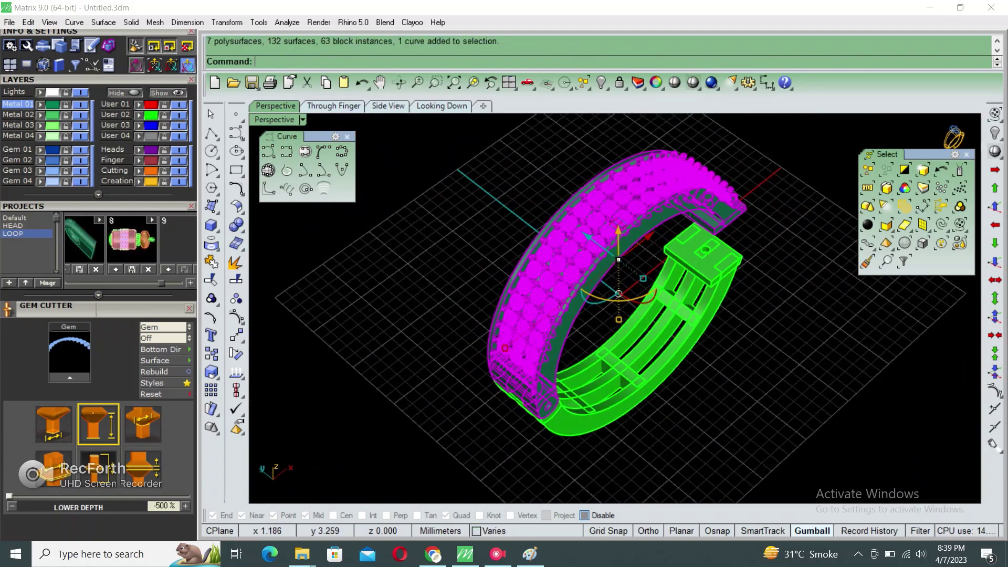
drag(618, 233, 619, 157)
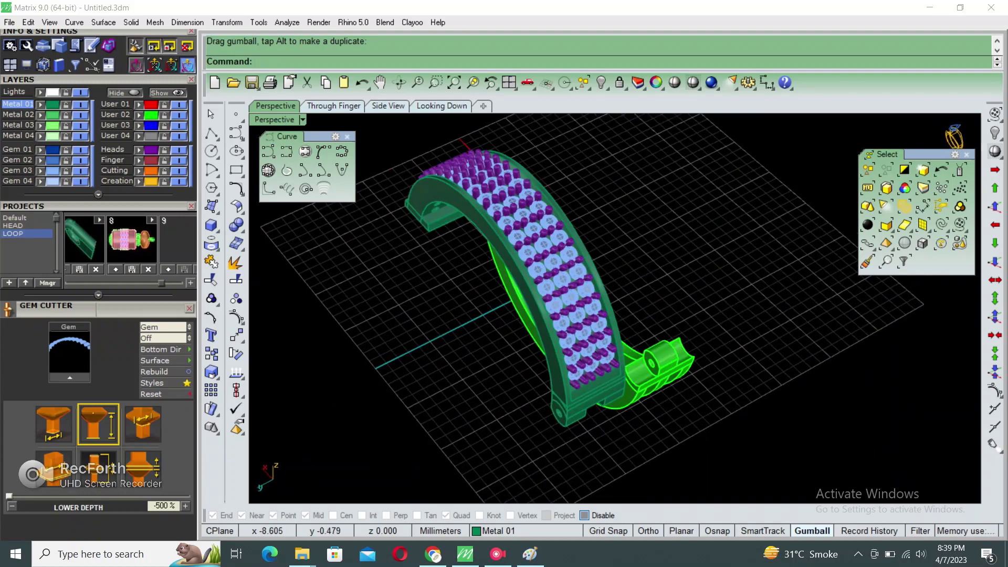
key(ctrl+z)
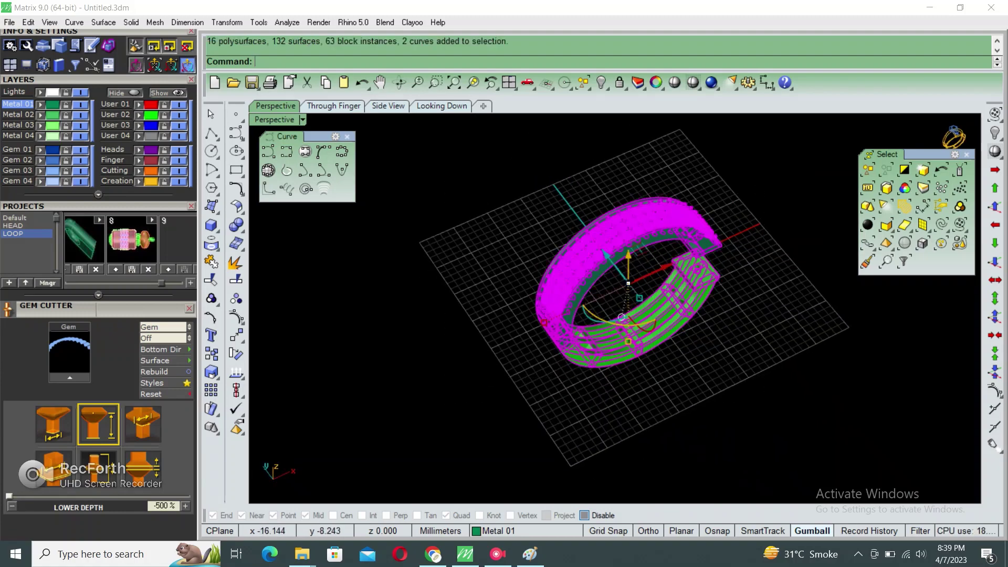
text(Copy)
- Place a copy of the whole hoop beside the original, then view both from above
click(517, 303)
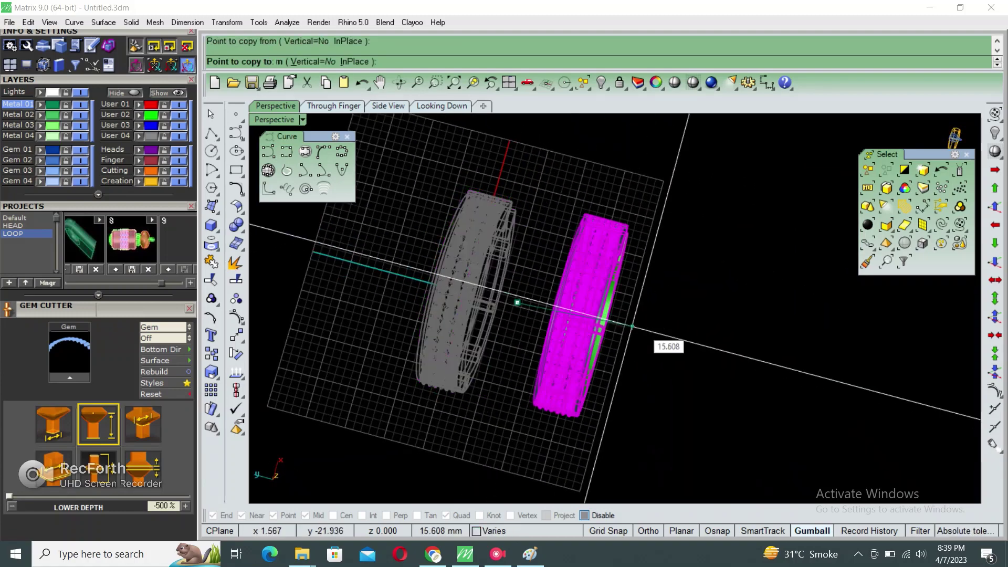
text(10)
key(Return)
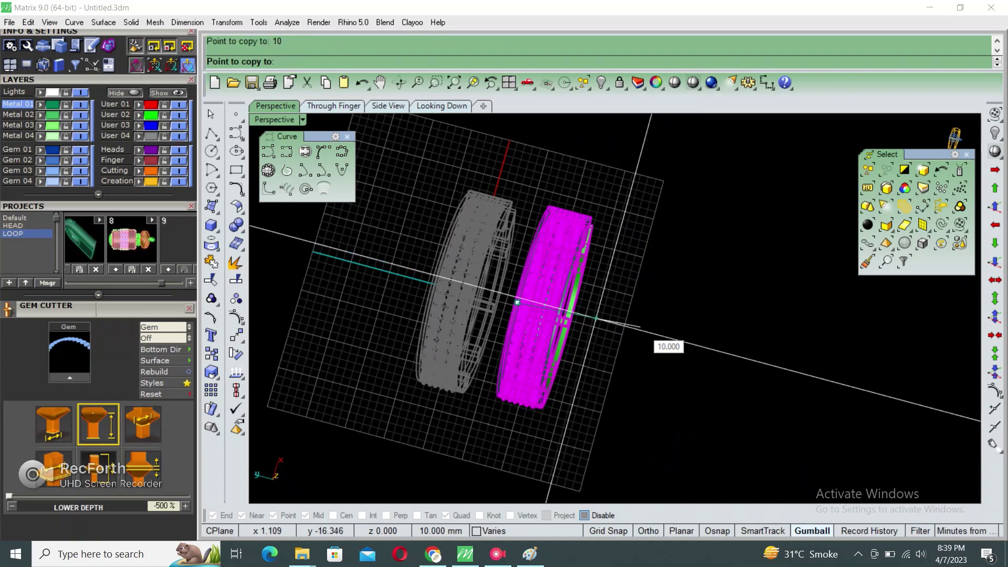
key(Return)
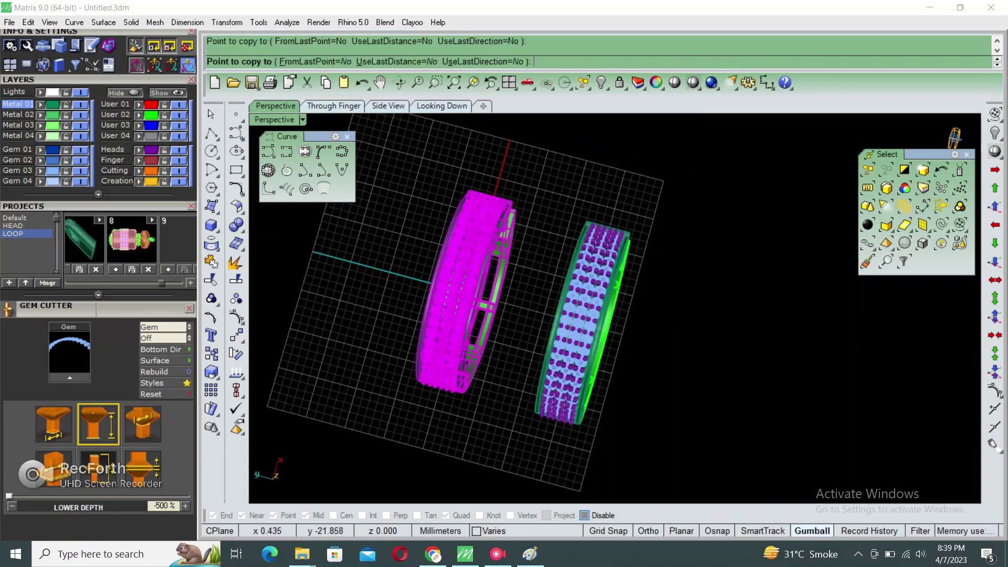
right_drag(525, 315, 578, 273)
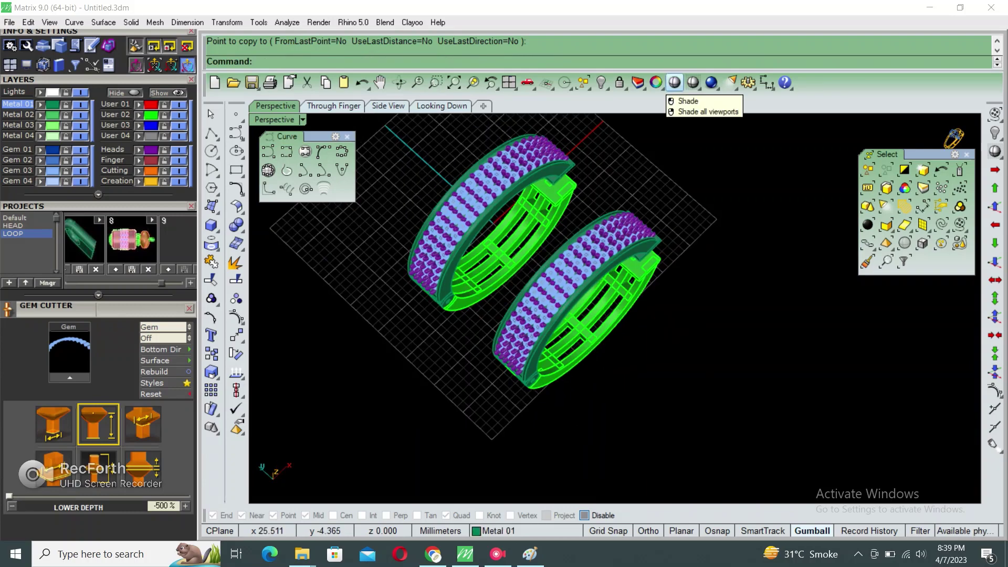
- Shade the hoops and reveal the hidden objects with ShowSelected
click(675, 82)
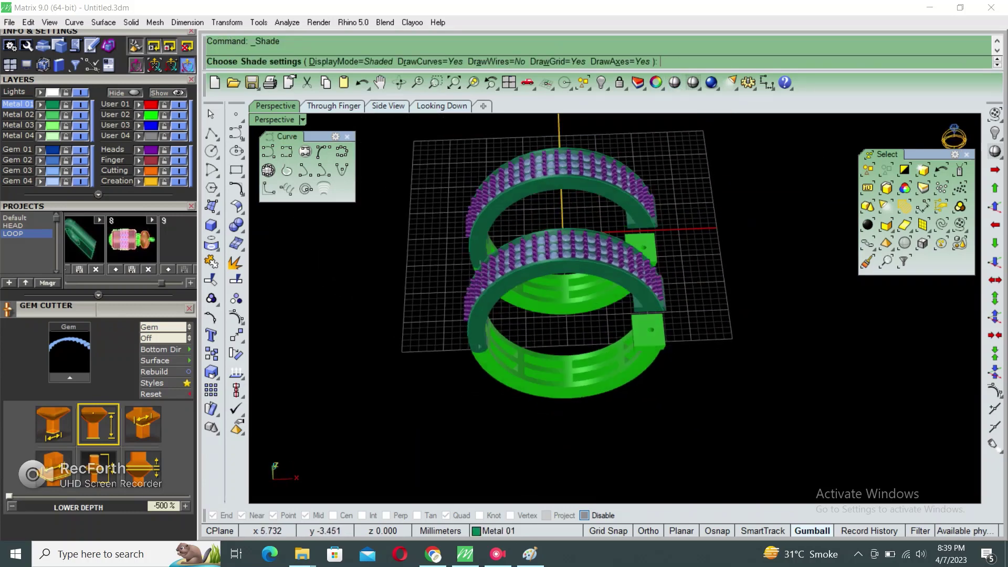
right_drag(577, 315, 682, 315)
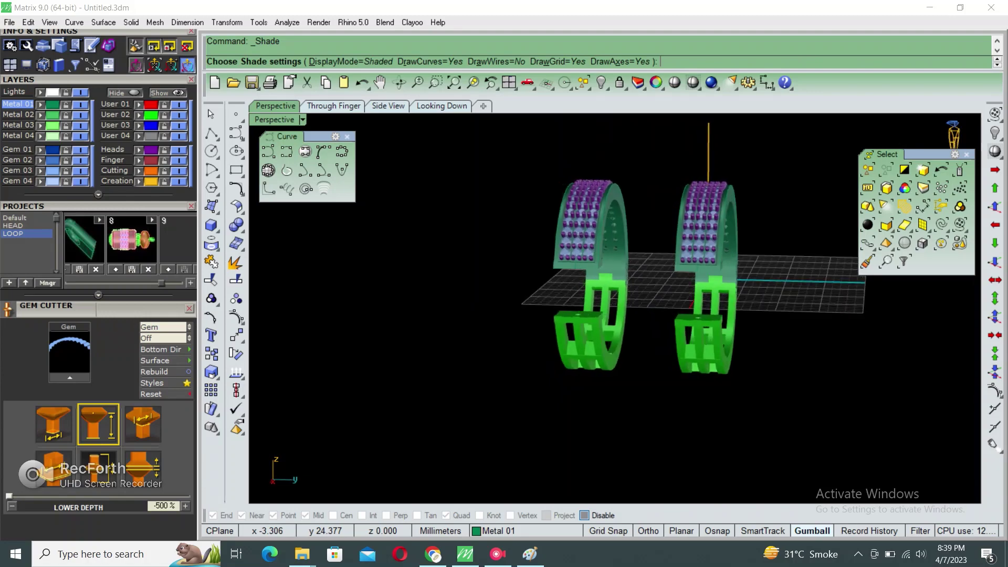
right_drag(578, 315, 656, 315)
key(Return)
scroll(614, 310, up, 5)
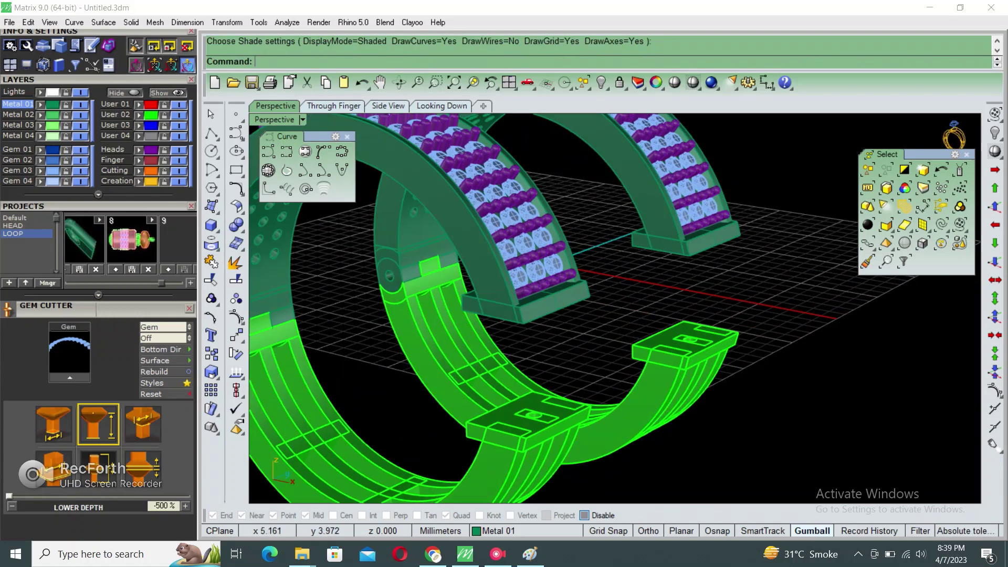
text(ss)
key(Return)
key(Escape)
- Undo the duplicate hoop and rebuild the connecting pin pipe along its curve, keeping its radius
scroll(614, 310, up, 2)
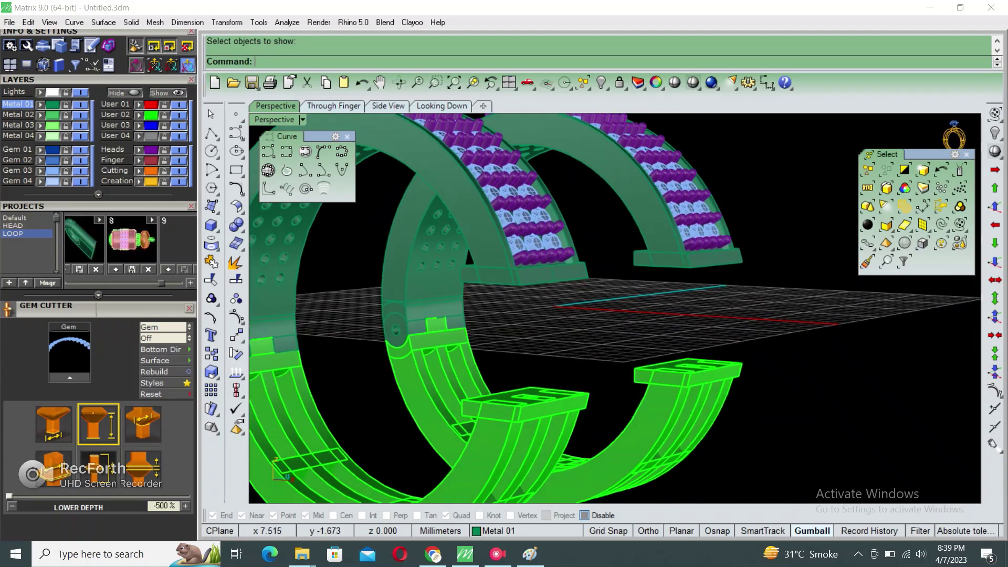
scroll(614, 310, up, 2)
key(ctrl+z)
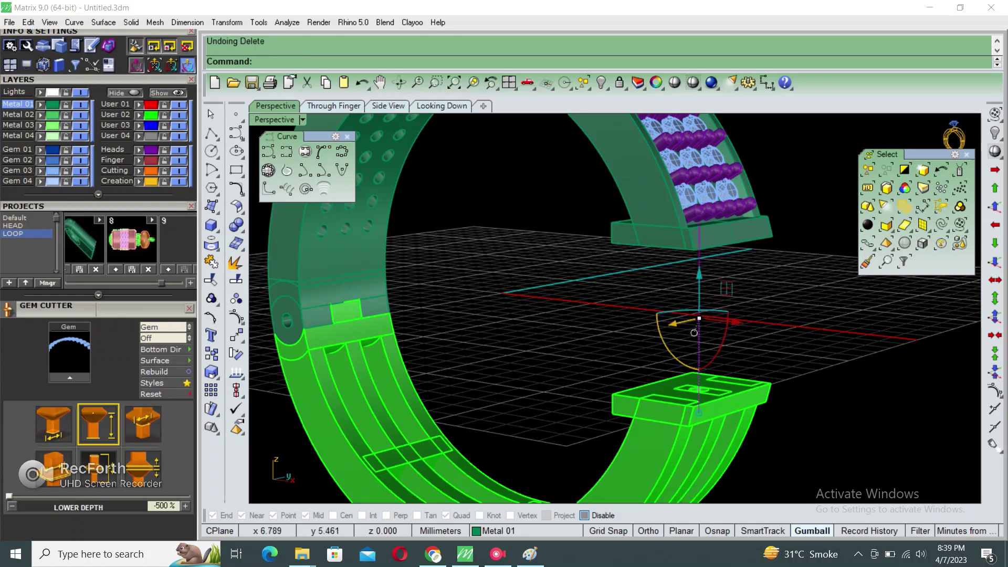
text(Pip)
key(Return)
key(Return)
key(Return)
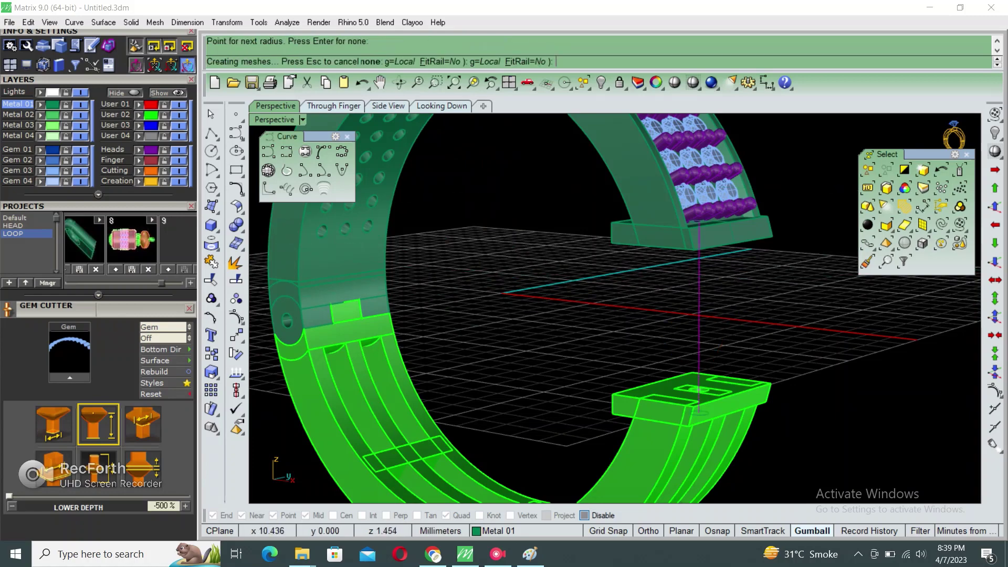
key(Return)
scroll(686, 321, down, 3)
- Select everything and copy the hoop 15 to the side, forming a matching pair
key(ctrl+a)
scroll(683, 319, down, 2)
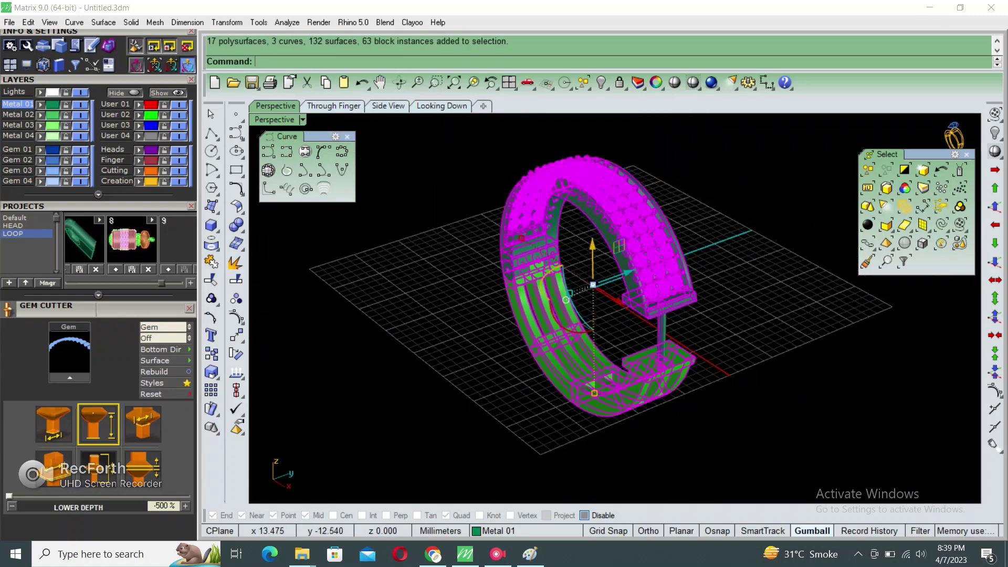
scroll(683, 319, down, 2)
text(copy)
key(Return)
click(680, 328)
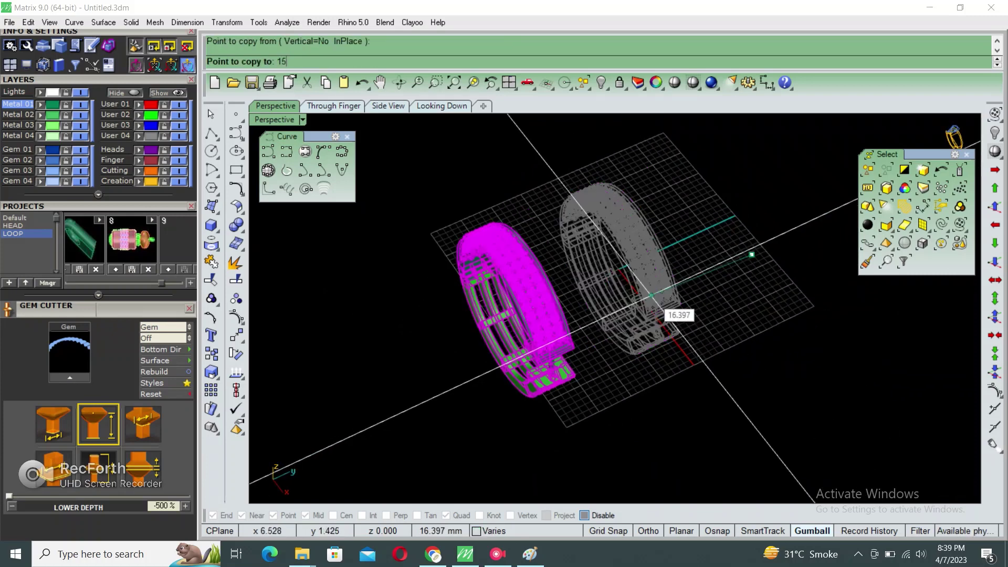
click(654, 301)
key(Return)
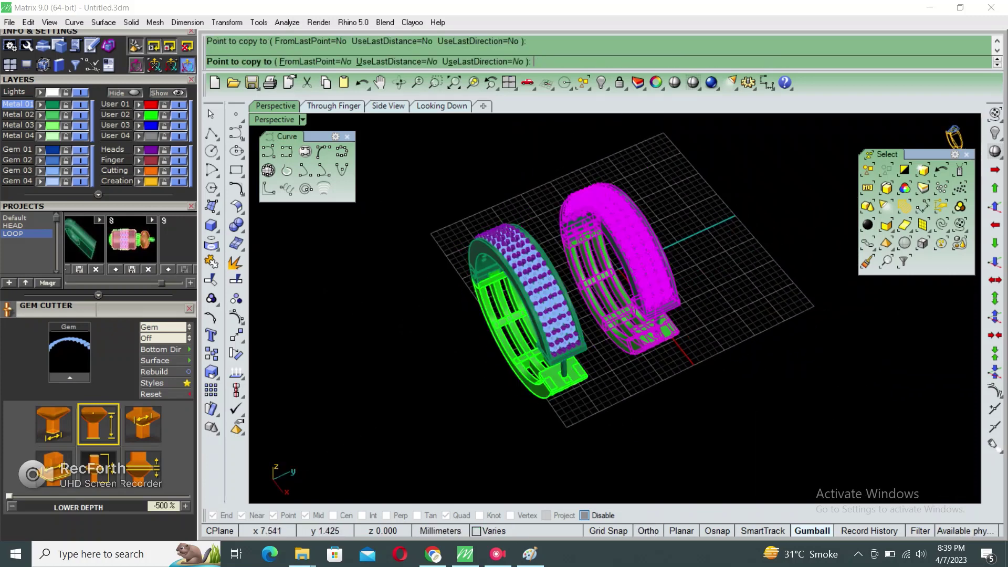
key(Escape)
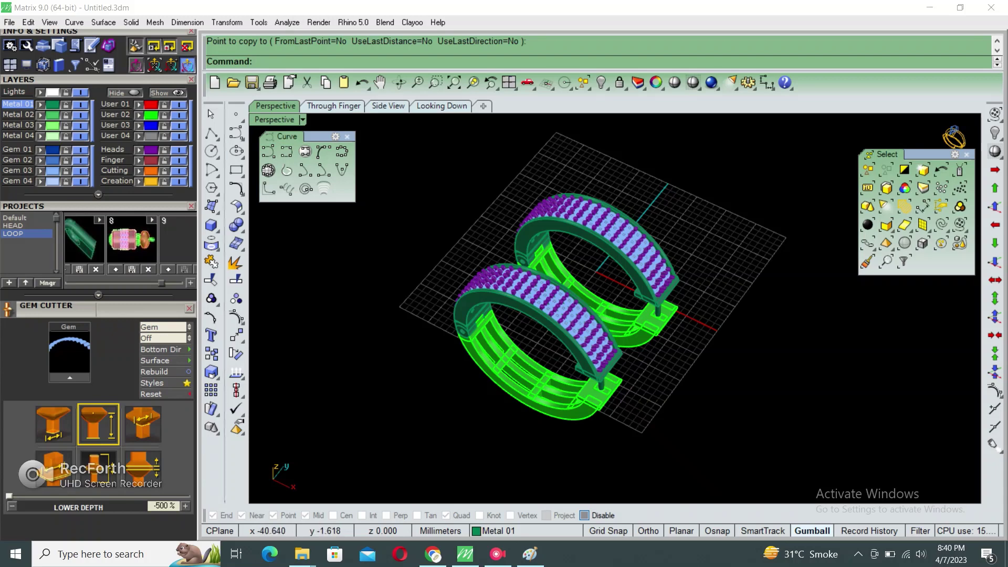
scroll(99, 283, up, 2)
scroll(98, 284, up, 2)
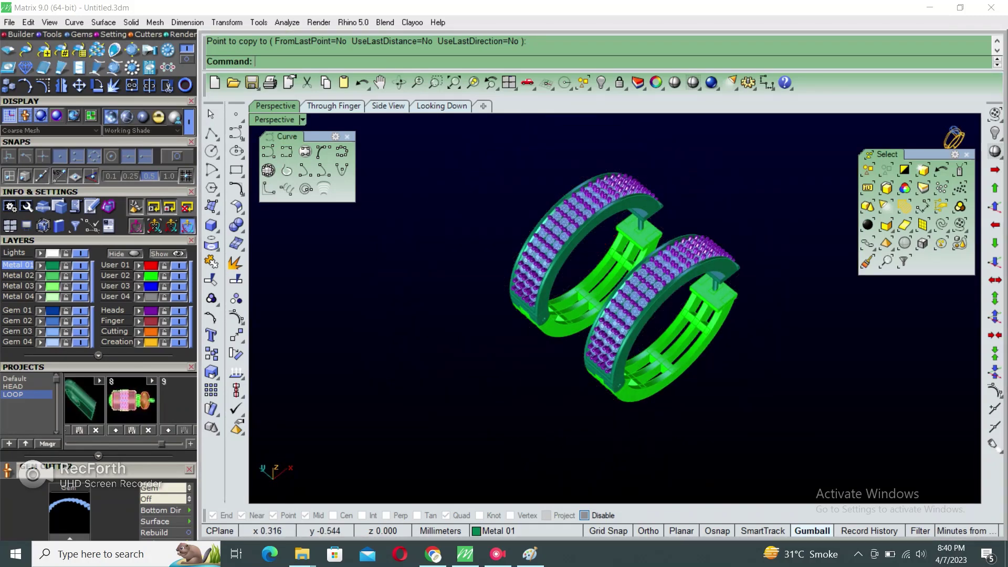
key(Escape)
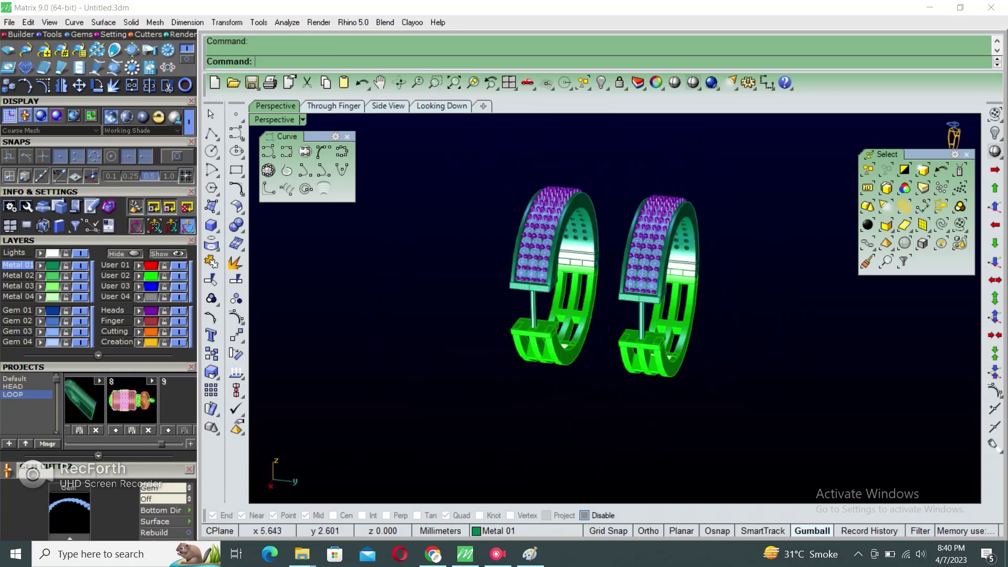